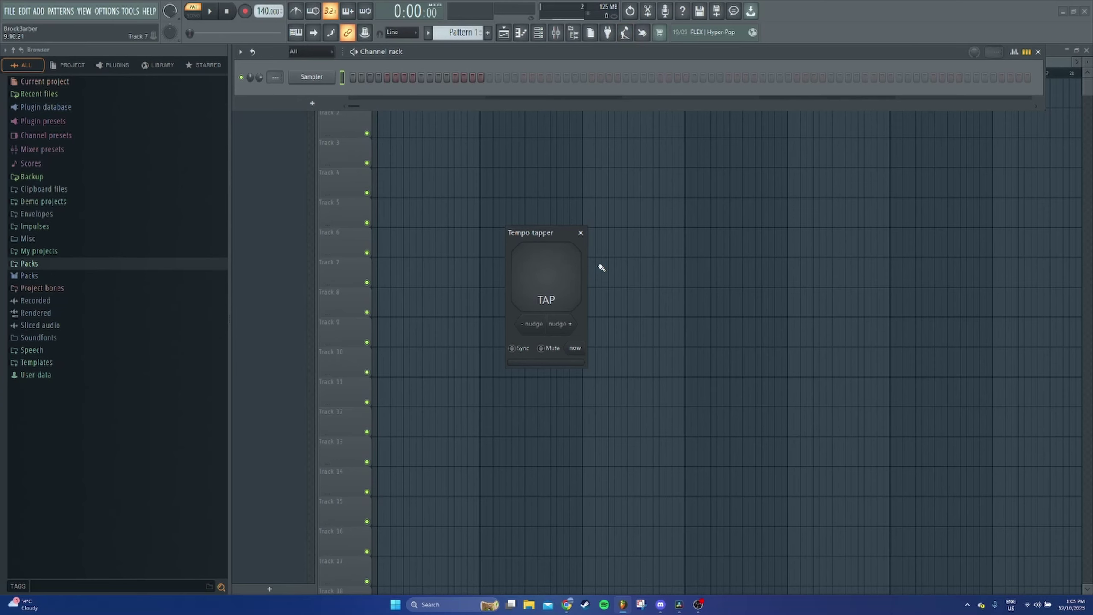
Tap in a project tempo of about 84 BPM with the Tempo tapper and close it
left_click(549, 266)
left_click(550, 266)
left_click(549, 266)
left_click(549, 266)
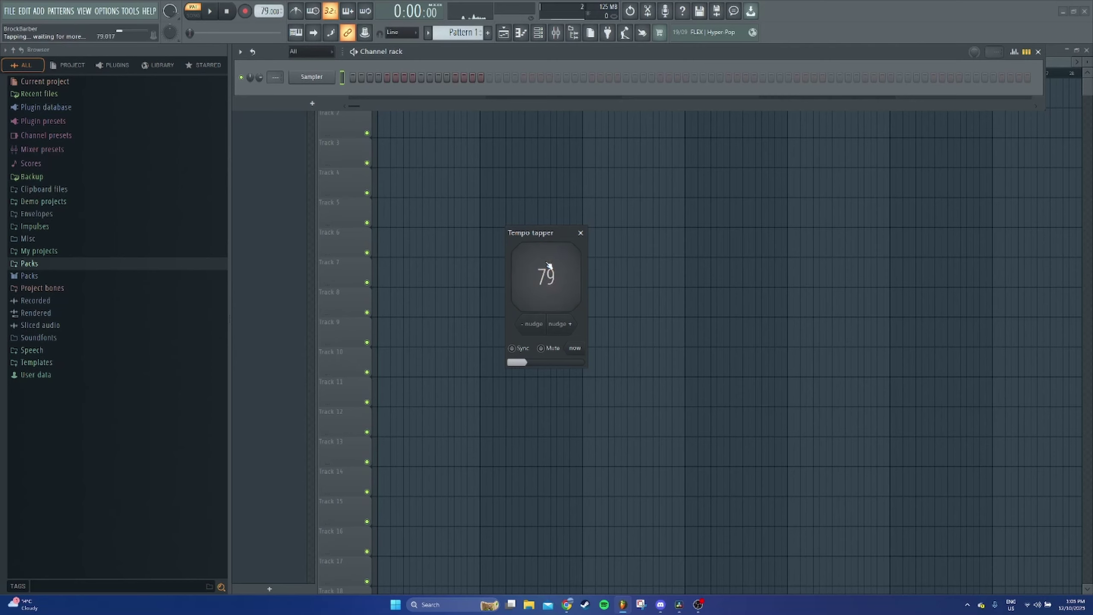
left_click(549, 266)
left_click(550, 265)
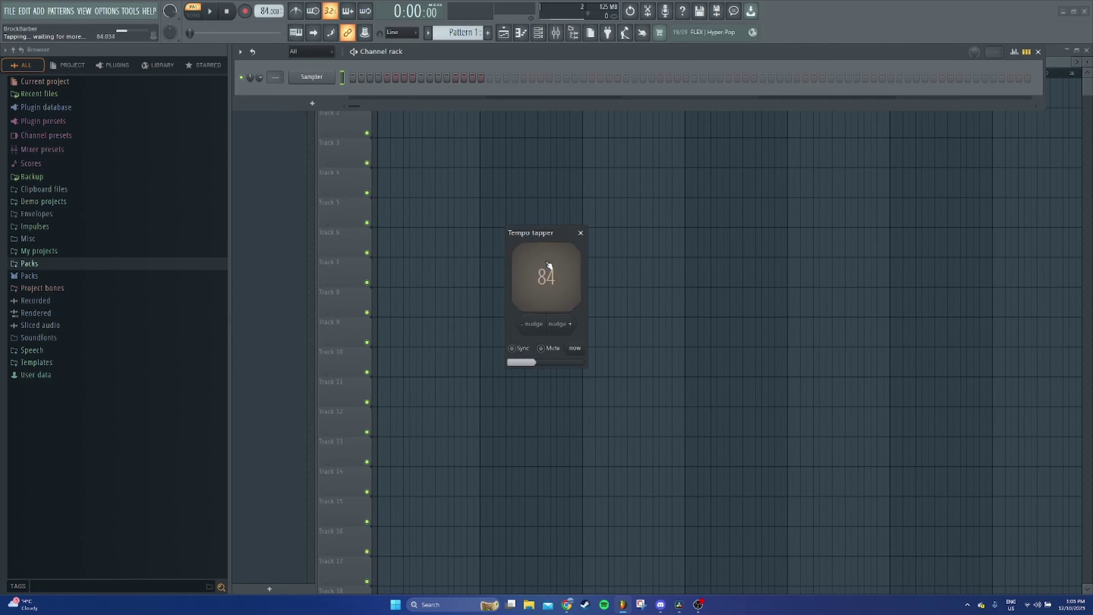
left_click(581, 232)
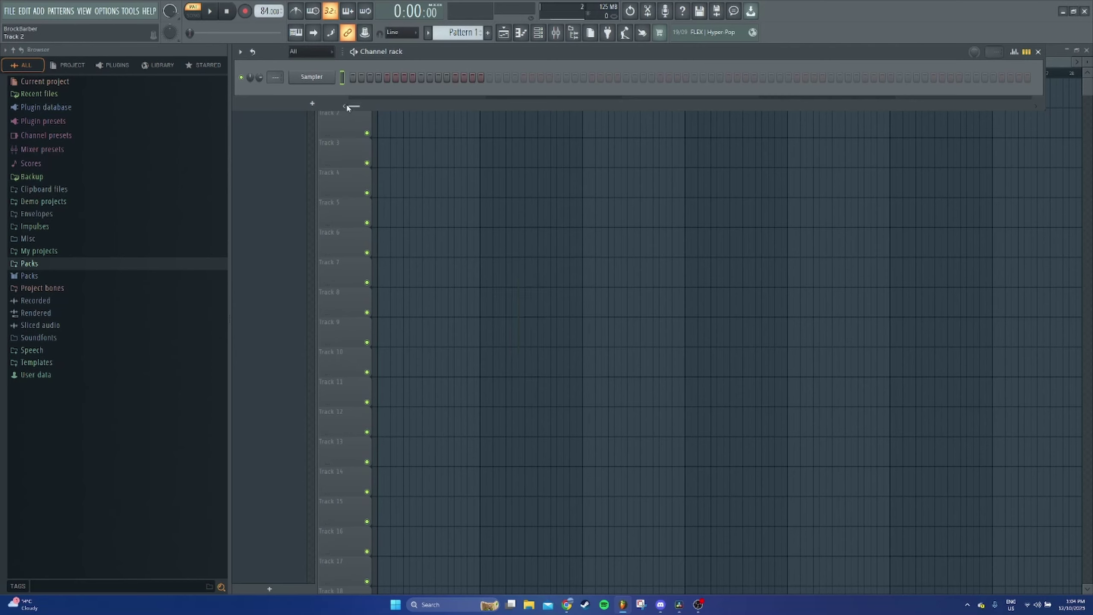
Browse the sample packs to A. Packs, Hip-Hop, Boom Bap Mega Kit, Kick and expand the Illmind folder
left_click(86, 265)
left_click(80, 276)
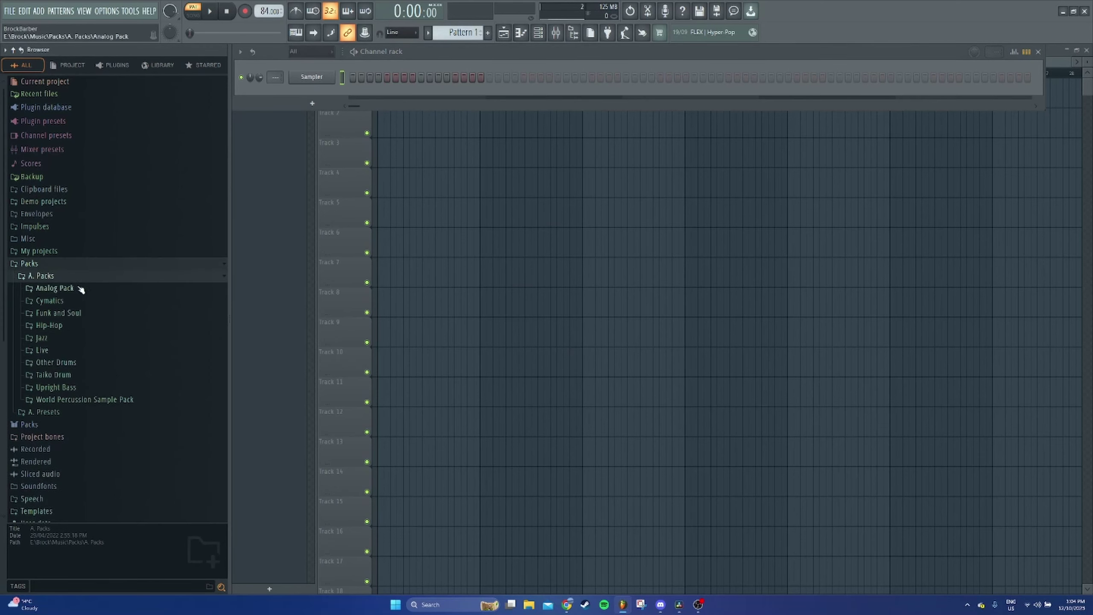
left_click(69, 328)
scroll(108, 336, "down", 4)
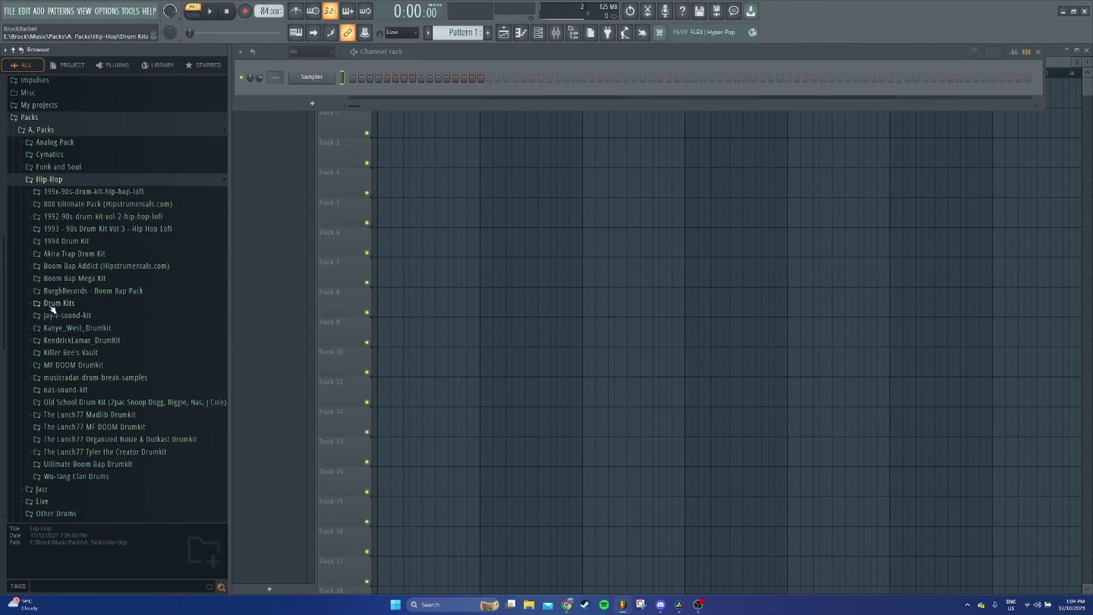
left_click(76, 278)
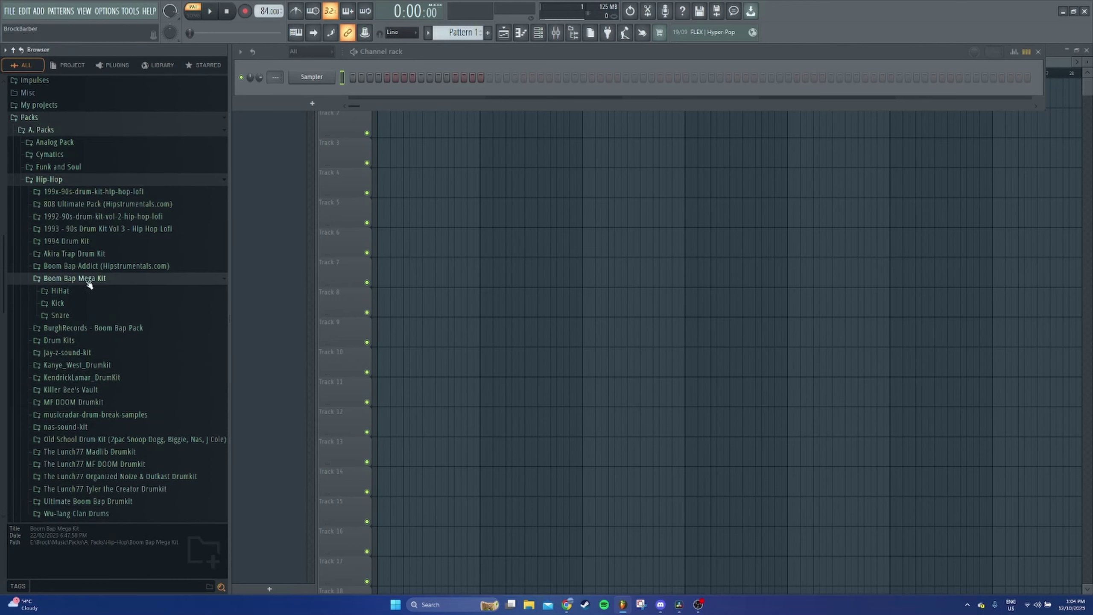
left_click(71, 306)
scroll(99, 315, "down", 2)
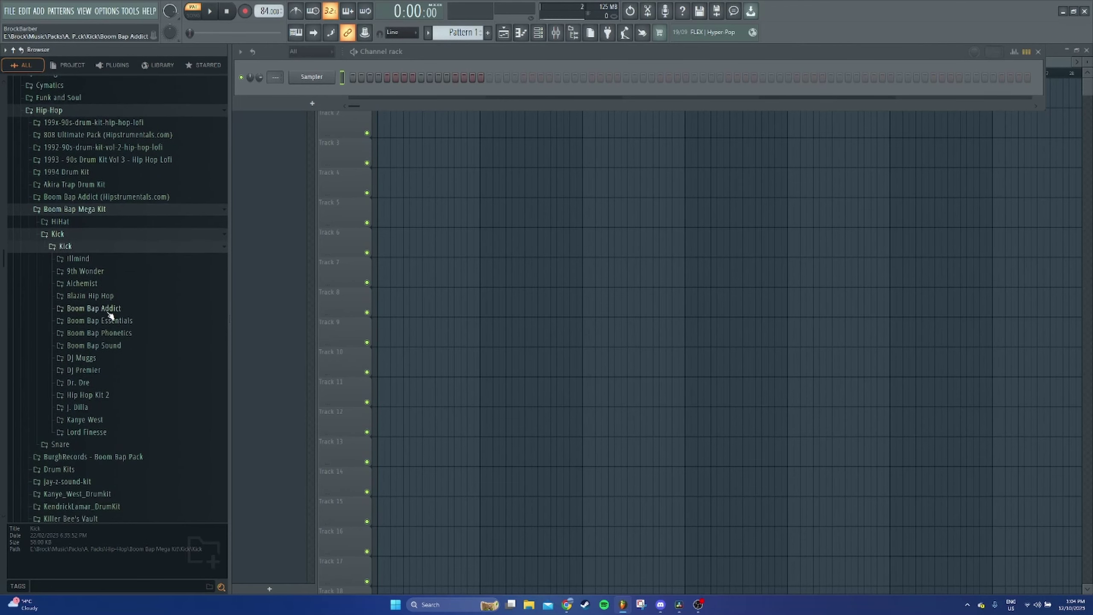
left_click(78, 259)
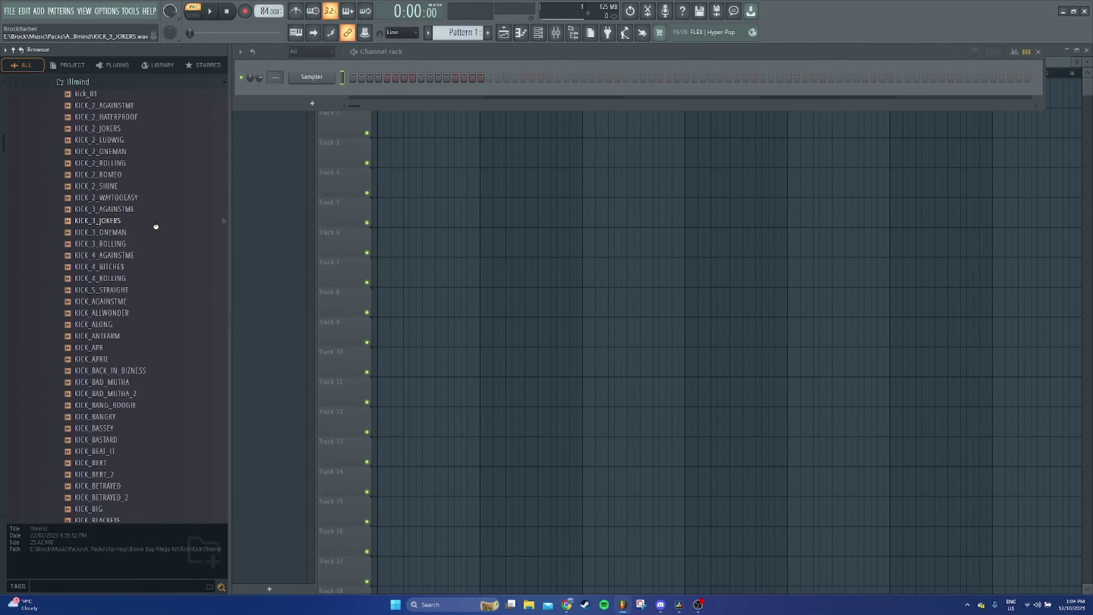
Audition kick samples starting at KICK_3_JOKERS and load KICK_5_STRAIGHT into the existing Sampler channel
left_click(142, 224)
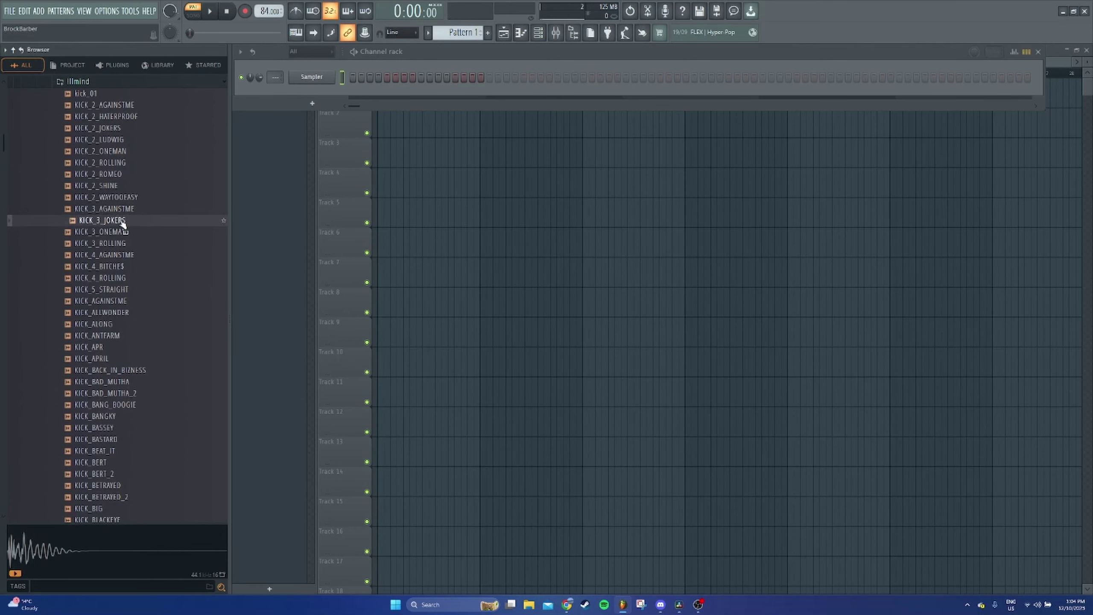
key("Down")
key("Down")
key("Down")
key("Down")
key("Down")
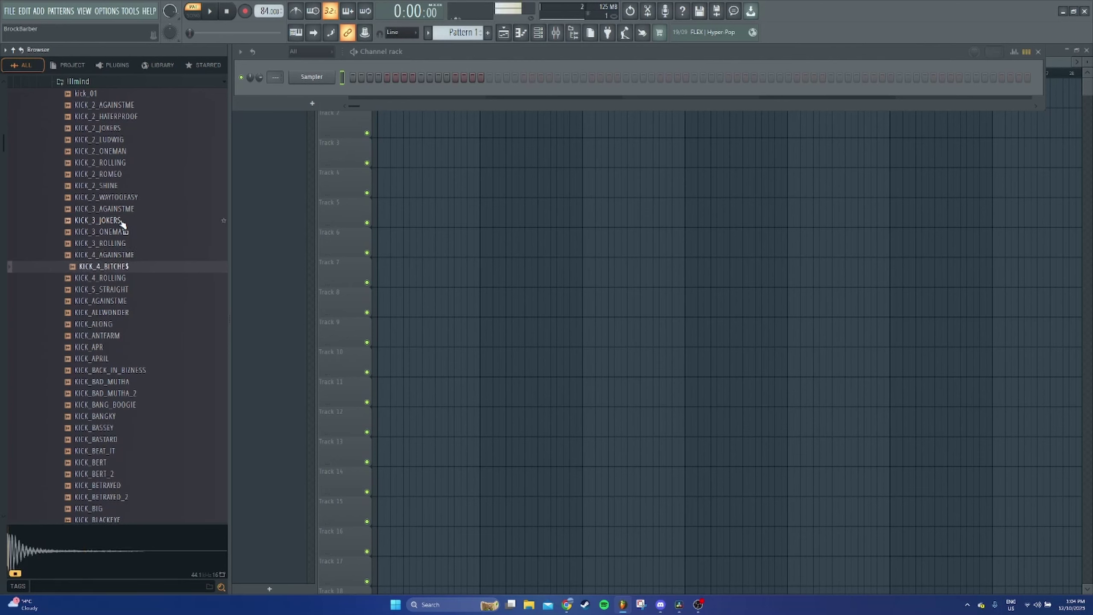
key("Down")
key("Down")
key("Up")
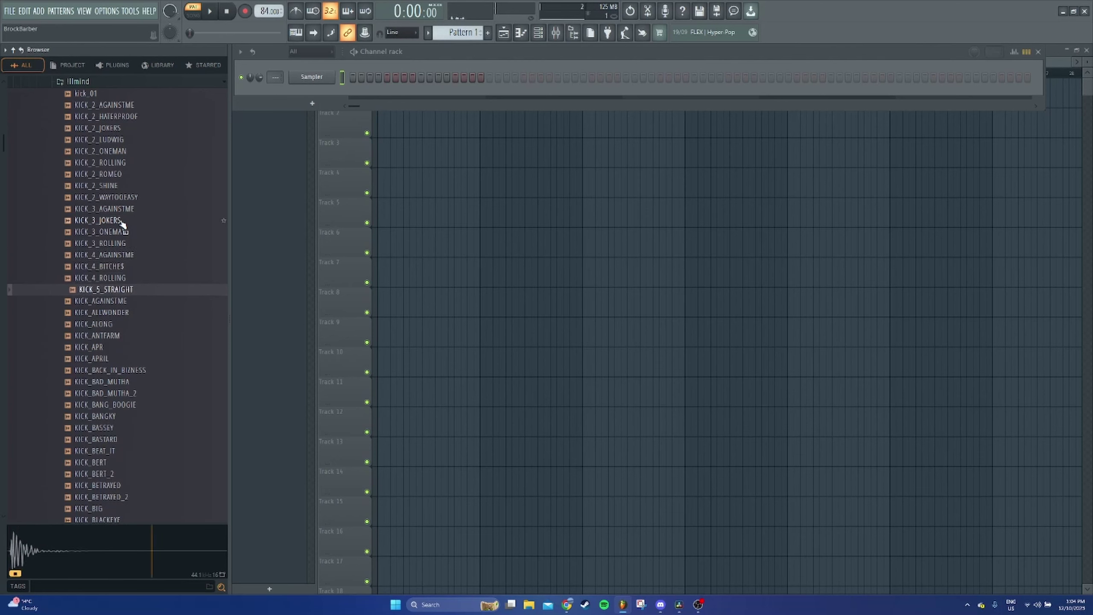
right_click(110, 291)
left_click(124, 298)
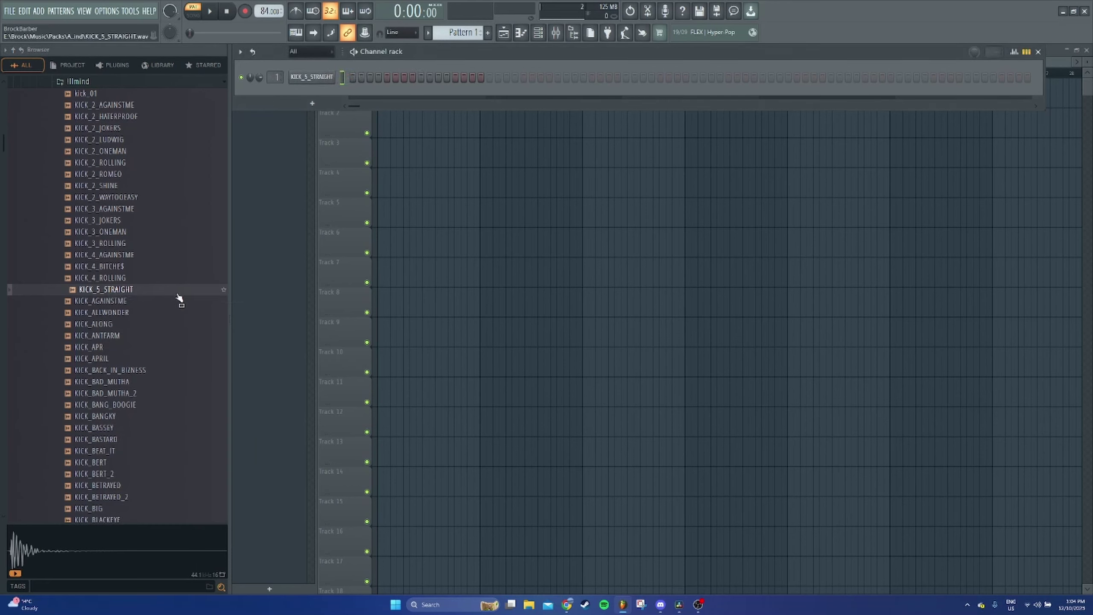
Audition the Illmind kick samples between KICK_BERT and KICK_BOMBS for a second kick layer
scroll(180, 299, "down", 4)
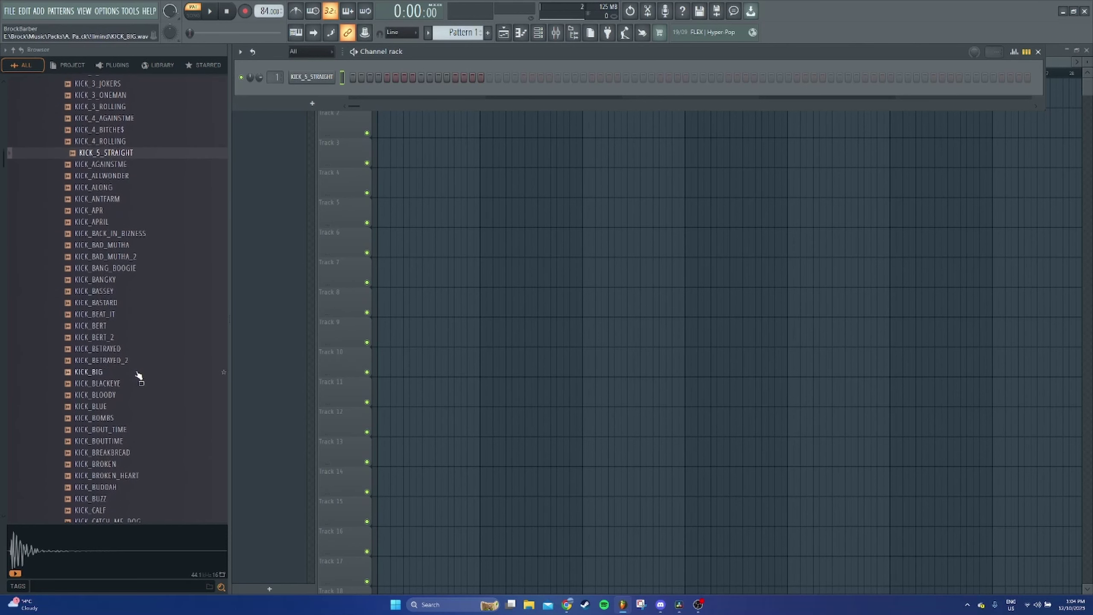
left_click(147, 338)
left_click(143, 326)
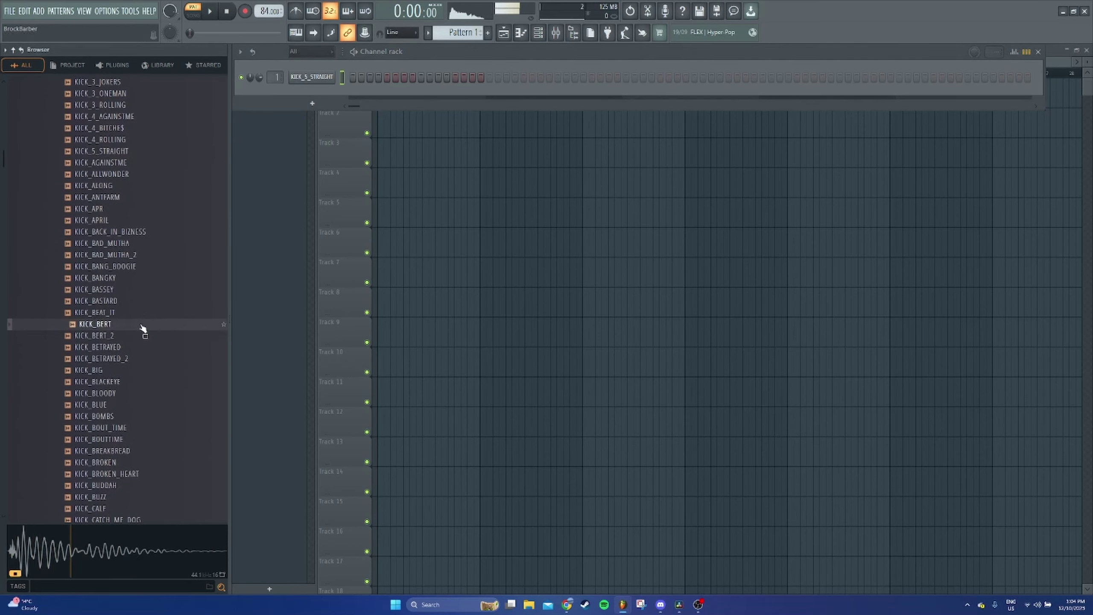
left_click(142, 348)
left_click(142, 359)
left_click(129, 371)
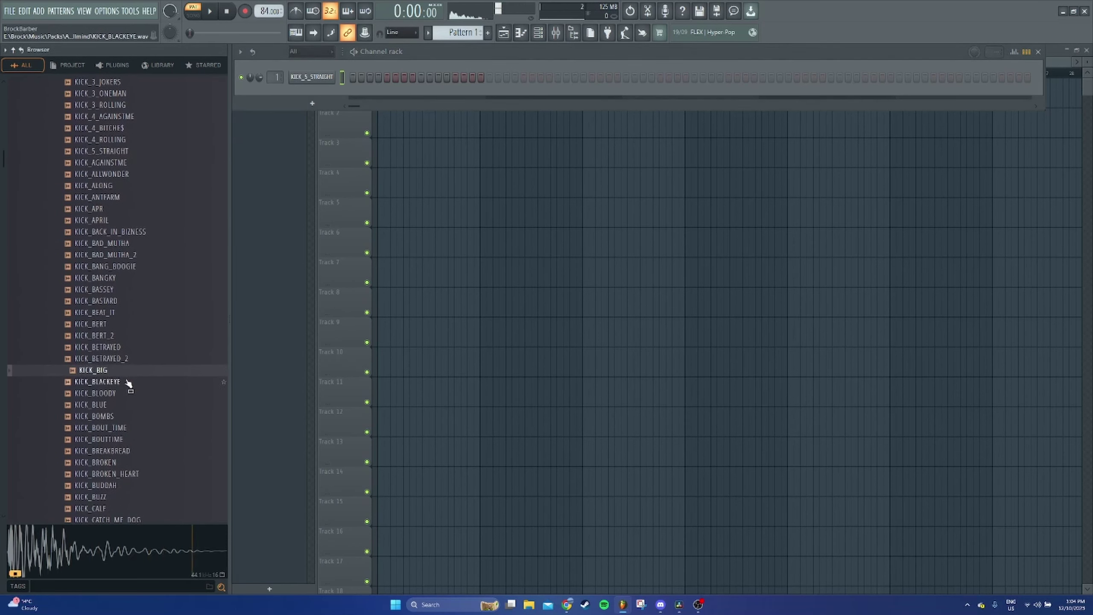
left_click(128, 383)
left_click(125, 394)
left_click(119, 406)
left_click(114, 417)
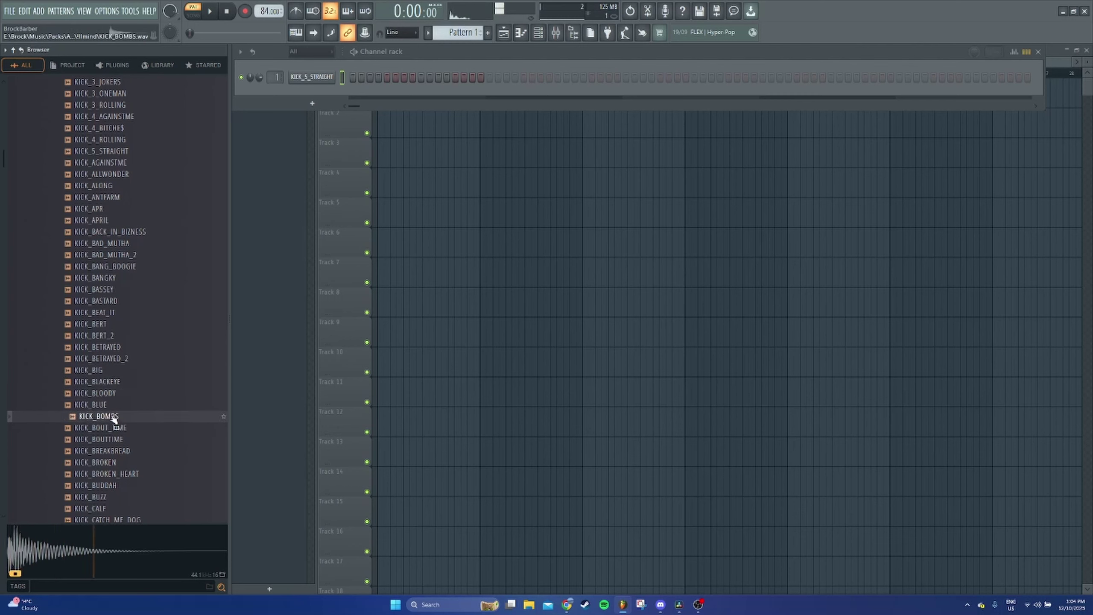
Audition the samples following KICK_BOMBS, add KICK_BUDDAH as a second sampler channel and normalize it
key("Down")
key("Down")
key("Down")
key("Down")
key("Down")
key("Down")
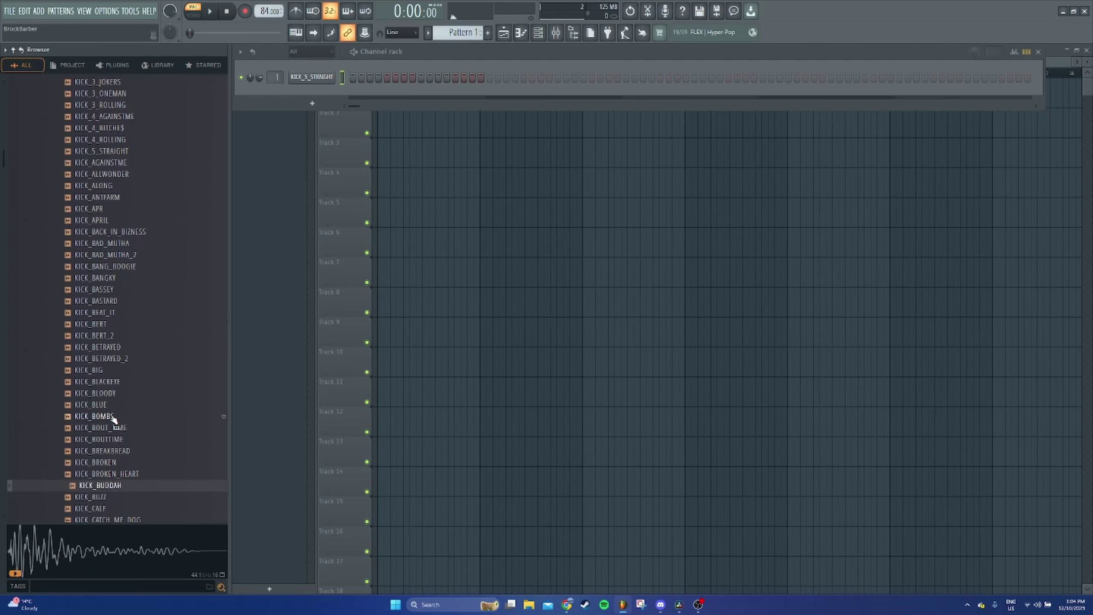
right_click(113, 488)
left_click(138, 447)
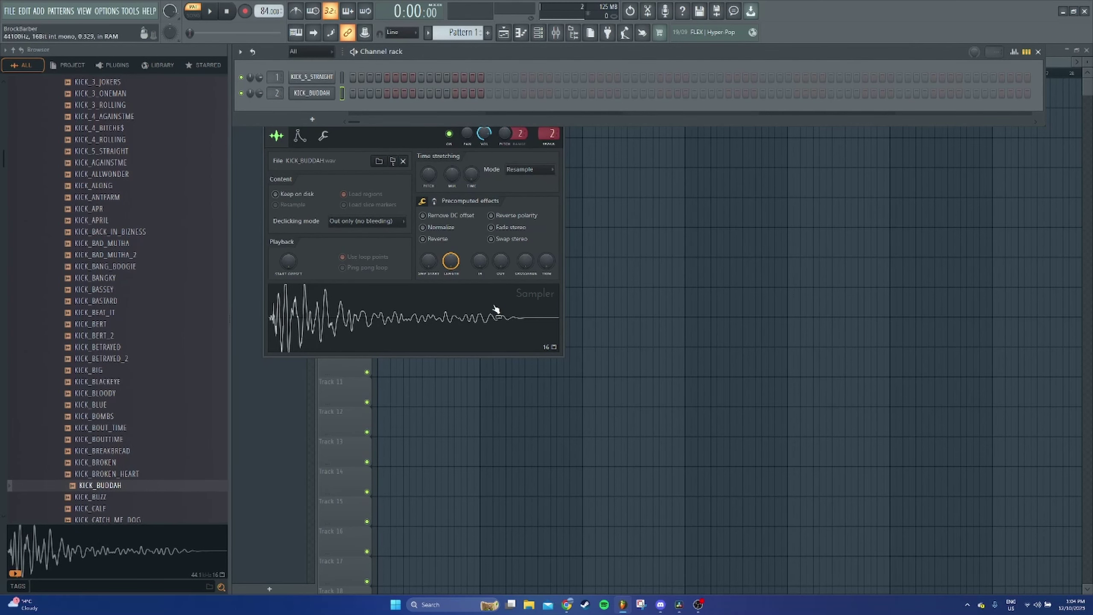
left_click(437, 229)
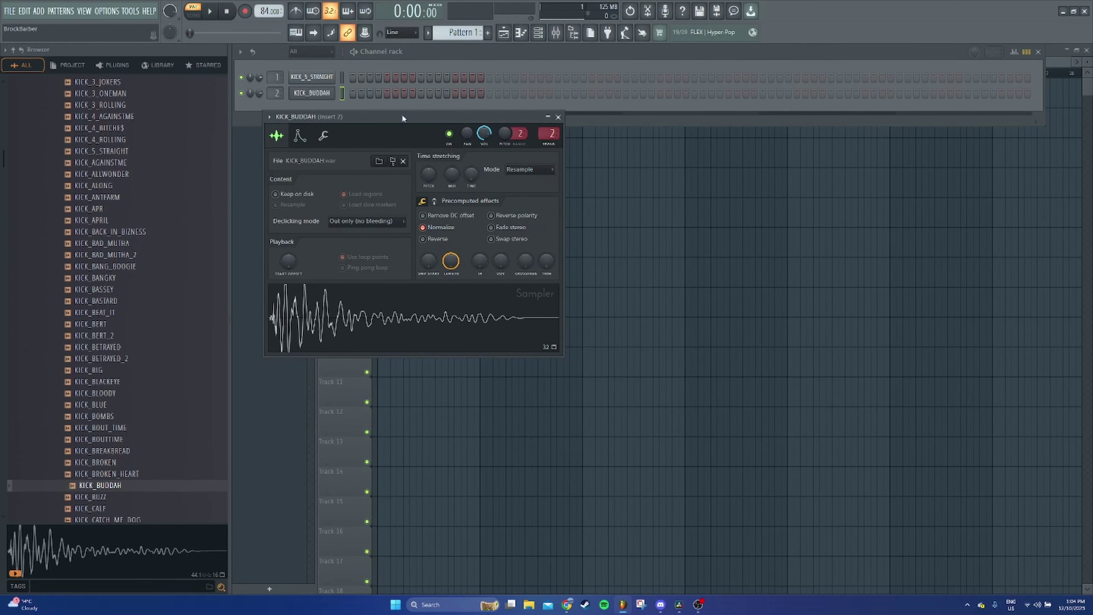
Add Fruity Parametric EQ 2 to mixer Insert 2 and cut the lows with band 1 at about 234 Hz, -17.9 dB
left_click(556, 33)
left_click(1005, 322)
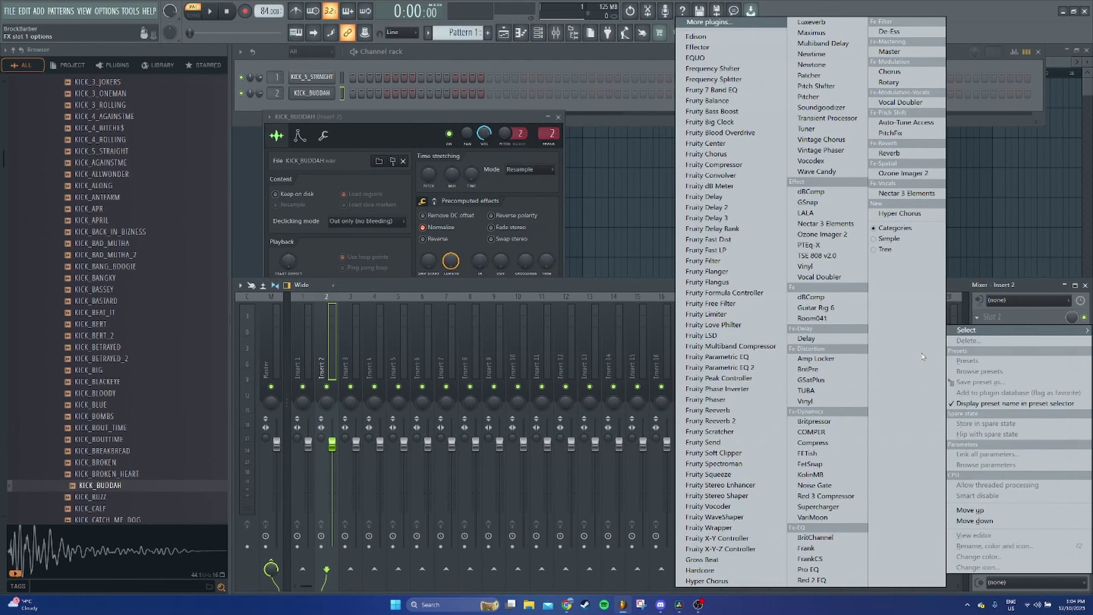
left_click(731, 374)
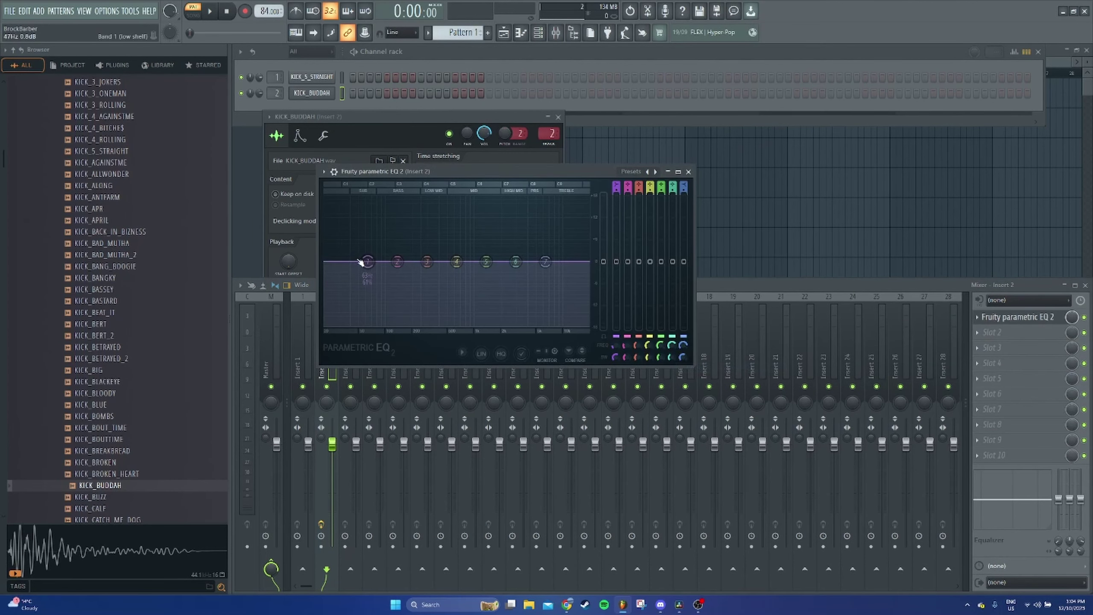
left_click_drag(367, 262, 418, 326)
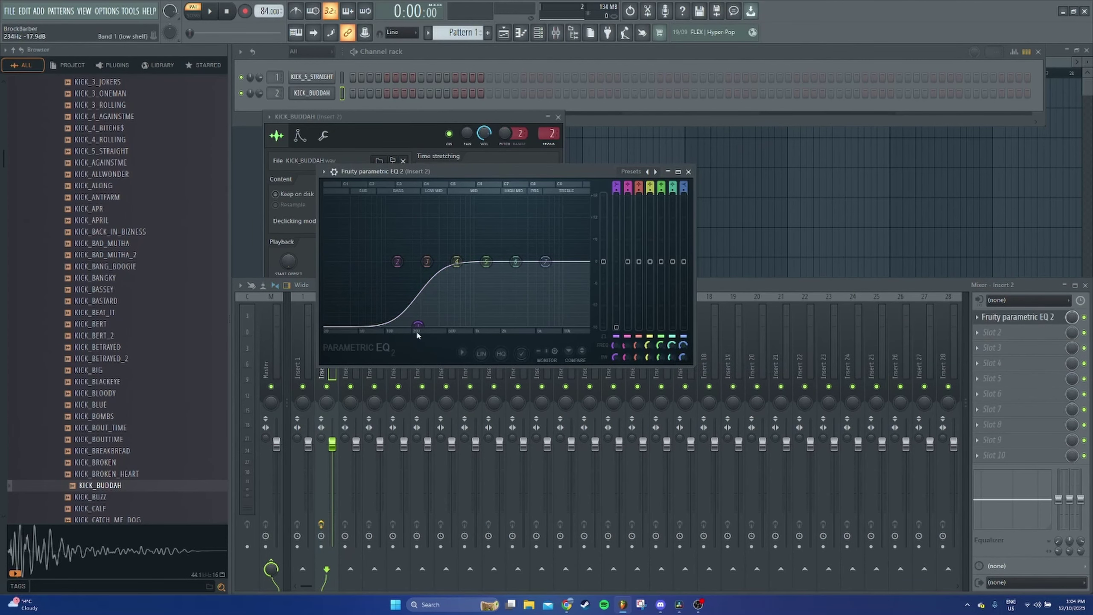
Add Fruity Parametric EQ 2 to Insert 1, cut its highs and slightly boost its lows, and close the plugin and sampler windows
left_click(300, 347)
left_click(972, 322)
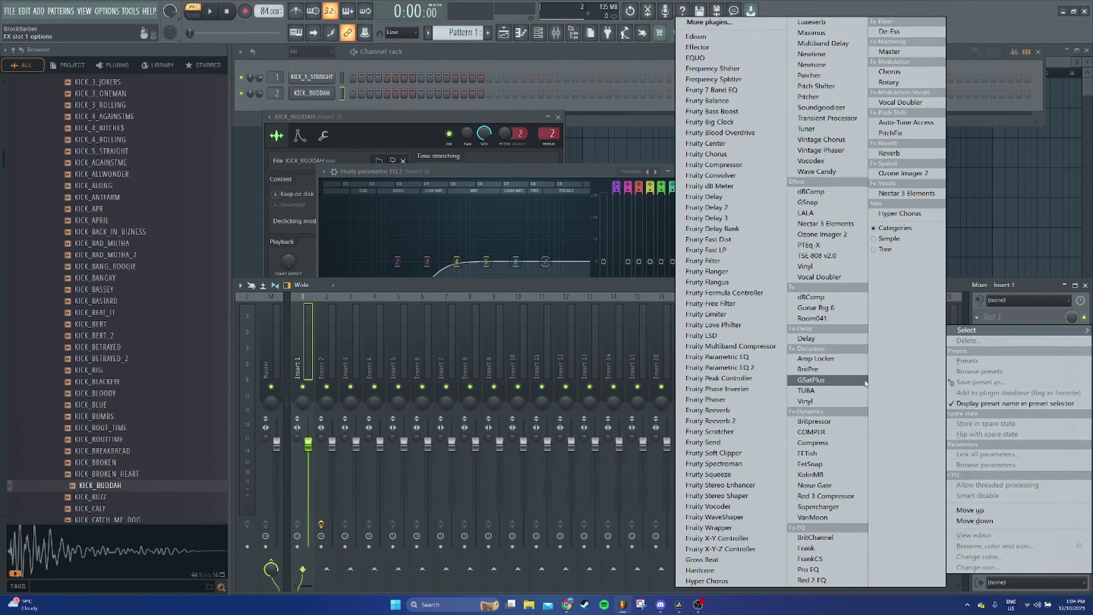
left_click(732, 371)
left_click_drag(515, 236, 449, 298)
left_click_drag(400, 235, 343, 214)
left_click(653, 145)
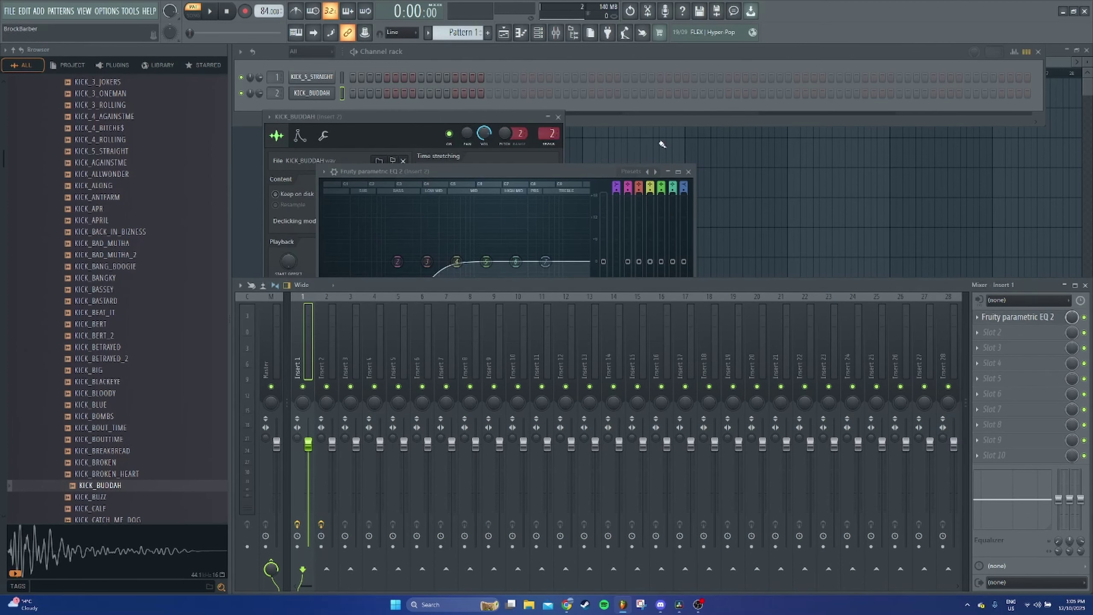
left_click(558, 116)
left_click(688, 171)
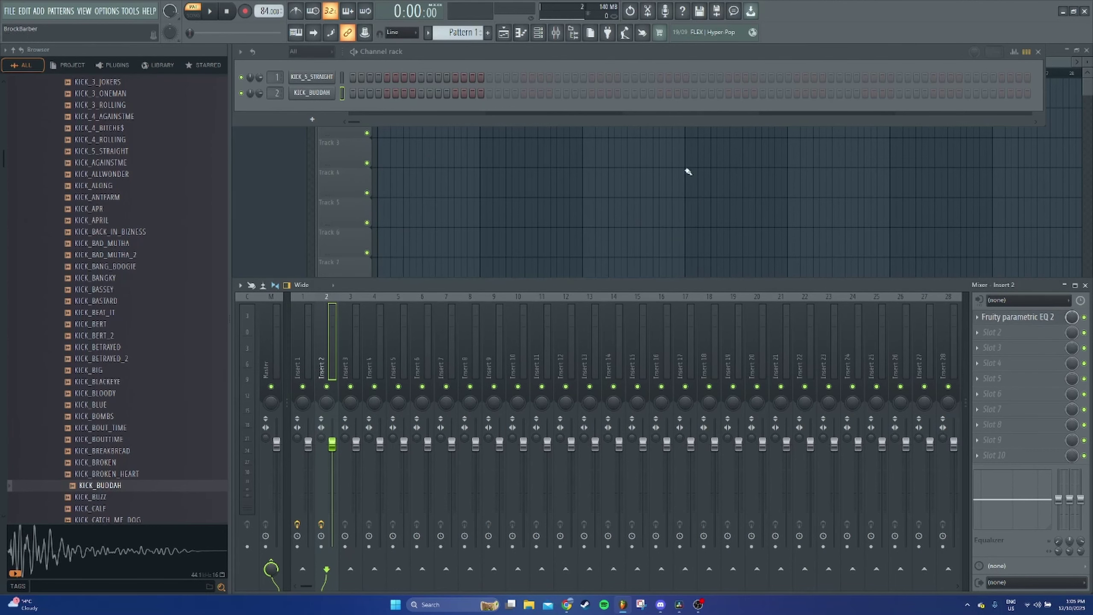
double_click(326, 345)
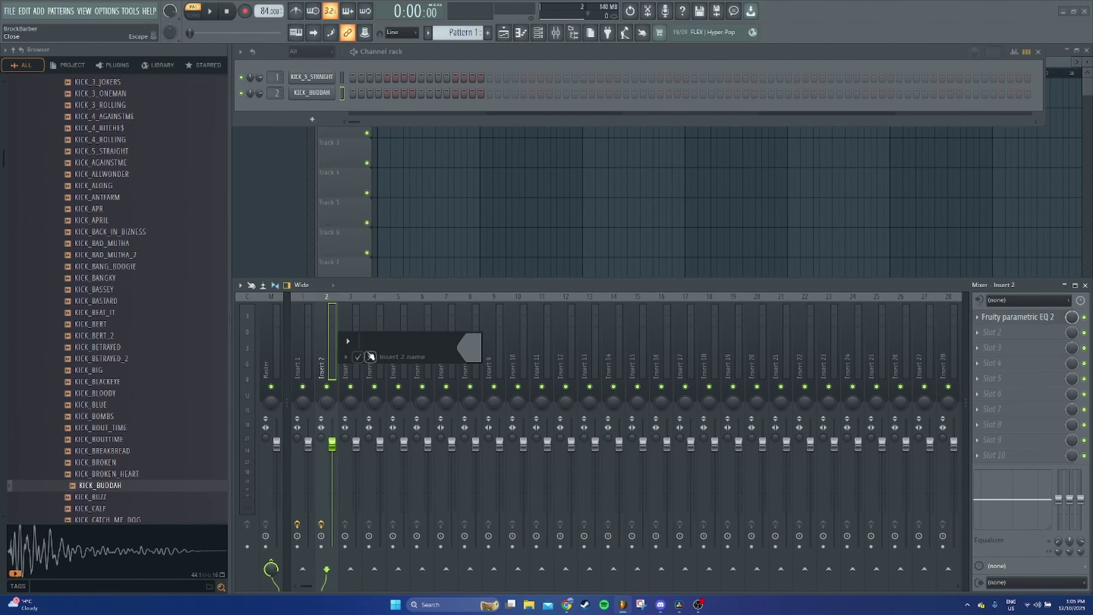
left_click(370, 357)
left_click(308, 345)
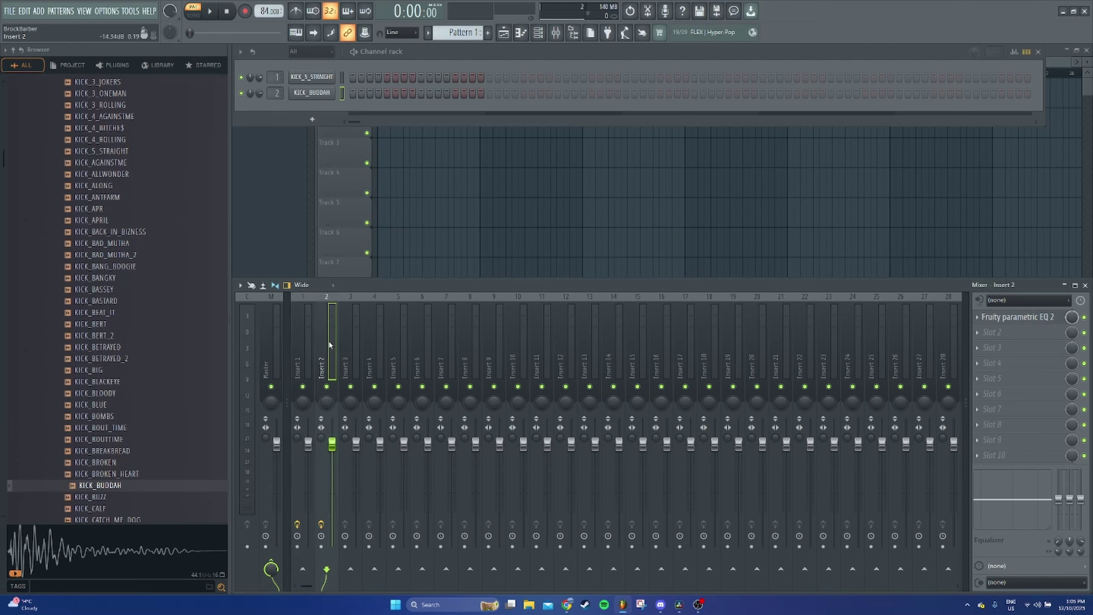
double_click(309, 344)
left_click(347, 357)
Select mixer Inserts 1 and 2 together and route both only to Insert 20
left_click(326, 335, "ctrl")
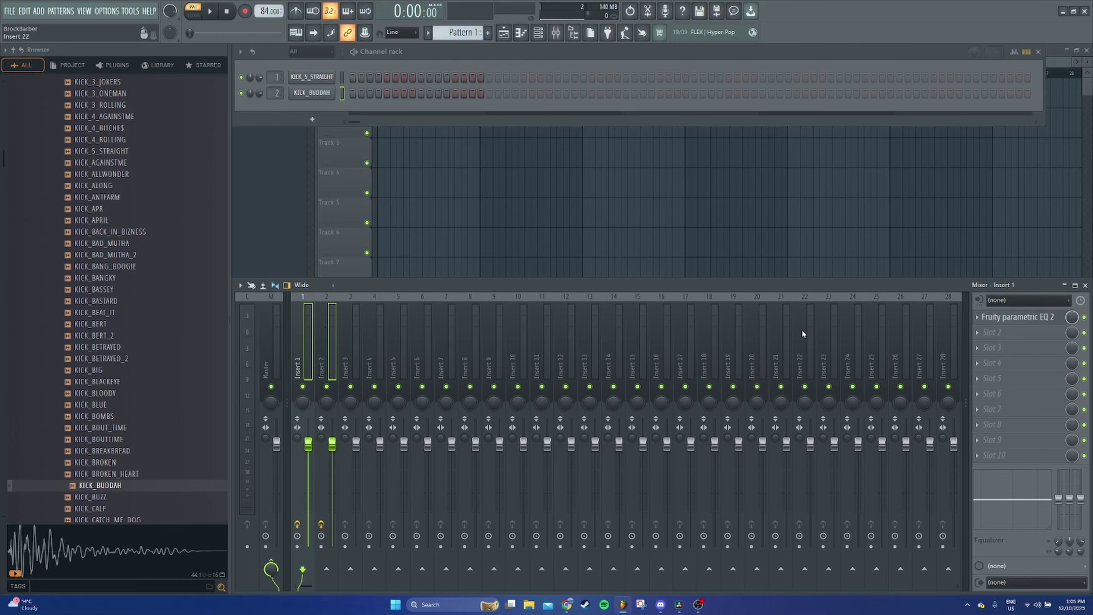
right_click(758, 568)
left_click(787, 544)
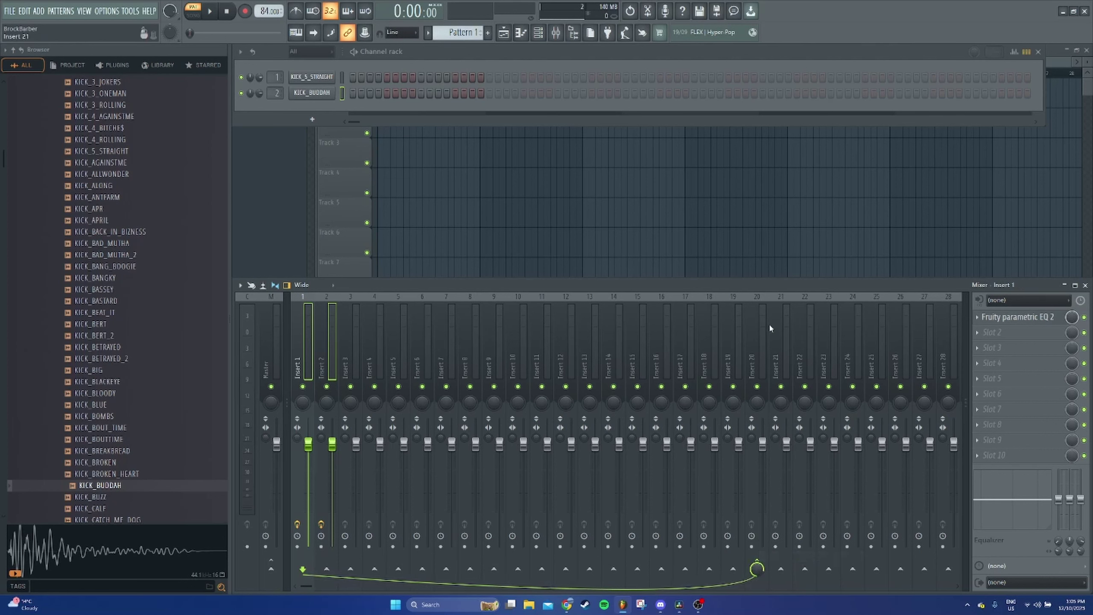
left_click(763, 335)
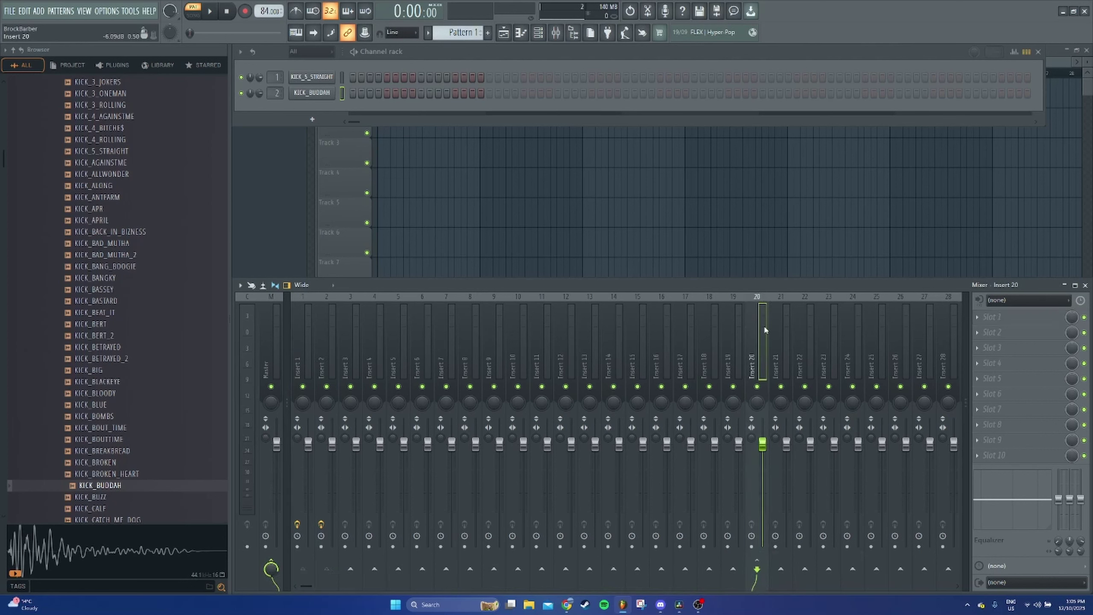
Place a hit on the first step of both kick channels, check their mixer routing and preview each channel's sampler sound
left_click(341, 78)
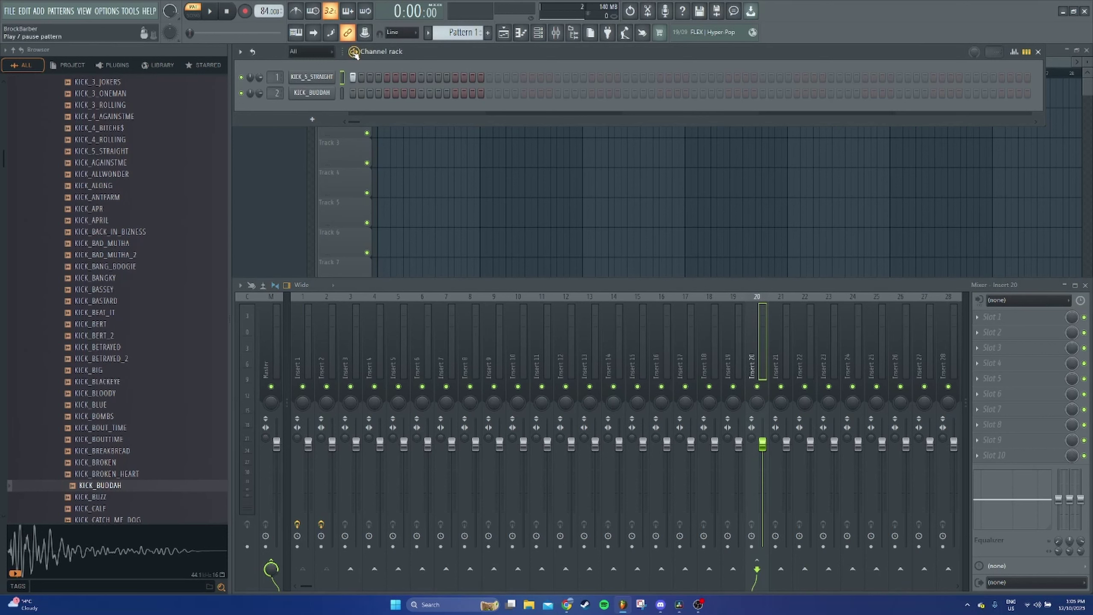
left_click(303, 370)
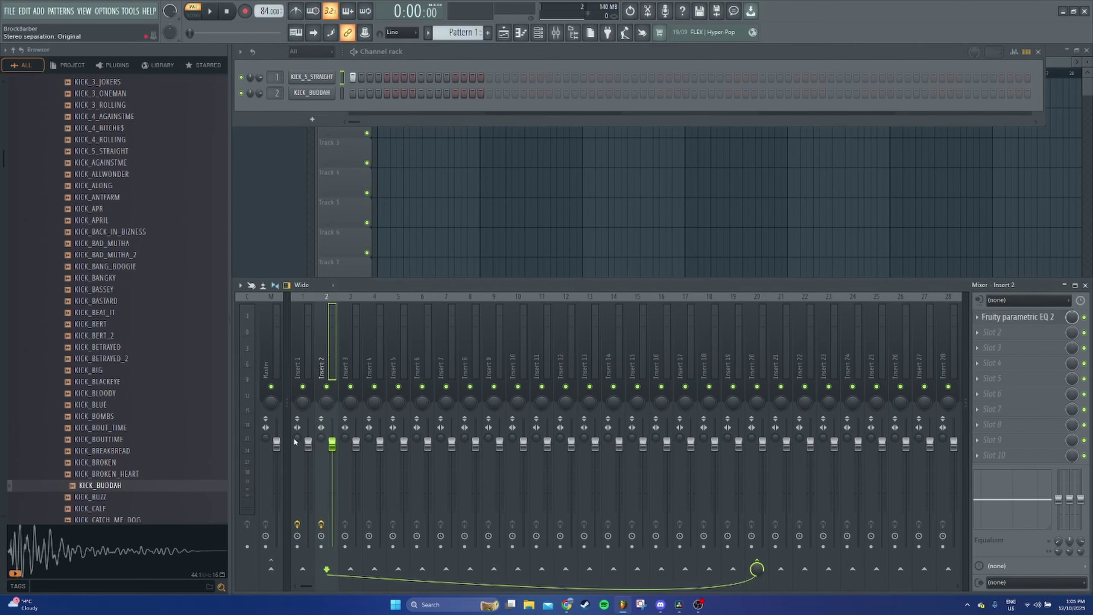
left_click(326, 366)
left_click(312, 77)
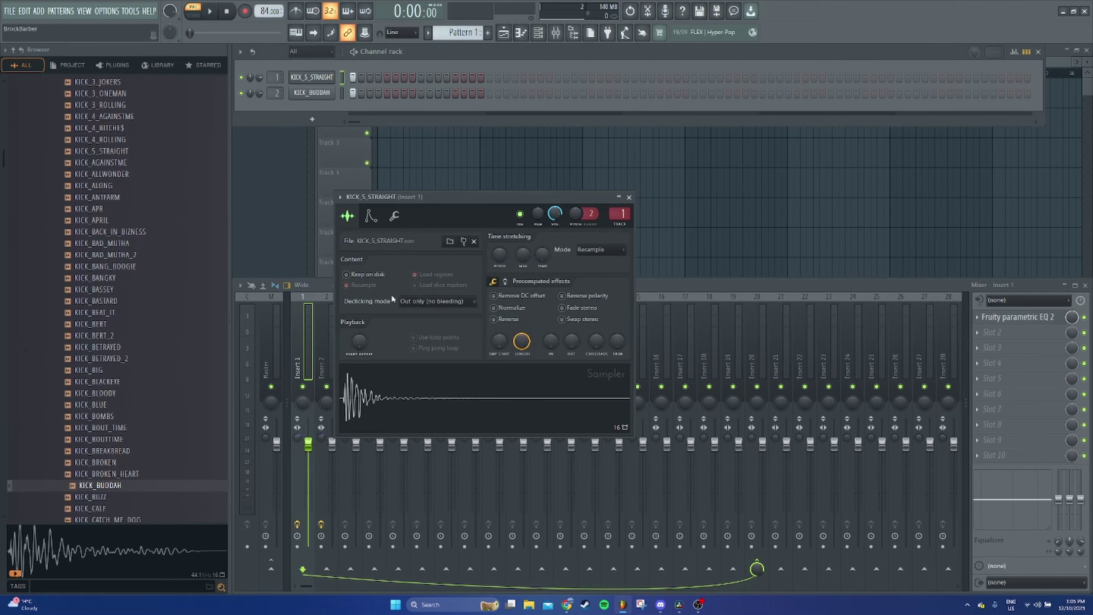
left_click(629, 197)
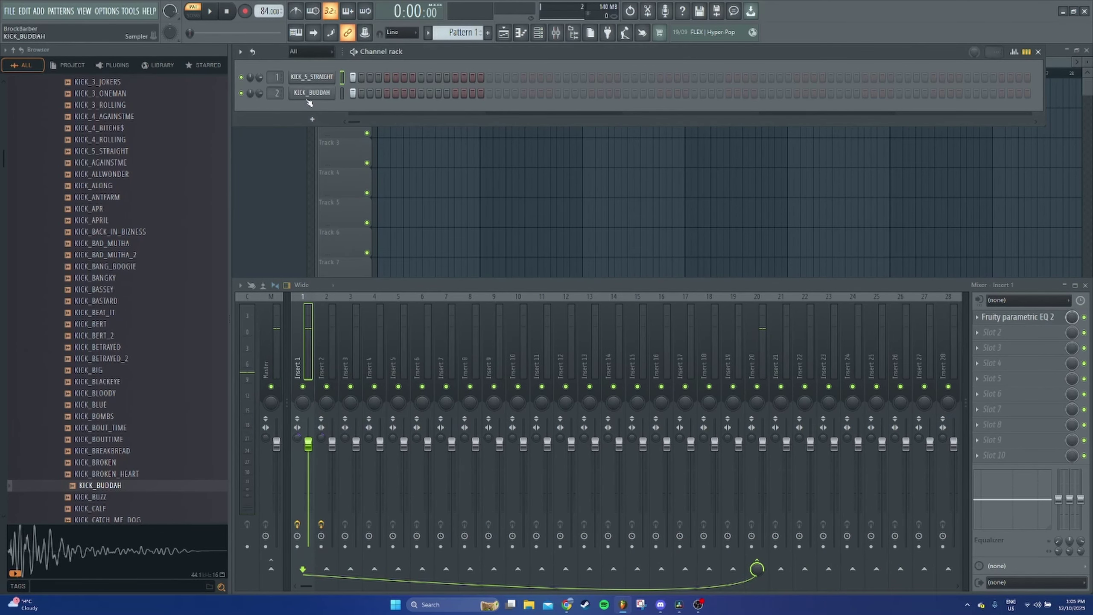
left_click(312, 93)
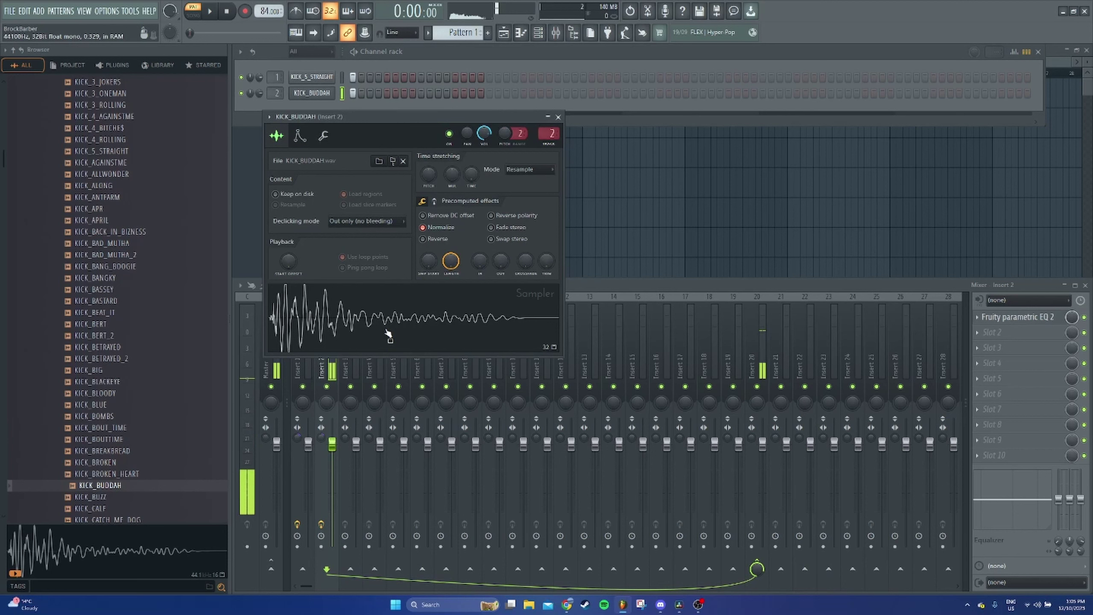
Preview the KICK_BUDDAH and KICK_5_STRAIGHT samples and close the sampler window
left_click(413, 318)
left_click(312, 77)
left_click(404, 420)
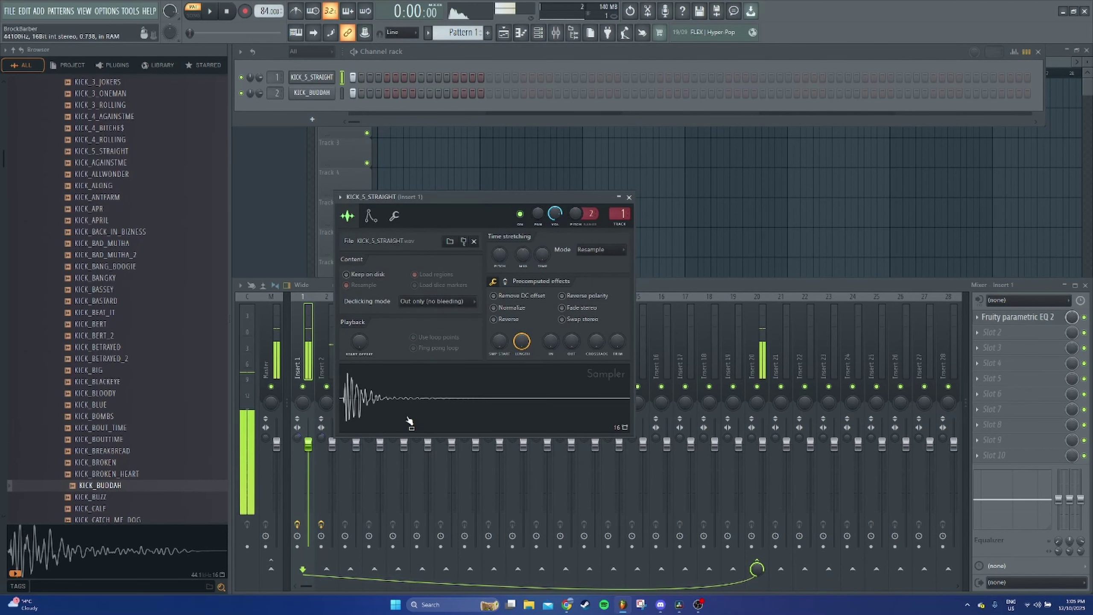
left_click(629, 197)
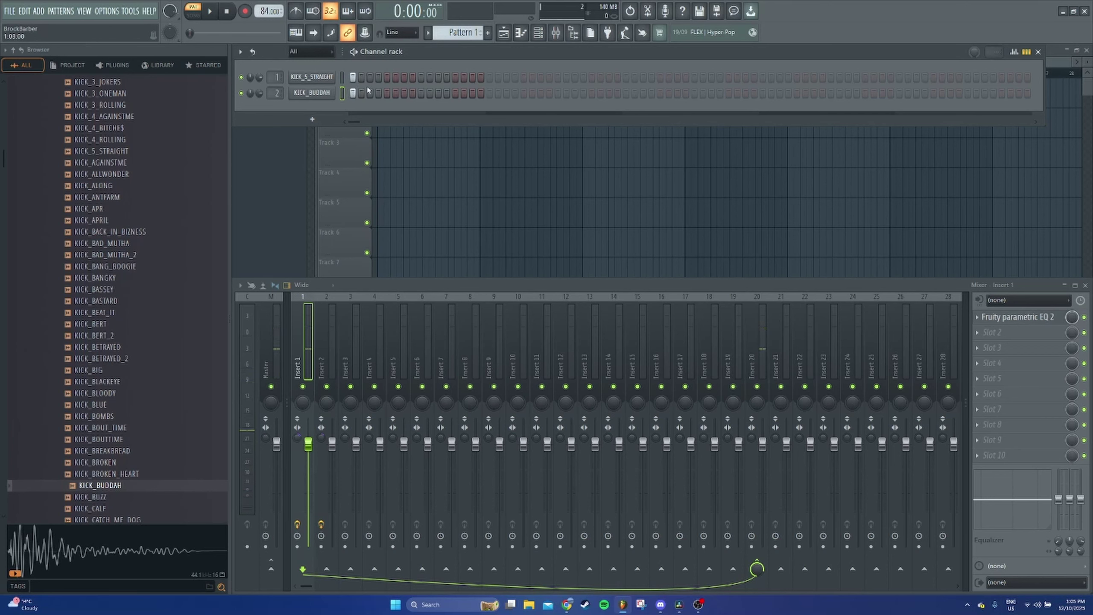
During playback, add KICK_5_STRAIGHT hits on steps 7, 9, 16, 17, 19 and 27 for the first two bars
left_click(354, 51)
left_click(404, 78)
left_click(421, 78)
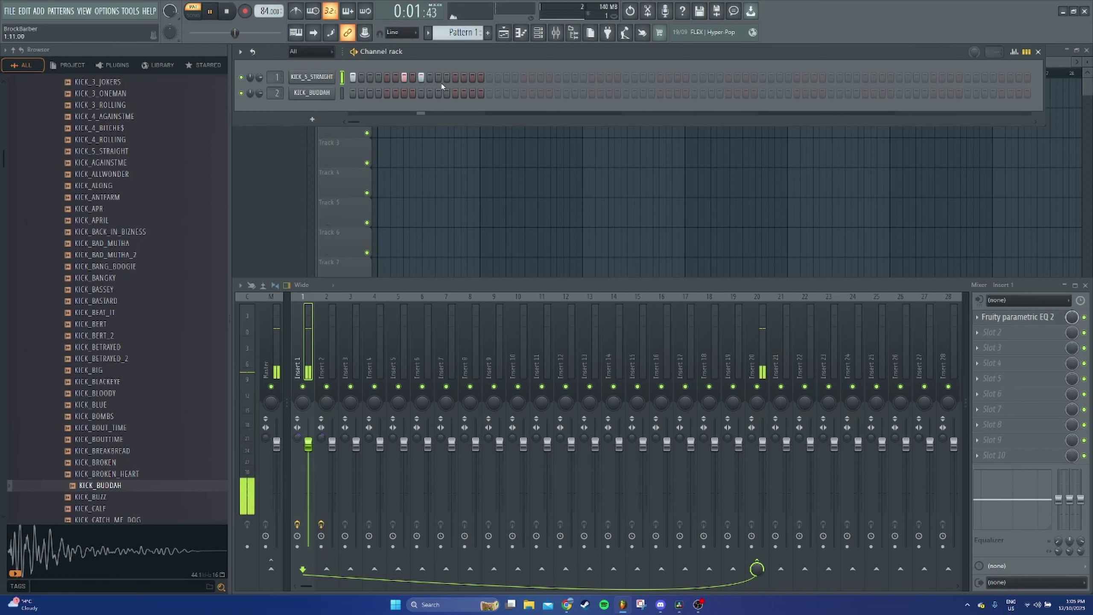
left_click(491, 77)
left_click(482, 77)
left_click(507, 77)
left_click(577, 78)
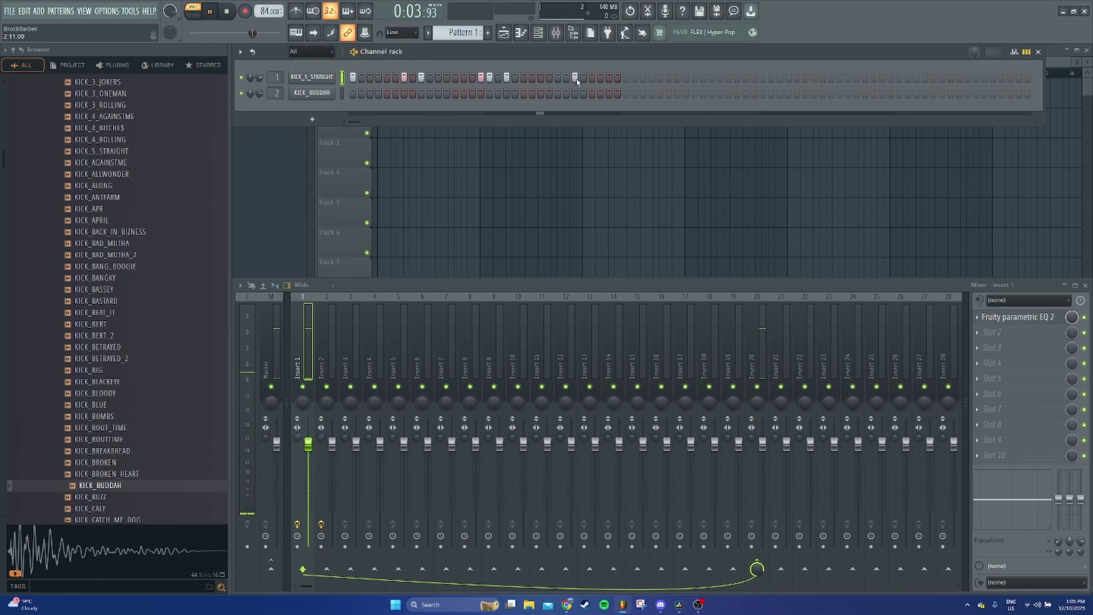
Continue the KICK_5_STRAIGHT pattern with hits on steps 32, 33, 35, 49, 55 and 57
left_click(617, 77)
left_click(627, 77)
left_click(643, 78)
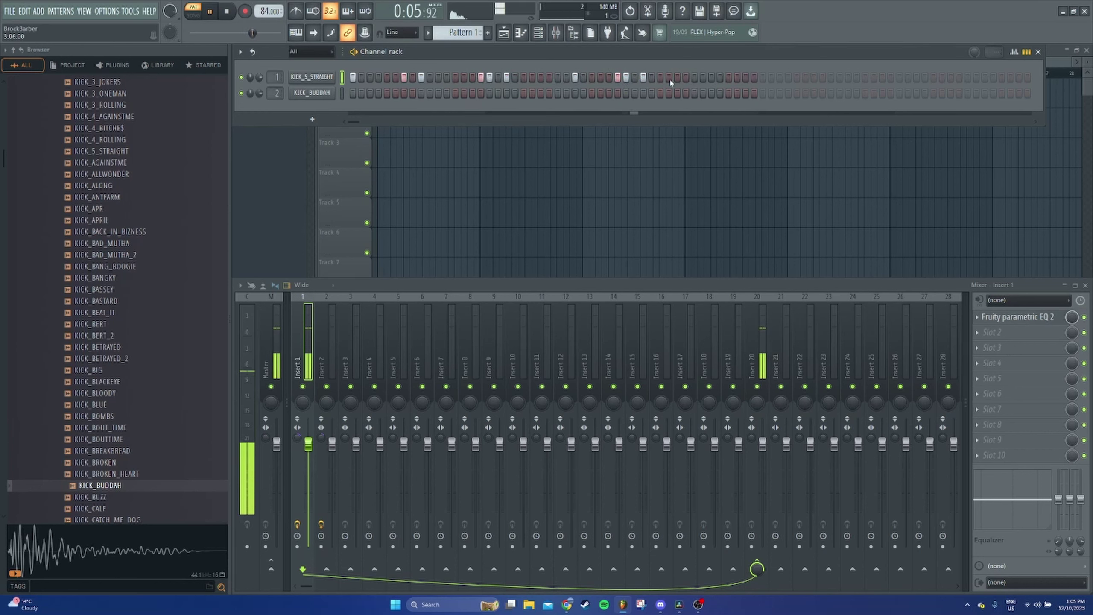
left_click(763, 77)
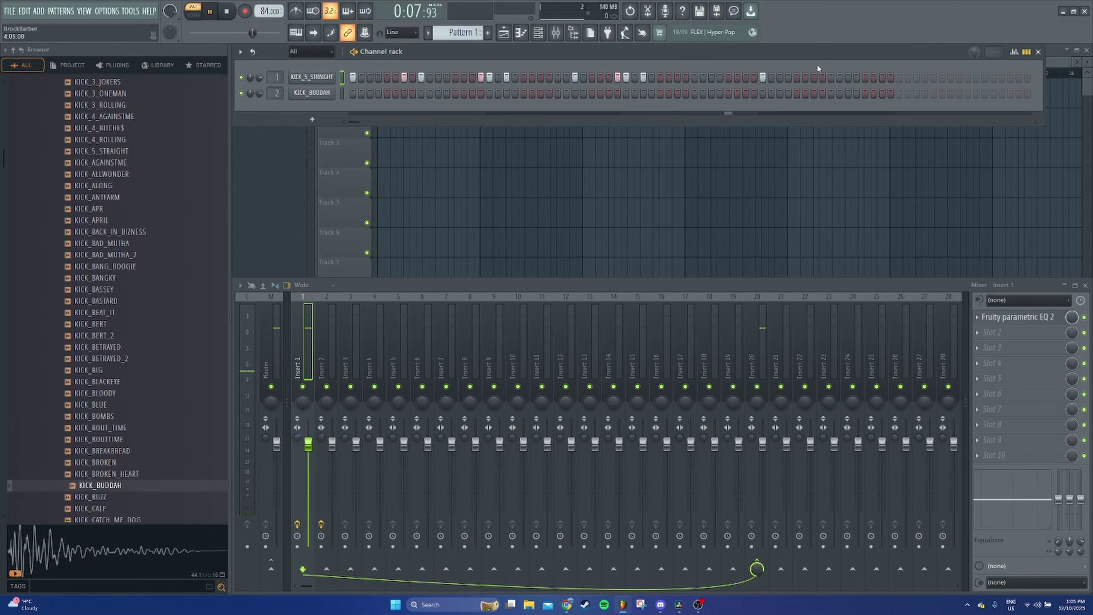
left_click(814, 78)
left_click(831, 77)
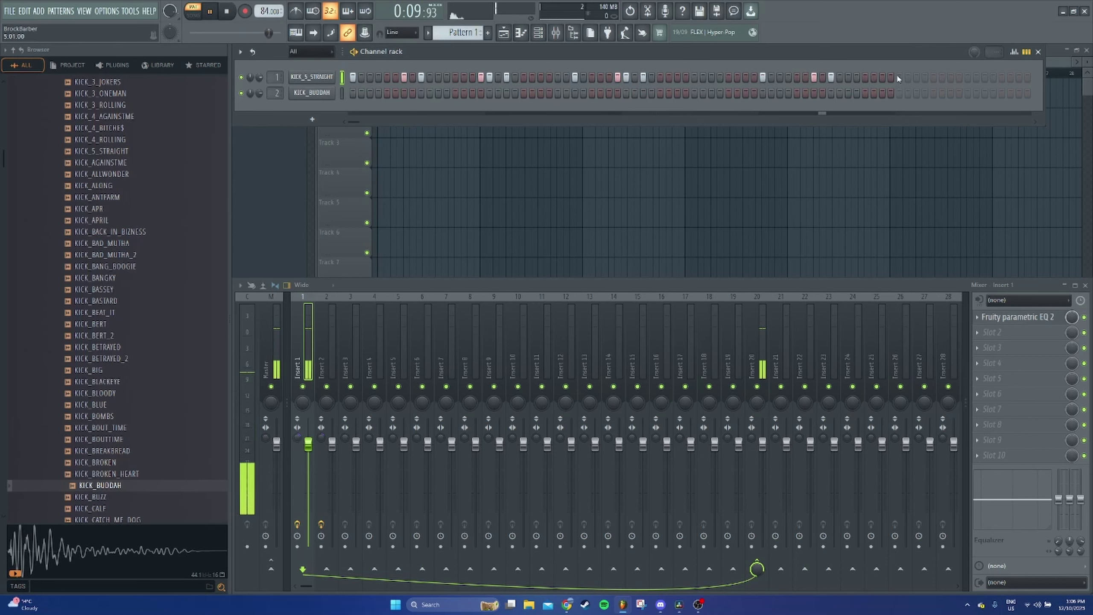
Stop playback, show the step velocities and lower the KICK_5_STRAIGHT hits on steps 16 and 32 to about 60%
left_click(1035, 51)
left_click(216, 13)
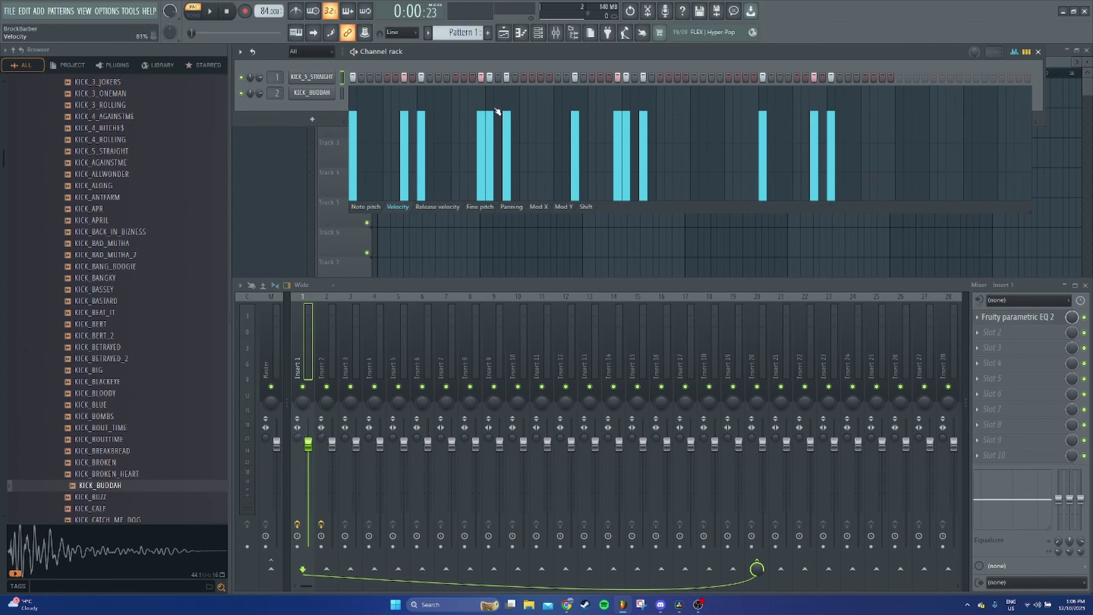
left_click(483, 135)
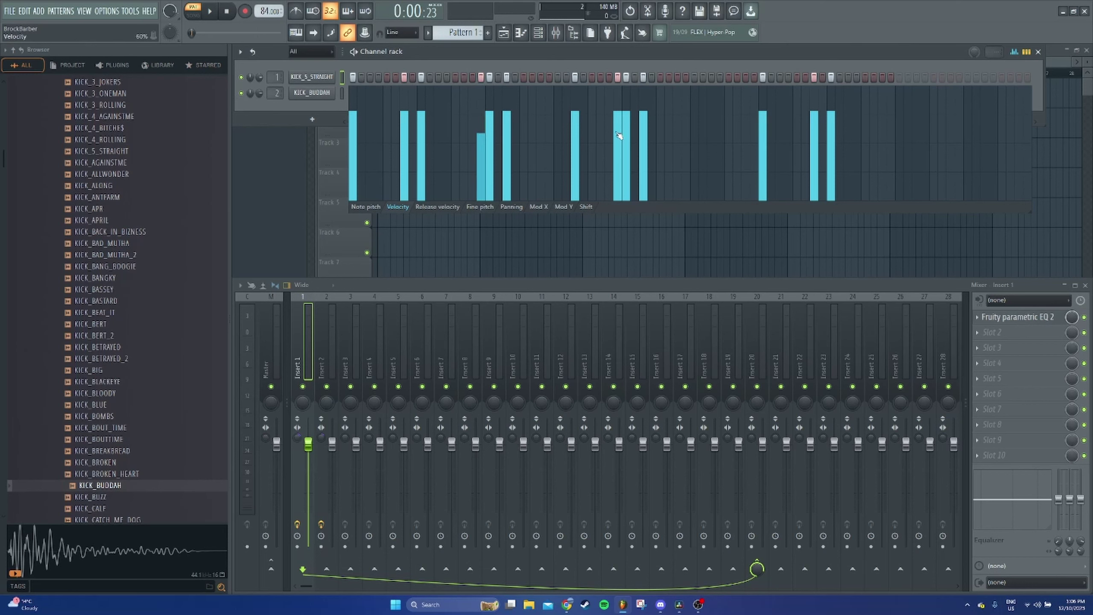
left_click(617, 135)
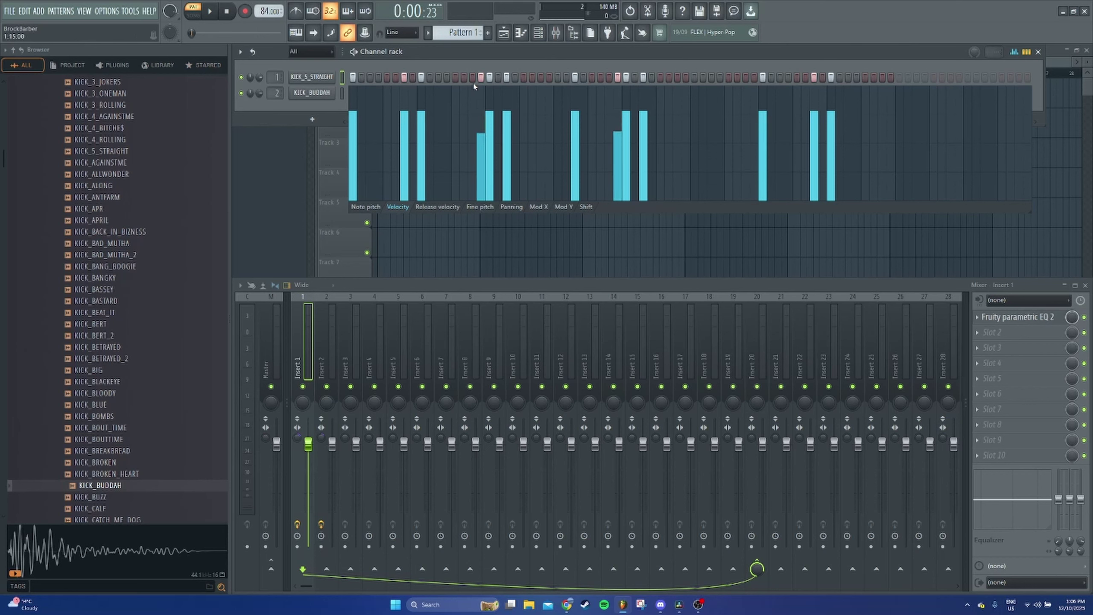
left_click(559, 78)
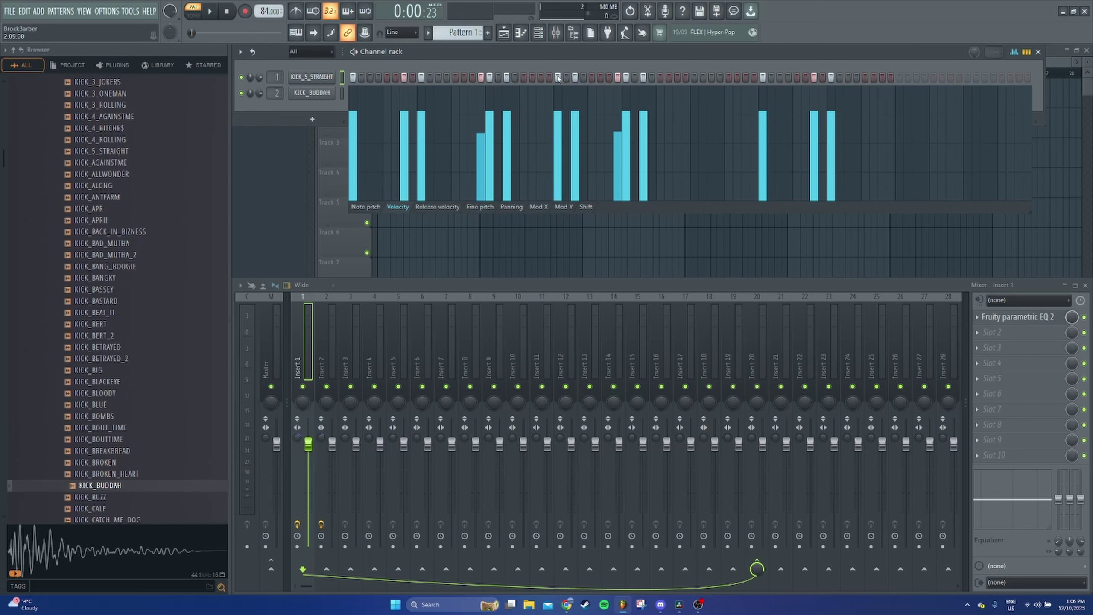
right_click(558, 78)
left_click(558, 78)
right_click(558, 78)
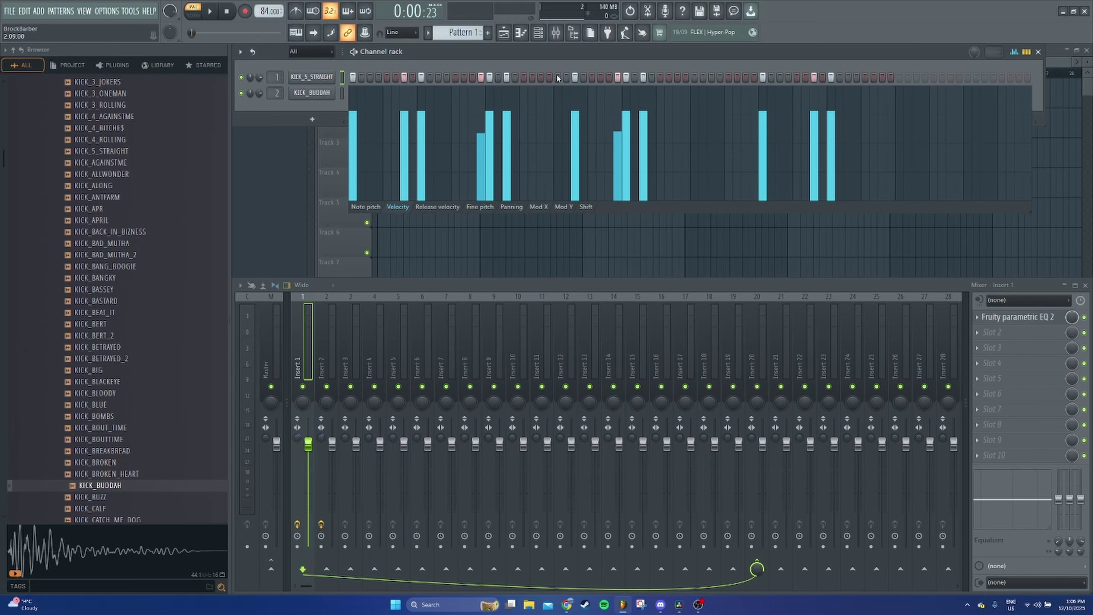
left_click(576, 78)
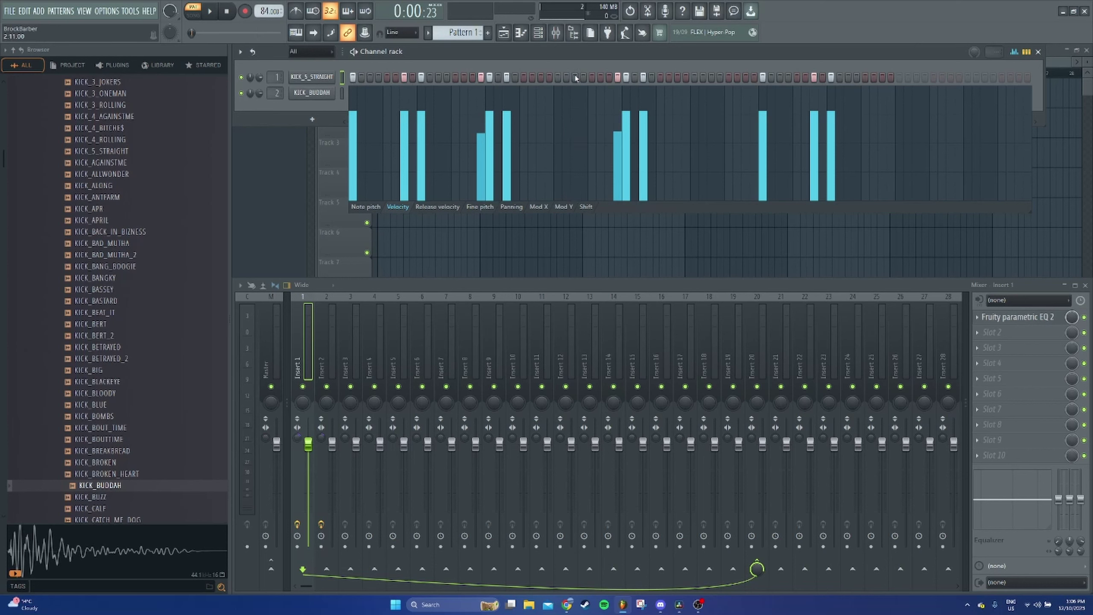
left_click(557, 78)
left_click(558, 77)
left_click(575, 78)
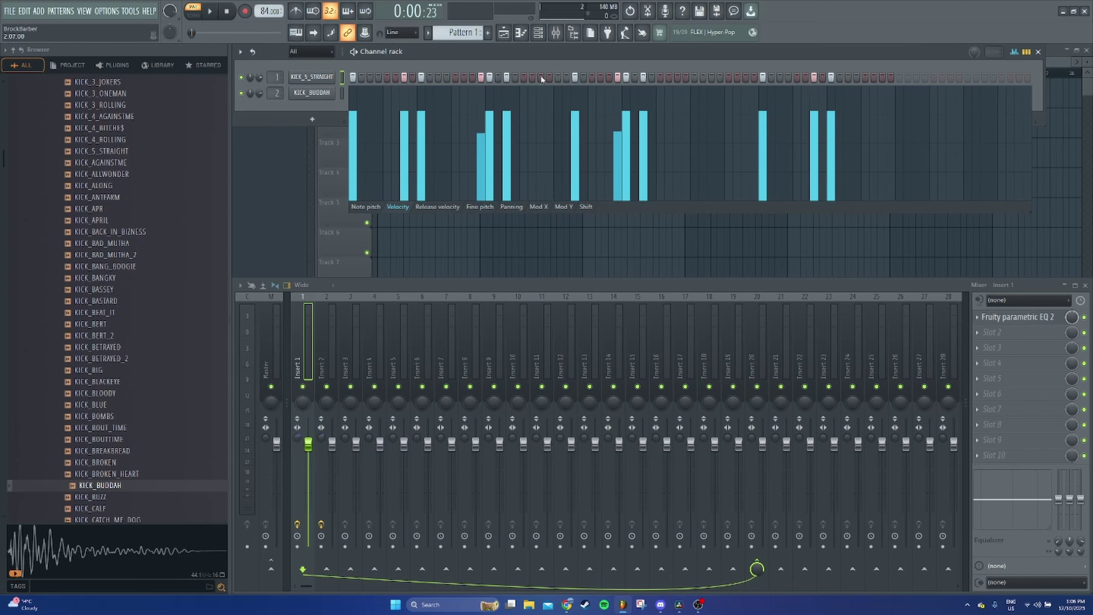
Move the KICK_5_STRAIGHT hit on step 55 to step 56 and reduce its velocity to match the other quiet hits
left_click(823, 77)
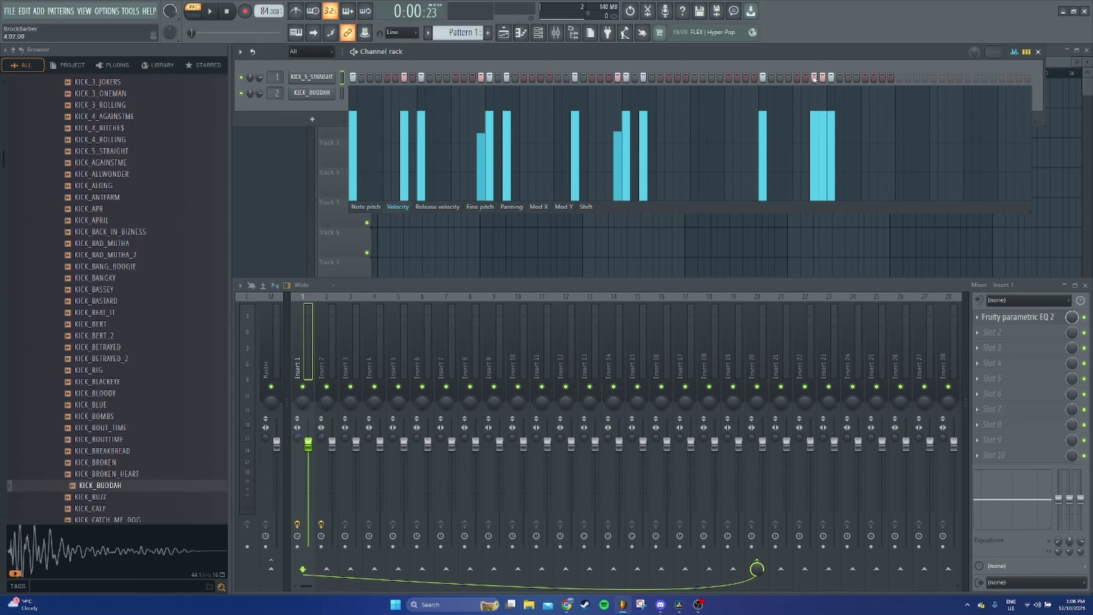
left_click(814, 78)
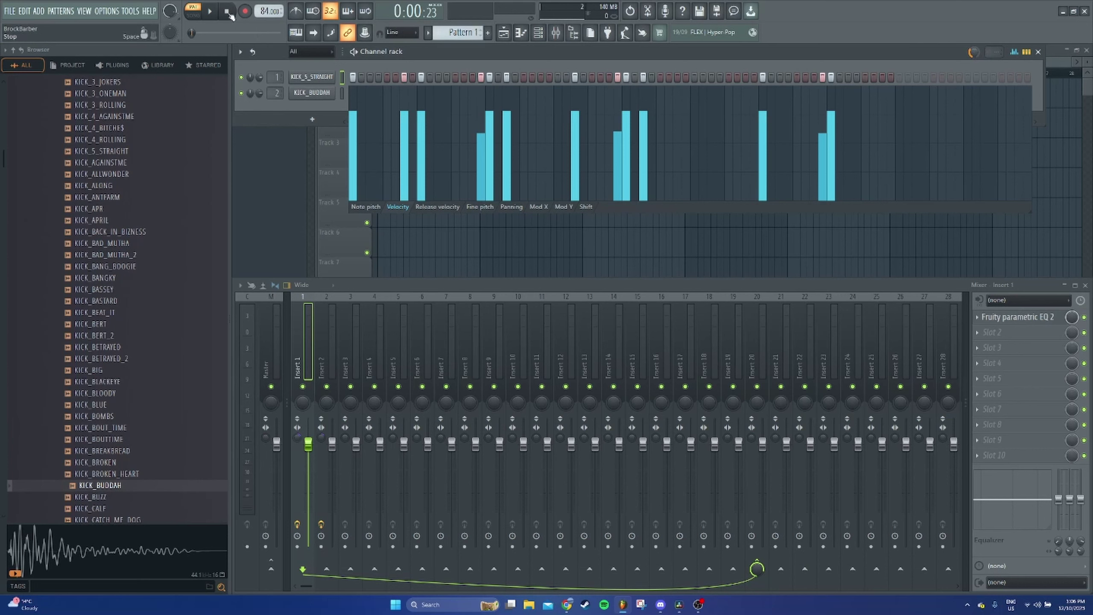
Play the pattern and copy the KICK_5_STRAIGHT hits with their velocities into the KICK_BUDDAH channel
left_click(210, 10)
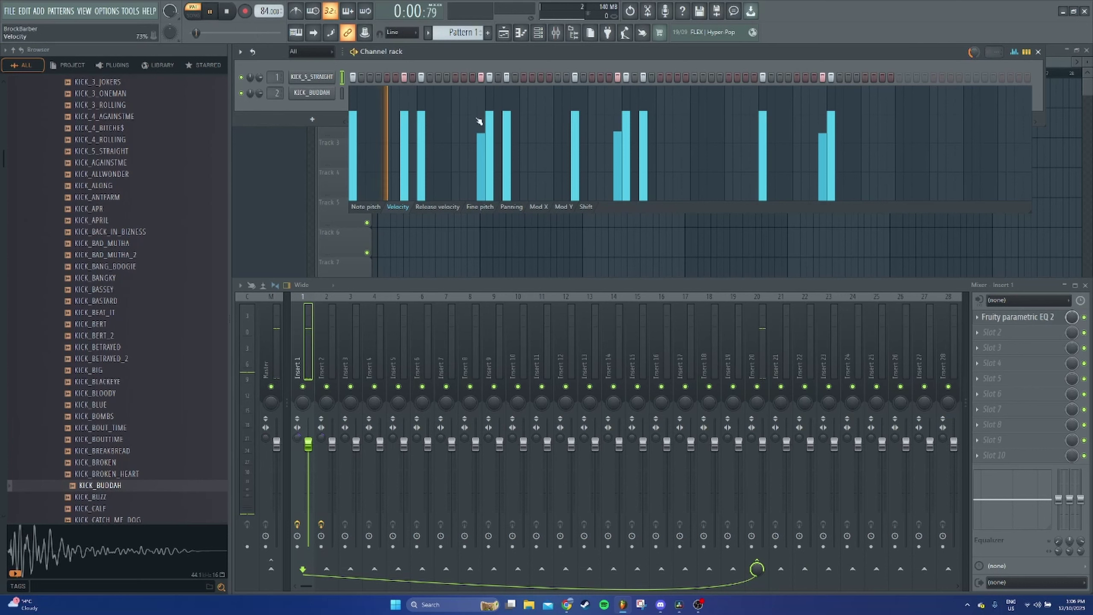
left_click(342, 96)
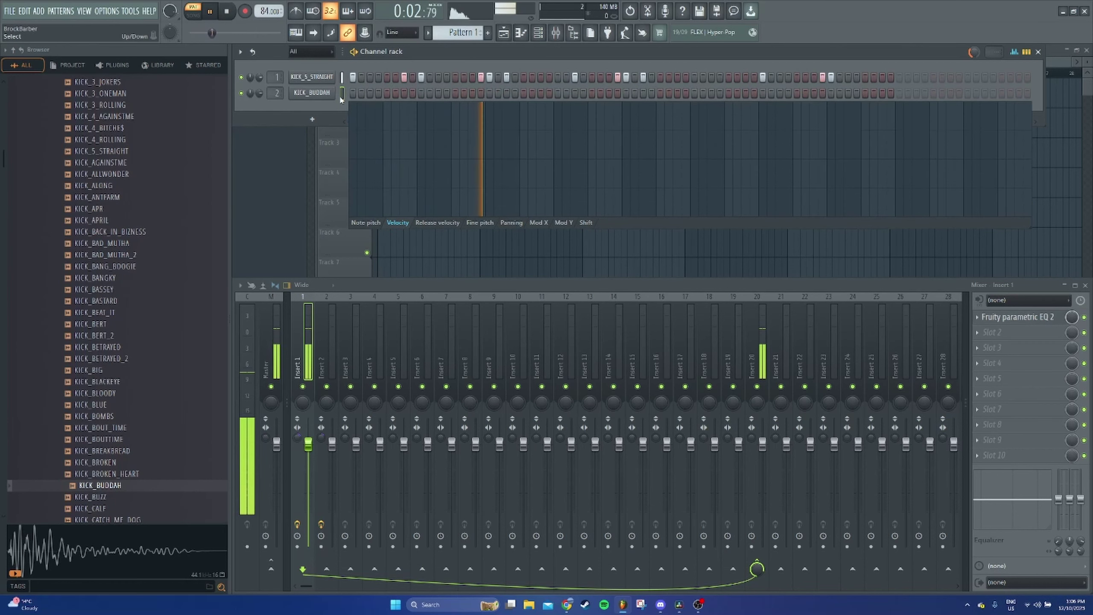
key("ctrl+v")
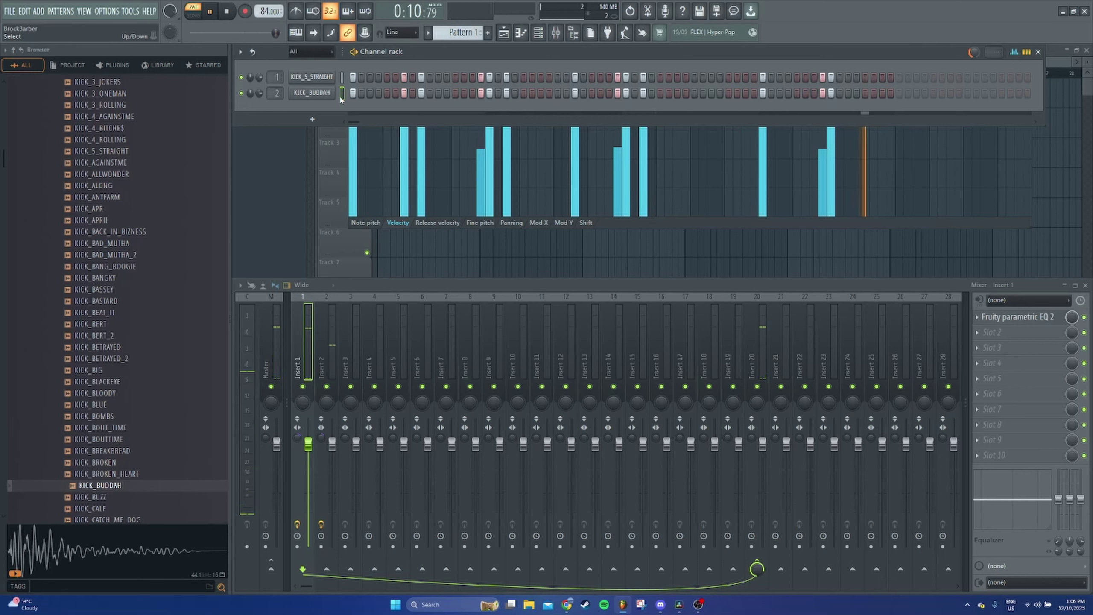
Balance the kick layers by raising the Insert 1 fader and lowering the Insert 2 fader, and pause playback
left_click_drag(309, 444, 332, 460)
left_click(378, 332)
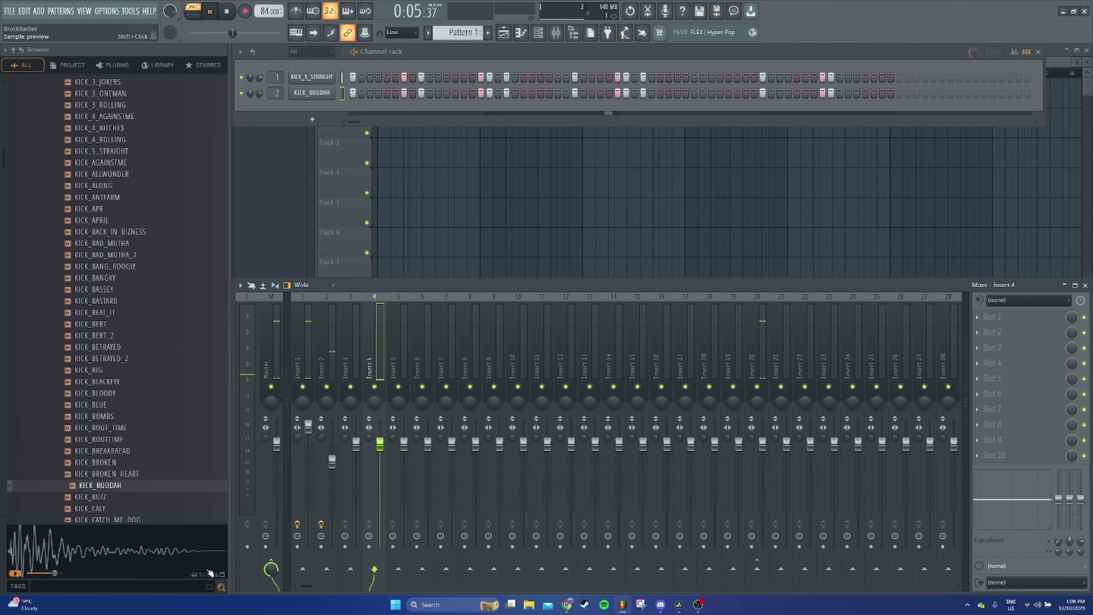
left_click_drag(332, 460, 332, 453)
left_click(211, 11)
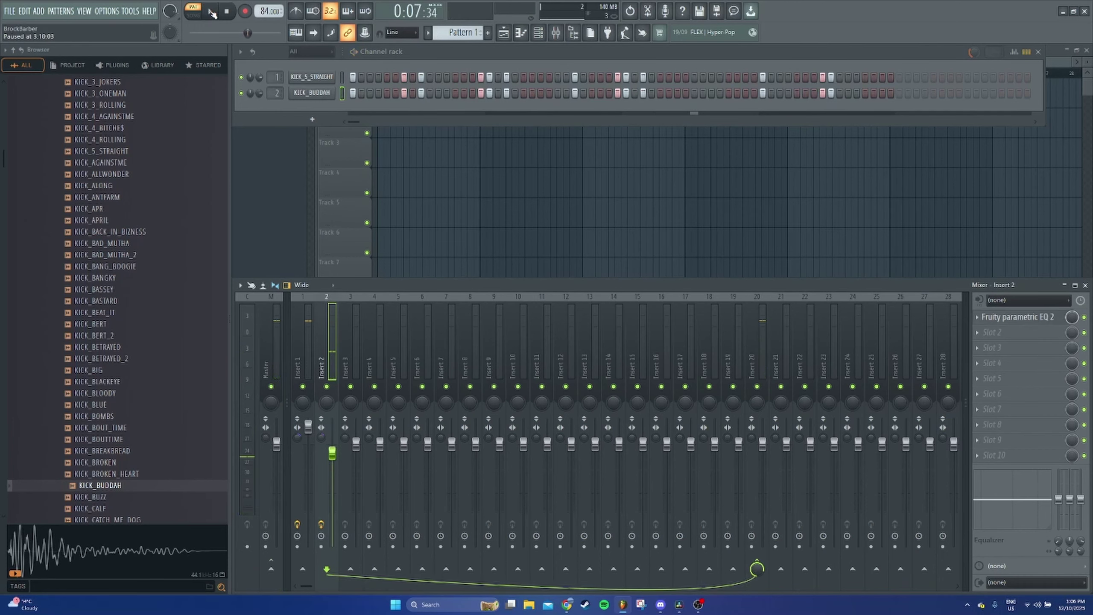
Collapse the kick samples and open the 9th Wonder hi-hat folder in the Boom Bap Mega Kit
scroll(170, 337, "up", 9)
left_click(67, 278)
left_click(64, 265)
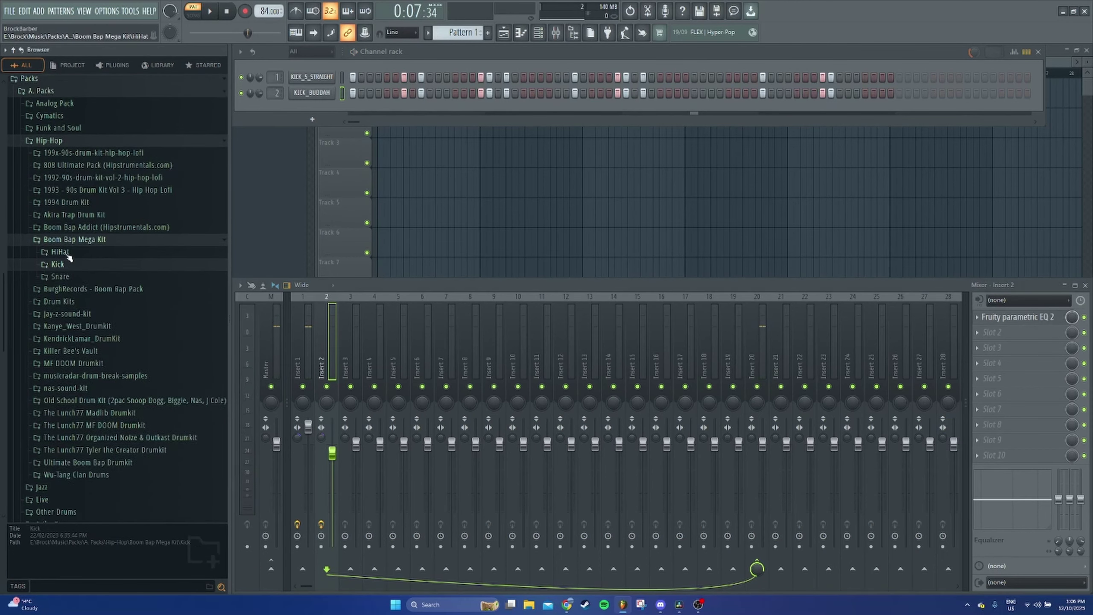
left_click(68, 255)
left_click(71, 265)
scroll(77, 262, "down", 3)
left_click(93, 219)
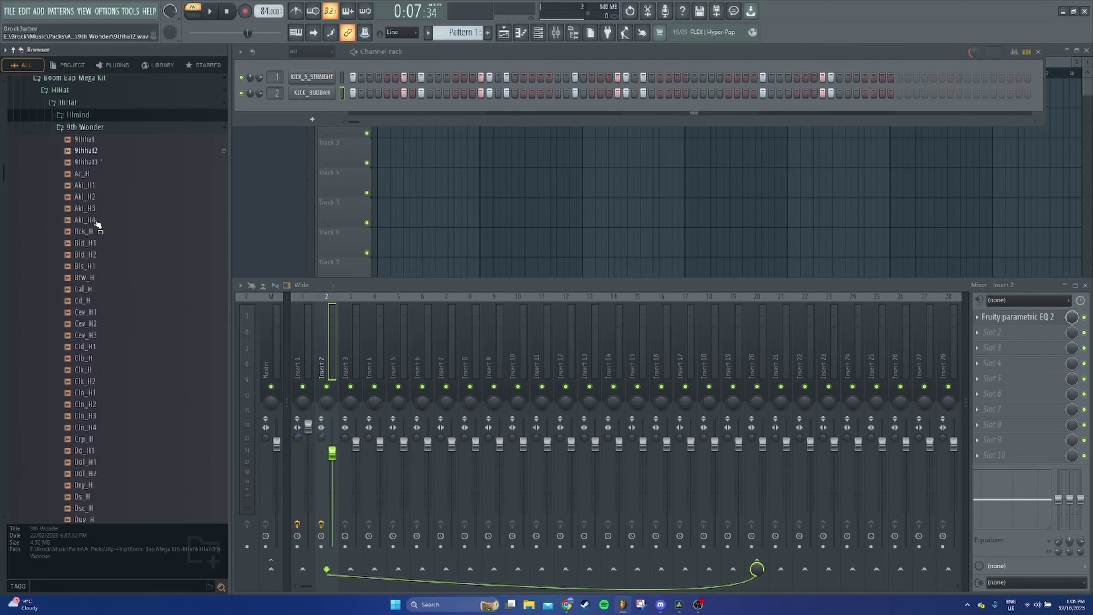
Load the Bls_H1 hi-hat sample into a new sampler channel
scroll(84, 221, "up", 3)
right_click(89, 358)
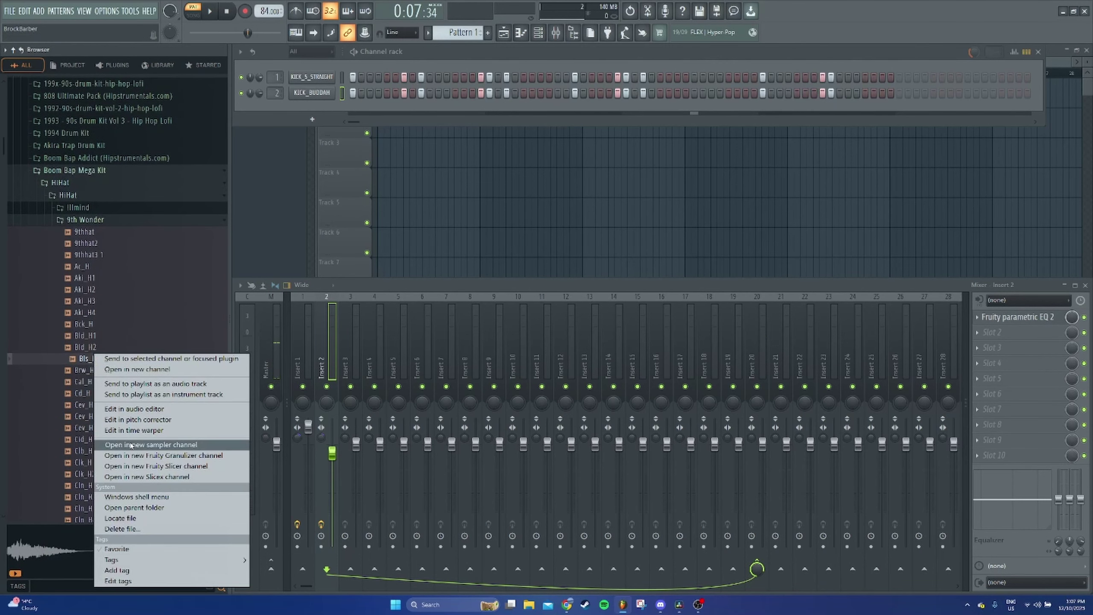
left_click(132, 446)
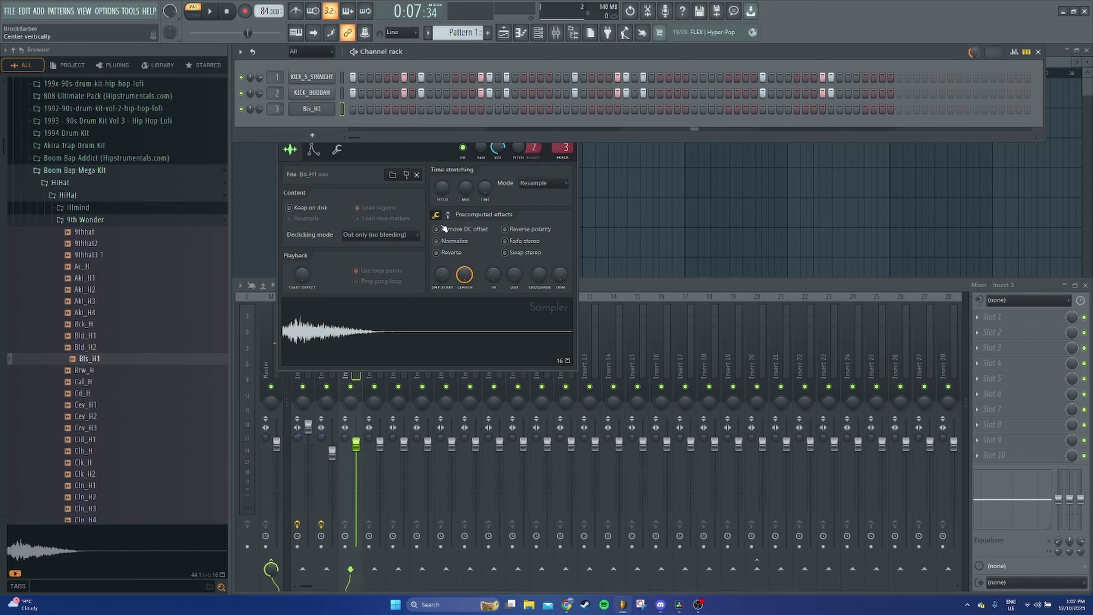
Normalize the Bls_H1 sample, shift its pitch down about 100 cents, set the stretching mode to Auto and preview it
left_click(455, 241)
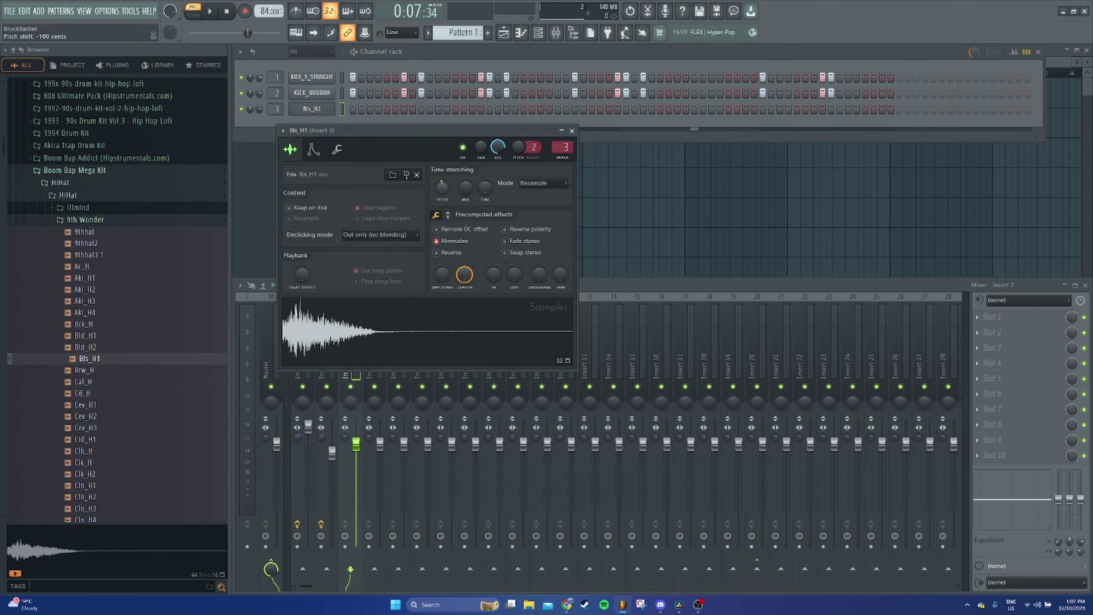
left_click(386, 318)
left_click(337, 150)
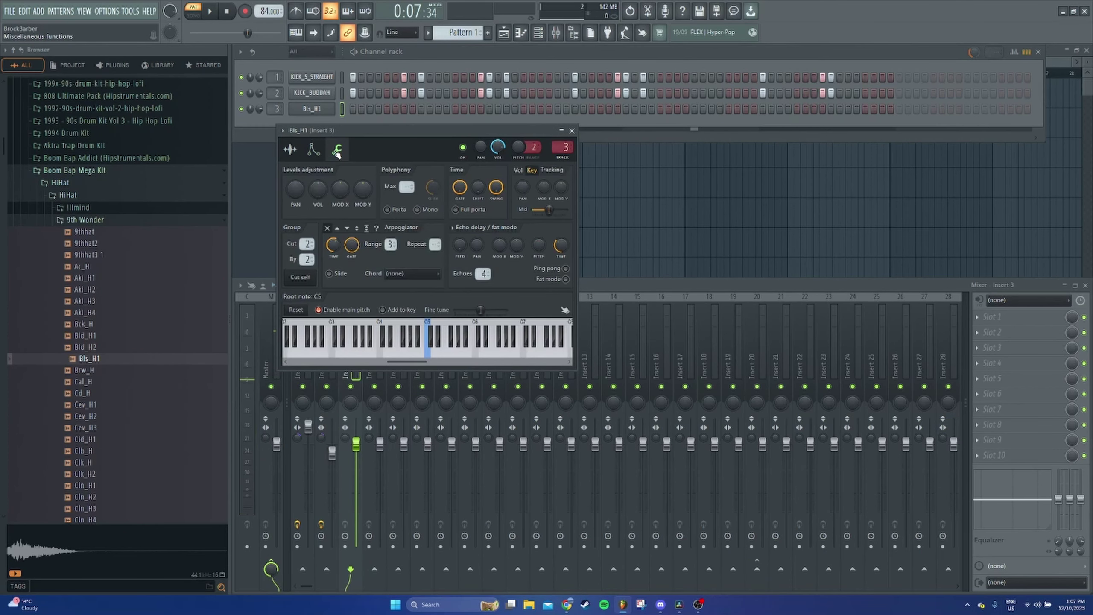
left_click(290, 149)
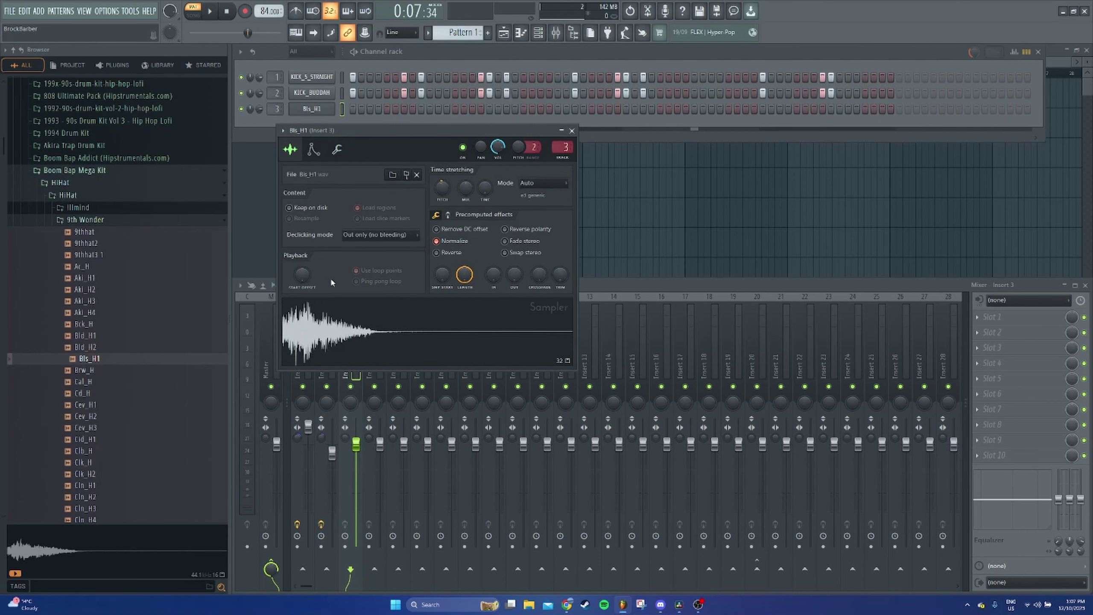
left_click(360, 324)
Try a Mod X level offset of about -29% on the Bls_H1 sampler
left_click(321, 153)
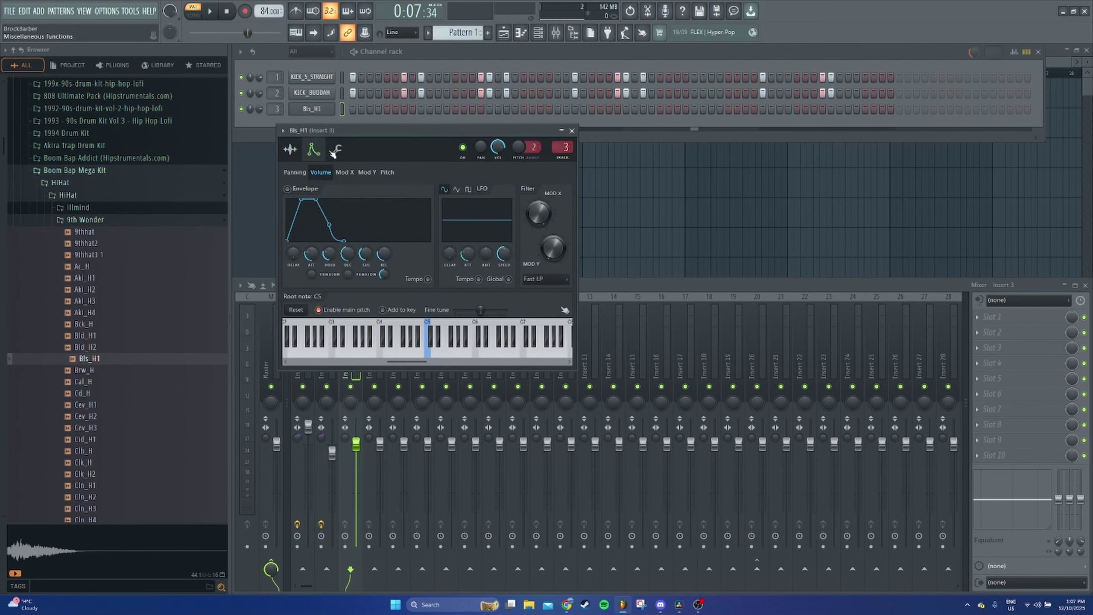
left_click(336, 151)
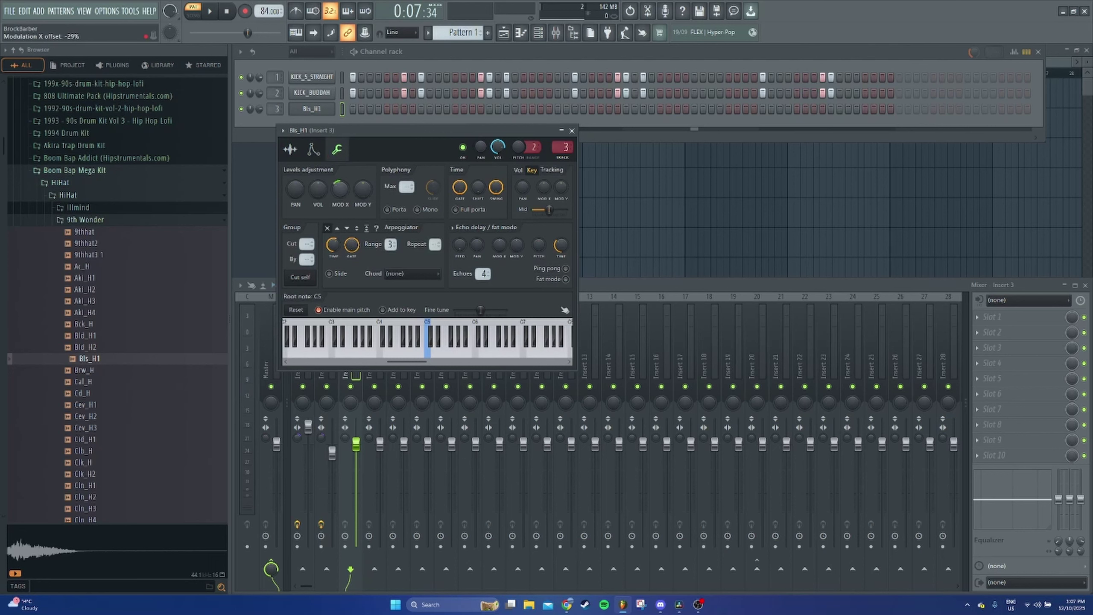
left_click(291, 149)
Preview the Bls_H1 sample and fill its channel with a hit on every 2 steps
left_click(427, 341)
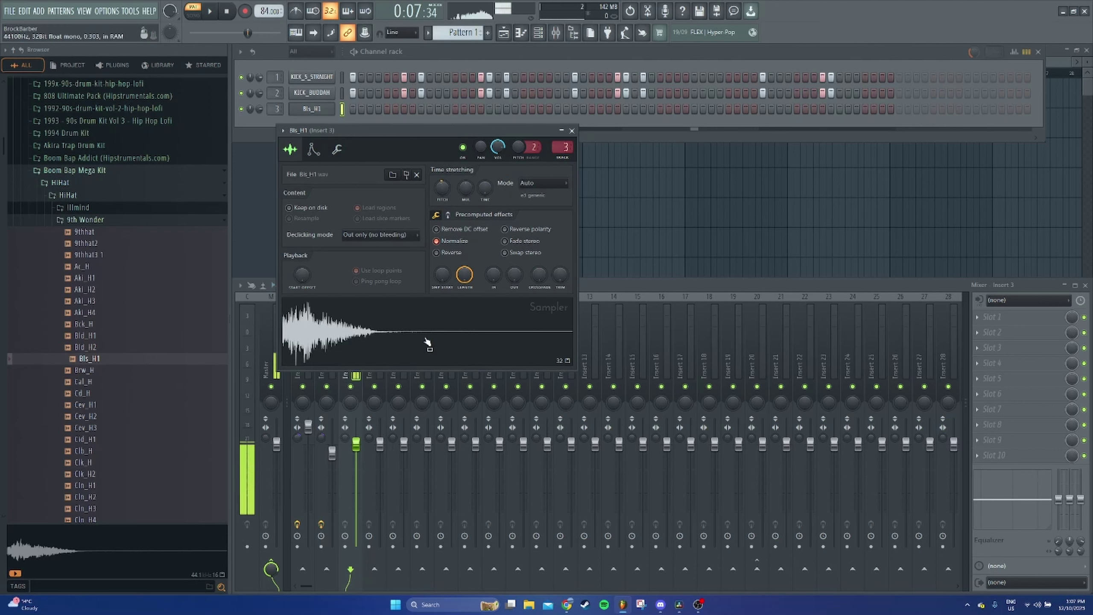
left_click(427, 340)
right_click(312, 111)
left_click(476, 145)
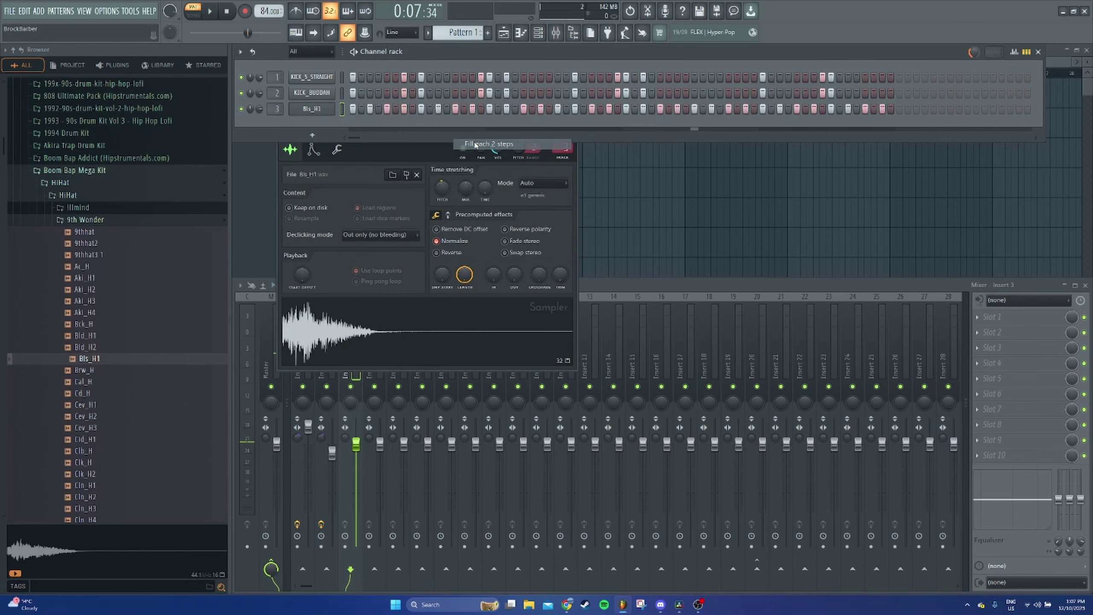
Compare the Bls_H1 sampler's miscellaneous and sample settings, preview the hi-hat and close the sampler window
left_click(337, 150)
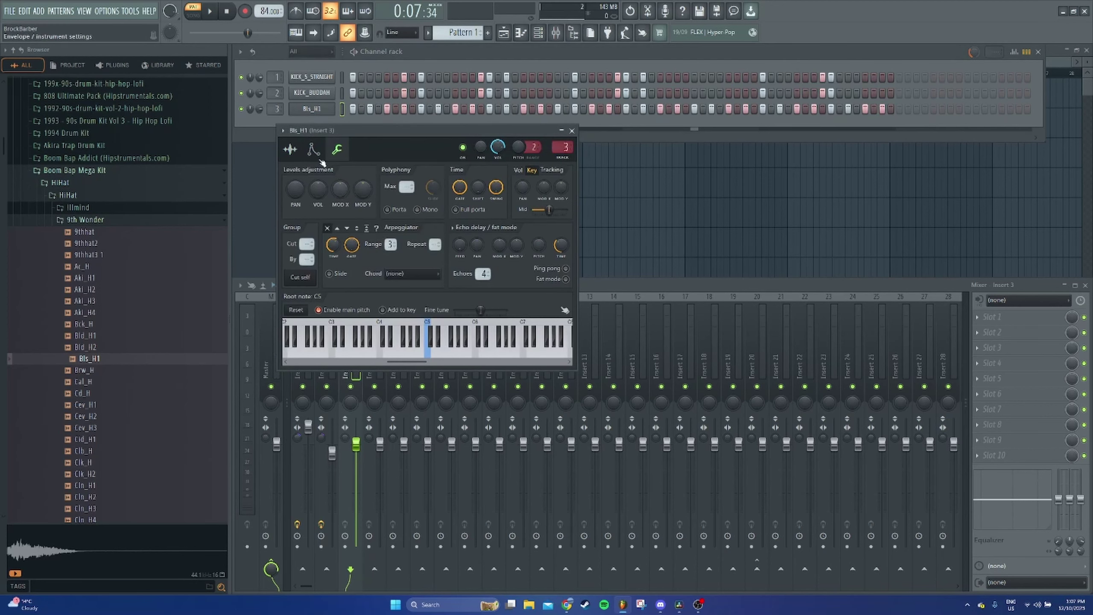
left_click(290, 149)
left_click(381, 312)
left_click(337, 150)
left_click(291, 150)
left_click(381, 312)
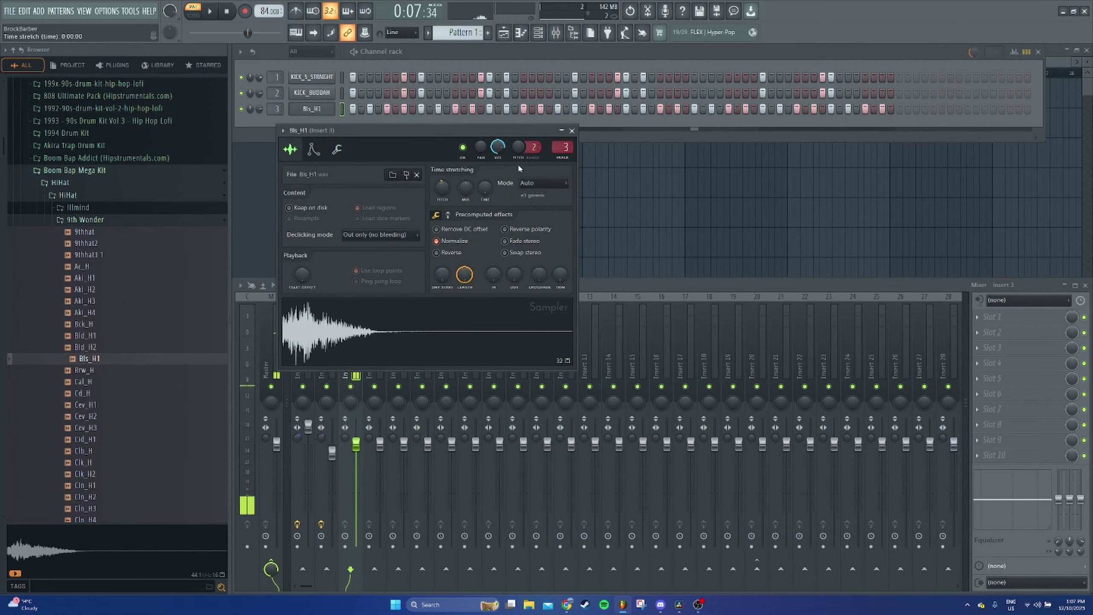
left_click(572, 131)
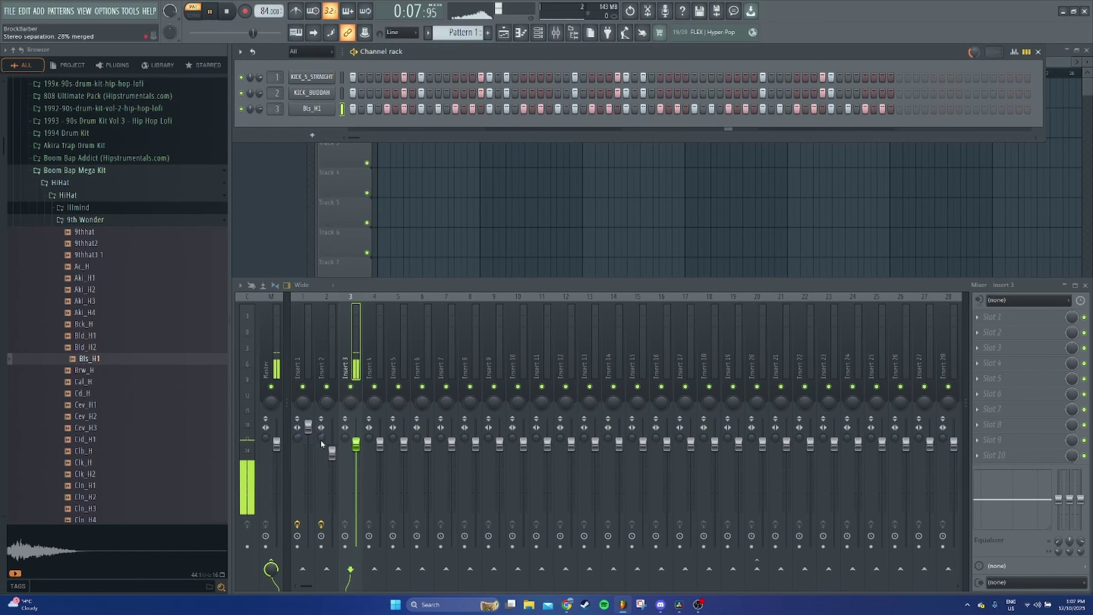
Raise the hi-hat's mixer insert 3 volume to about 112% and stop playback
left_click_drag(357, 444, 357, 429)
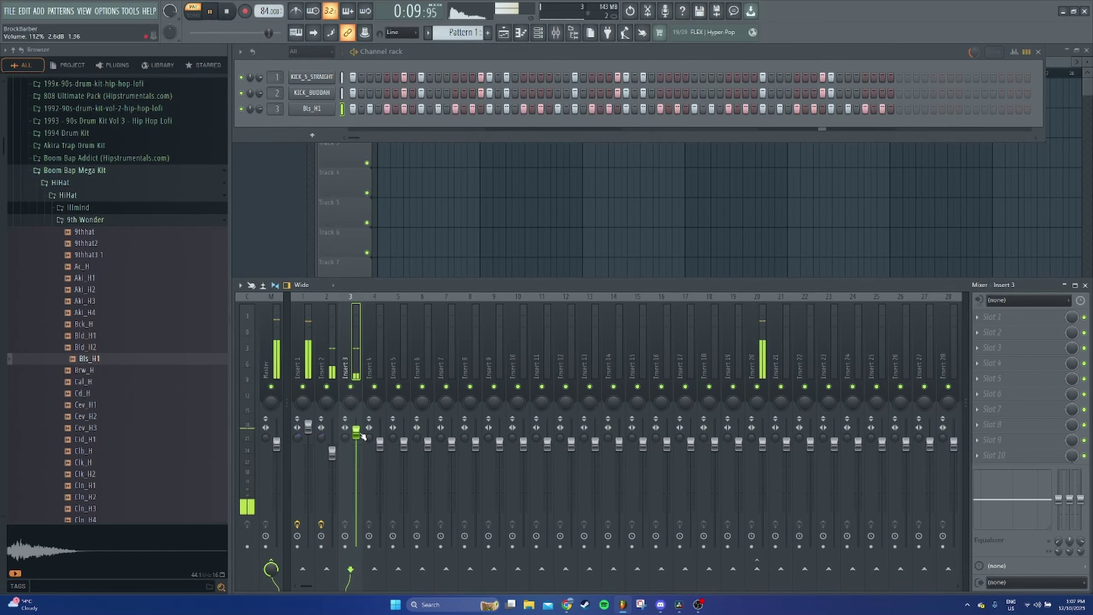
key("space")
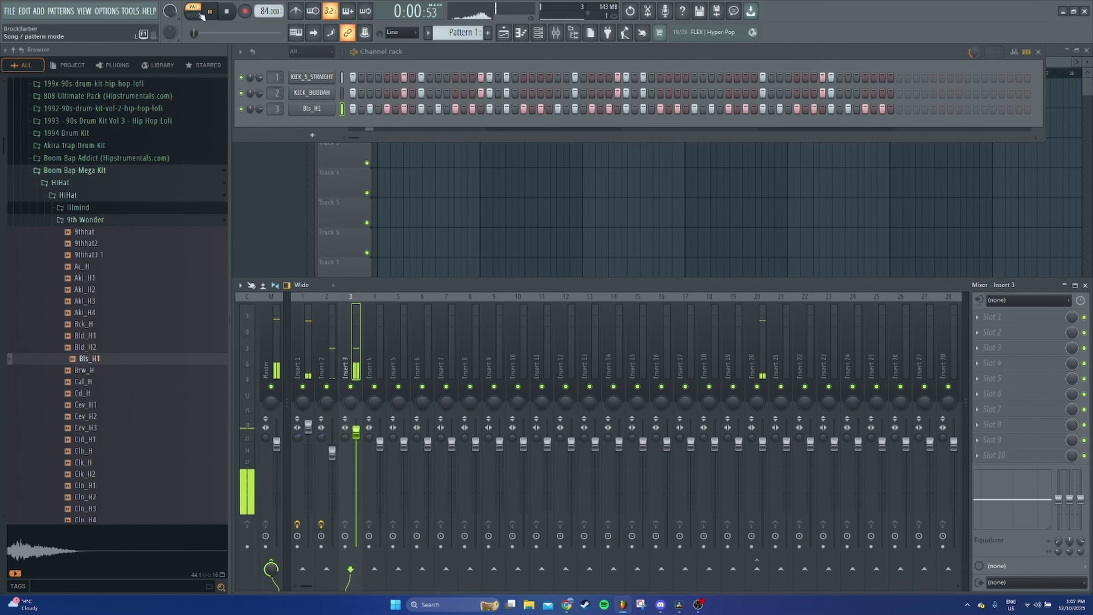
Browse the Boom Bap Mega Kit's Snare samples in the 9th Wonder folder and preview 9thsnare9 1
left_click(85, 220)
left_click(80, 199)
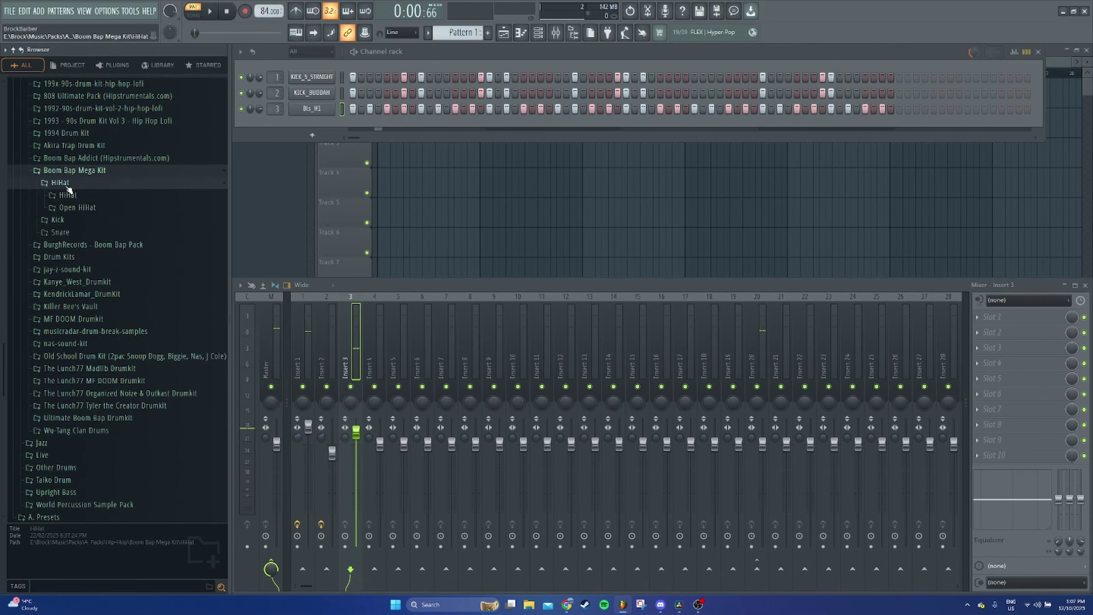
left_click(68, 185)
left_click(78, 206)
left_click(85, 223)
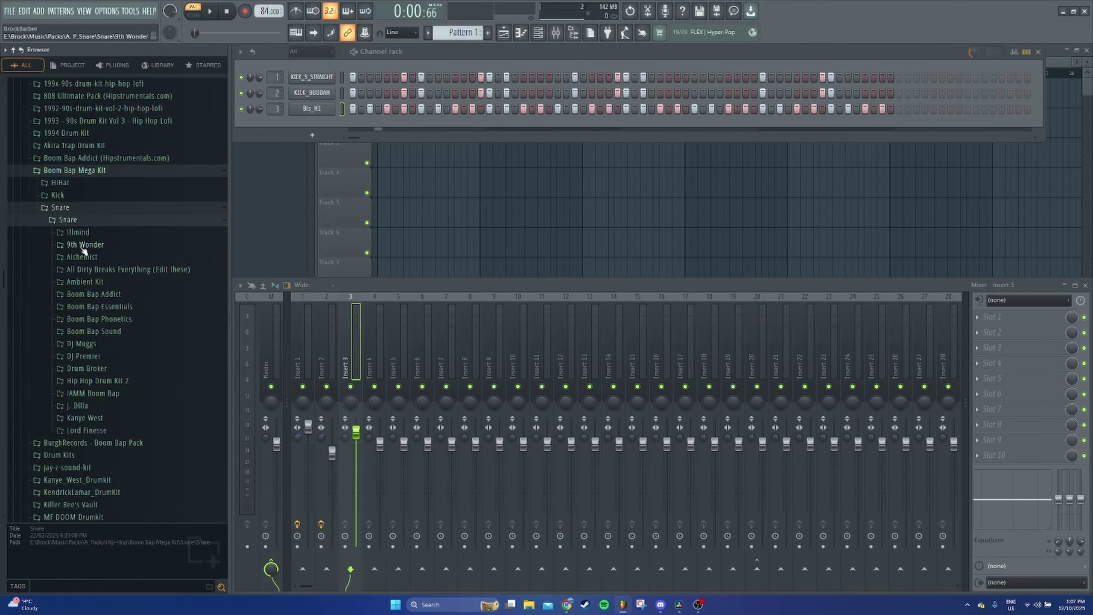
left_click(85, 245)
left_click(115, 233)
left_click(115, 209)
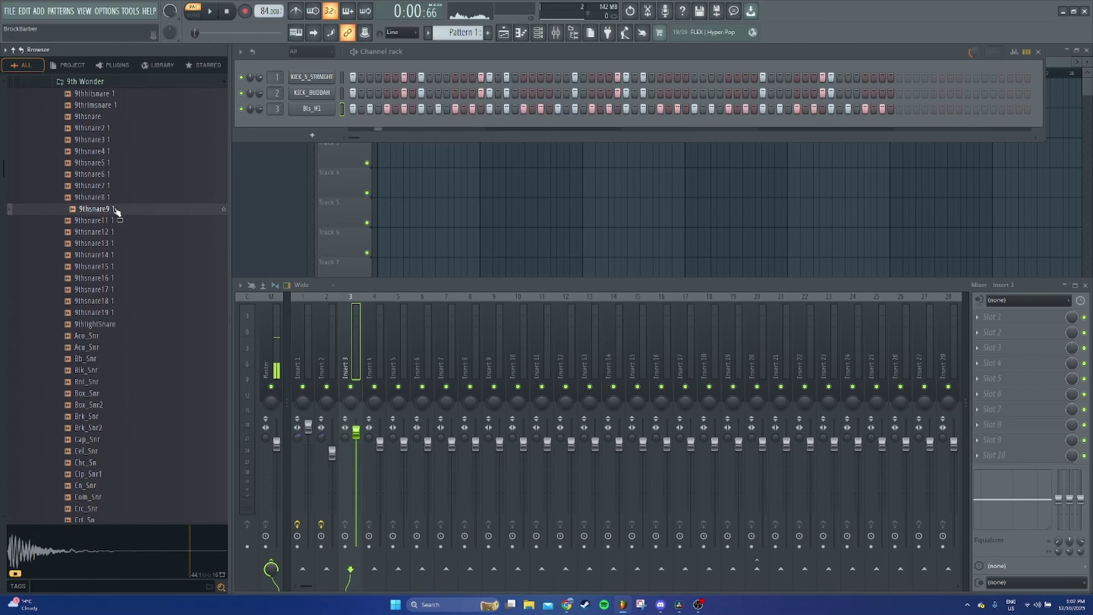
Load 9thsnare9 1 into a new sampler channel, normalize and preview it, and route it to mixer track 4
right_click(113, 210)
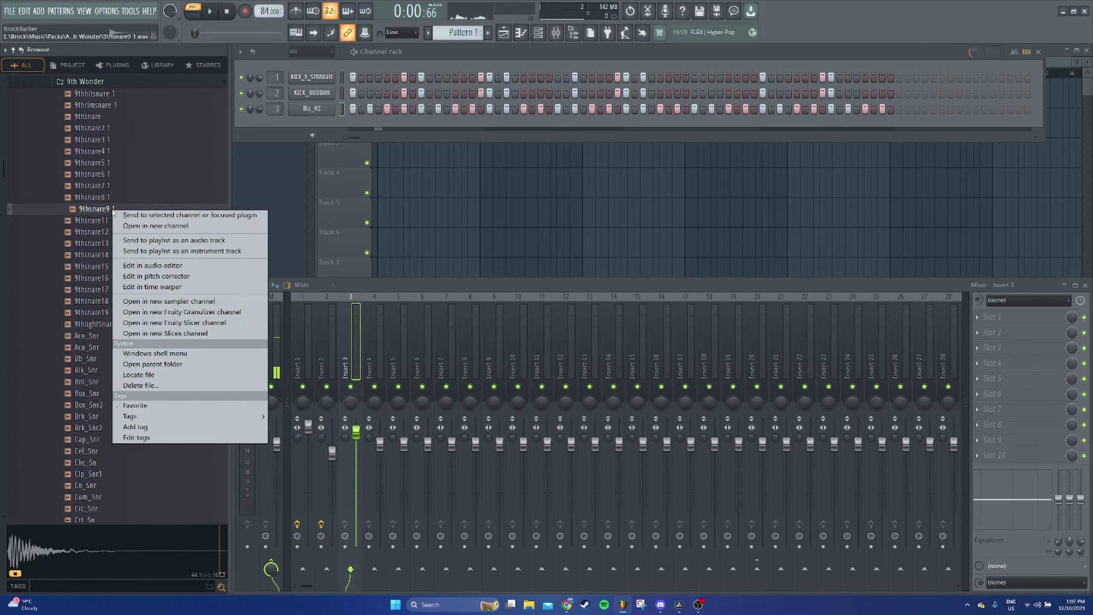
left_click(151, 301)
left_click(451, 254)
left_click(388, 318)
left_click_drag(276, 125, 275, 112)
Fill the snare channel using Advanced fill with an interval of 8, shifted so hits start on step 5, and close its sampler
right_click(310, 125)
left_click(311, 144)
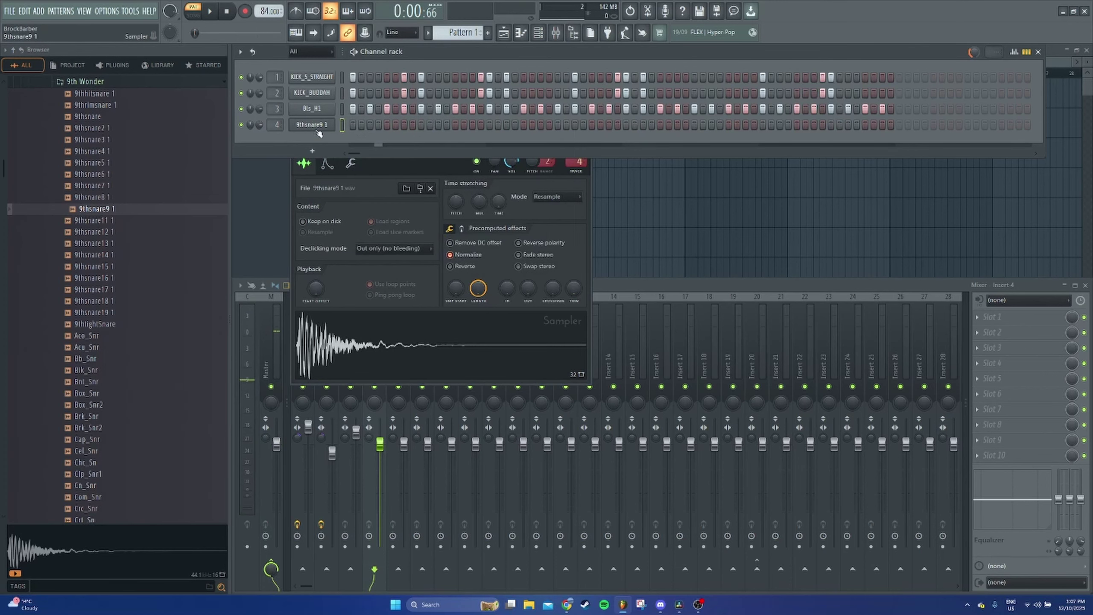
right_click(316, 127)
left_click(500, 171)
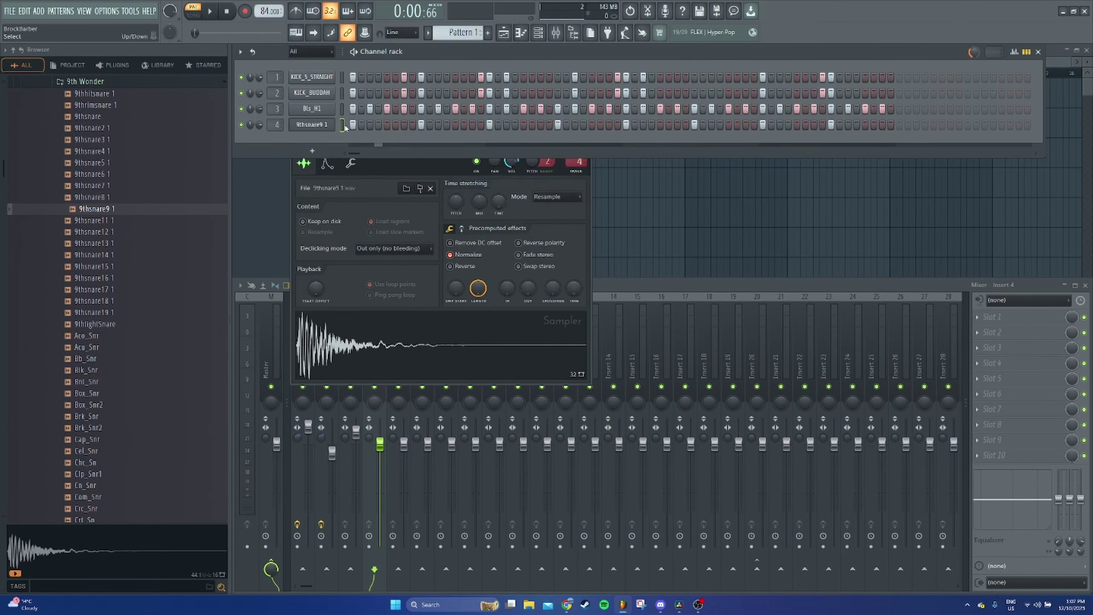
right_click(329, 126)
left_click(491, 192)
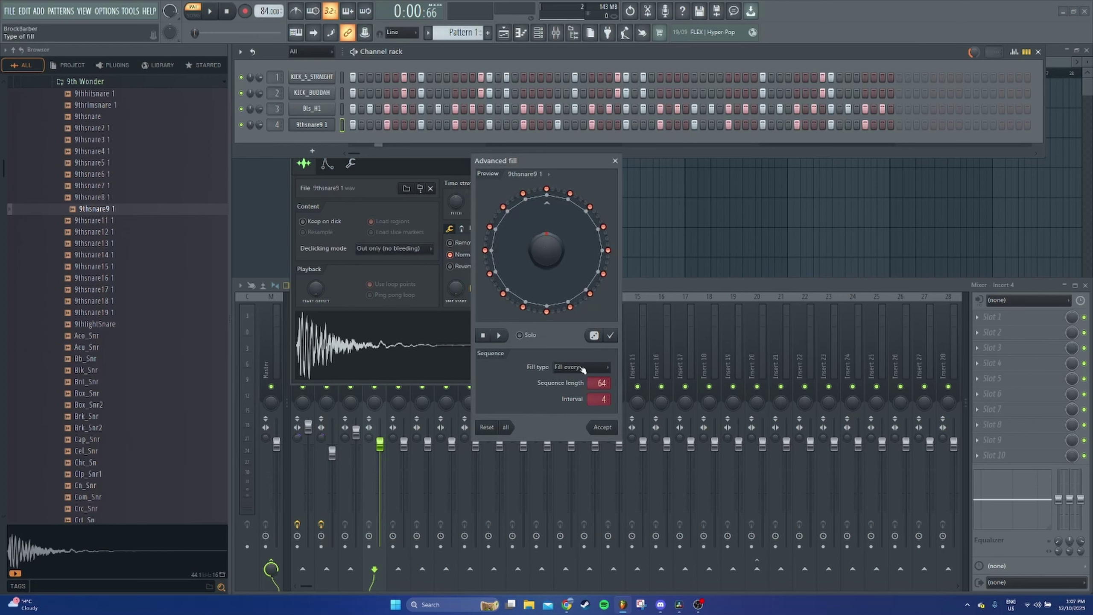
scroll(605, 398, "up", 4)
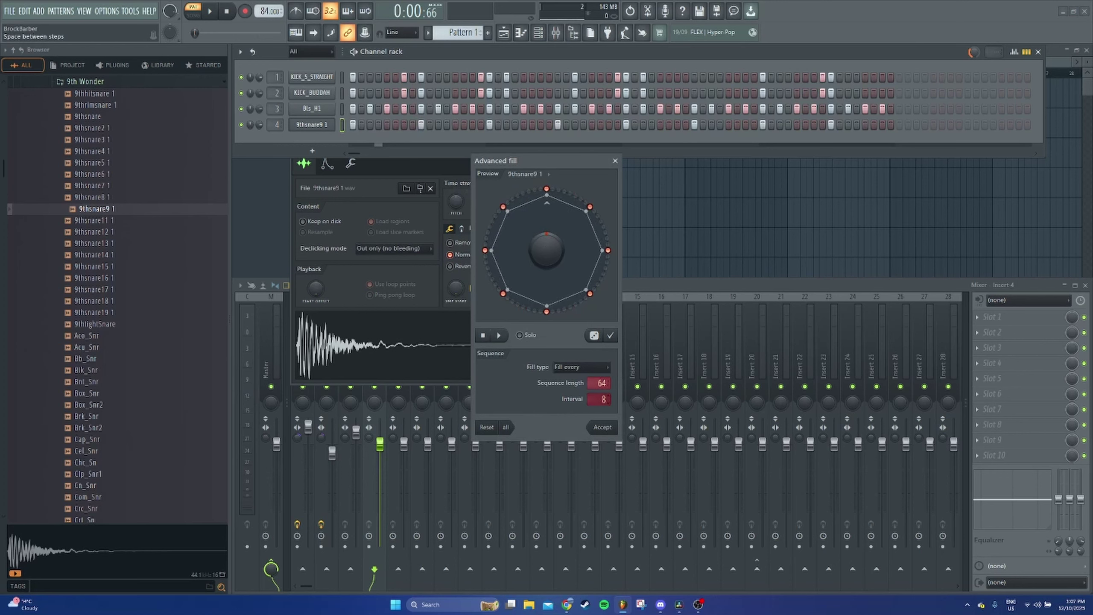
scroll(561, 243, "up", 4)
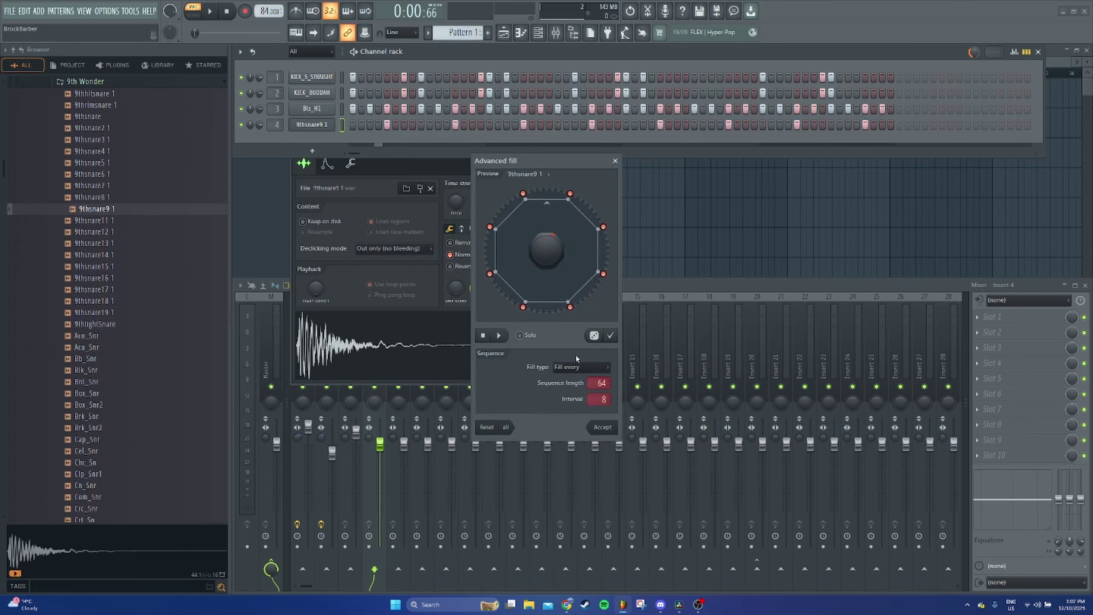
left_click(602, 427)
left_click(582, 153)
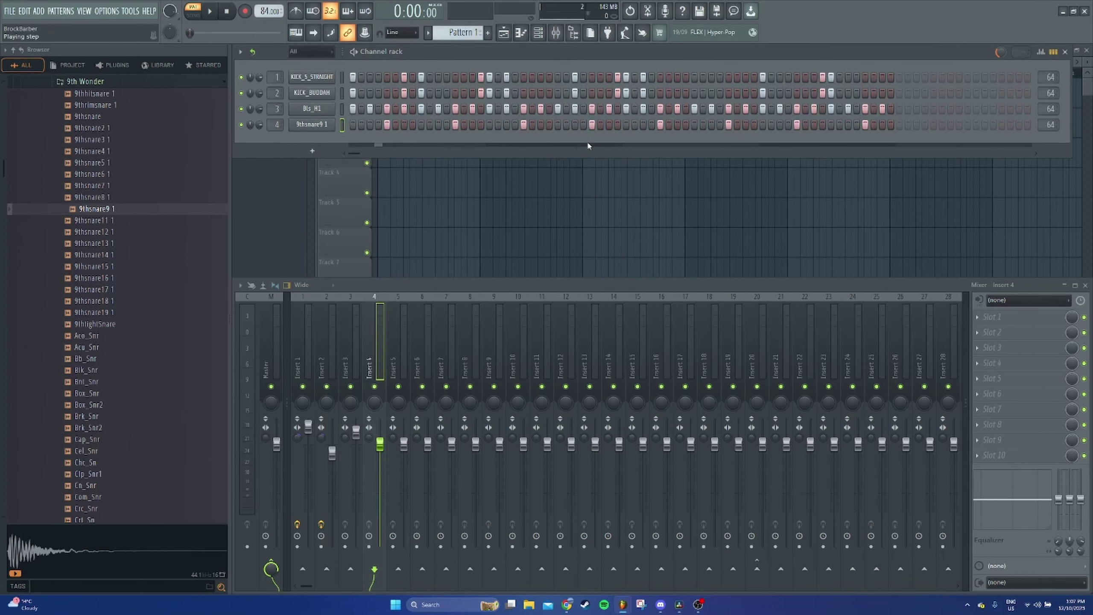
Play back the kick, hi-hat and snare pattern together, stop it and return to the empty playlist
left_click(254, 52)
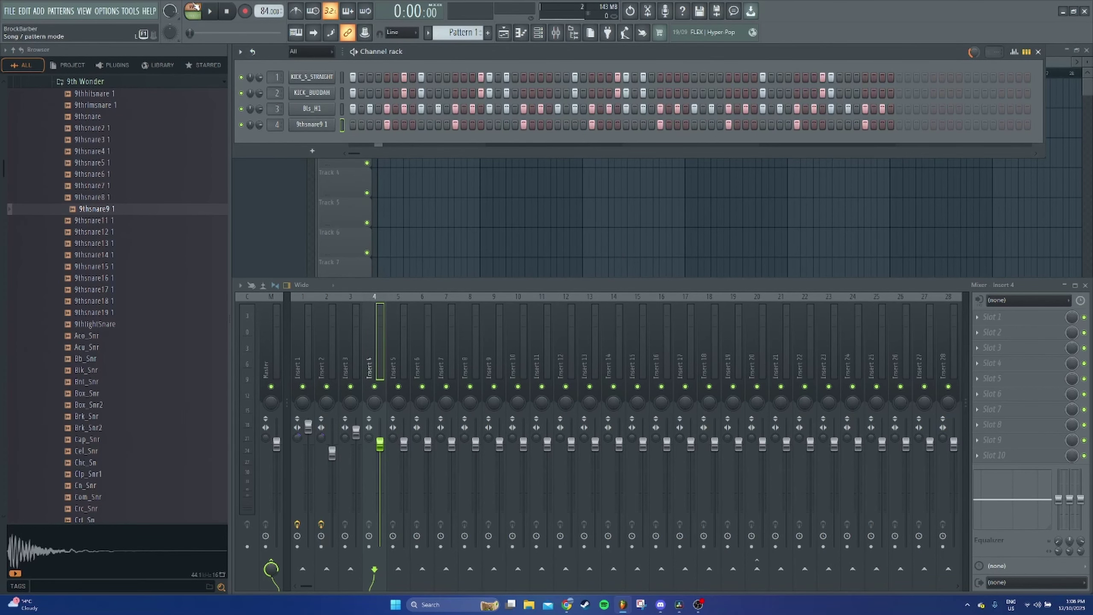
left_click(209, 13)
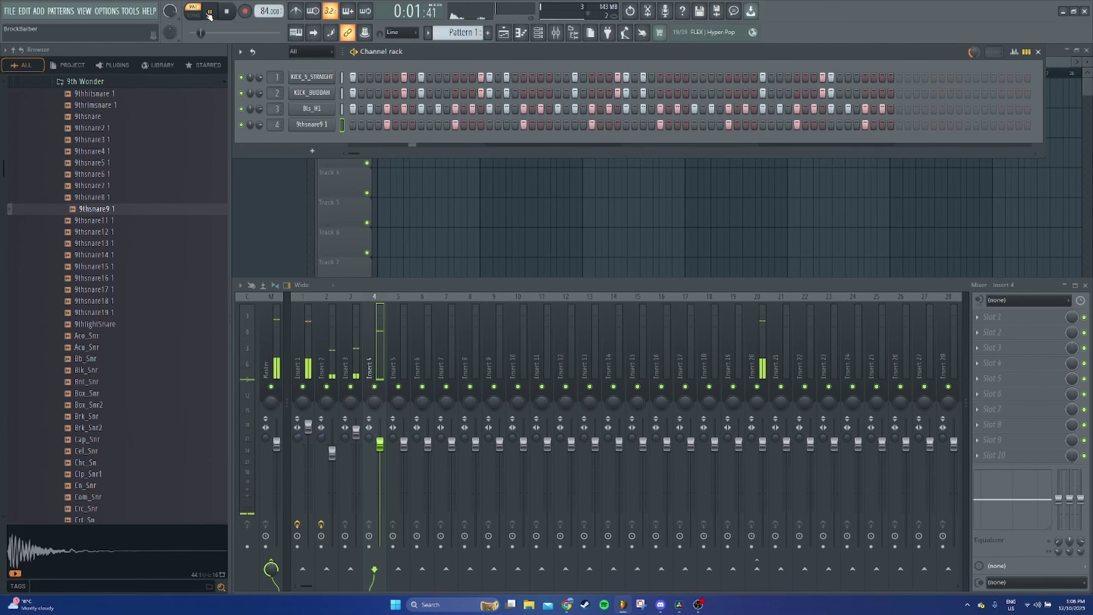
left_click(210, 12)
left_click(273, 181)
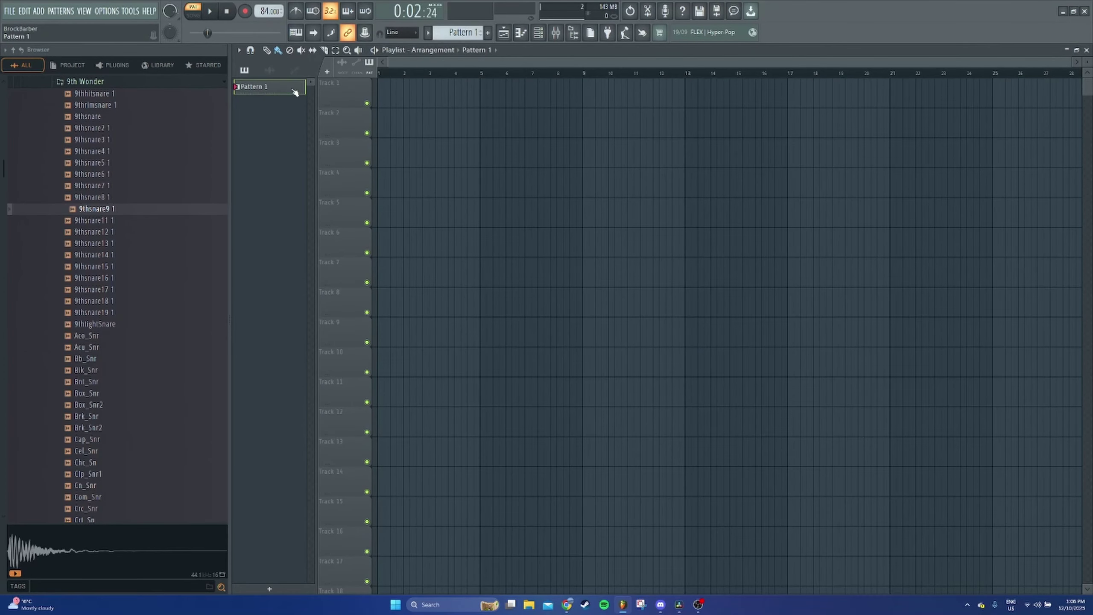
Collapse the open sample pack folders in the browser and create a new pattern
scroll(95, 271, "up", 6)
left_click(70, 253)
left_click(59, 217)
scroll(59, 236, "up", 3)
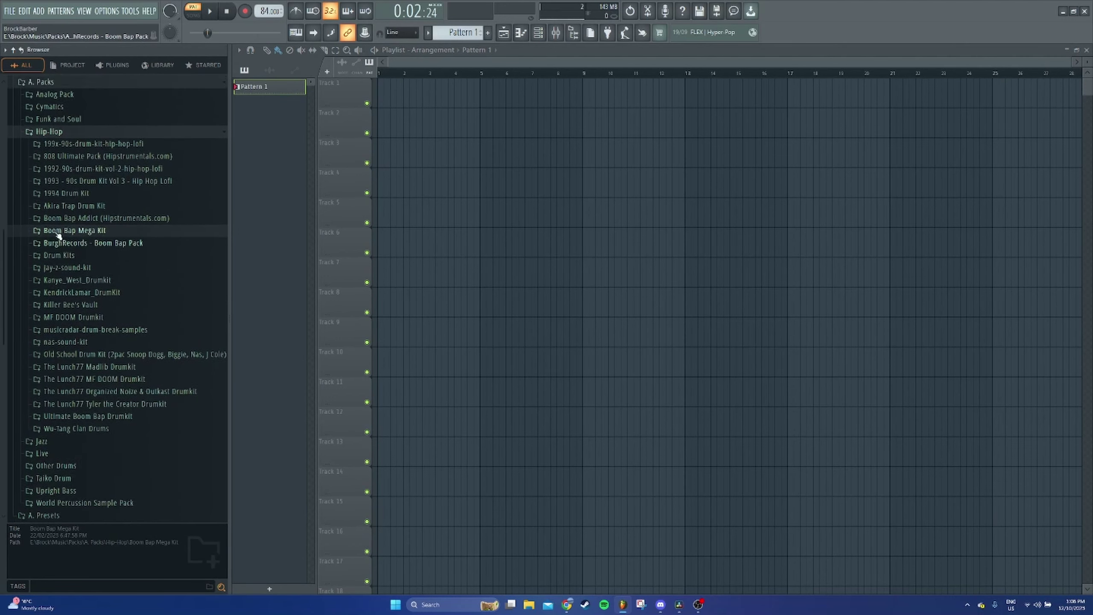
left_click(48, 253)
left_click(35, 256)
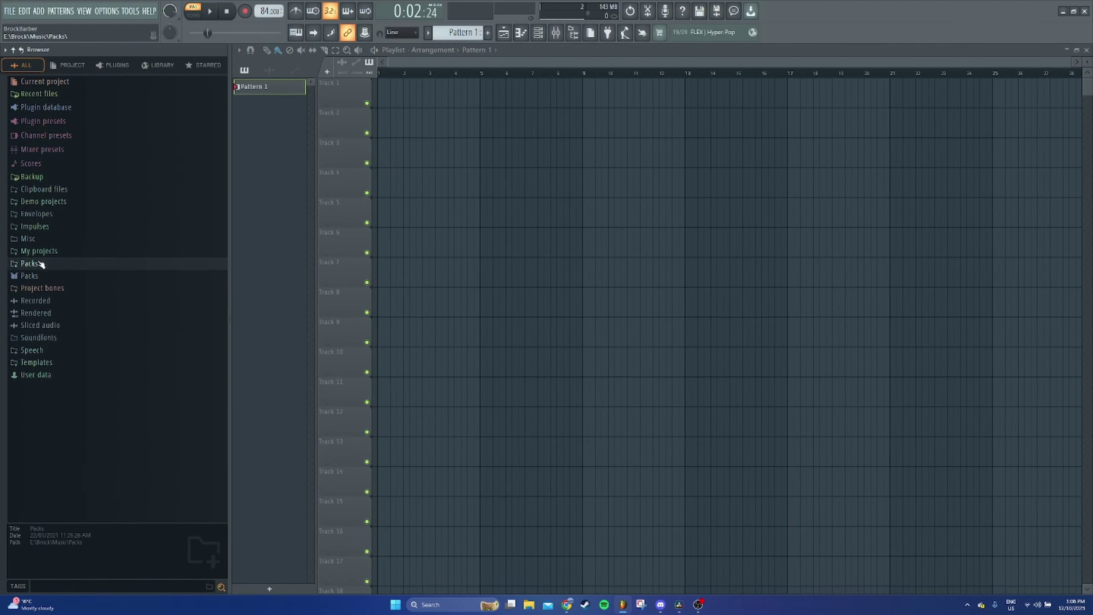
key("F4")
left_click(174, 587)
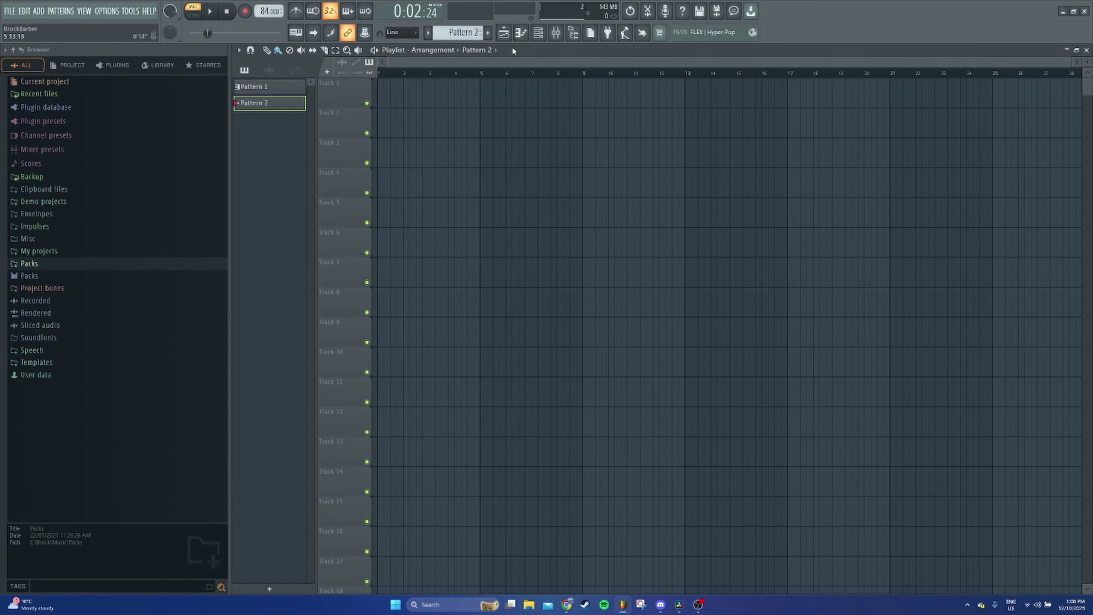
Add an Analog Lab V instrument channel to the channel rack and dismiss its authorization dialog
key("F6")
left_click(313, 161)
left_click(539, 34)
left_click(321, 153)
left_click(330, 429)
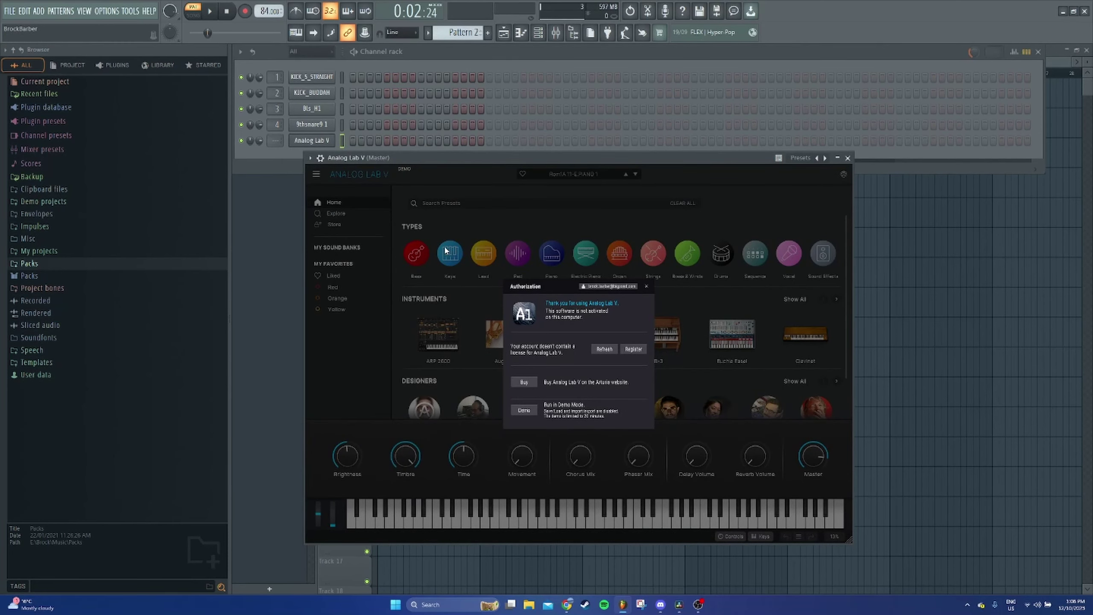
left_click(646, 286)
Show all Analog Lab V instruments, list the Stage-73 electric piano presets and load Clean Mark V
left_click(795, 299)
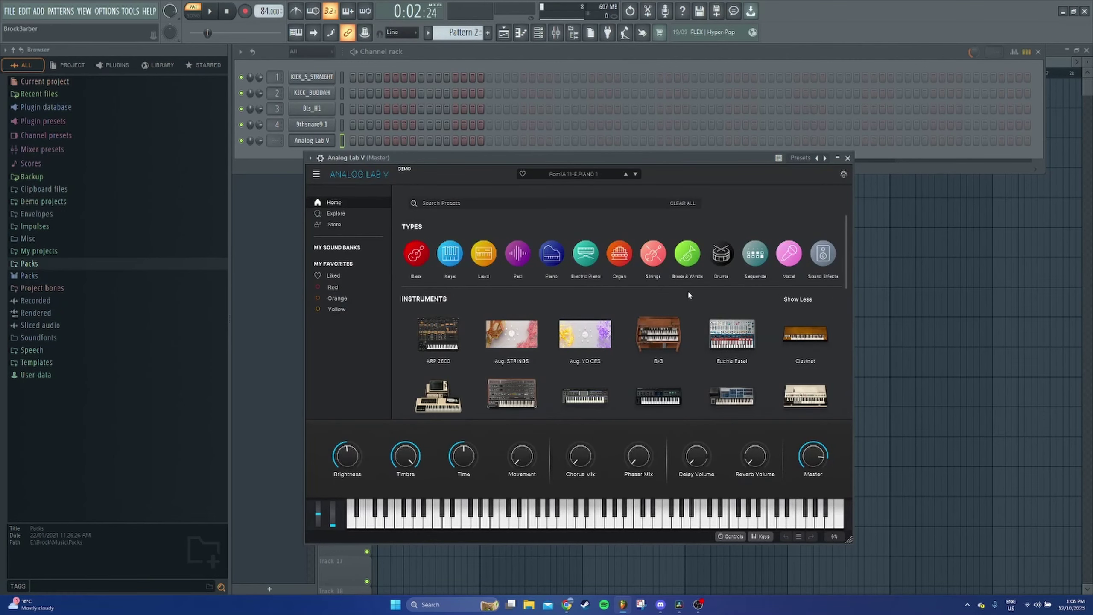
scroll(685, 298, "down", 4)
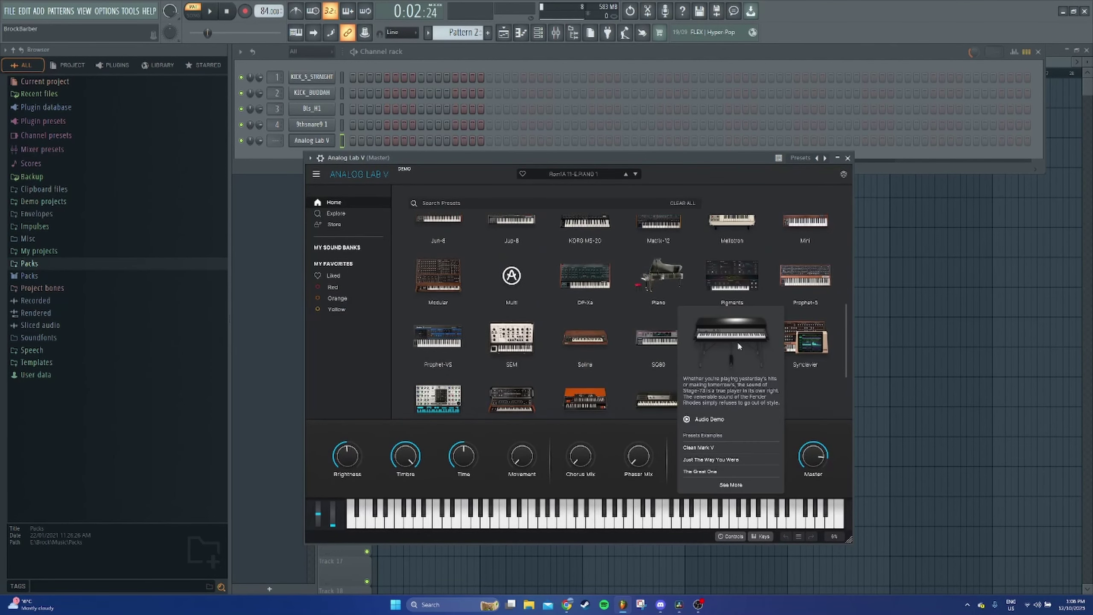
left_click(737, 340)
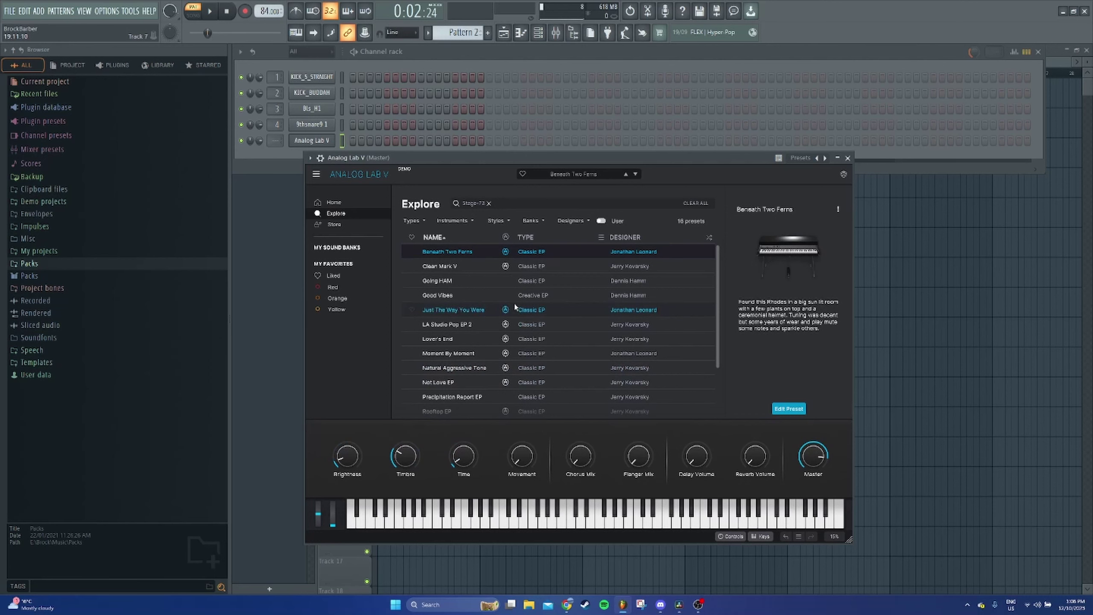
scroll(514, 306, "down", 1)
scroll(515, 306, "up", 1)
left_click(448, 267)
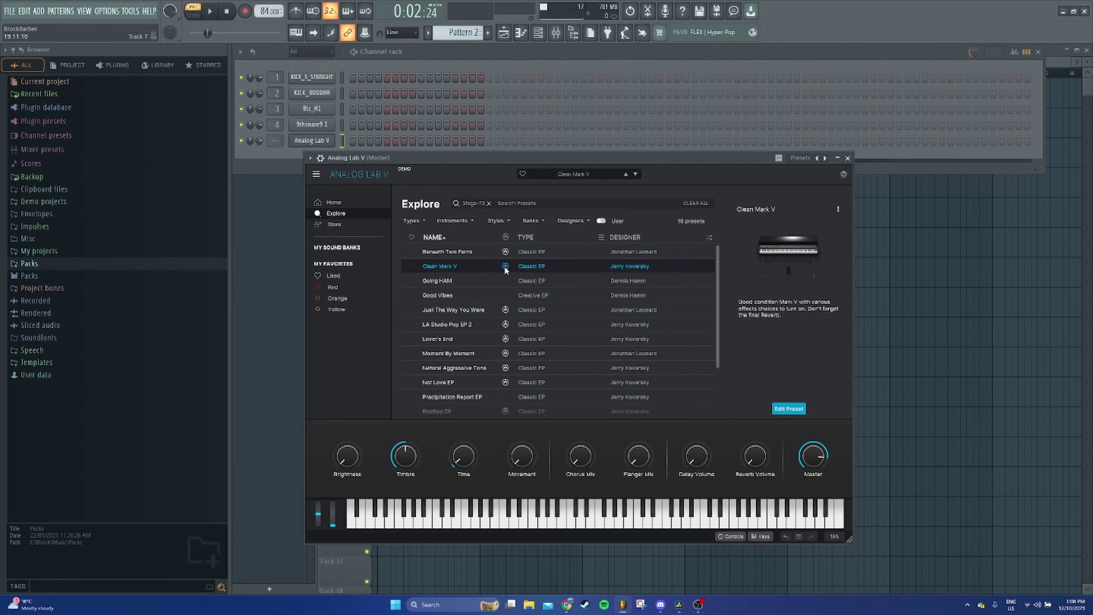
Compare the Clean Mark V sound with Beneath Two Ferns, reselect Clean Mark V and skim the remaining presets
left_click(628, 517)
left_click(453, 253)
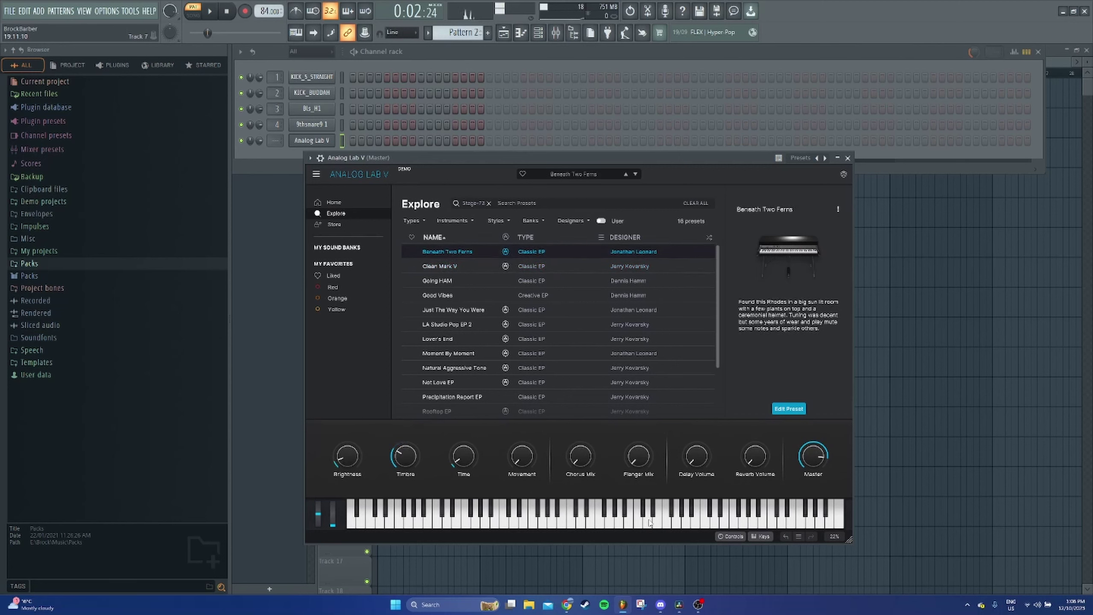
left_click(448, 267)
scroll(457, 379, "down", 3)
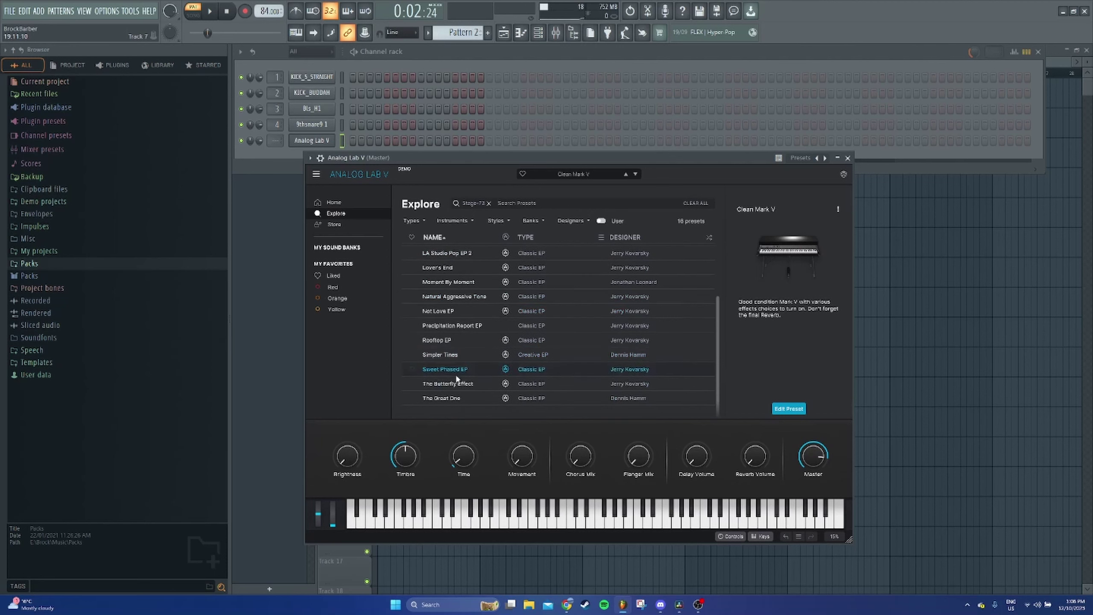
scroll(457, 379, "up", 3)
Route the Analog Lab V channel to mixer track 5 and lower the preset's Timbre
left_click_drag(275, 141, 276, 133)
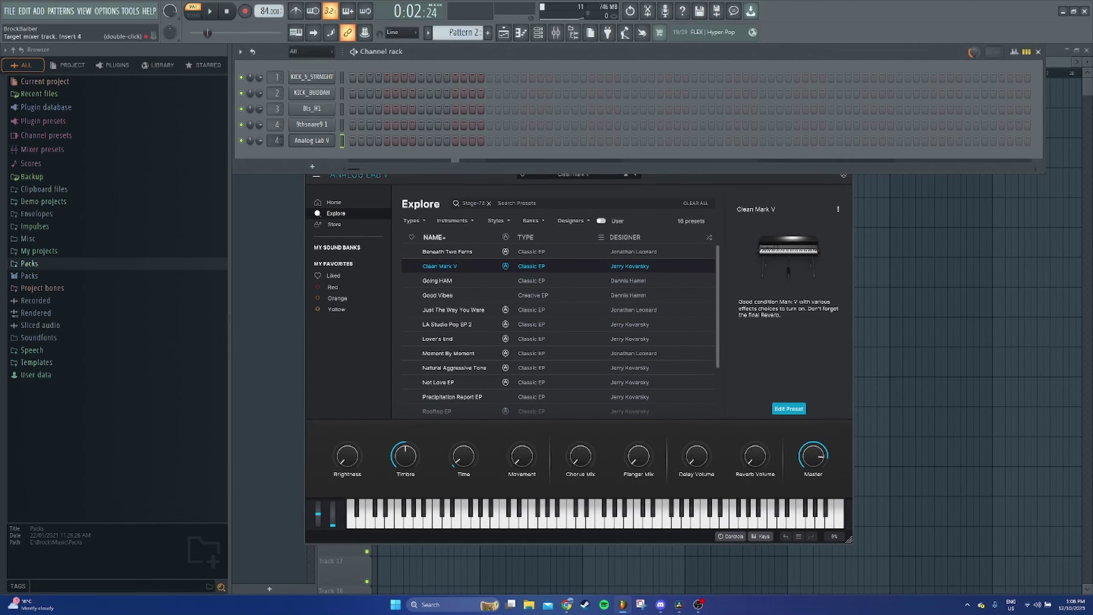
left_click_drag(417, 457, 417, 458)
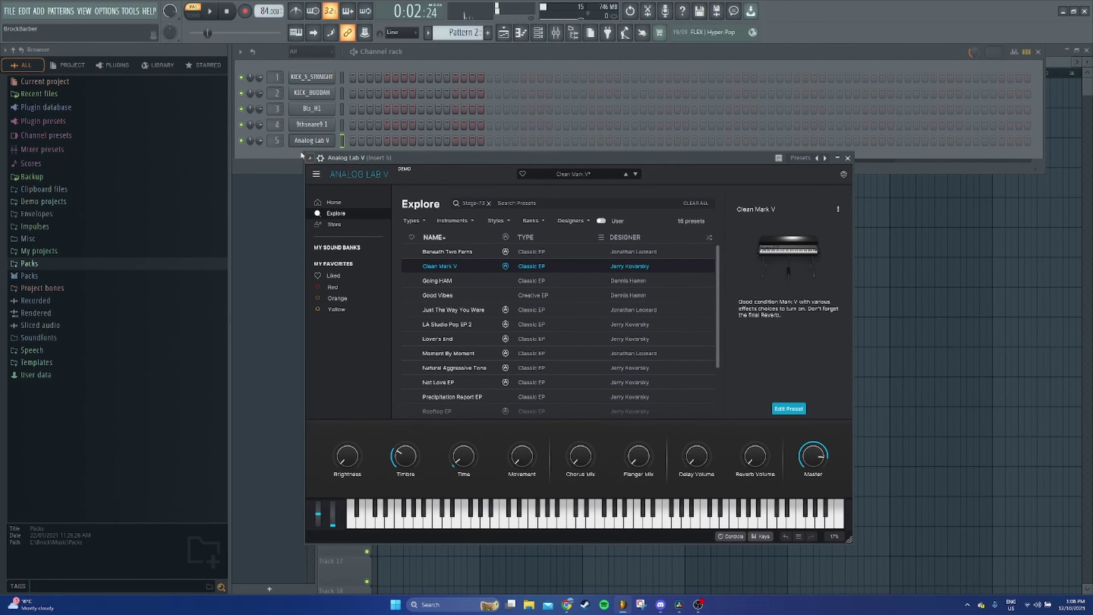
Open the Analog Lab V piano roll and draw a 15-step D5 note at the start of bar 1
right_click(317, 140)
left_click(350, 139)
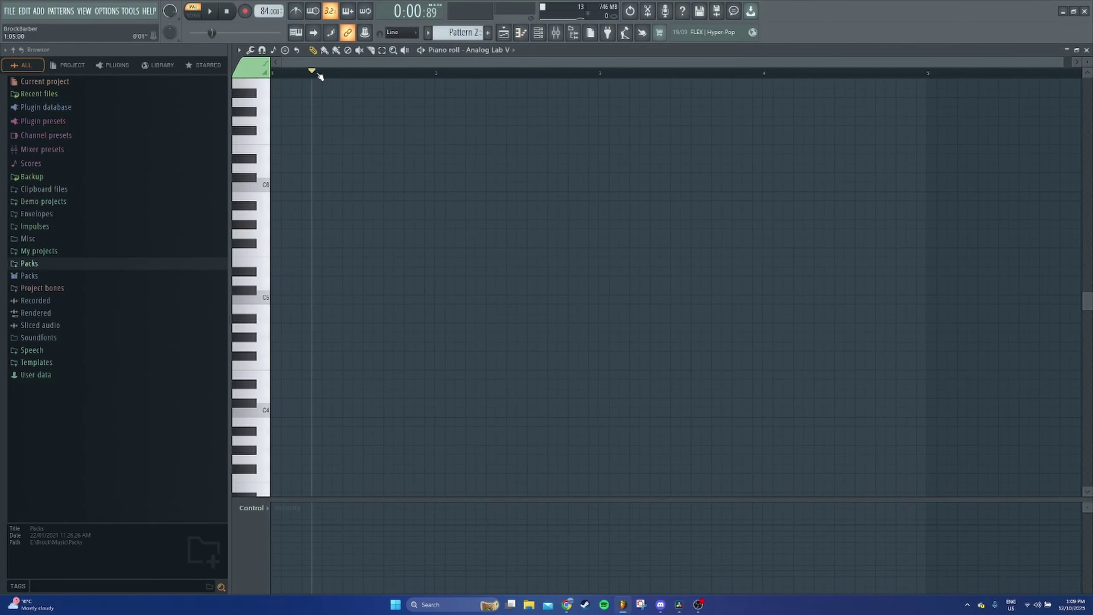
scroll(424, 226, "up", 2)
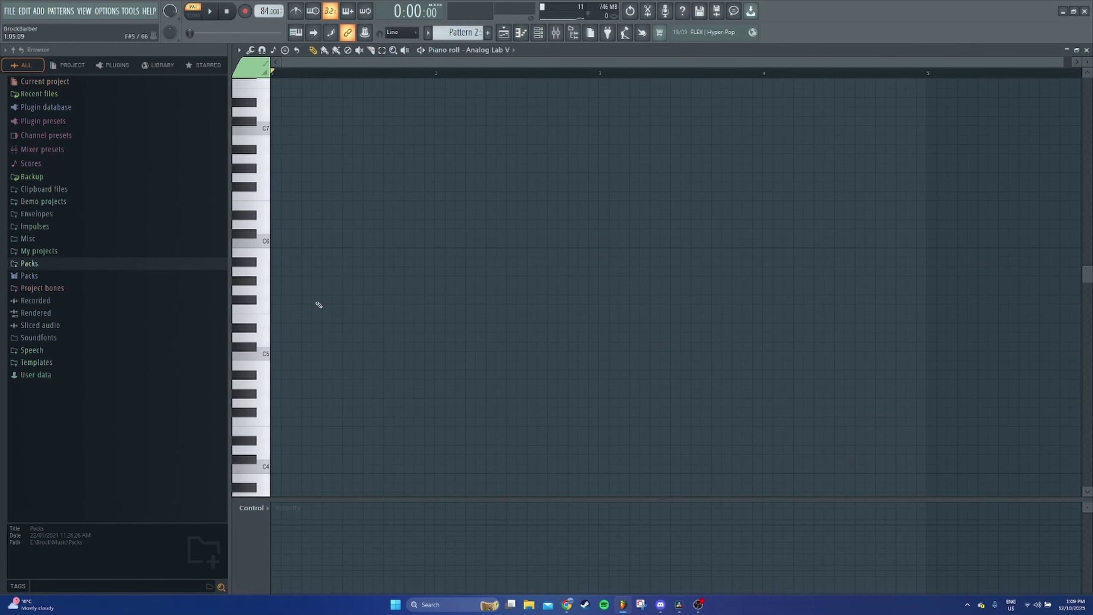
scroll(319, 305, "down", 1)
mouse_move(311, 316)
left_mouse_down()
mouse_move(287, 299)
mouse_move(291, 309)
mouse_move(407, 323)
left_mouse_up()
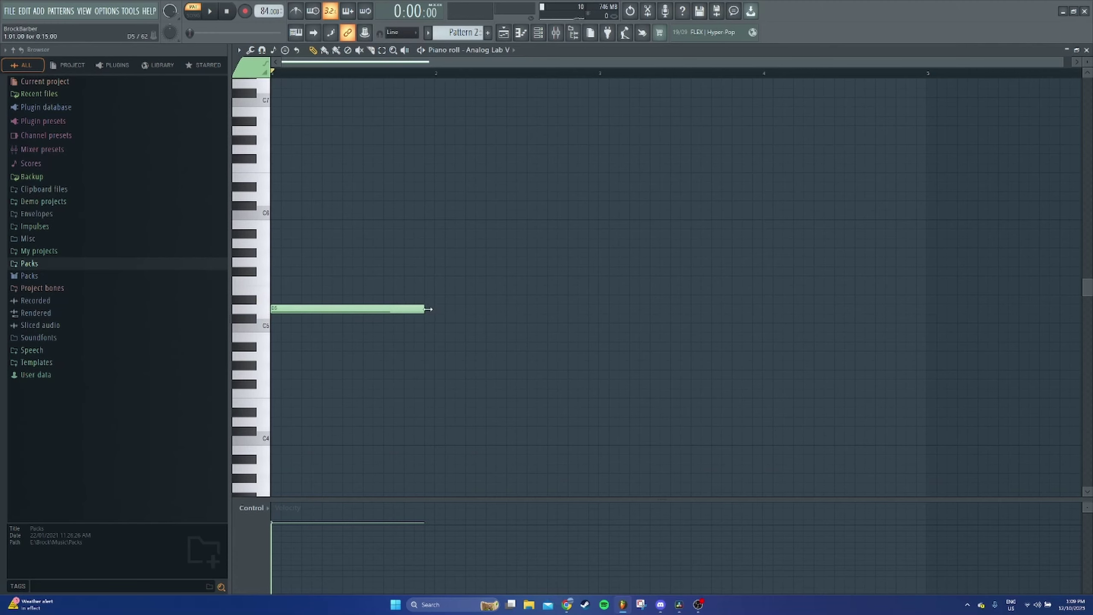
Stack F#5, A5 and C6 above the D5 note, then add a D6 note and move it down to C#5
left_click(304, 281)
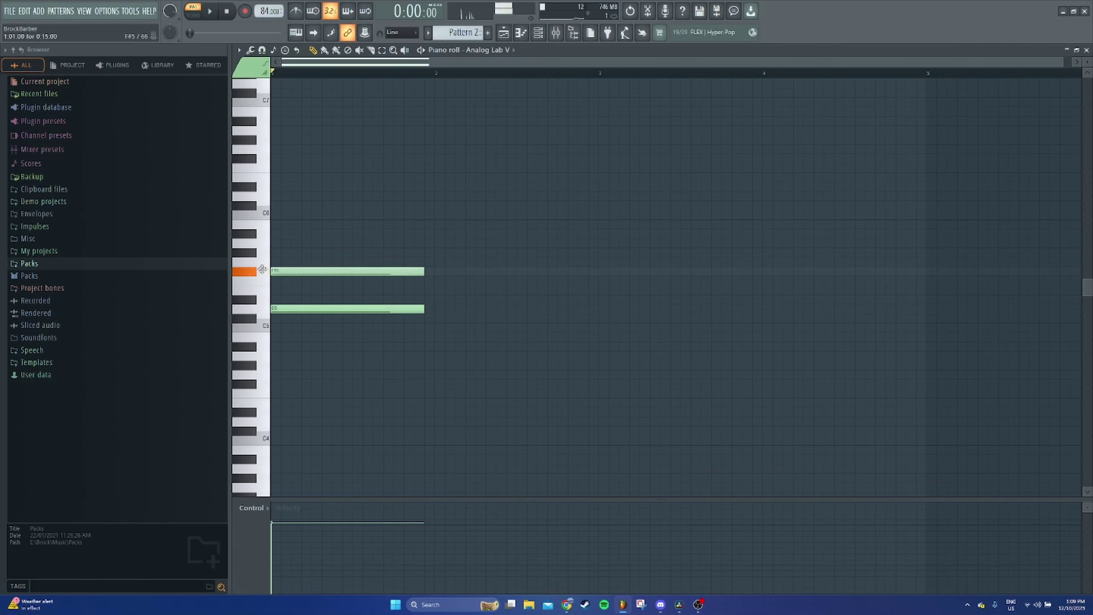
left_click(291, 243)
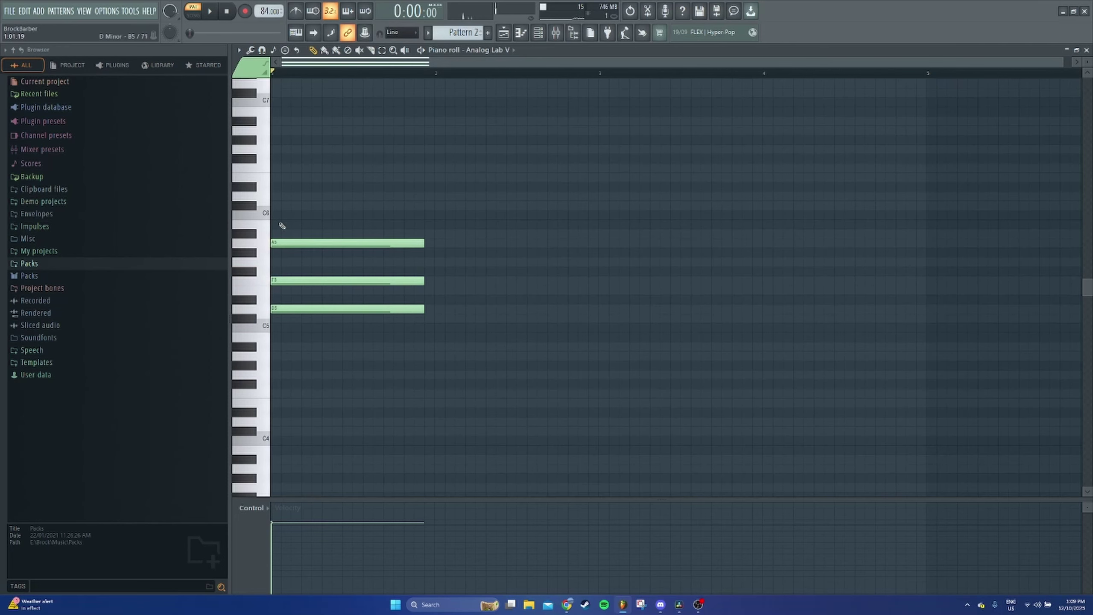
left_click(288, 215)
left_click_drag(348, 281, 348, 271)
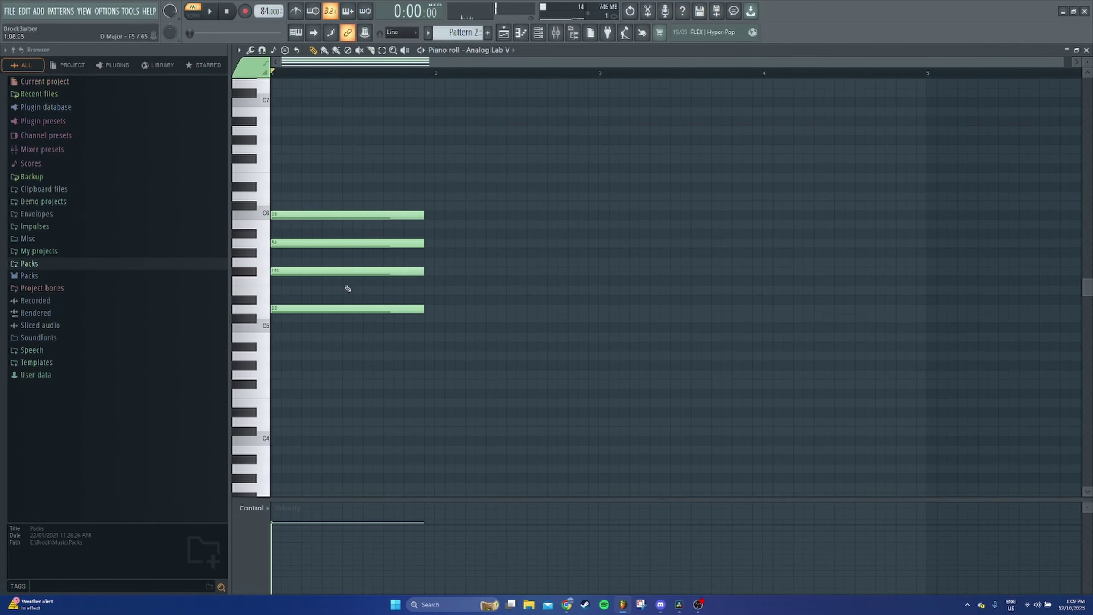
left_click(284, 195)
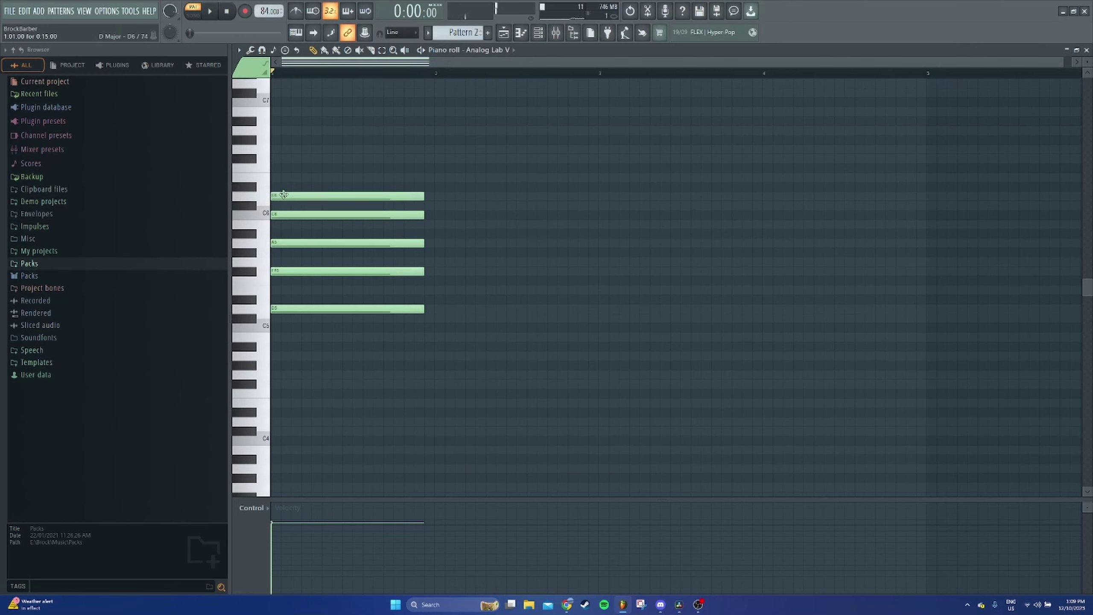
left_click_drag(284, 195, 285, 326)
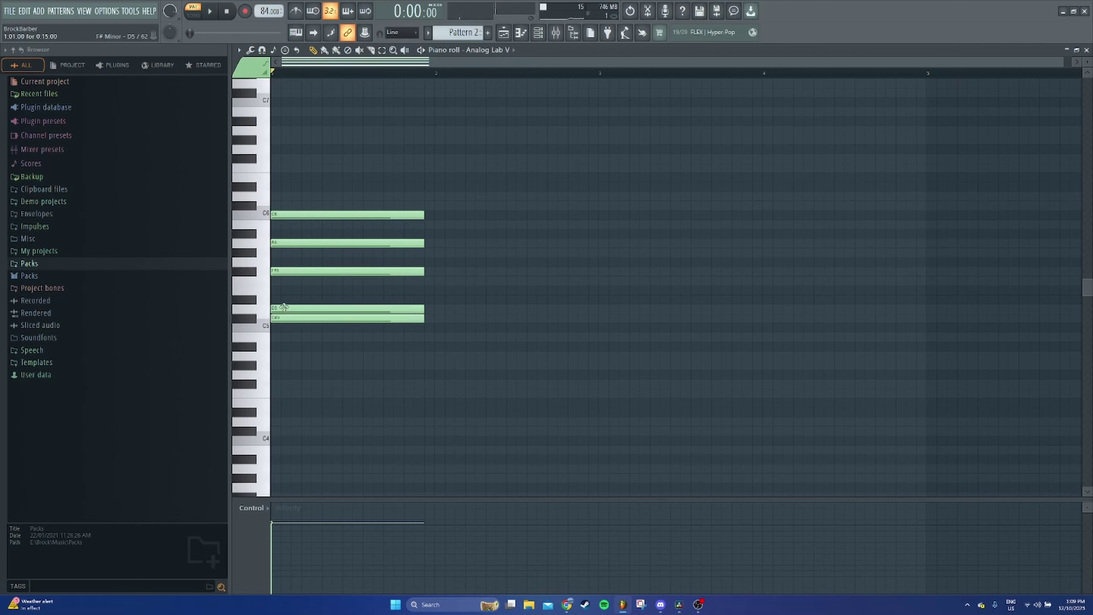
Delete the D5 note from the bar 1 chord, add a D4 bass note, lower the chord's velocity slightly and play it back
right_click(284, 307)
left_click(282, 419)
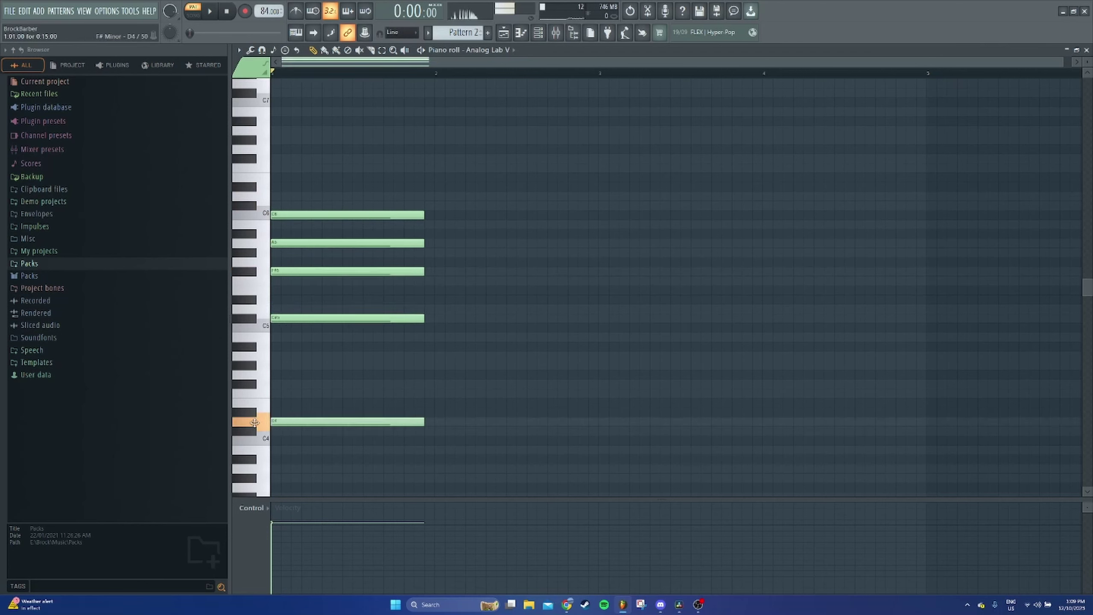
scroll(297, 329, "down", 2)
left_click(211, 12)
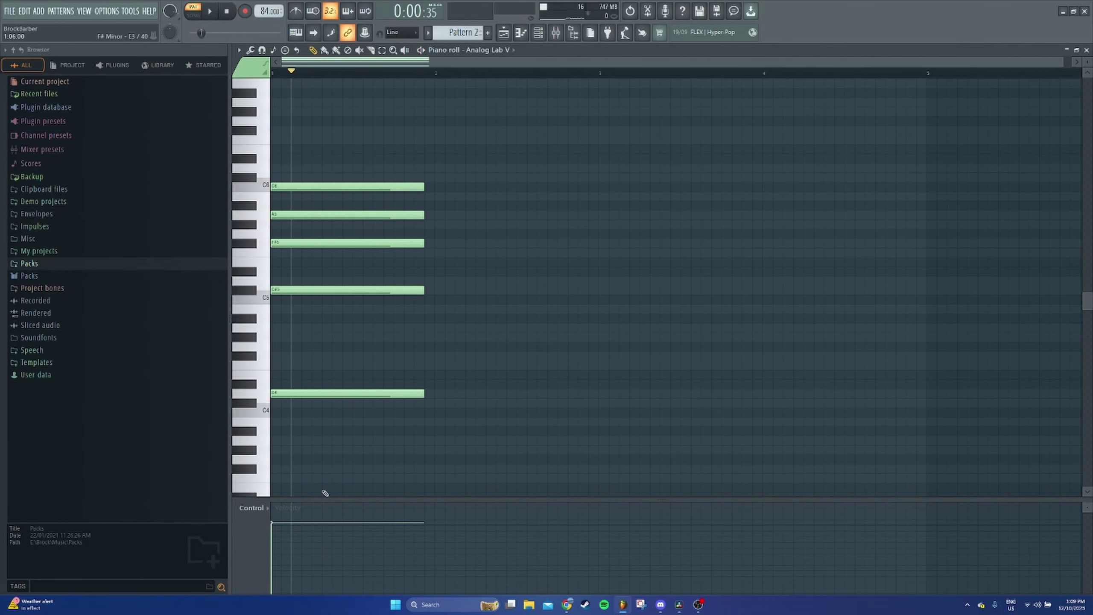
left_click(282, 536)
left_click(210, 11)
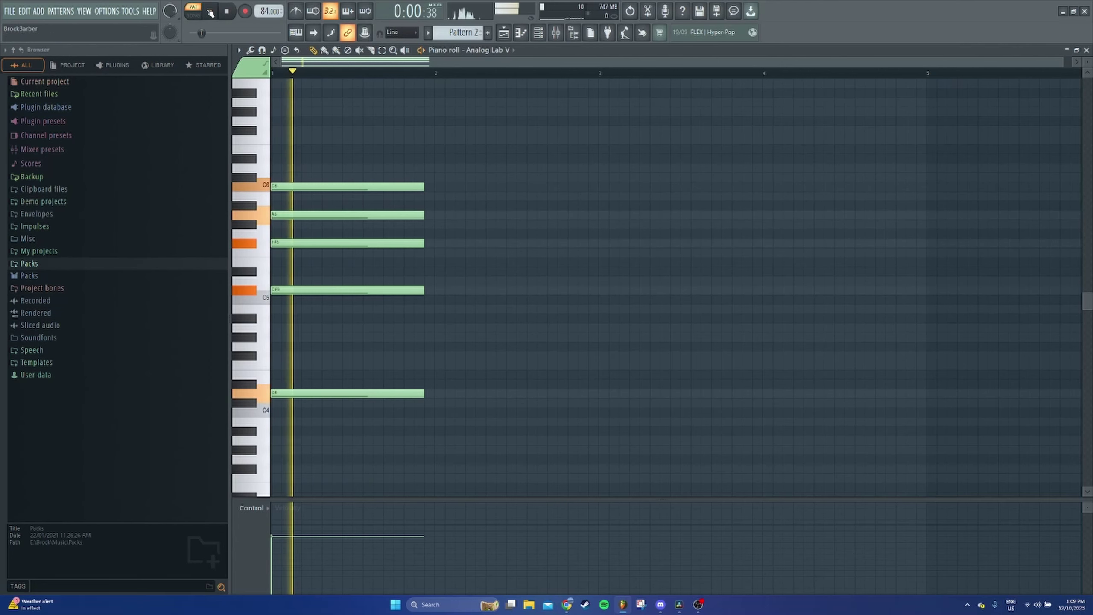
key("space")
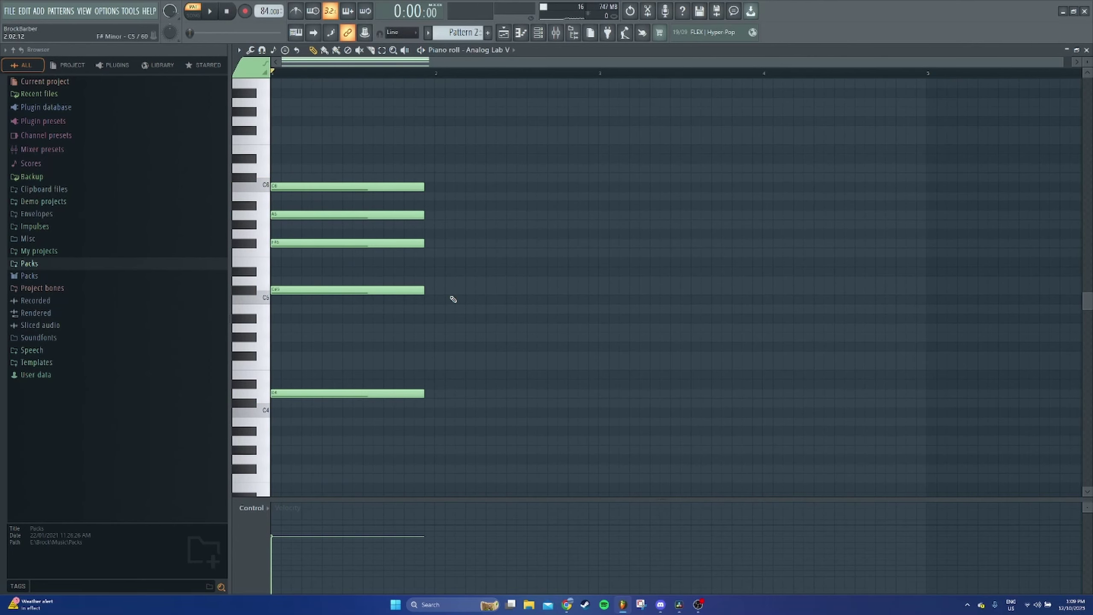
Build the bar 2 chord from A4, C#5, E5 and G#5 notes, and play back both chords
scroll(452, 301, "up", 2)
left_click(445, 355)
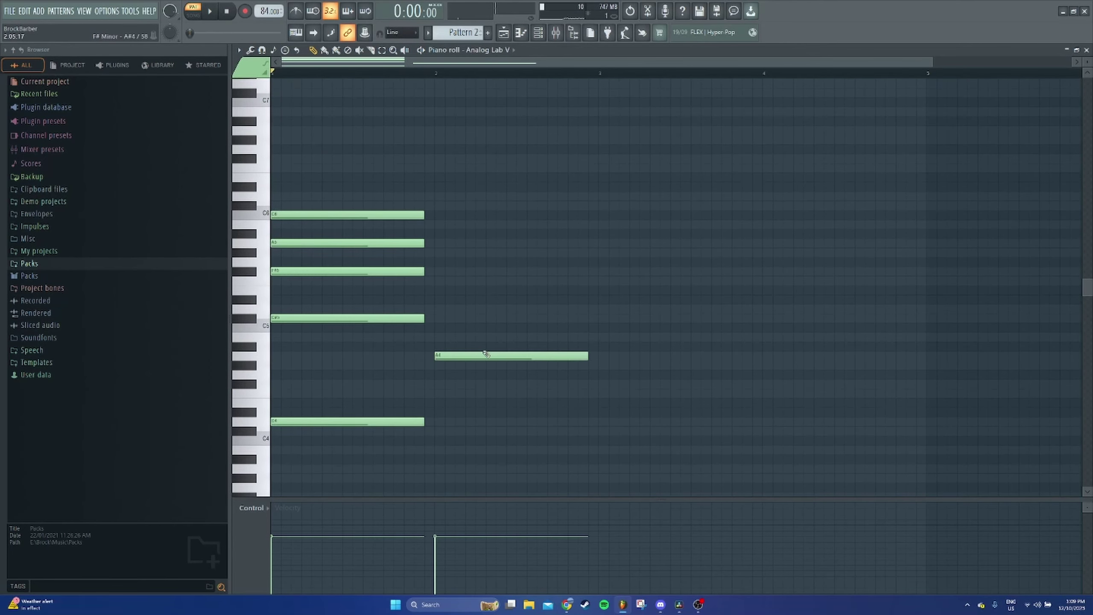
left_click(454, 319)
left_click(441, 285)
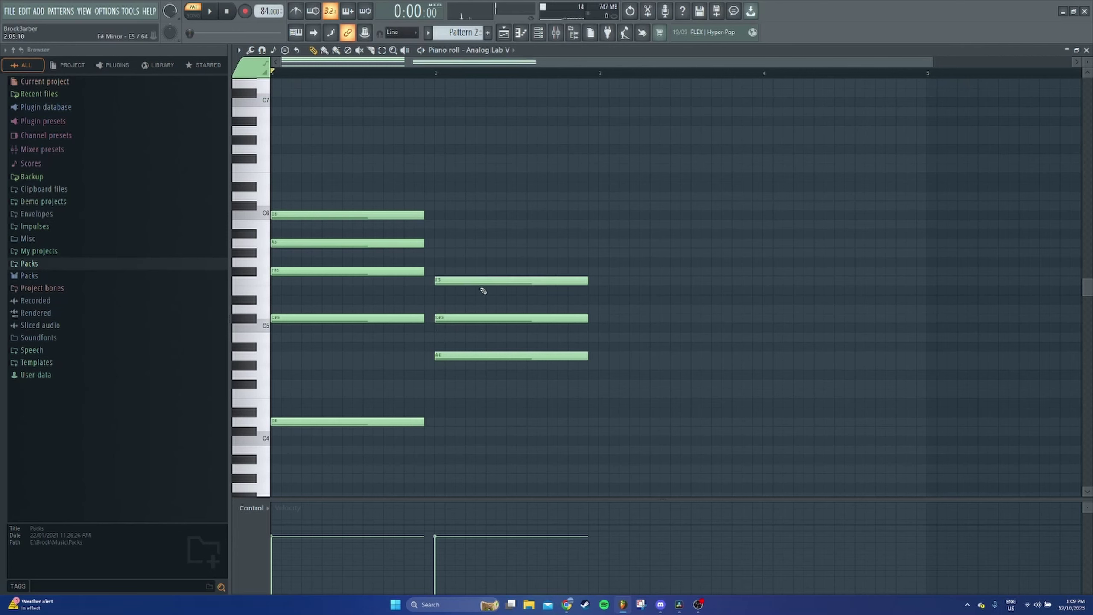
left_click_drag(471, 291, 469, 290)
left_click(461, 254)
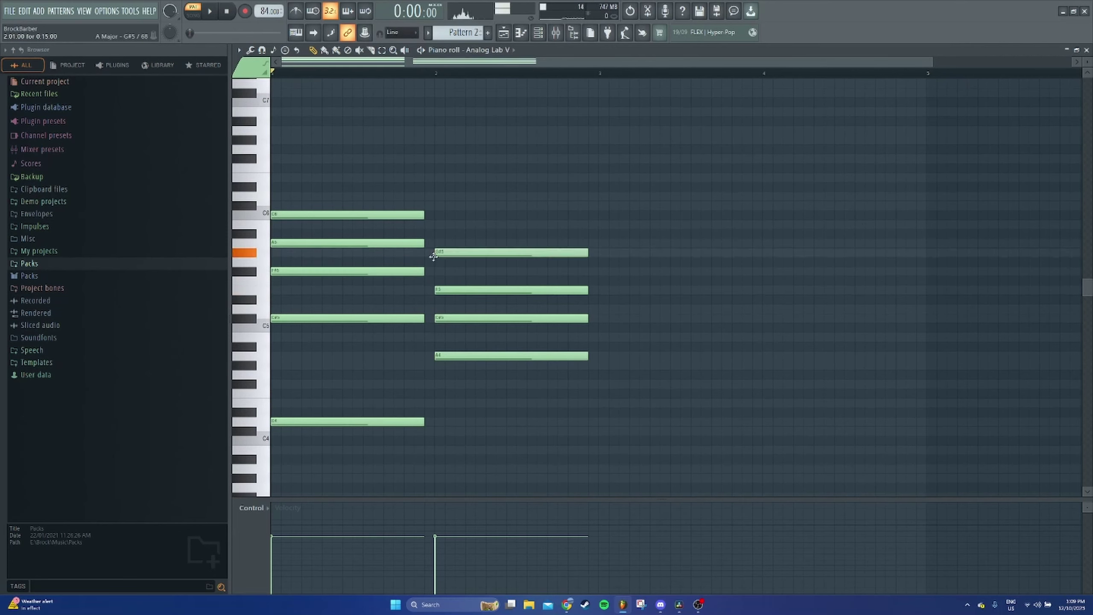
key("space")
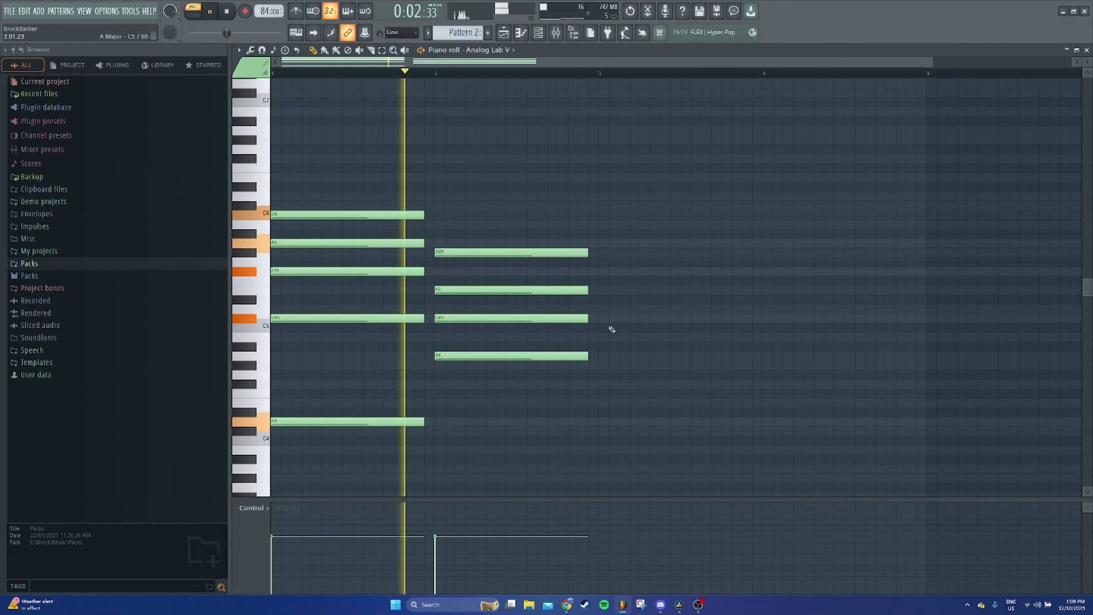
left_click(209, 12)
left_click(226, 12)
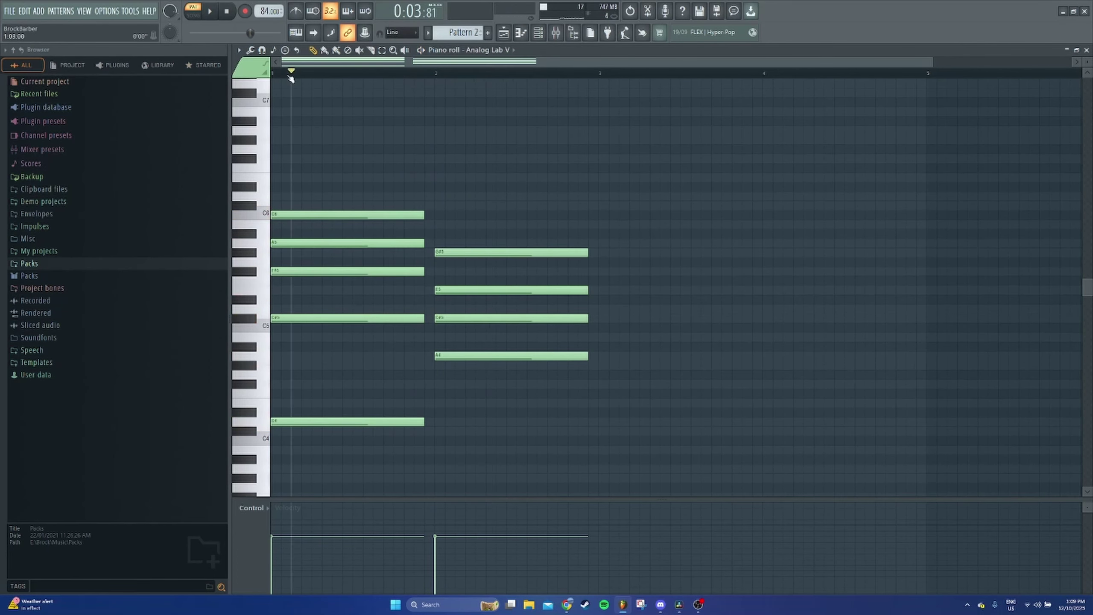
Repeat the first chord in bar 3 with D4, C#5, F#5, A5 and C6 notes
left_click(598, 424)
left_click(603, 318)
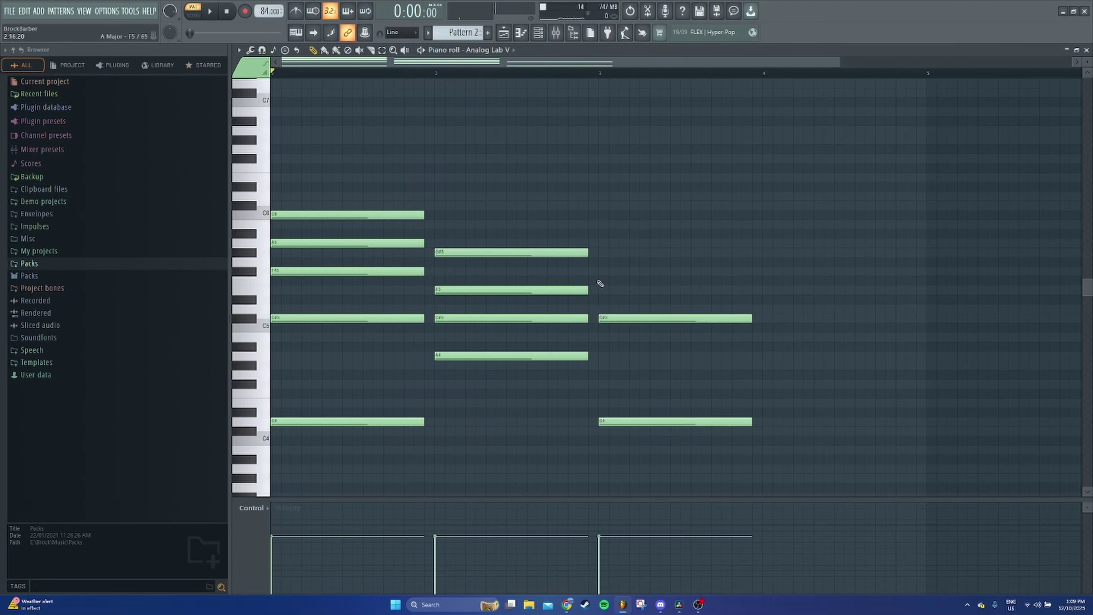
left_click(601, 272)
left_click(601, 245)
mouse_move(600, 207)
left_mouse_down()
mouse_move(624, 210)
mouse_move(628, 224)
left_mouse_up()
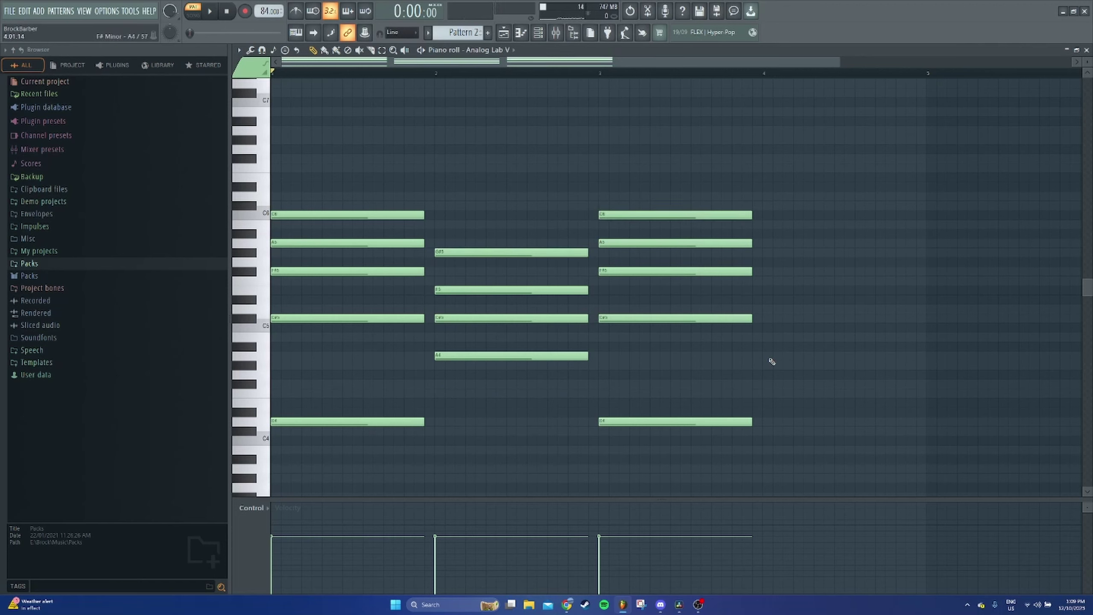
Build the bar 4 chord from B4, D5, F#5 and A5, play the progression and add an F4 bass note
left_click(774, 336)
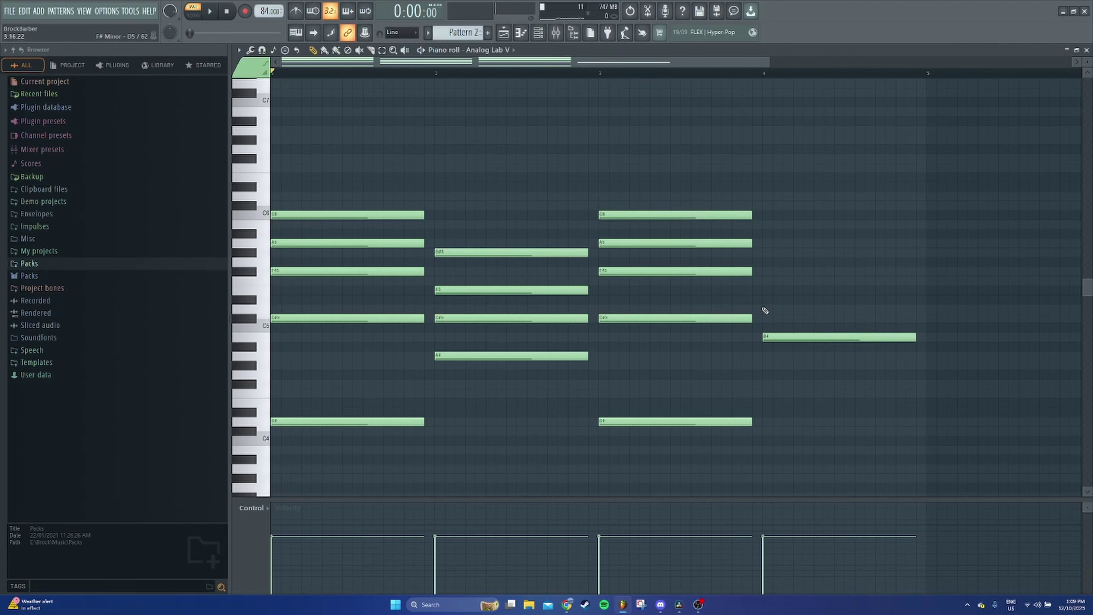
left_click(765, 309)
left_click(769, 272)
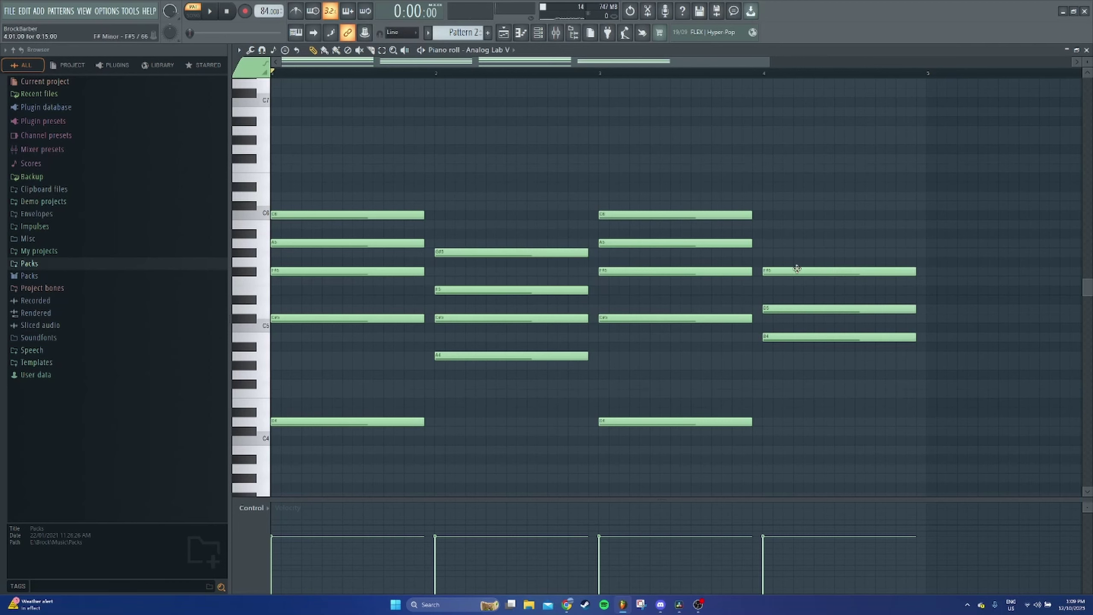
left_click(791, 244)
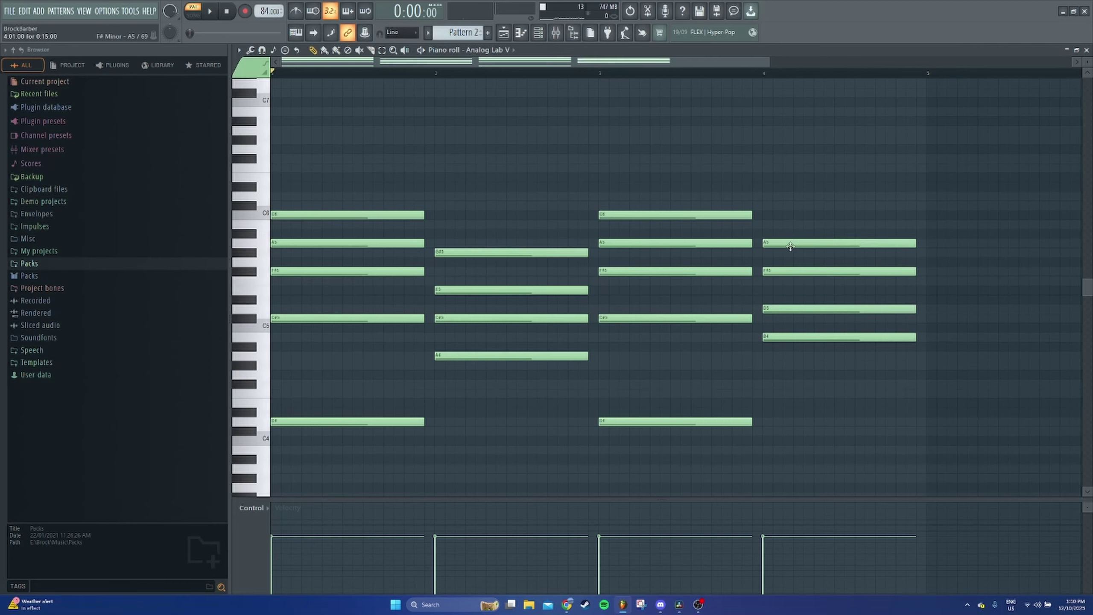
left_click(220, 19)
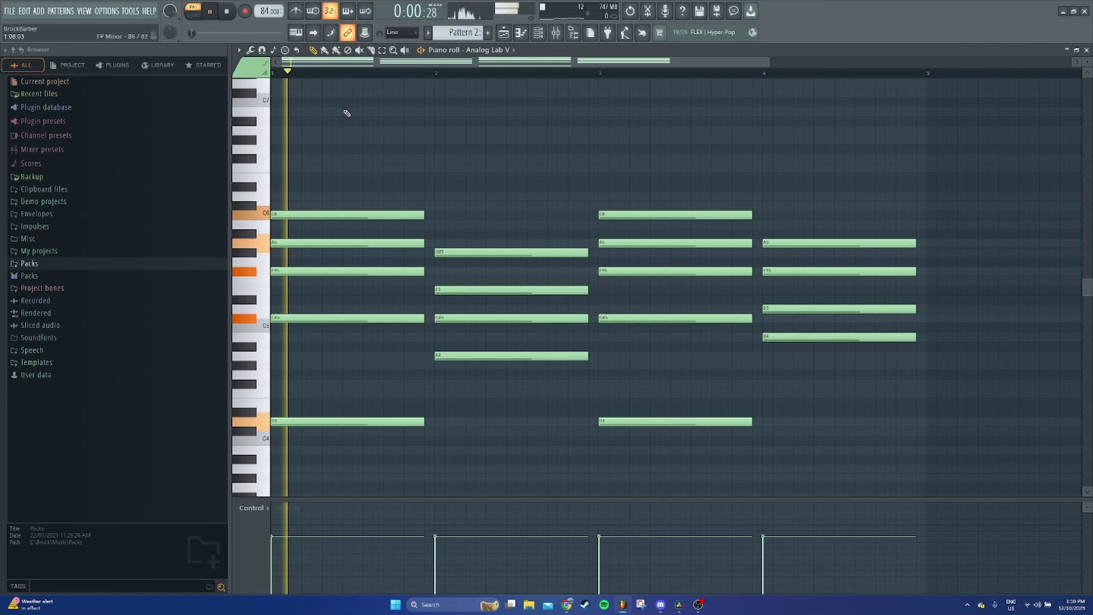
left_click(769, 394)
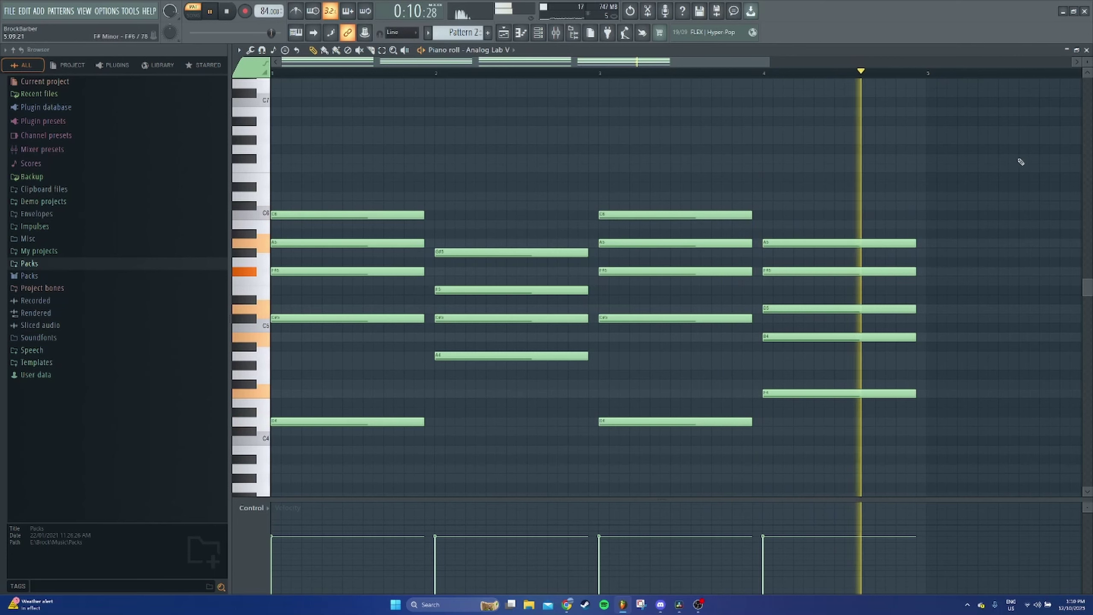
left_click(214, 14)
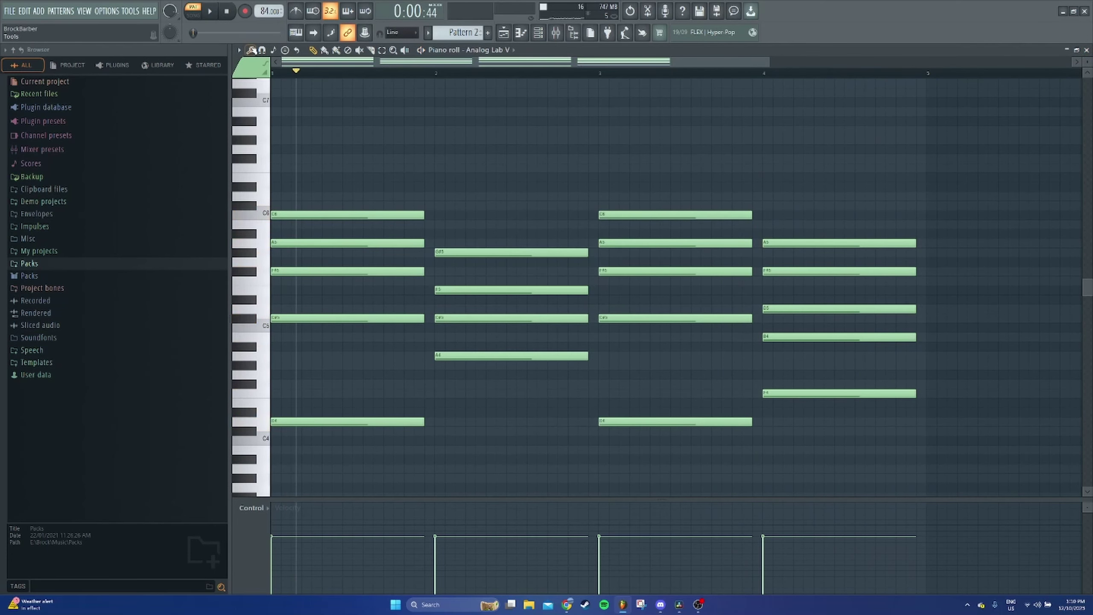
Randomize the chord notes' velocities with bipolar levels, leaving pattern generation off and raising the velocity amount slightly
left_click(251, 51)
left_click(279, 251)
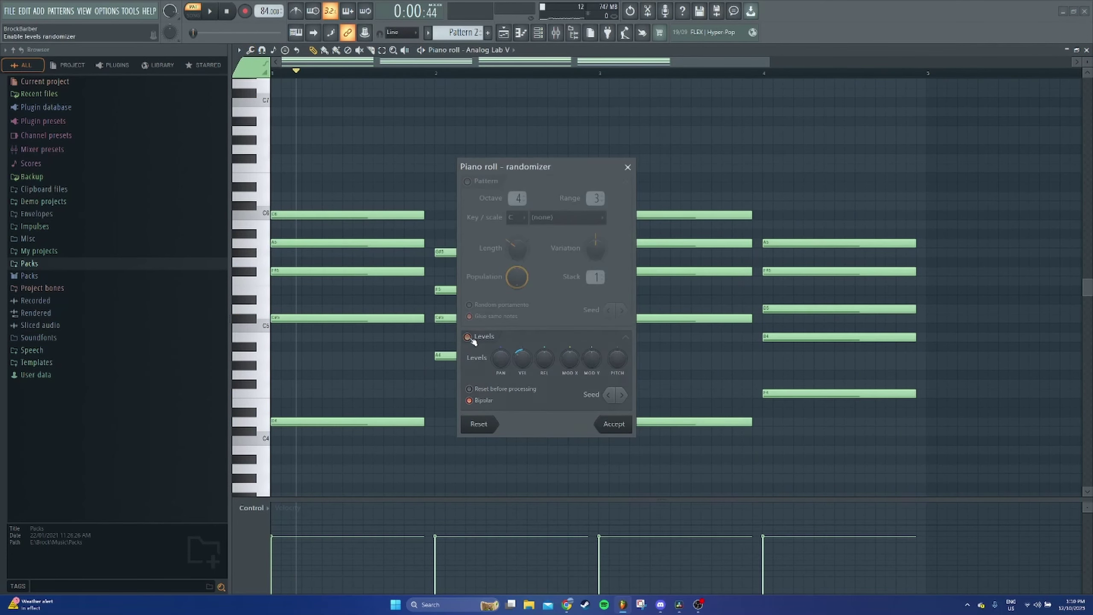
left_click(477, 183)
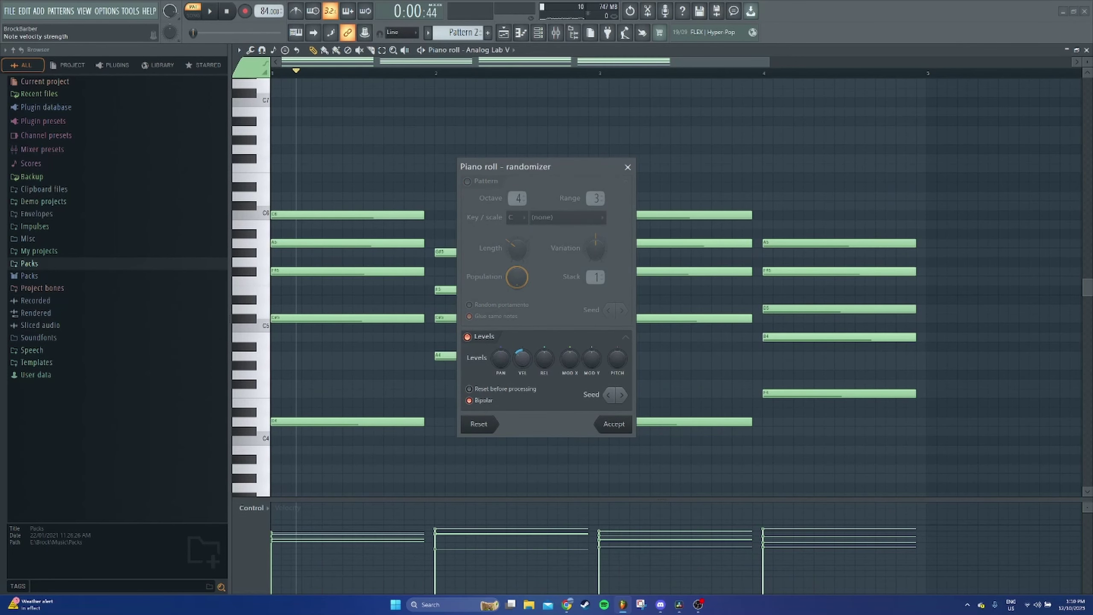
mouse_move(523, 358)
left_mouse_down()
mouse_move(522, 370)
mouse_move(530, 363)
left_mouse_up()
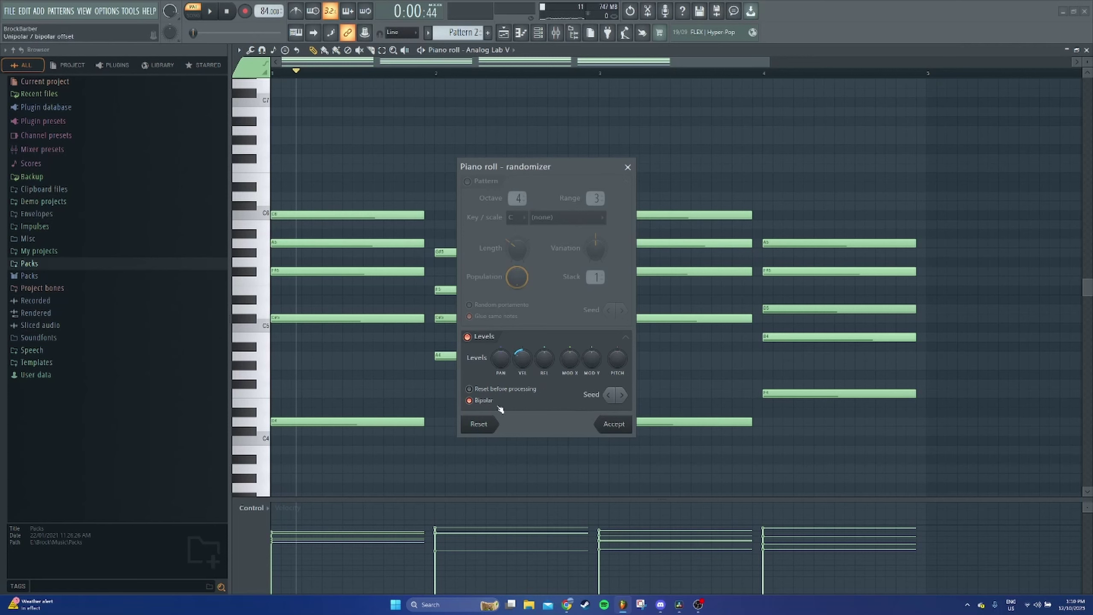
left_click(614, 425)
Strum all the chords with the strumizer's current start-time settings and play the result
left_click(250, 50)
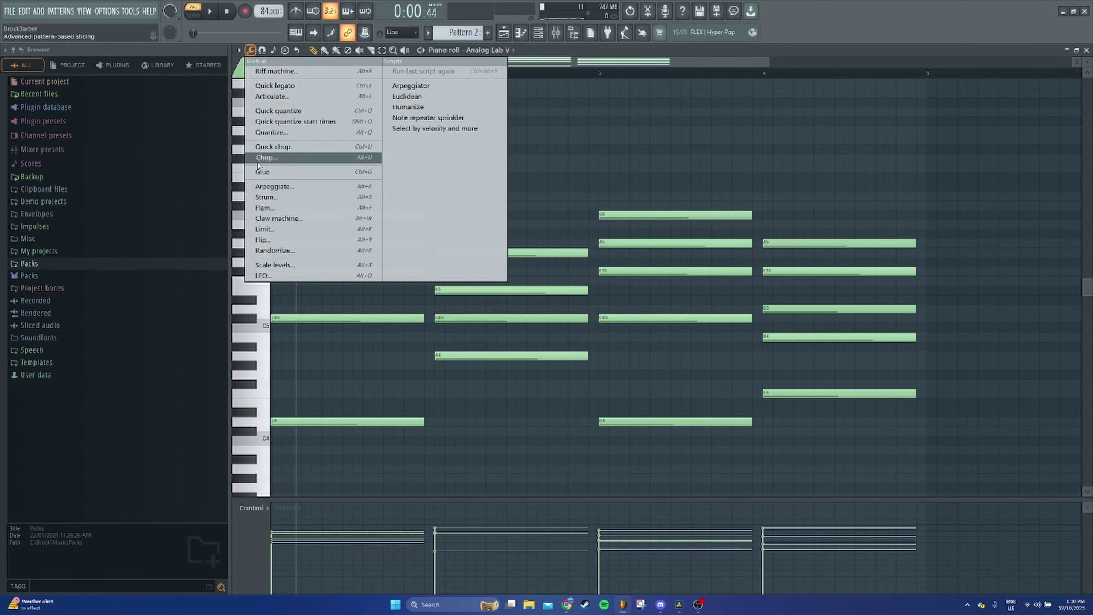
left_click(265, 197)
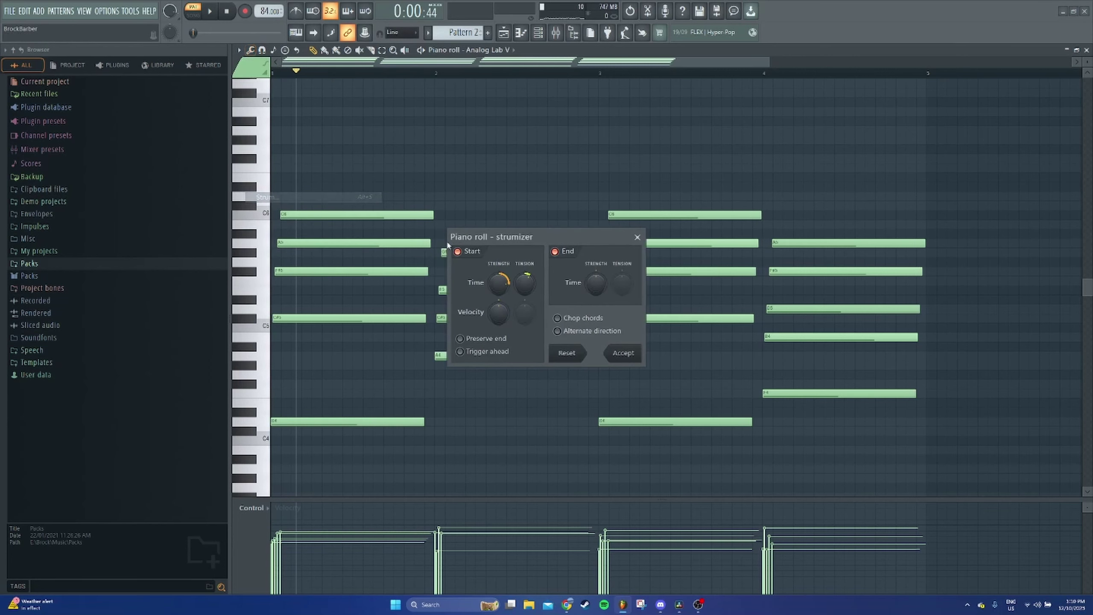
left_click(622, 353)
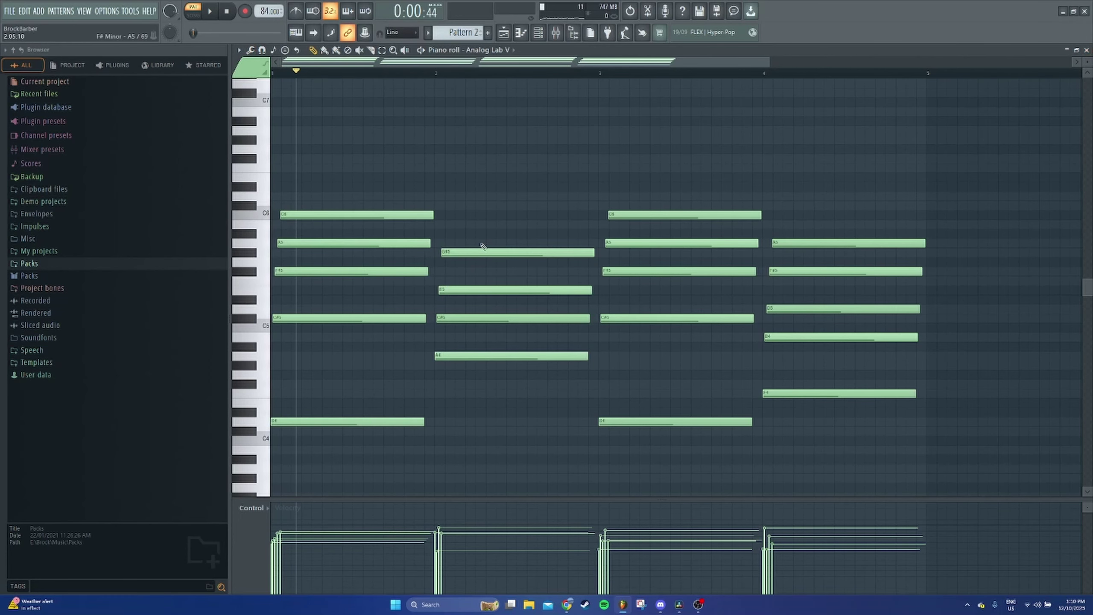
left_click(208, 11)
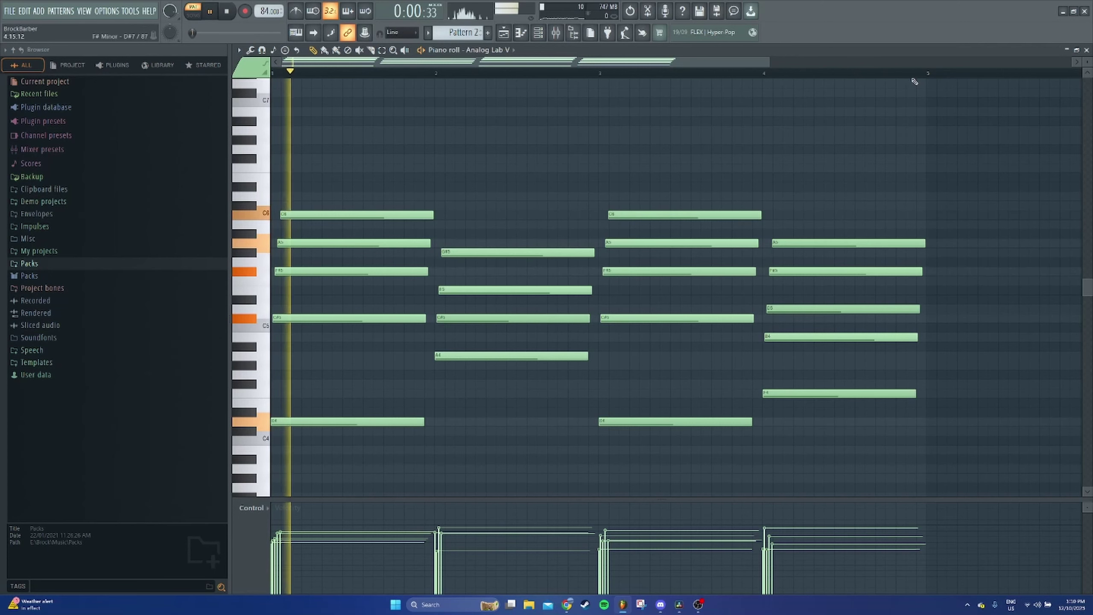
Place Pattern 2 at bar 1 on playlist Track 2 and consolidate the track to audio from track start
left_click(1086, 49)
left_click(279, 201)
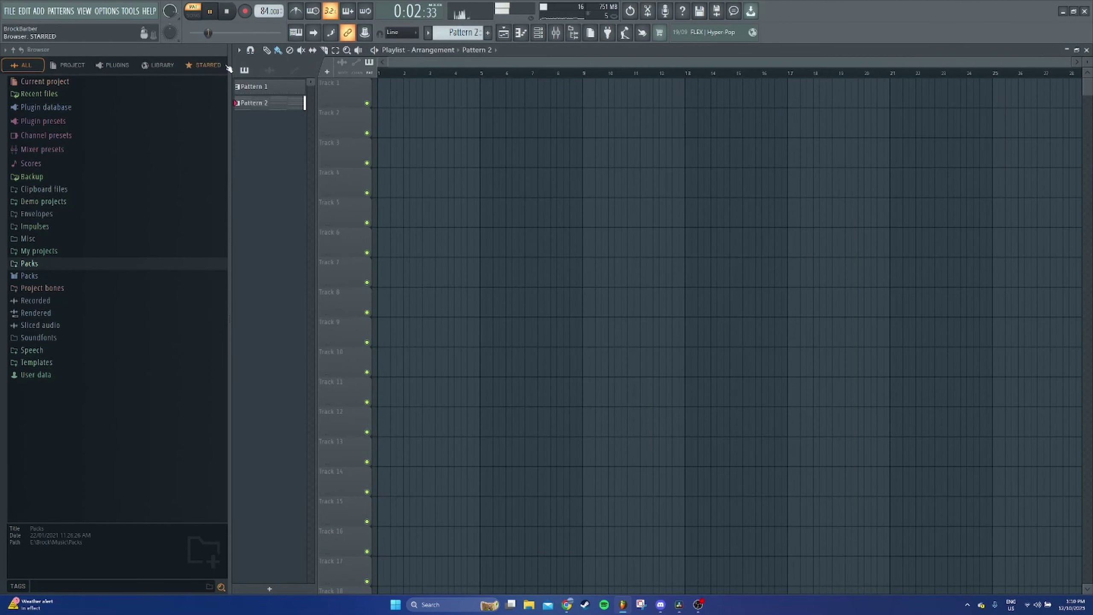
left_click(413, 123)
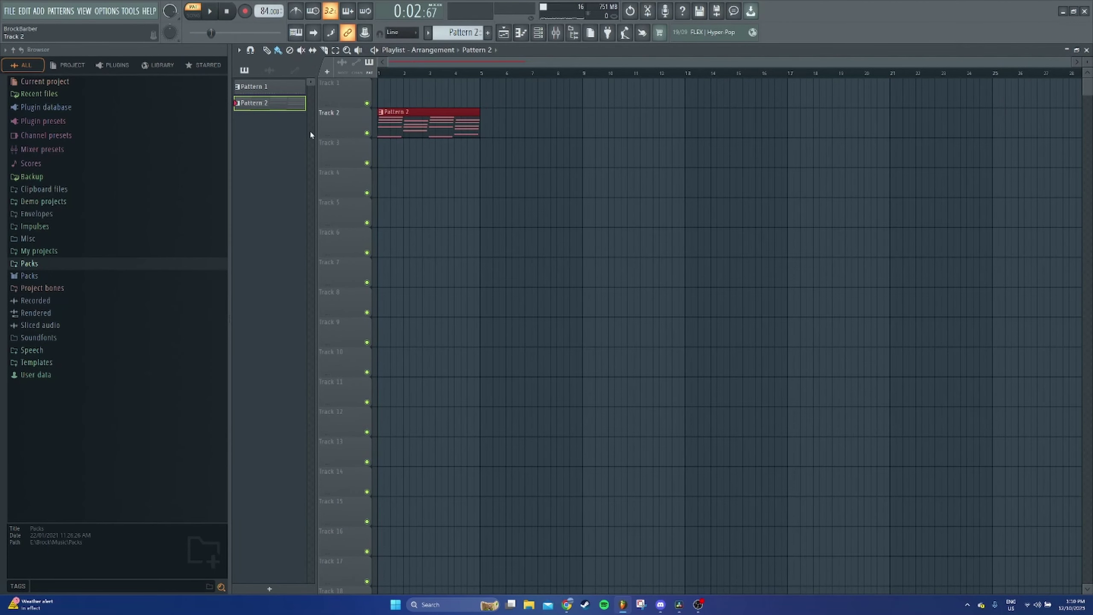
right_click(346, 109)
mouse_move(430, 301)
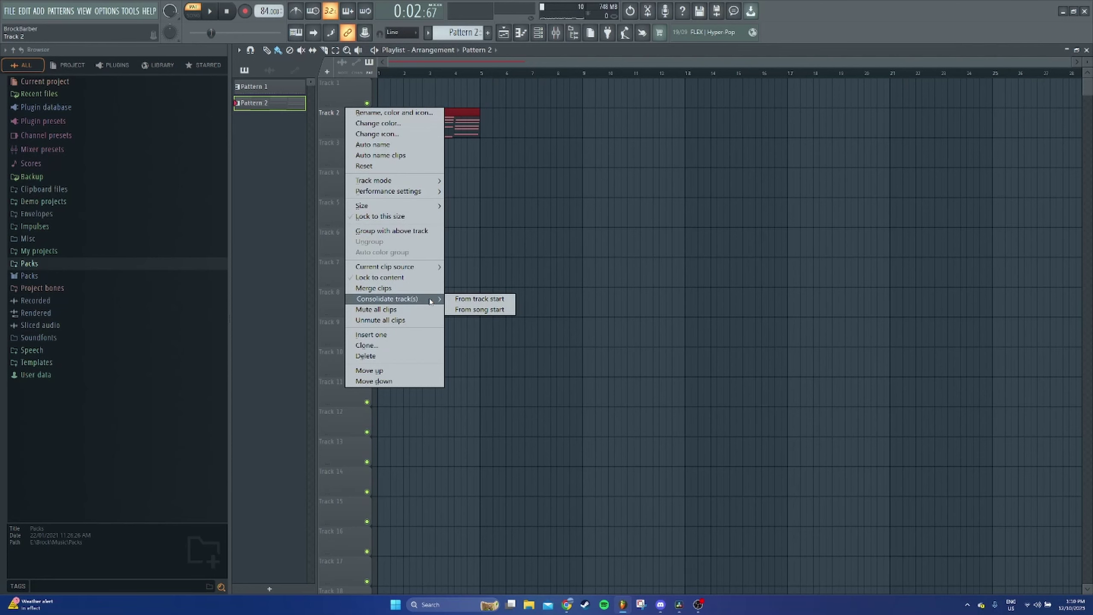
left_click(480, 302)
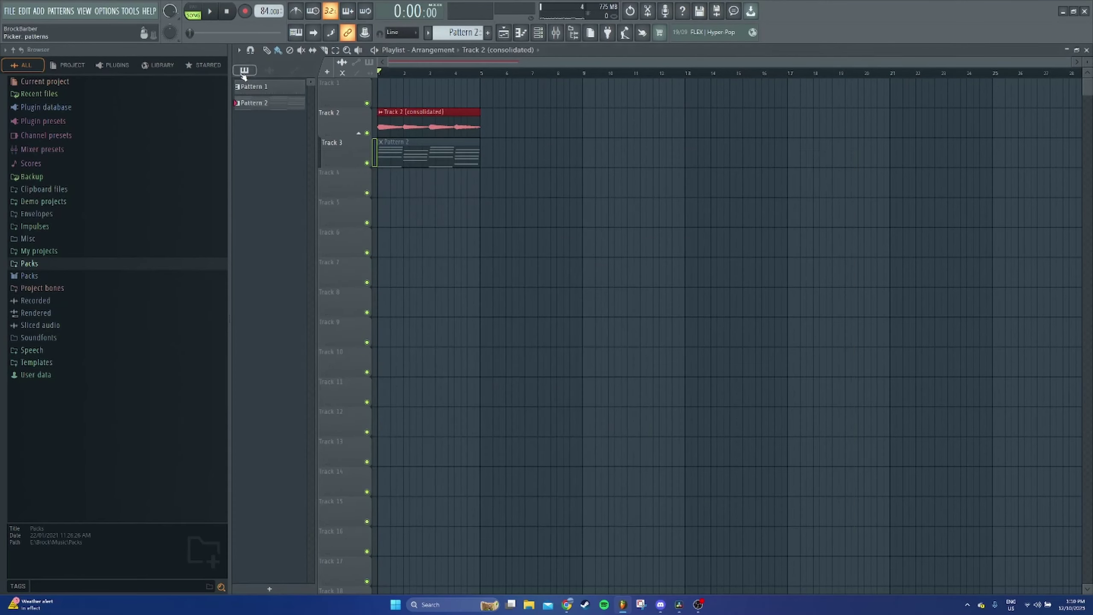
Delete playlist Track 3, which holds the muted Pattern 2 clip
right_click(349, 138)
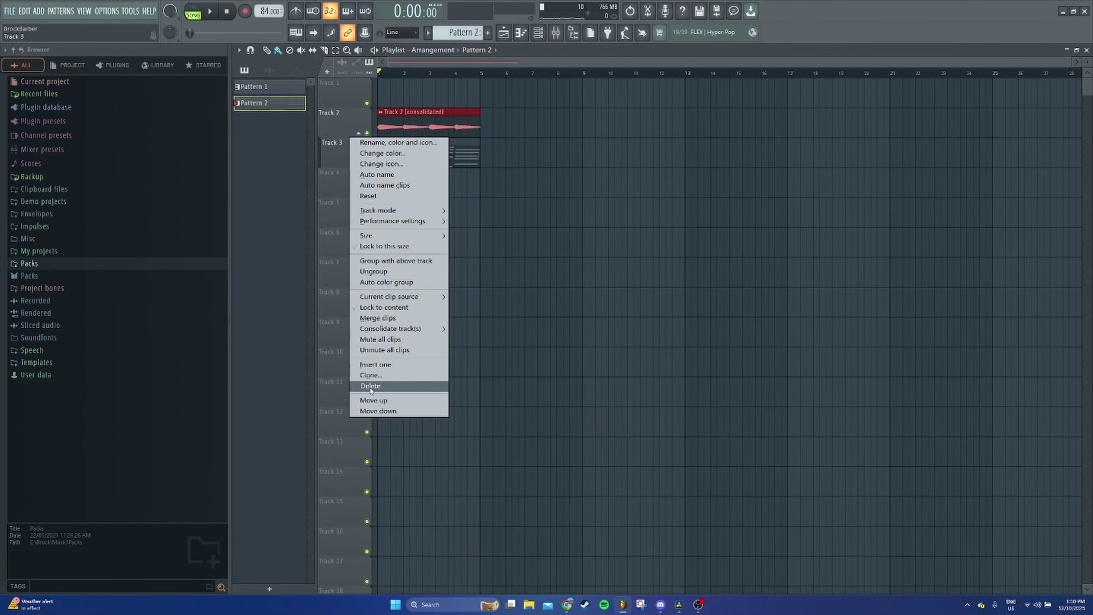
left_click(388, 390)
left_click(597, 350)
Show all channels, delete the Analog Lab V channel and route the consolidated audio channel to mixer track 5
left_click(539, 34)
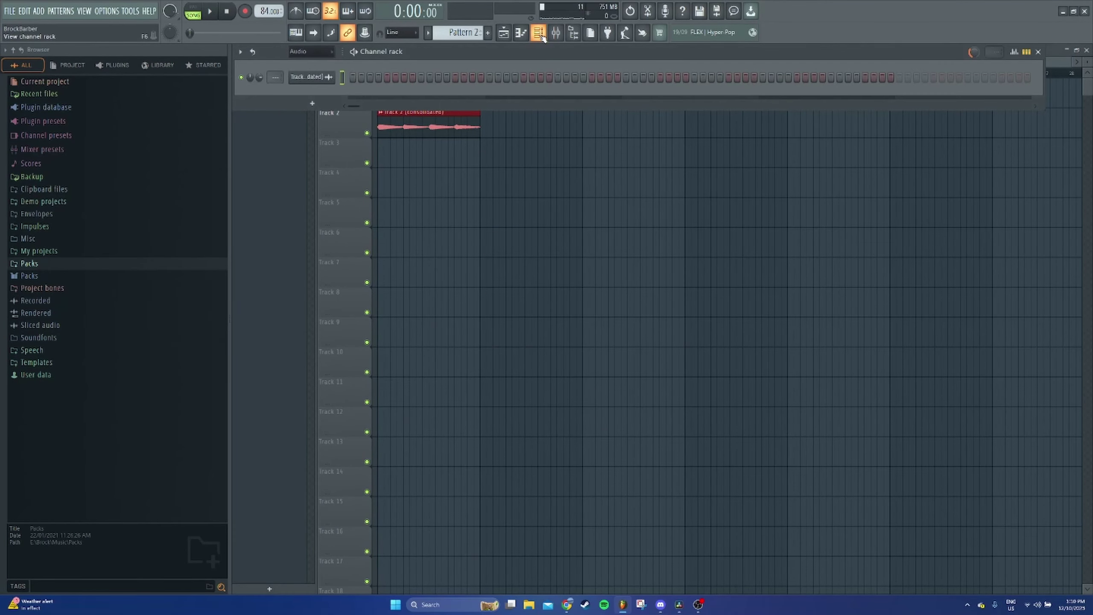
left_click(315, 53)
left_click(302, 78)
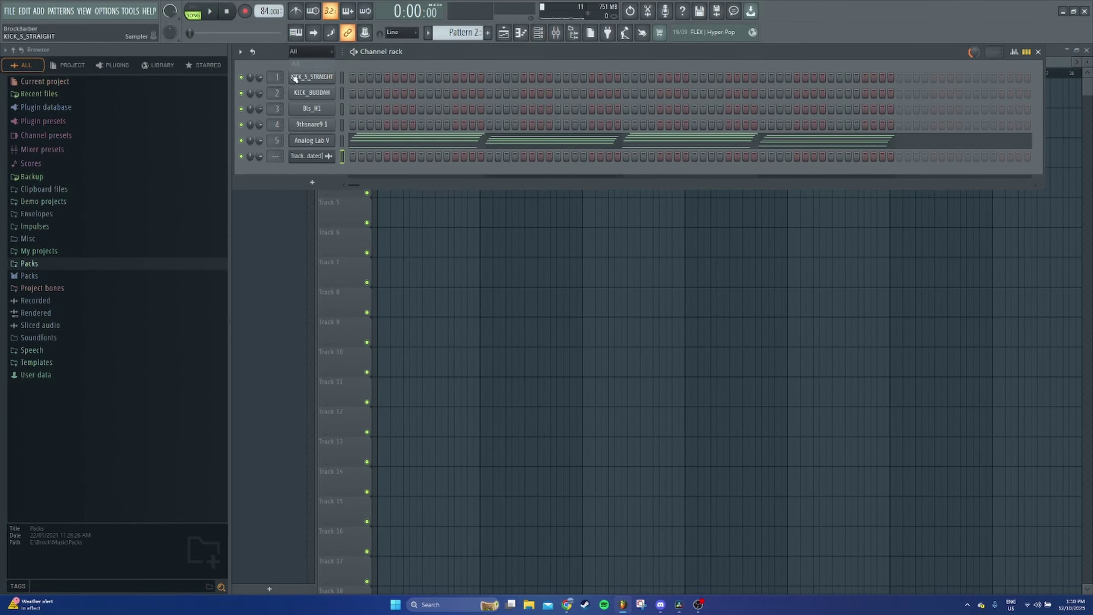
right_click(313, 144)
left_click(358, 257)
left_click(591, 346)
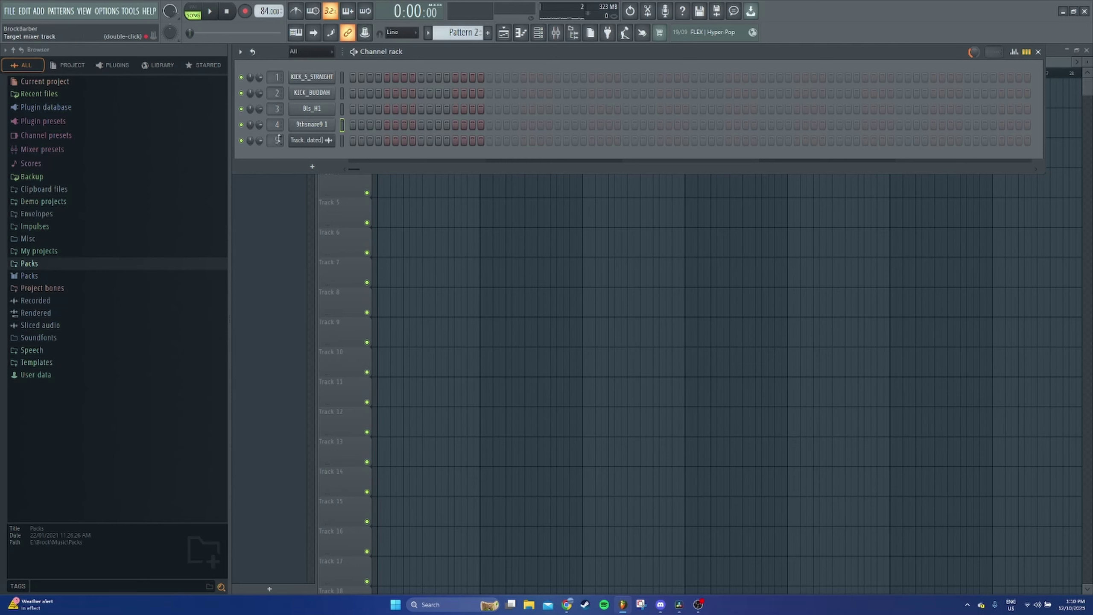
left_click(328, 182)
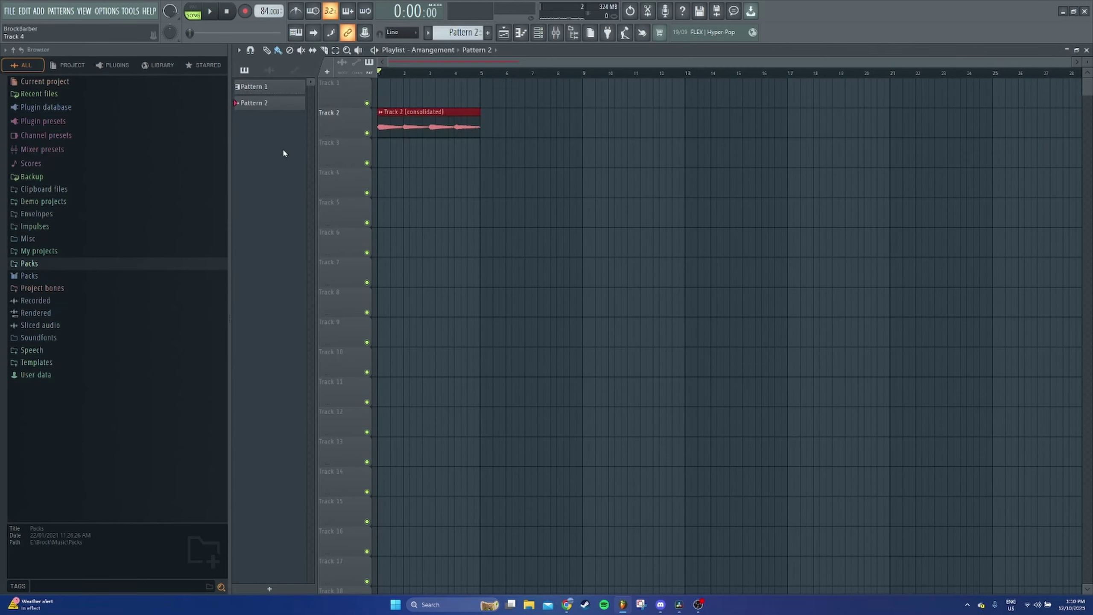
Undo the last paste in the channel rack and open the 9thsnare9 1 channel's piano roll
left_click(547, 35)
key("ctrl+z")
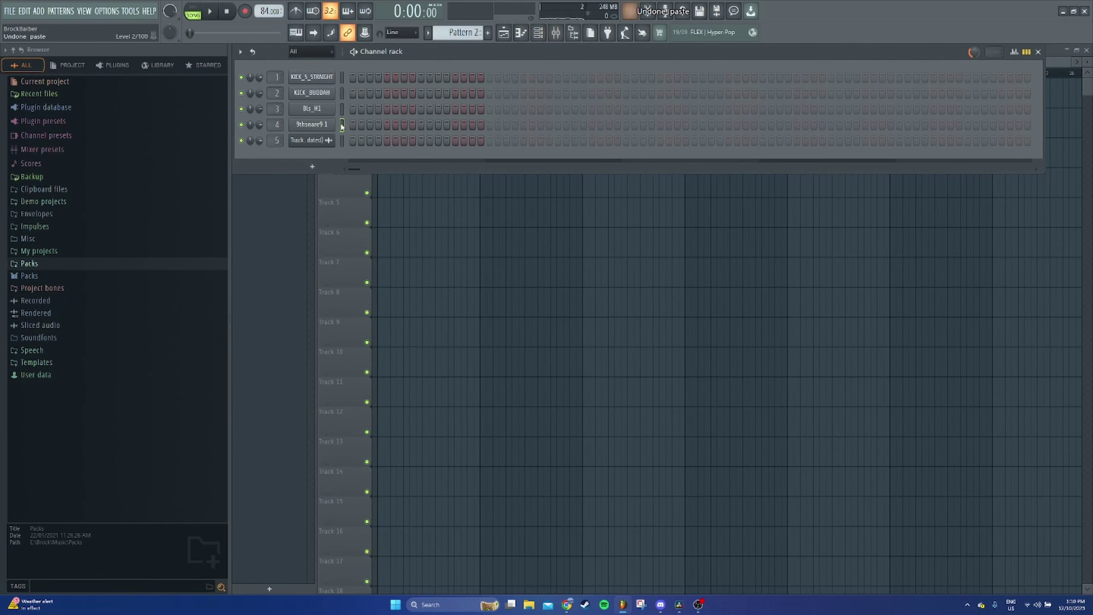
right_click(331, 125)
left_click(350, 125)
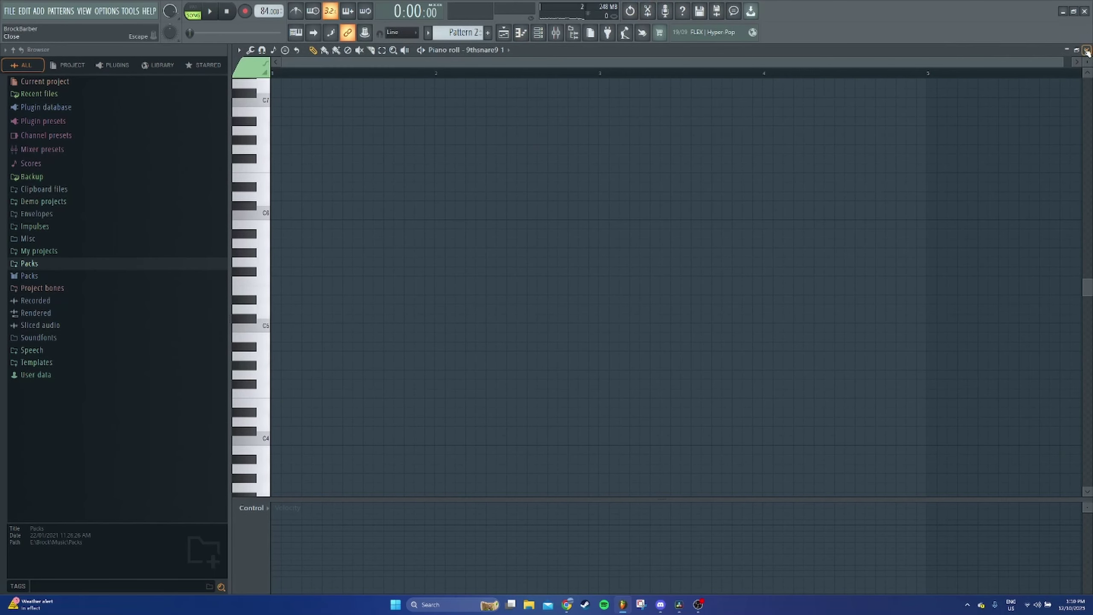
Close the piano roll, start song playback and load Fruity Parametric EQ 2 in the first effect slot of mixer Insert 5
left_click(1086, 50)
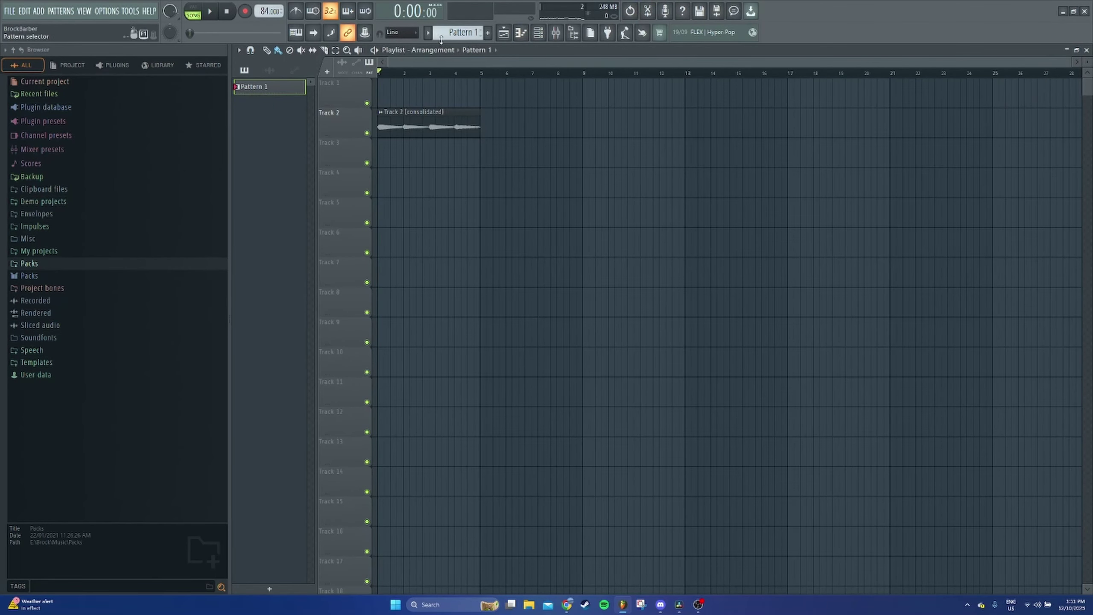
left_click(557, 36)
left_click(379, 73)
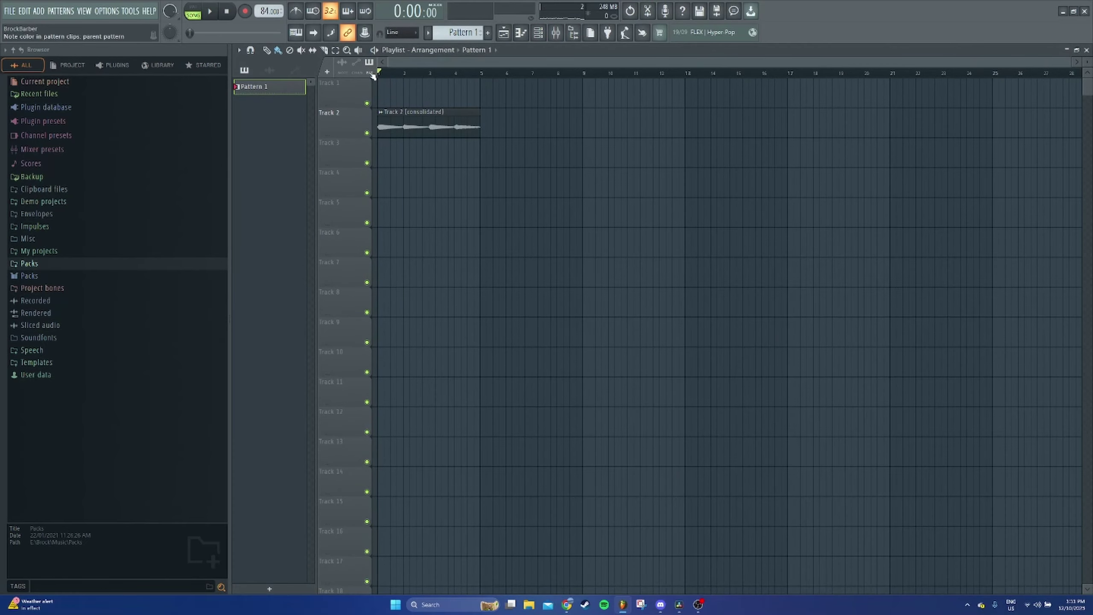
key("space")
left_click(556, 34)
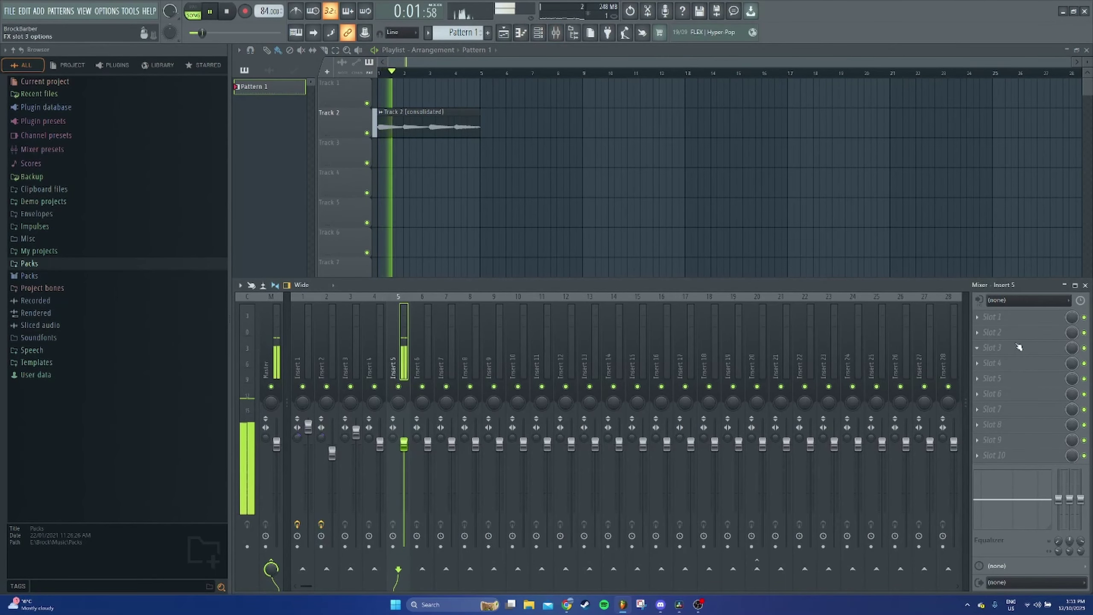
left_click(994, 316)
left_click(721, 367)
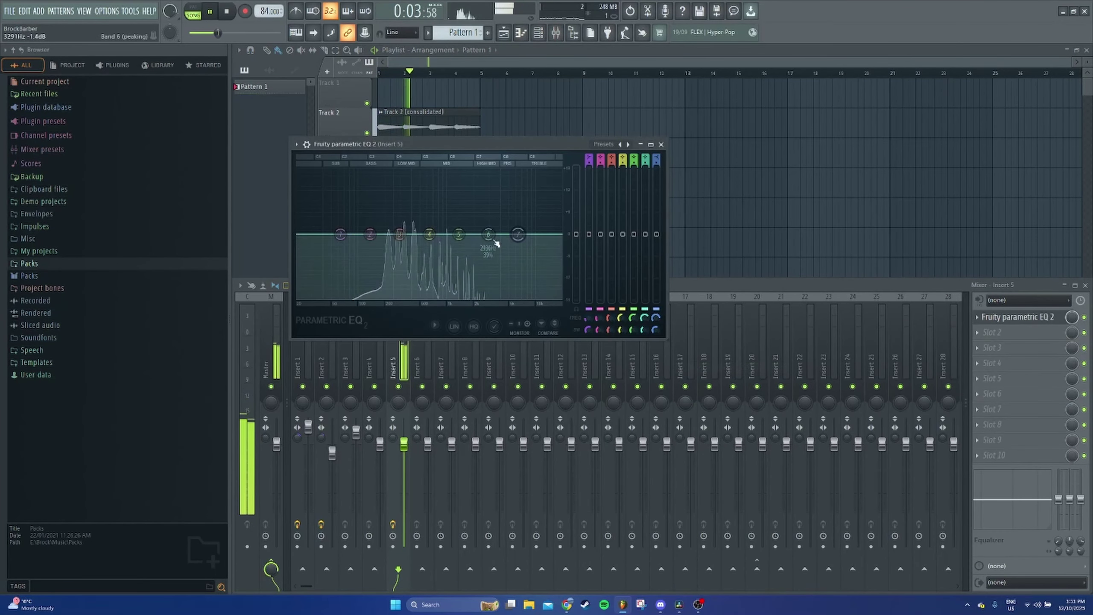
Shape Insert 5's EQ by boosting band 3 about 3.7 dB near 596 Hz and cutting bands 5, 6 and 7
left_click_drag(459, 234, 461, 247)
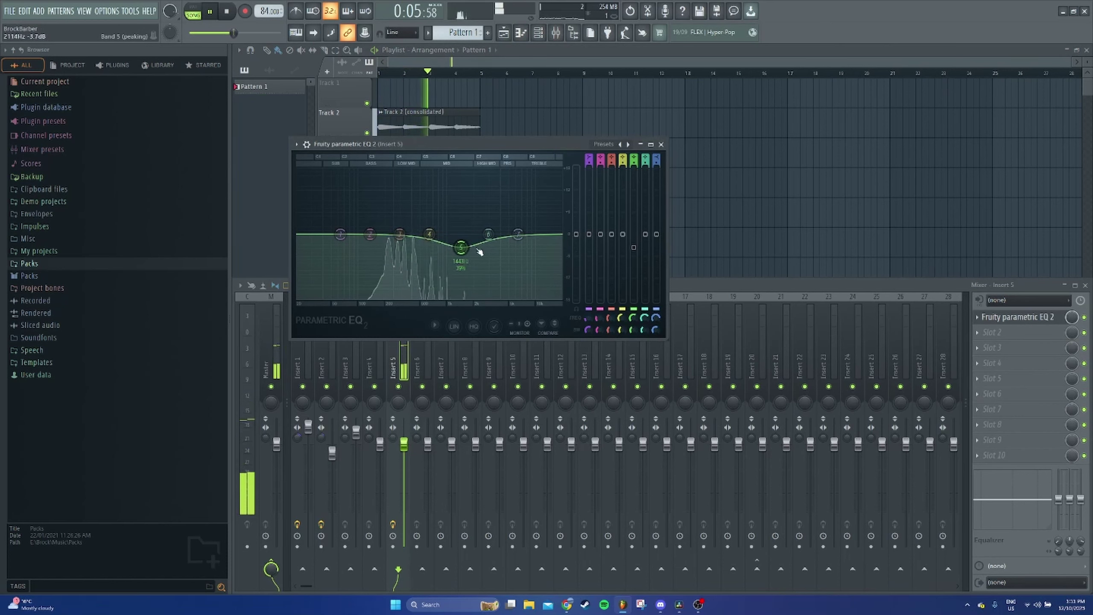
left_click_drag(399, 234, 427, 218)
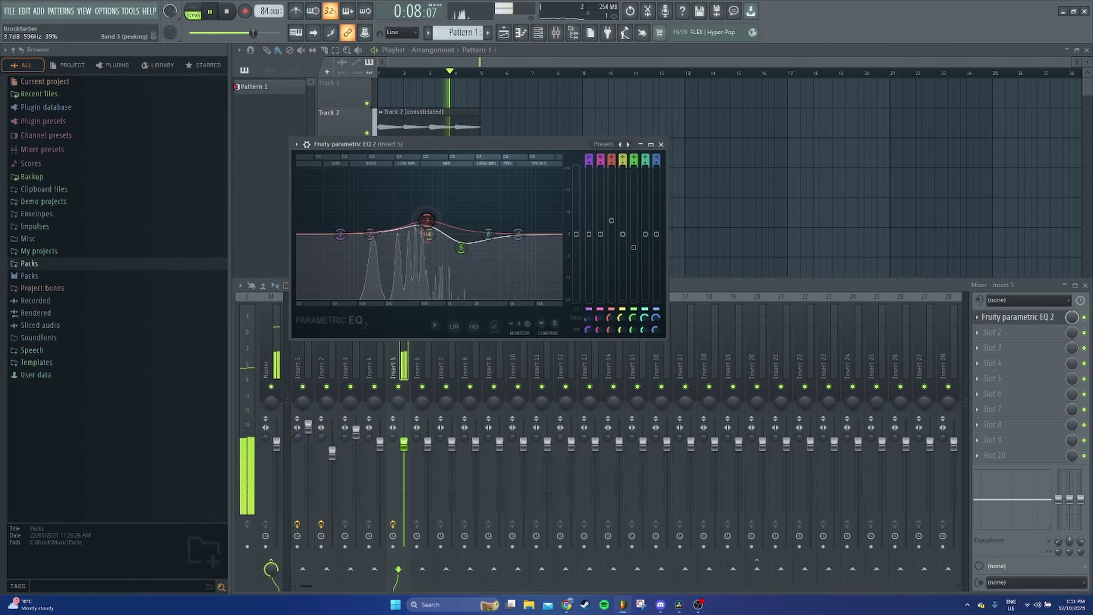
left_click(541, 35)
left_click_drag(518, 234, 490, 242)
Examine the level and sample settings of the Track 2 (consolidated) audio channel
left_click(268, 156)
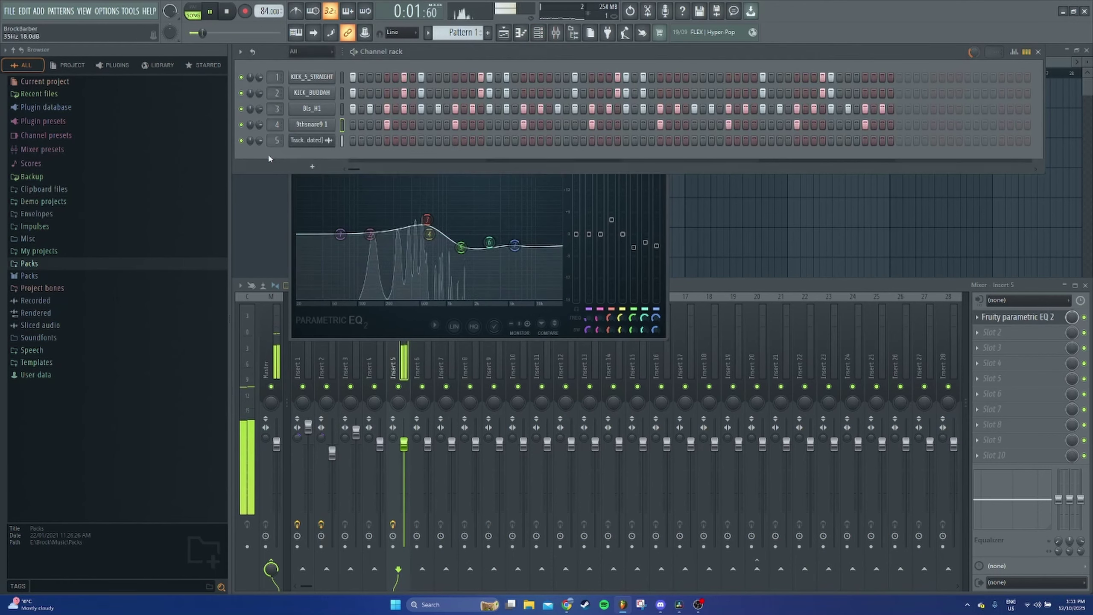
left_click(324, 145)
left_click(355, 190)
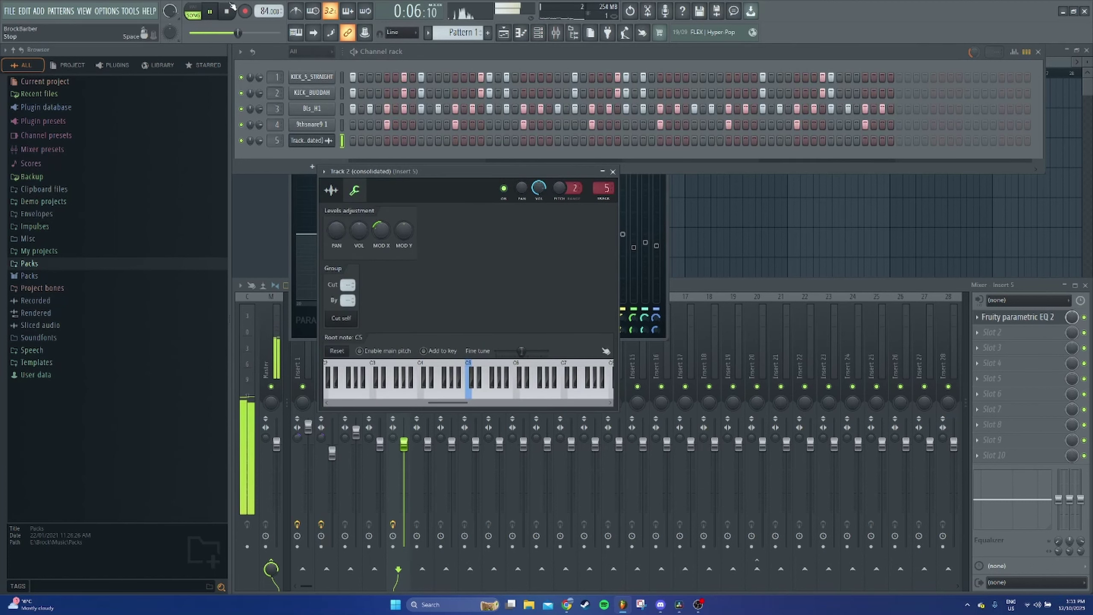
left_click(329, 193)
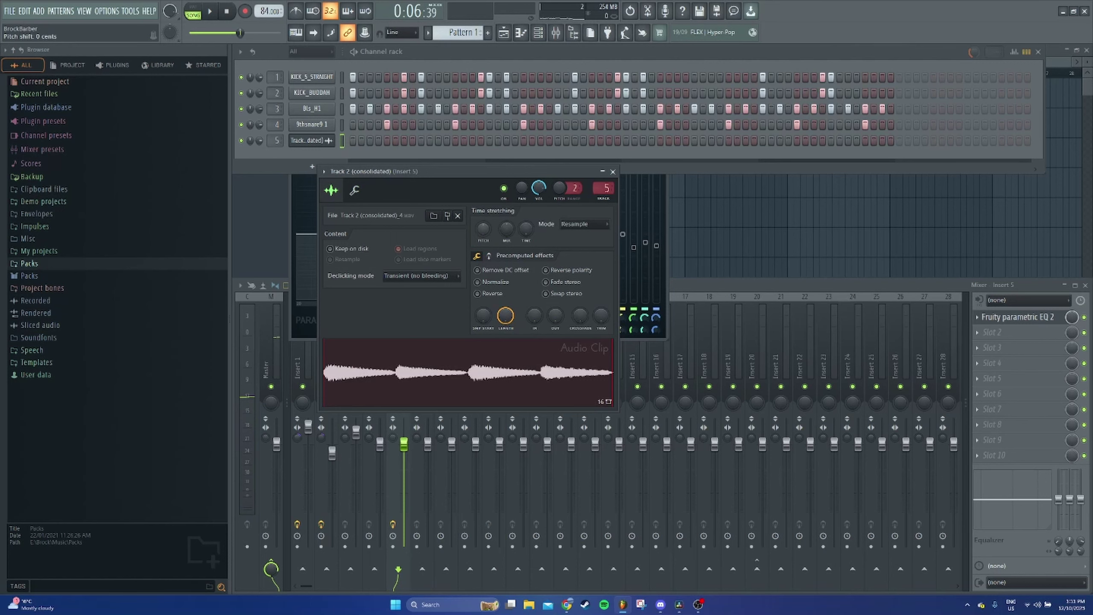
left_click(274, 204)
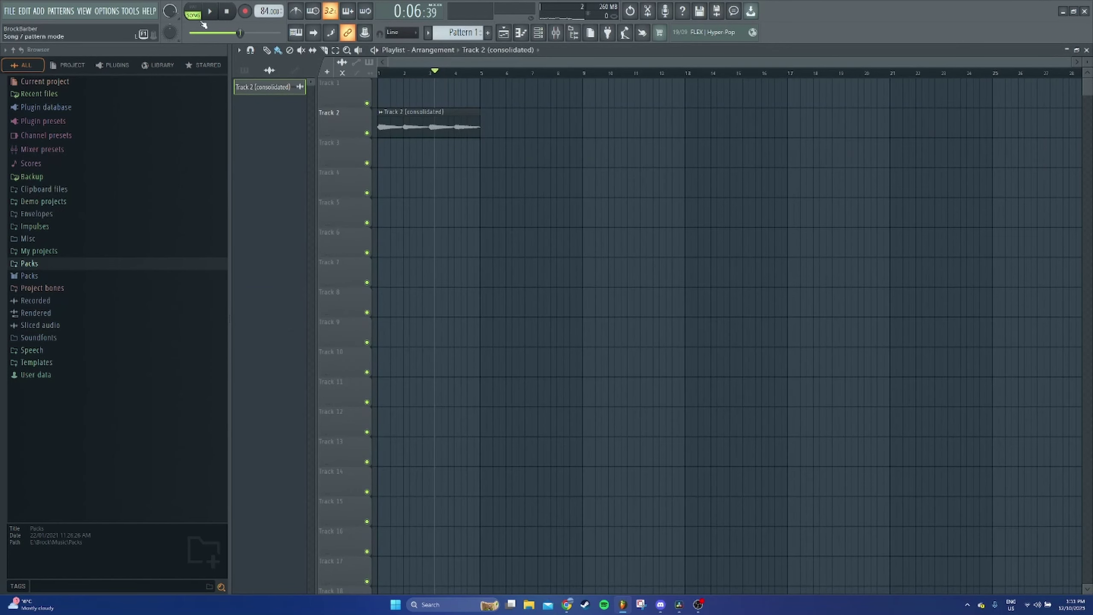
Stop playback and paint four consecutive Pattern 1 clips on playlist Track 1, filling bars 1 to 16
left_click(208, 17)
left_click(555, 32)
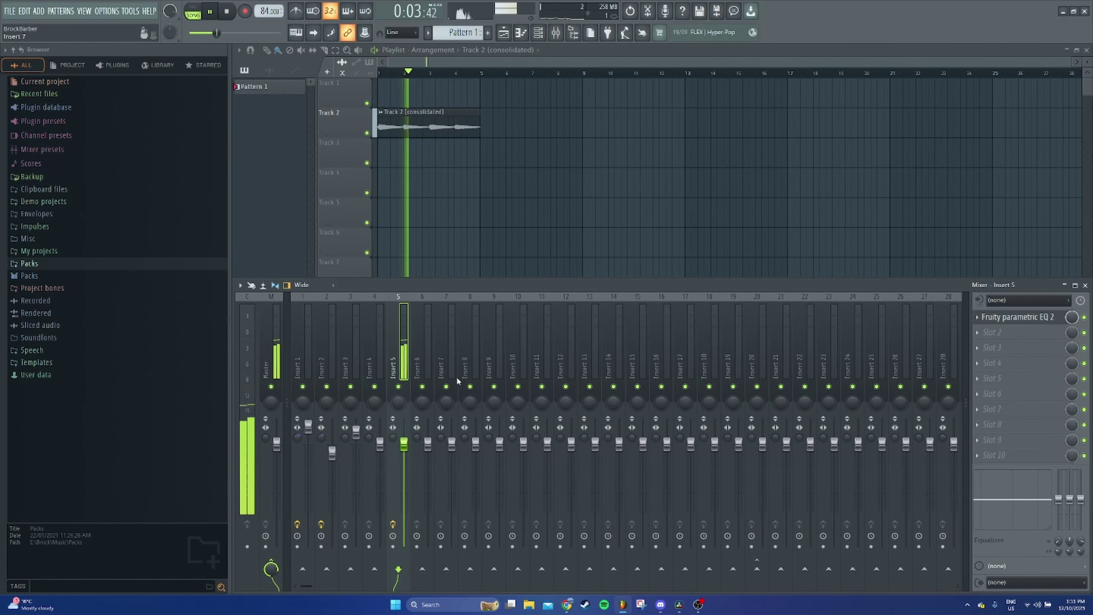
left_click(263, 91)
left_click(210, 12)
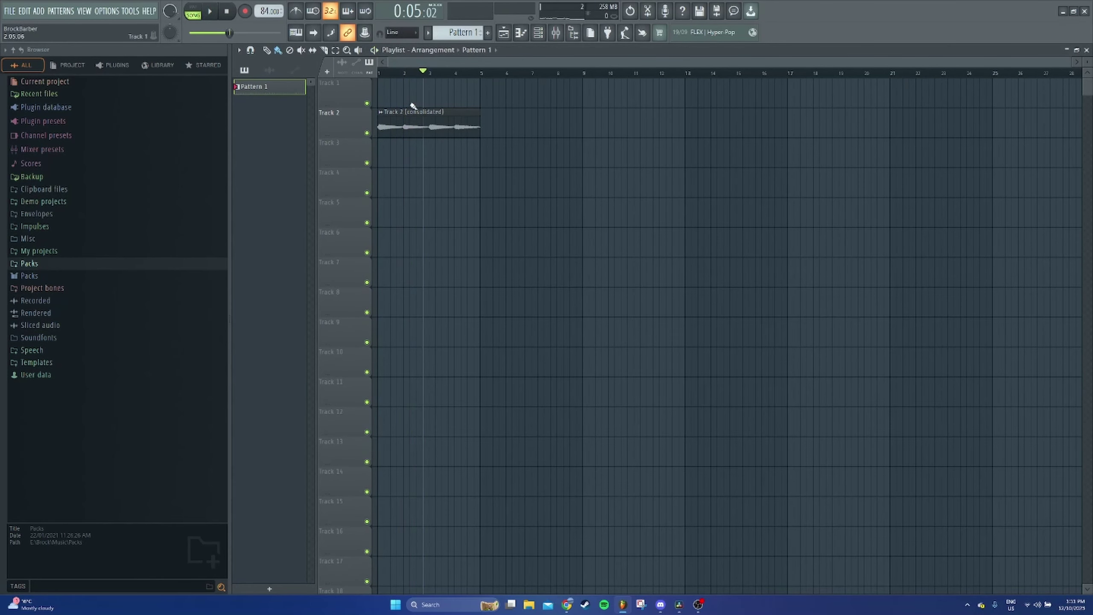
mouse_move(414, 91)
left_mouse_down()
mouse_move(736, 101)
mouse_move(712, 101)
left_mouse_up()
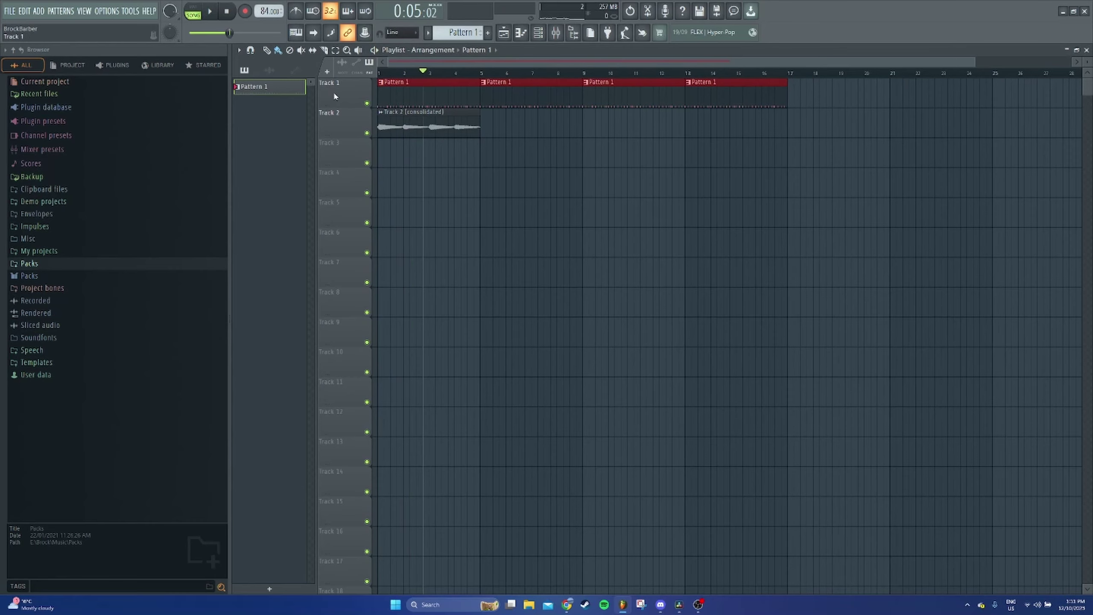
Repeat the Track 2 (consolidated) audio clip three more times on playlist Track 2, filling bars 5 to 16
left_click(275, 71)
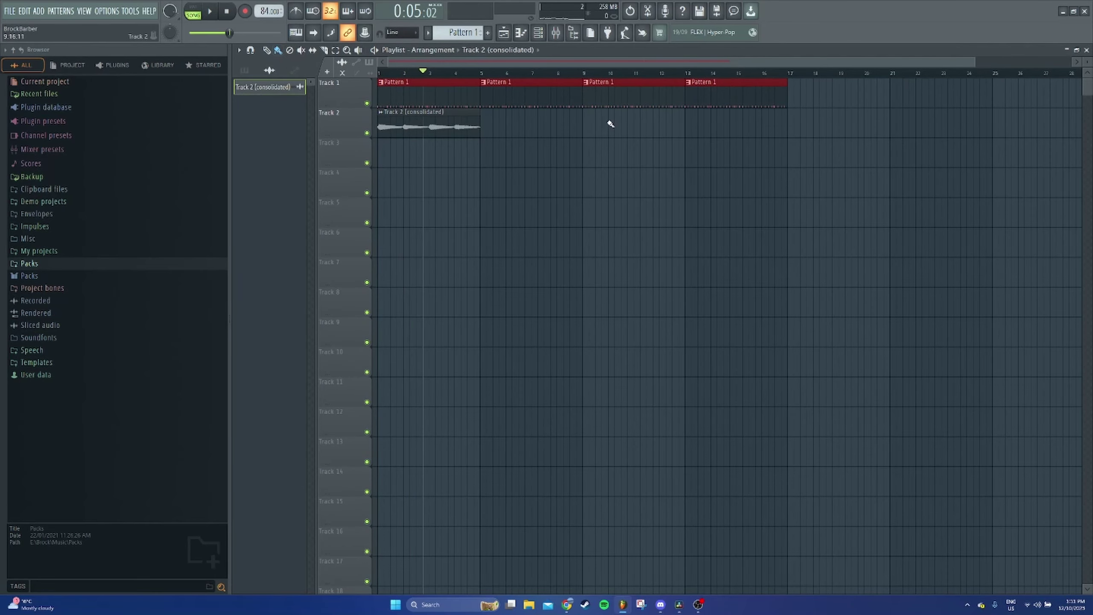
left_click_drag(975, 63, 1090, 62)
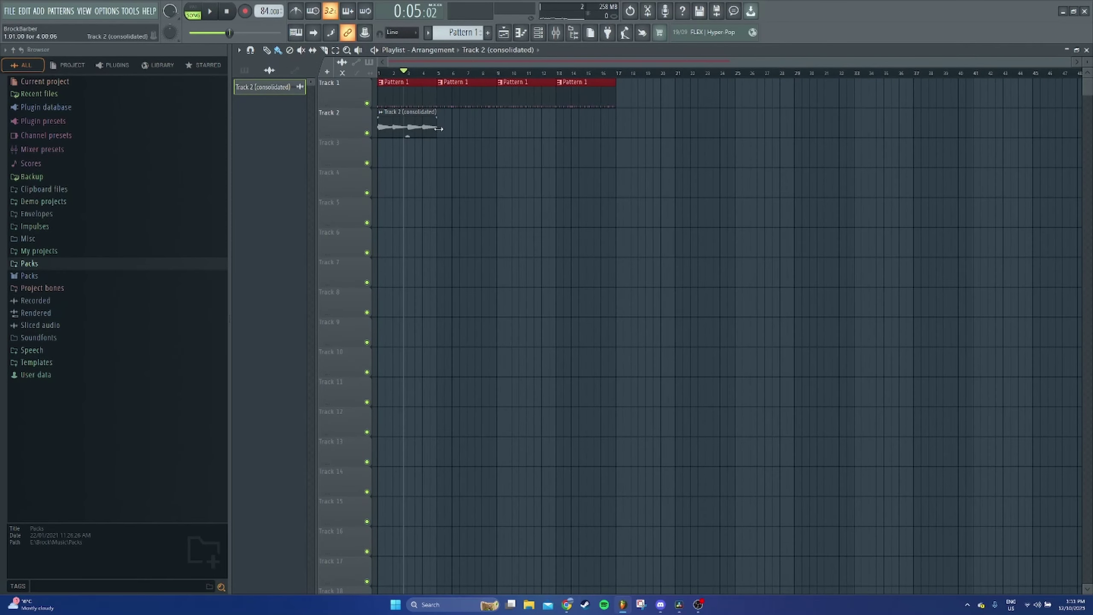
left_click(450, 131)
left_click_drag(624, 130, 608, 128)
right_click(544, 125)
right_click(601, 125)
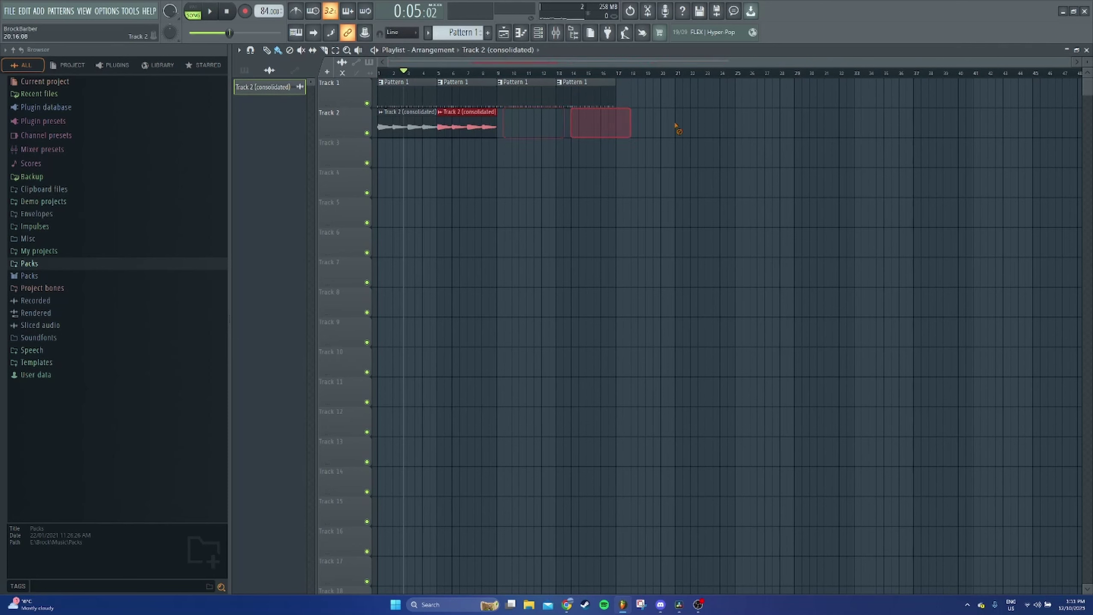
left_click(528, 125)
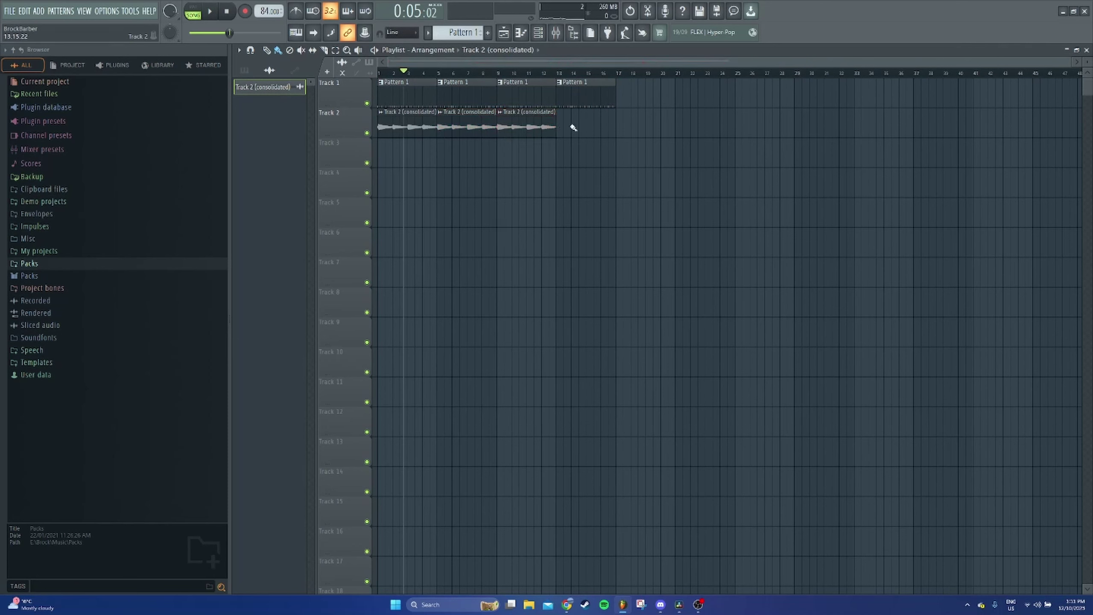
left_click(586, 126)
Play the arrangement from the start and lower the Insert 3 fader to about -3.3 dB
left_click(248, 73)
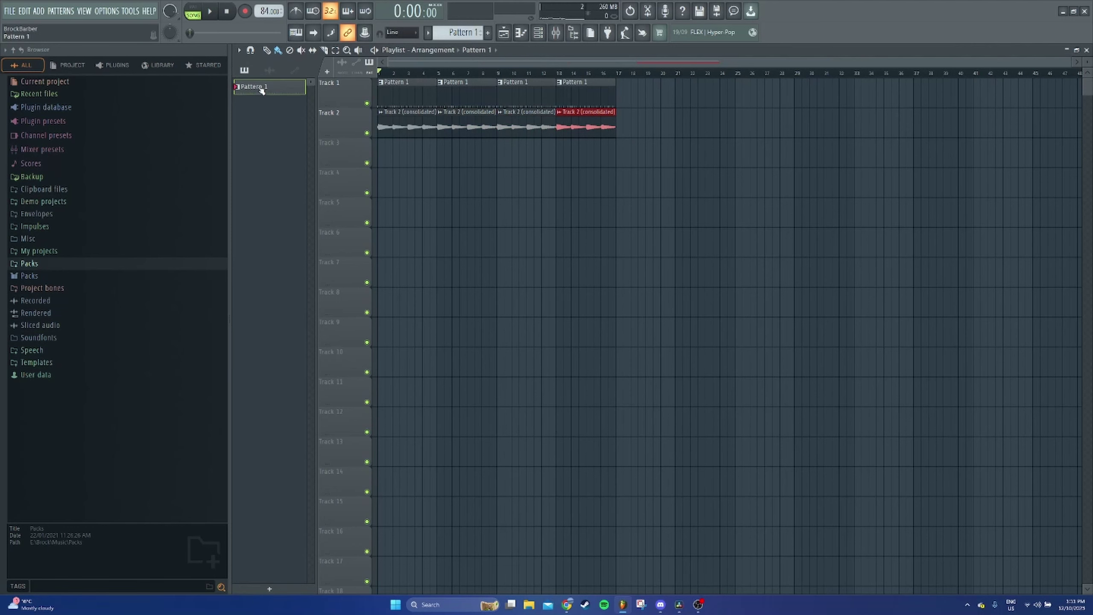
key("space")
key("F9")
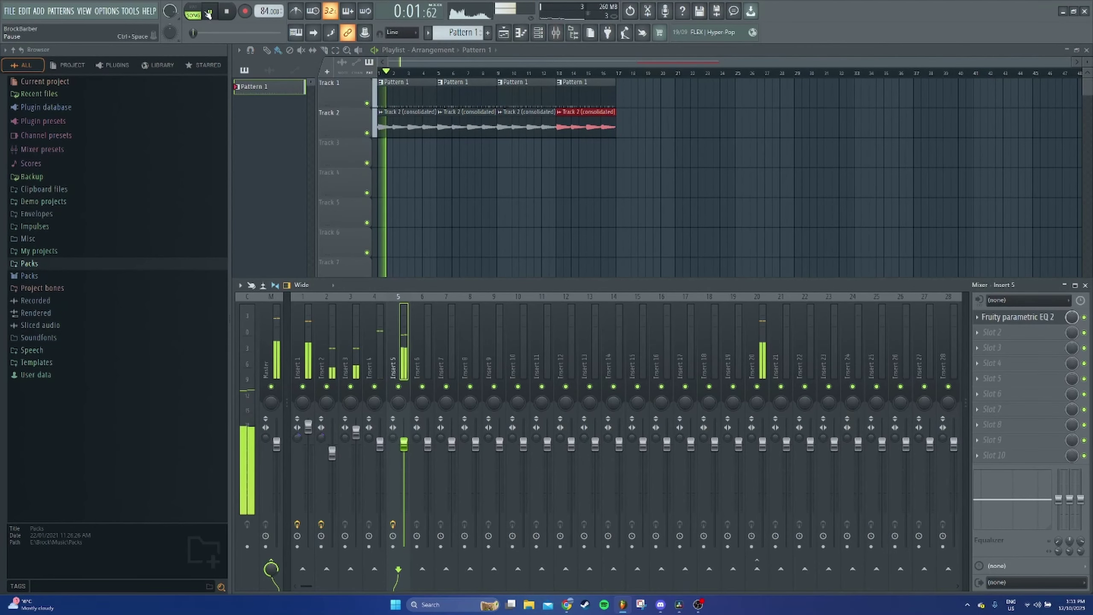
left_click_drag(357, 431, 356, 459)
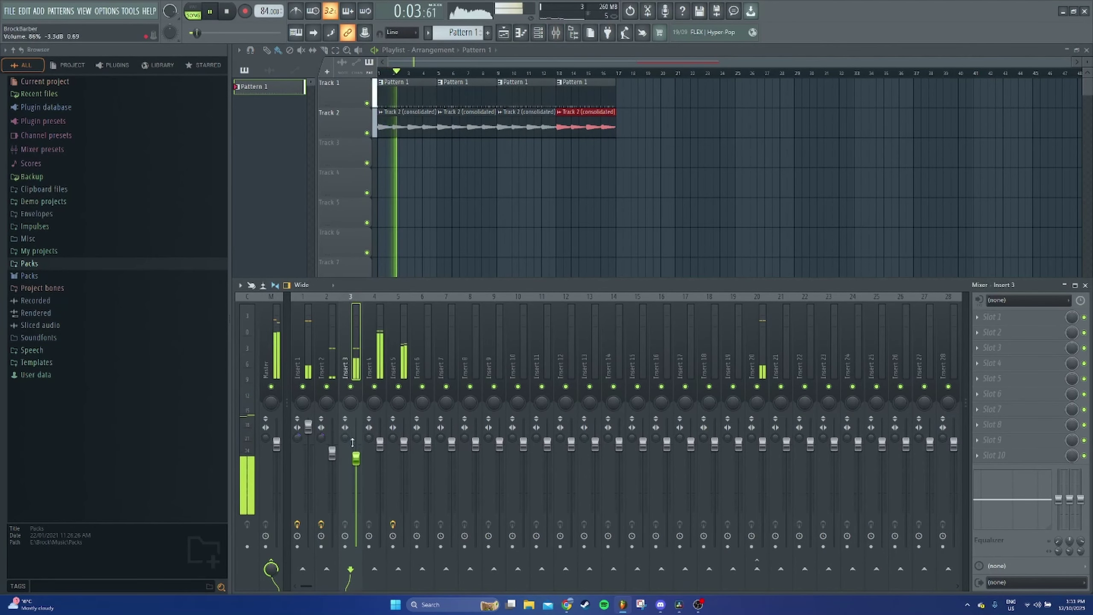
Solo mixer Insert 4 and load Fruity Parametric EQ 2 in its first effect slot
left_click(377, 371)
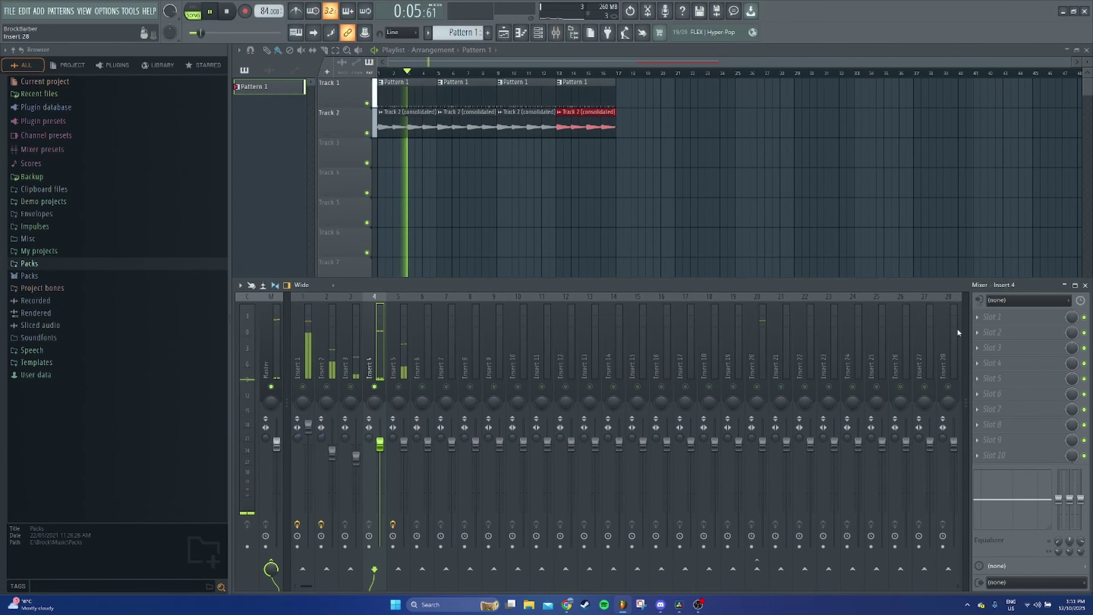
left_click(994, 316)
left_click(721, 368)
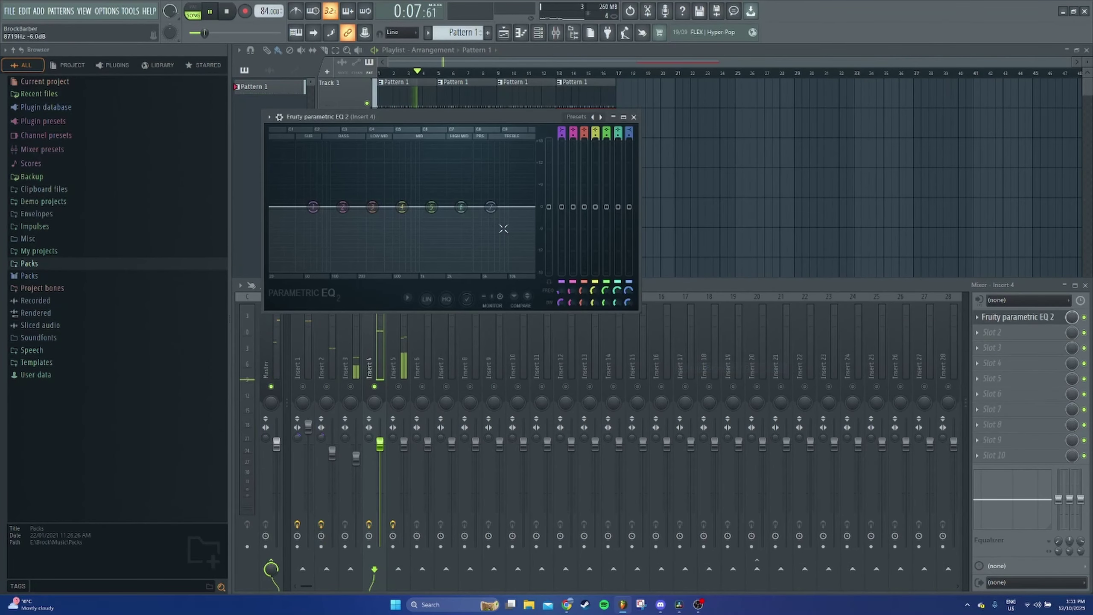
Shape Insert 4's EQ by boosting bands 4 and 6 and cutting low bands 1 and 3
left_click_drag(461, 207, 464, 197)
left_click_drag(615, 304, 615, 315)
left_click_drag(461, 192, 466, 193)
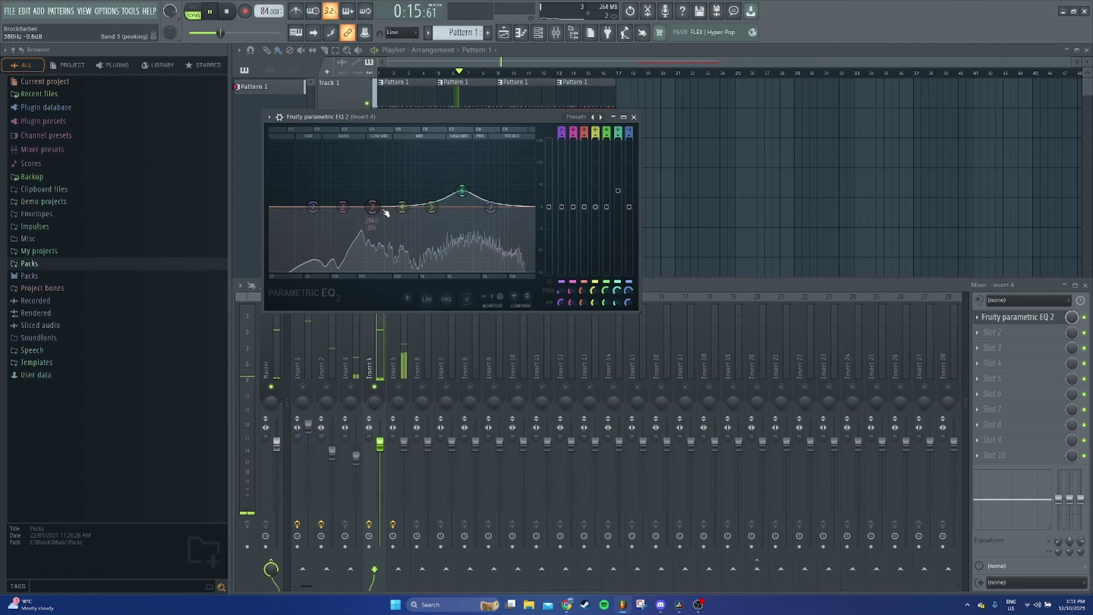
left_click_drag(373, 207, 315, 218)
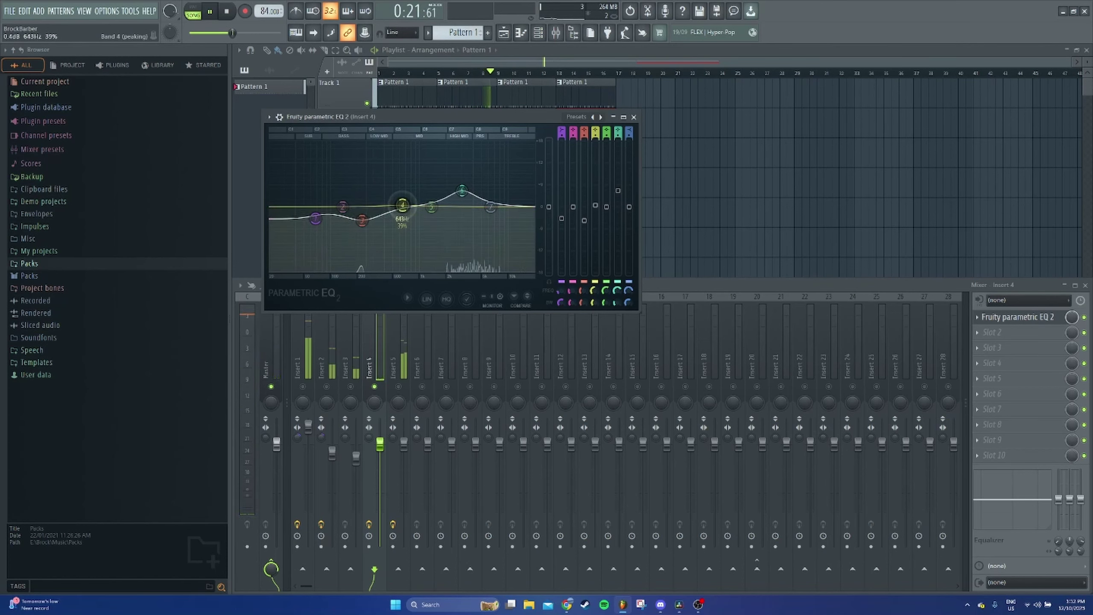
left_click_drag(393, 192, 395, 187)
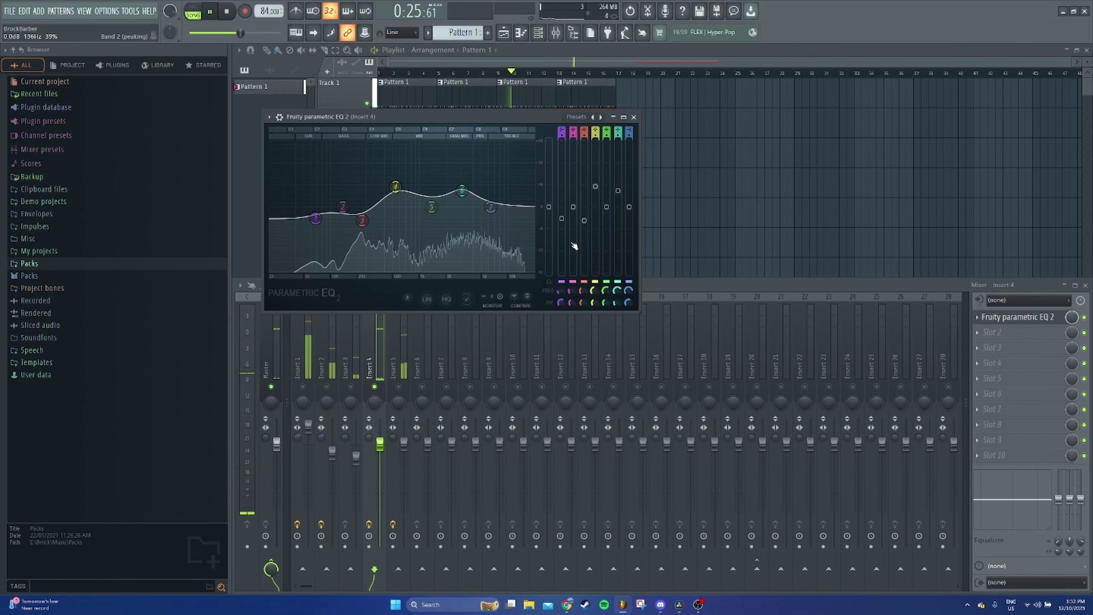
Load Fruity Reeverb 2 in Insert 4's second effect slot and set its mix level to 25%
left_click(993, 333)
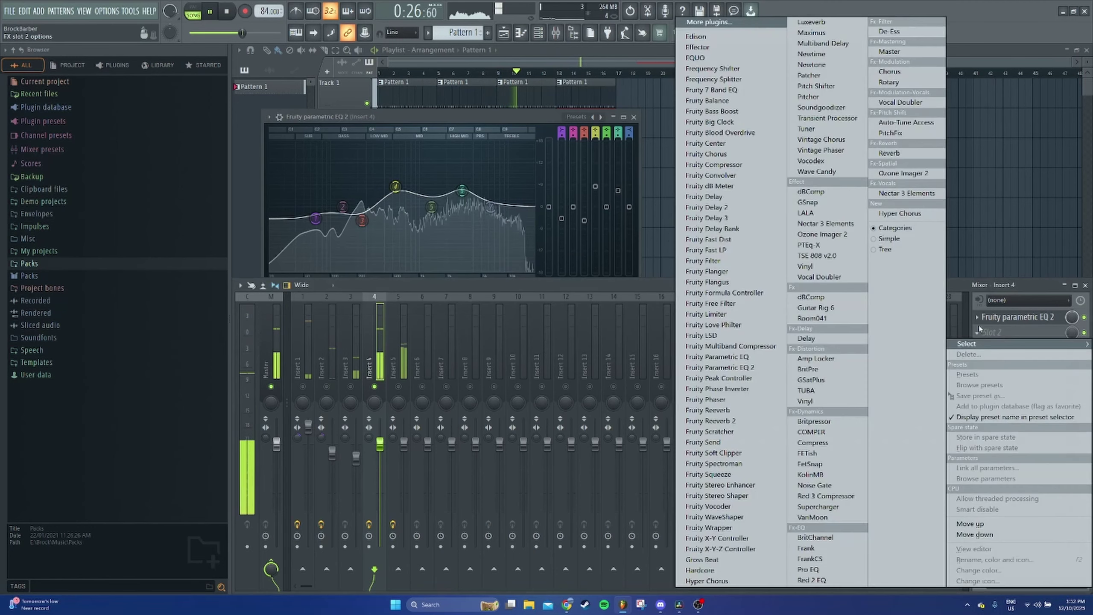
left_click(732, 421)
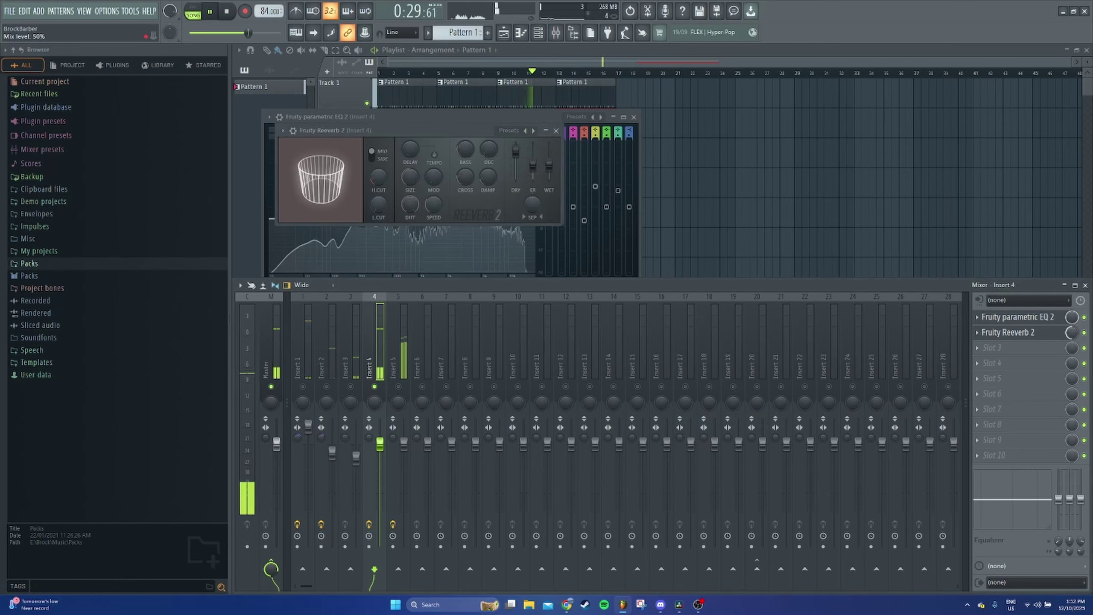
left_click_drag(465, 149, 465, 138)
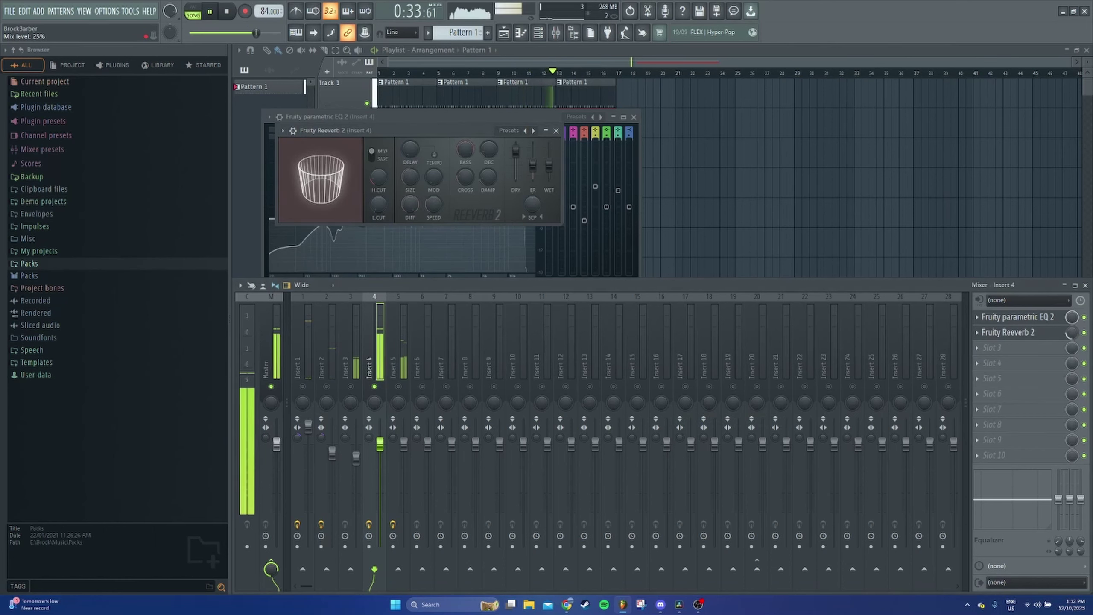
Load Room041 in Insert 4's third effect slot, lower its decay and close the open effect windows
left_click(1001, 347)
left_click(814, 318)
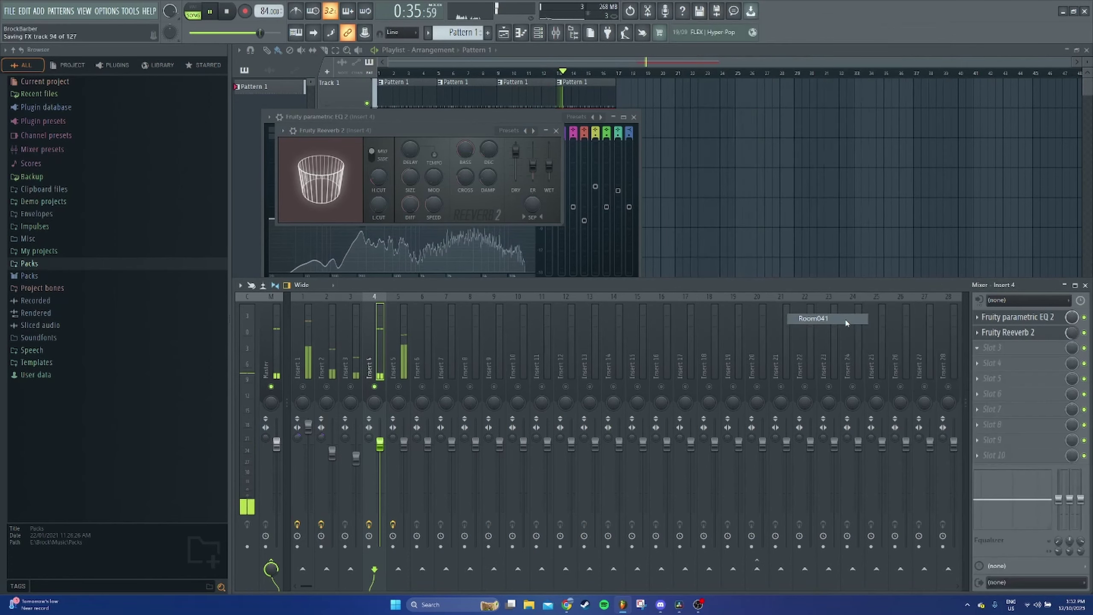
left_click_drag(485, 196, 483, 209)
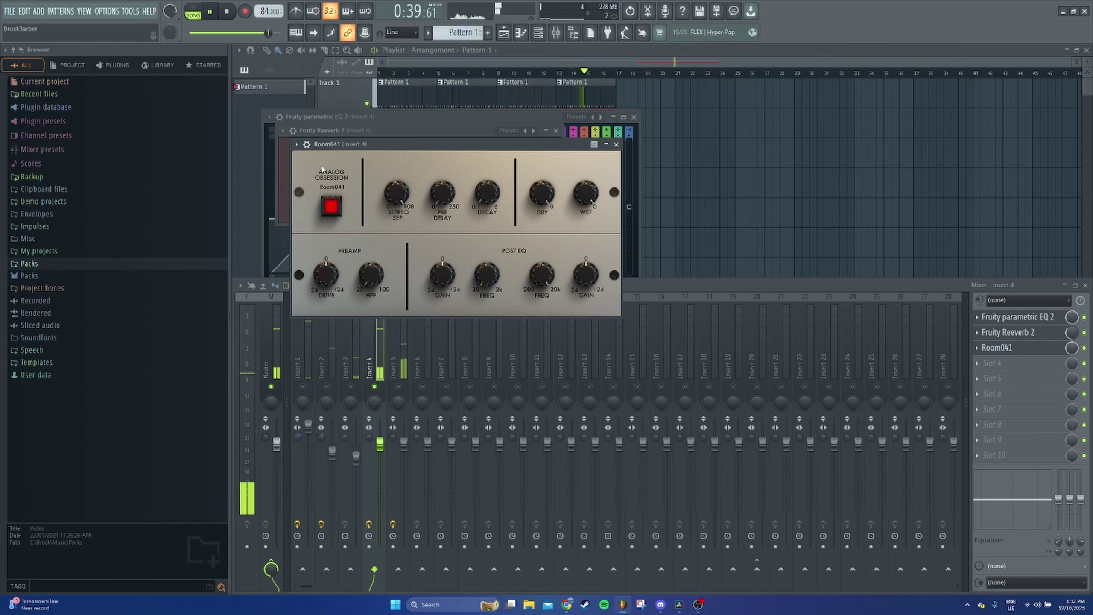
left_click(616, 144)
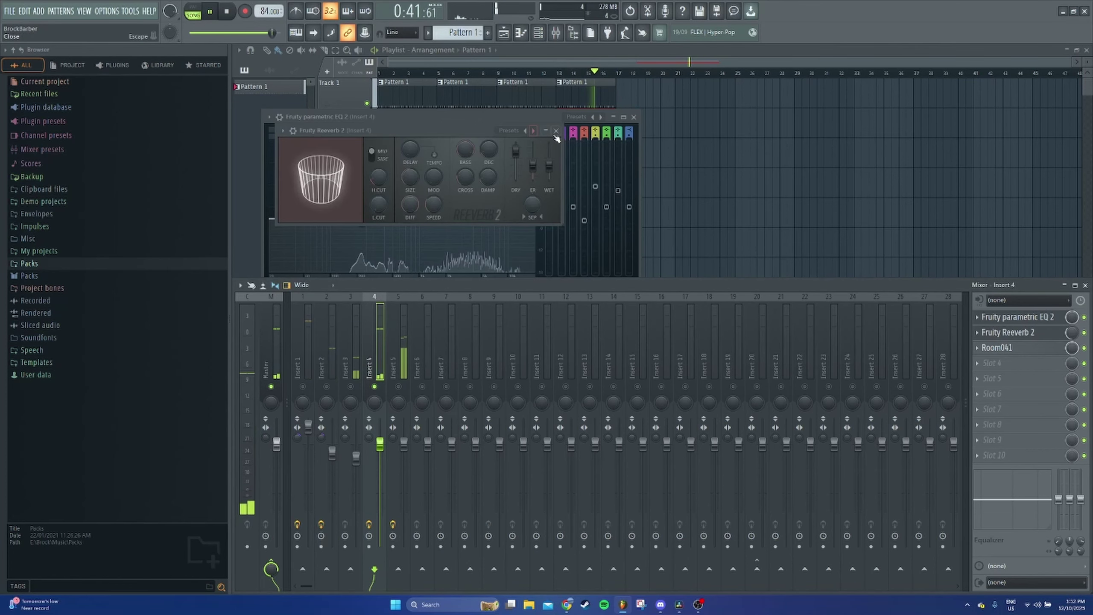
left_click(556, 130)
left_click(634, 117)
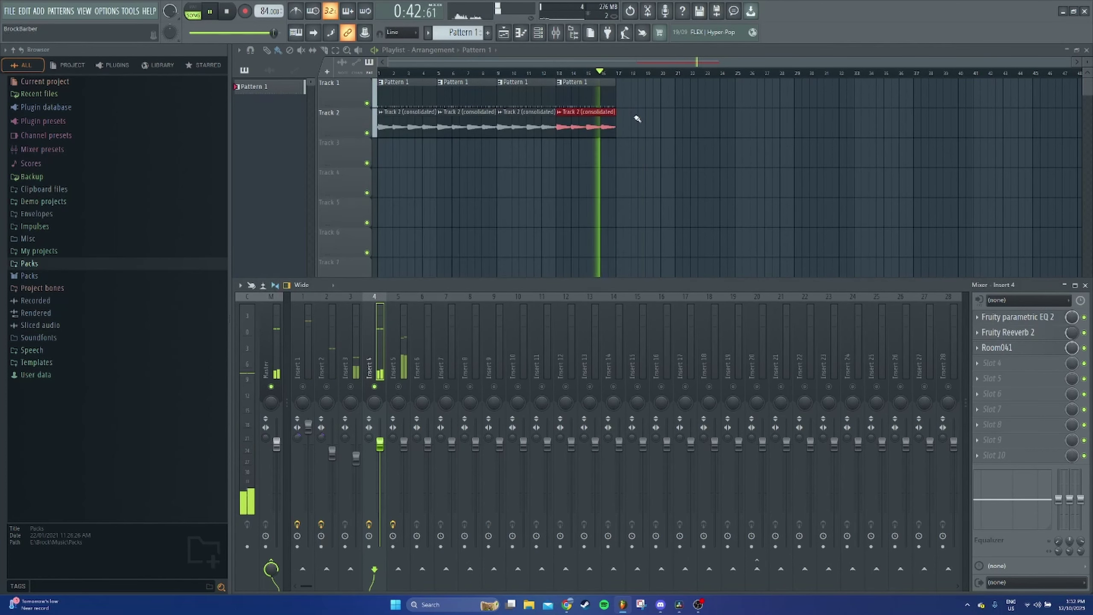
Take Insert 4 out of solo so all mixer tracks play
left_click(993, 378)
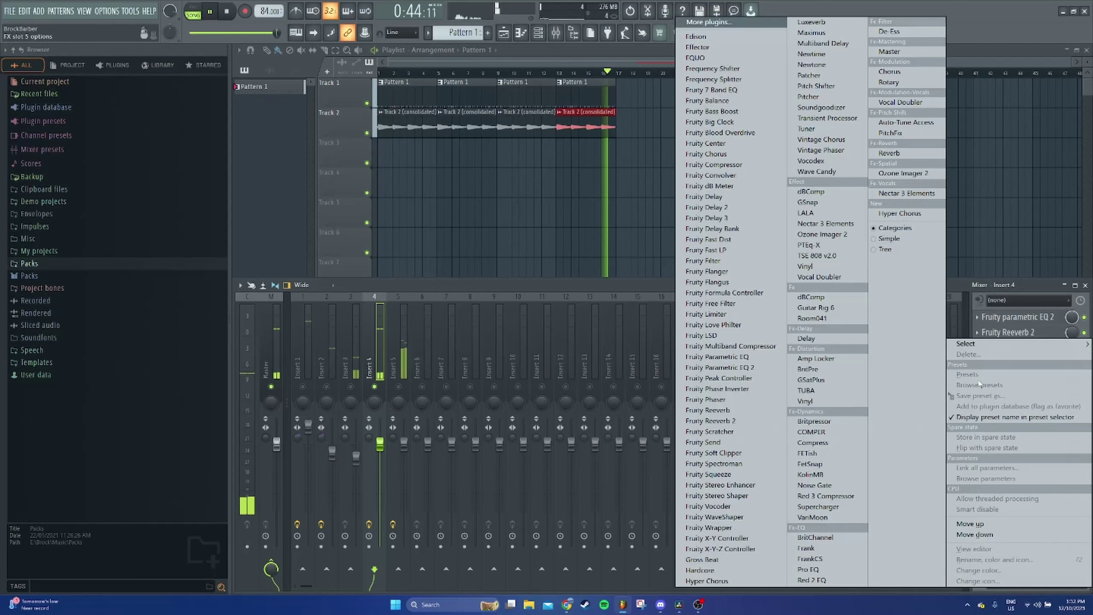
right_click(375, 387)
right_click(375, 387)
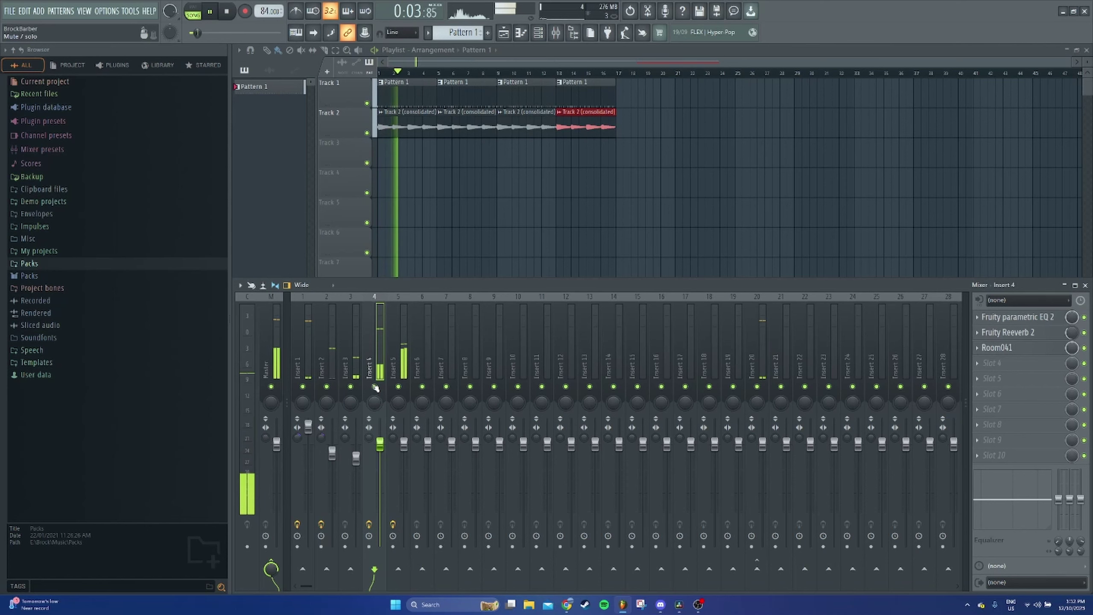
Solo Insert 3 and randomize the note velocities of the Bls_H1 channel in Pattern 1, using a different seed
right_click(351, 386)
left_click(998, 317)
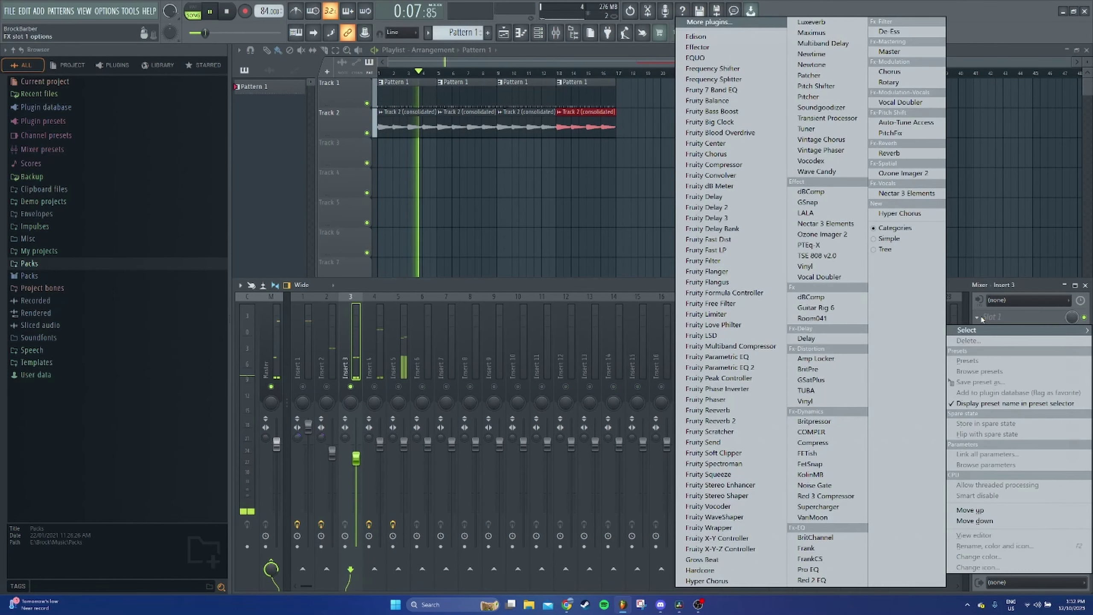
left_click(538, 33)
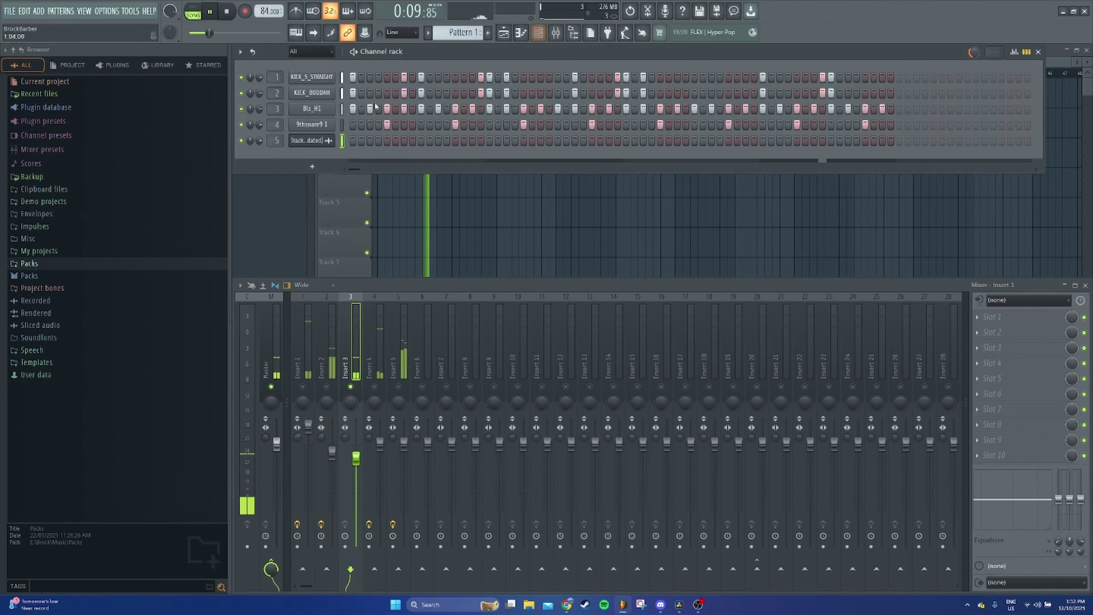
right_click(314, 107)
left_click(362, 108)
left_click(250, 50)
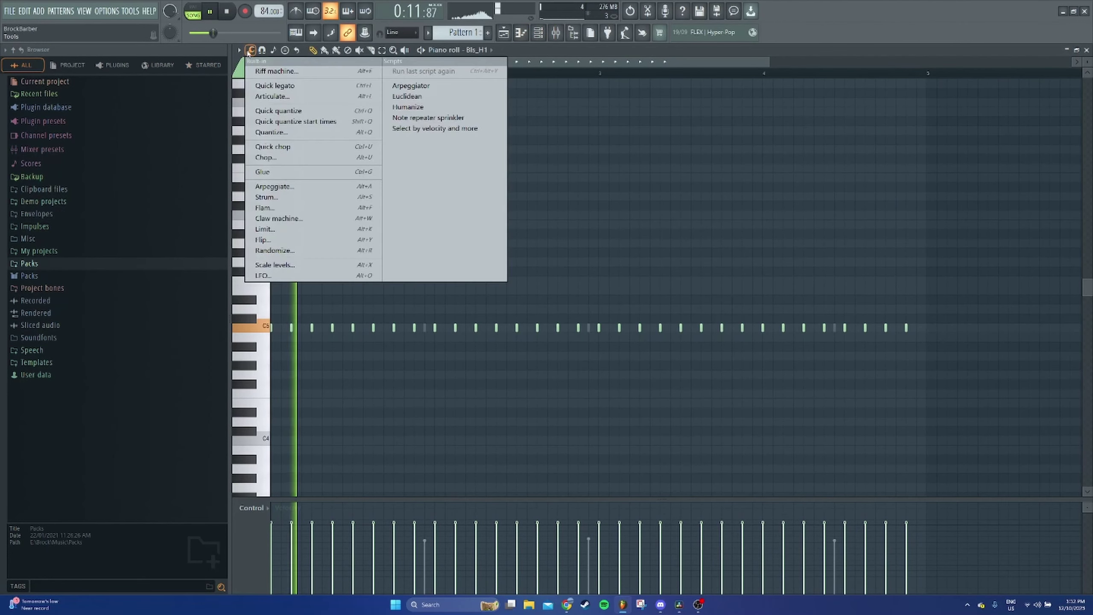
left_click(275, 257)
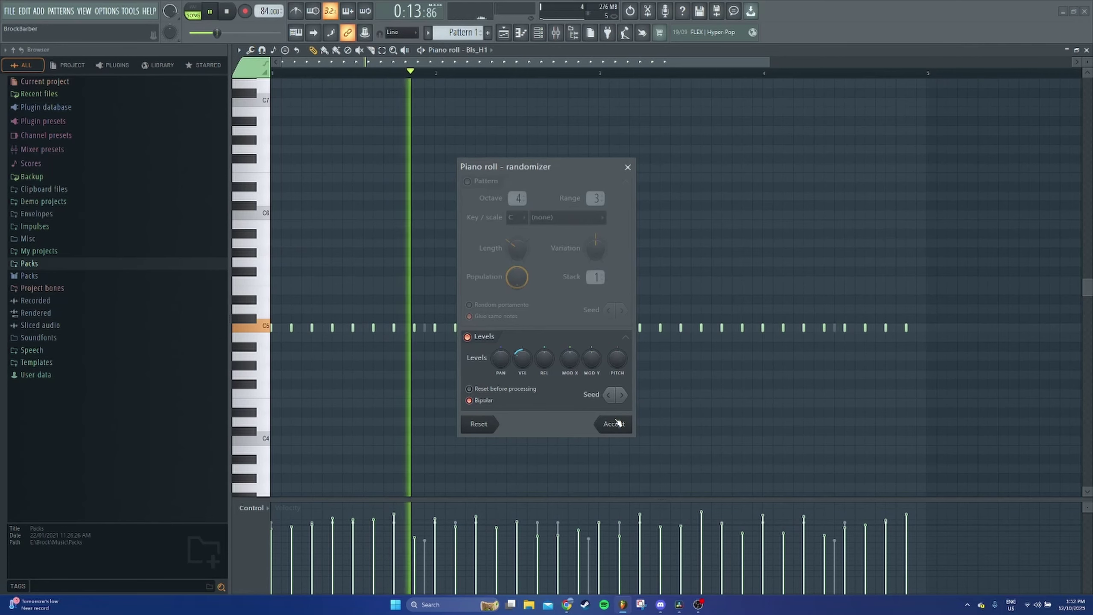
left_click(622, 395)
left_click(619, 425)
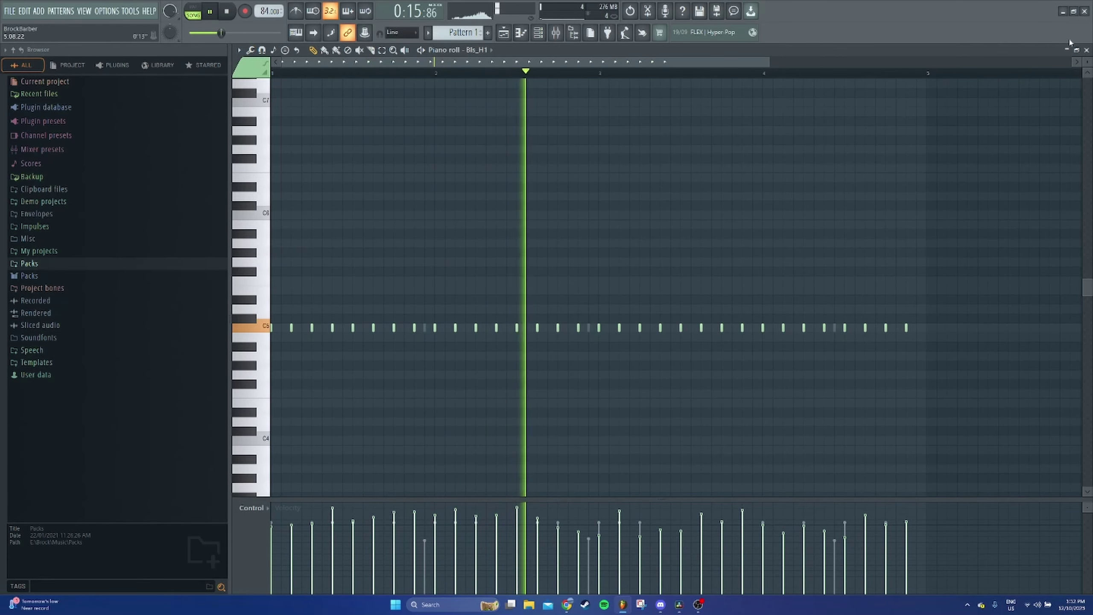
left_click(1087, 51)
Load dBComp in Insert 3's first effect slot with a 90% mix and external sidechain on, and raise the track volume to -0.6 dB
left_click(1008, 317)
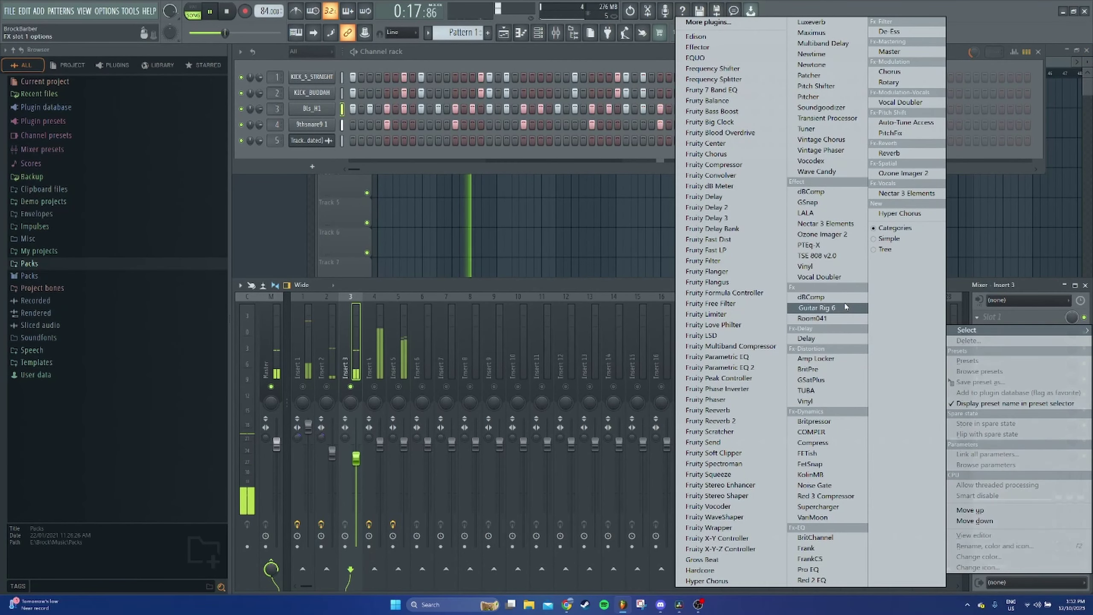
left_click(827, 301)
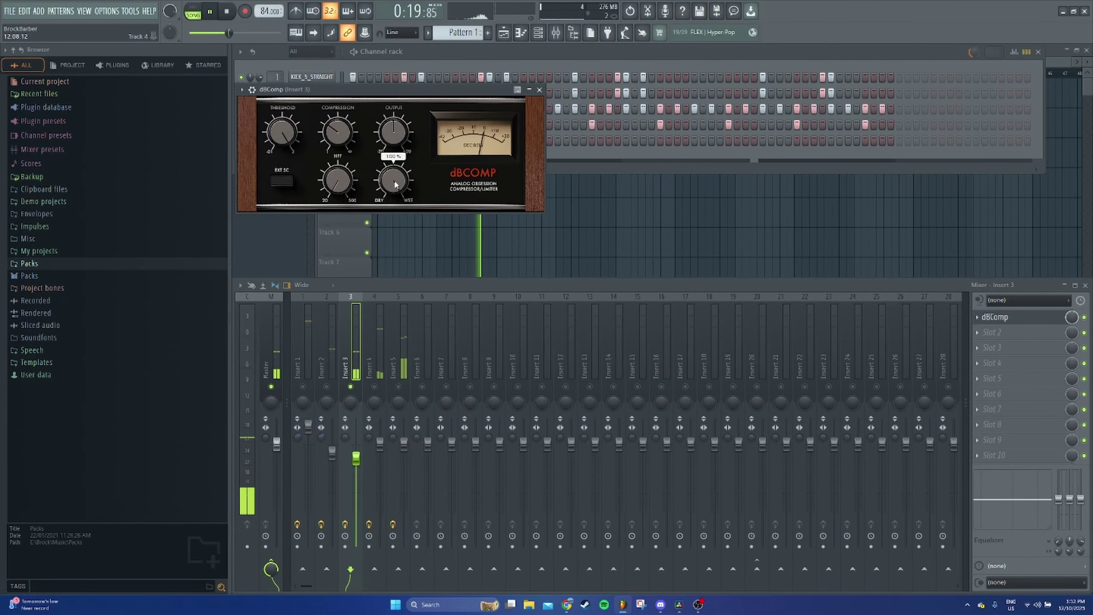
left_click_drag(395, 184, 408, 202)
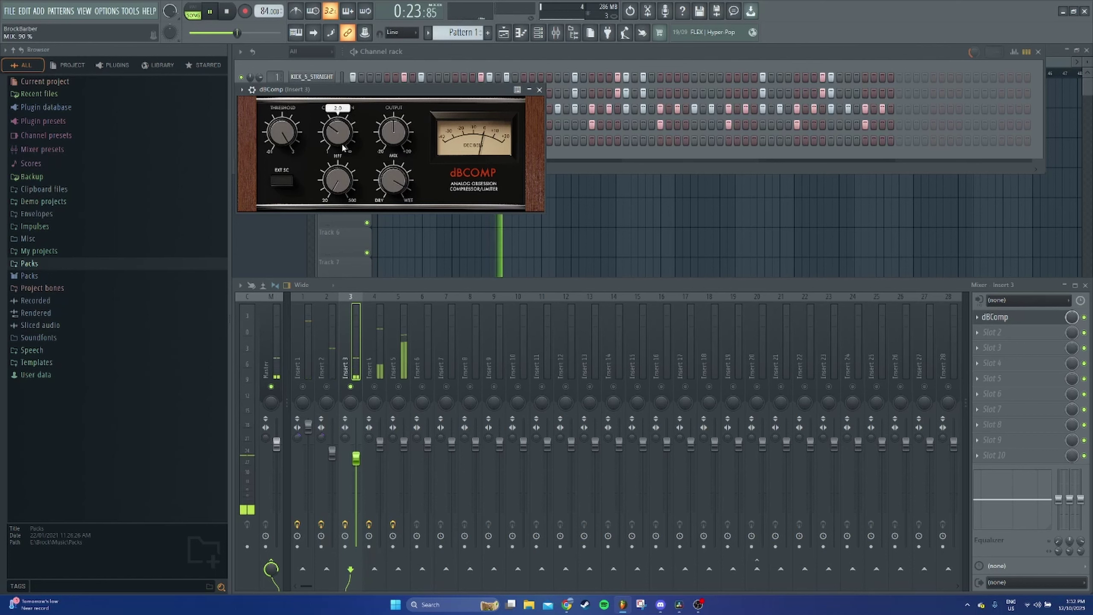
left_click(291, 178)
left_click_drag(356, 459, 359, 450)
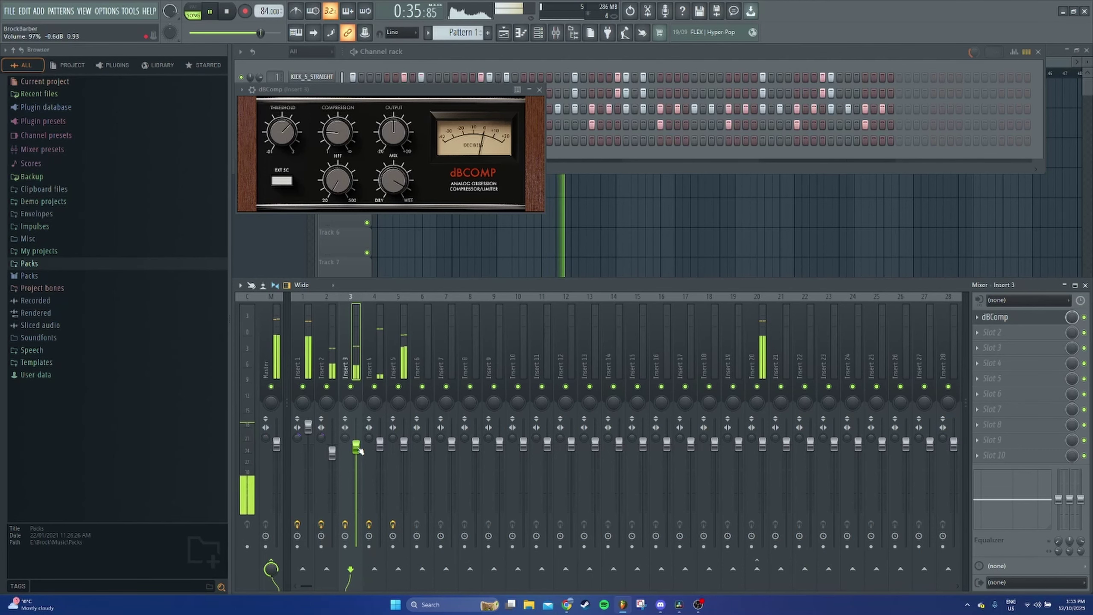
Solo Insert 1 and load GSatPlus in its third effect slot with the factory preset Crazy
right_click(302, 386)
left_click(306, 363)
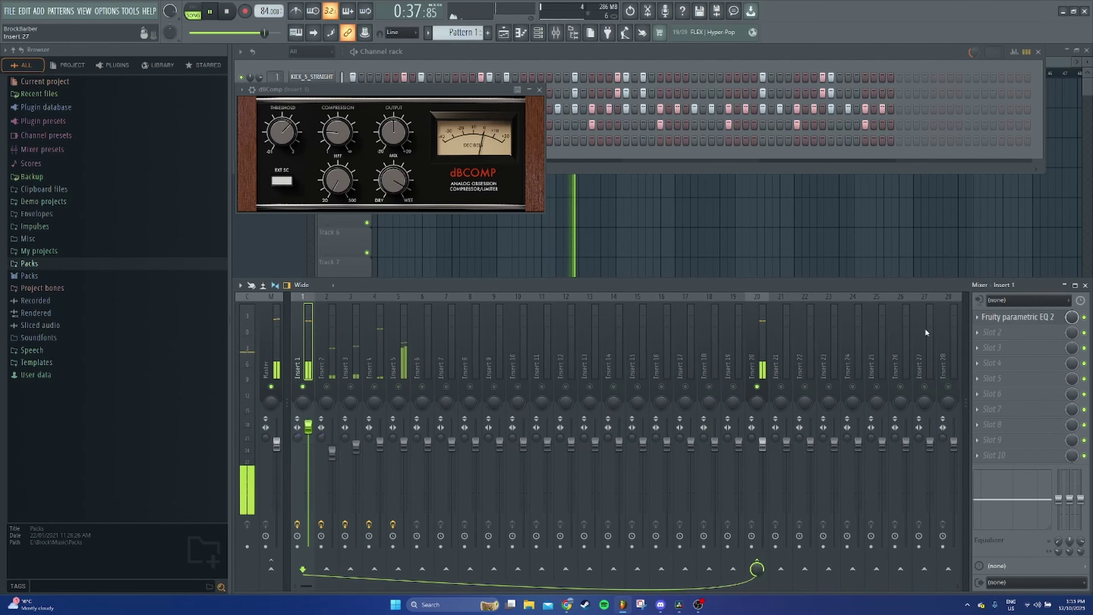
left_click(990, 347)
left_click(812, 379)
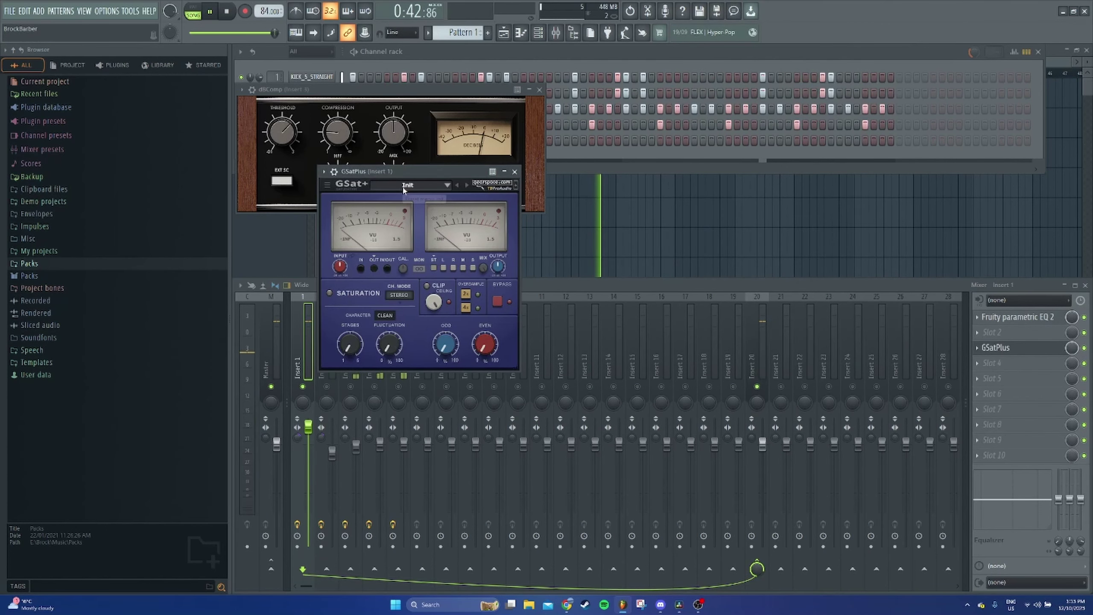
left_click(403, 185)
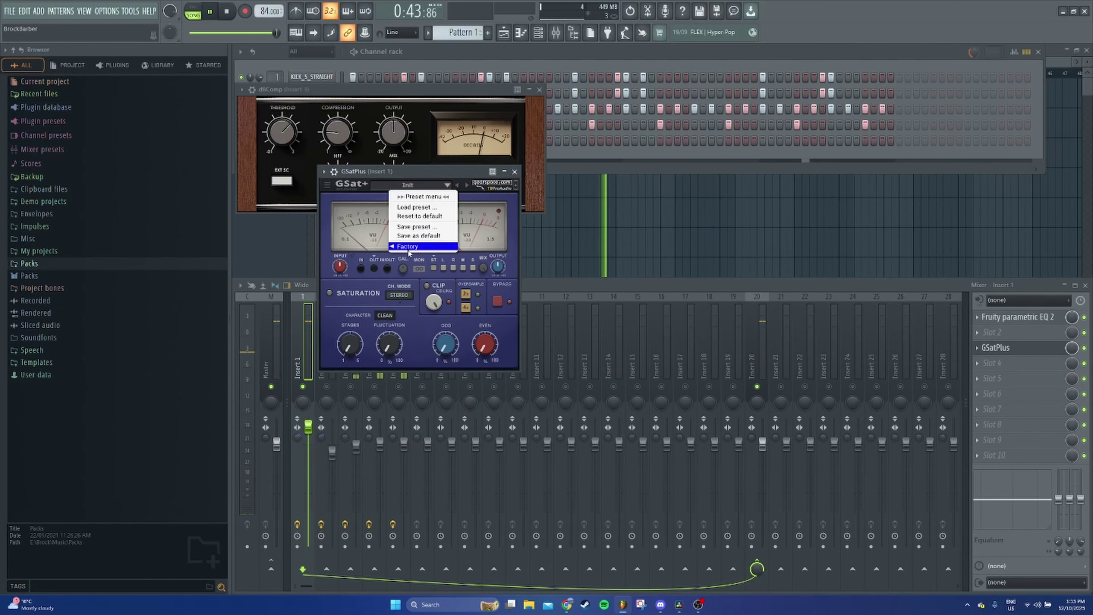
mouse_move(398, 237)
left_click(366, 287)
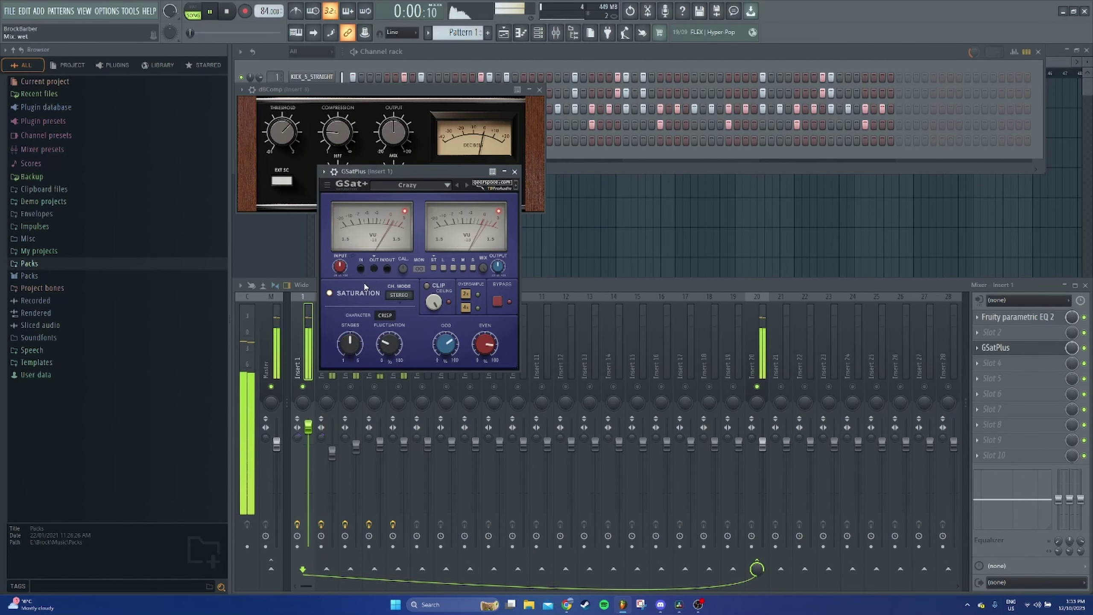
Switch the solo to Insert 2 and load Fruity Multiband Compressor in its second effect slot with the Bass boost preset
right_click(327, 387)
left_click(994, 332)
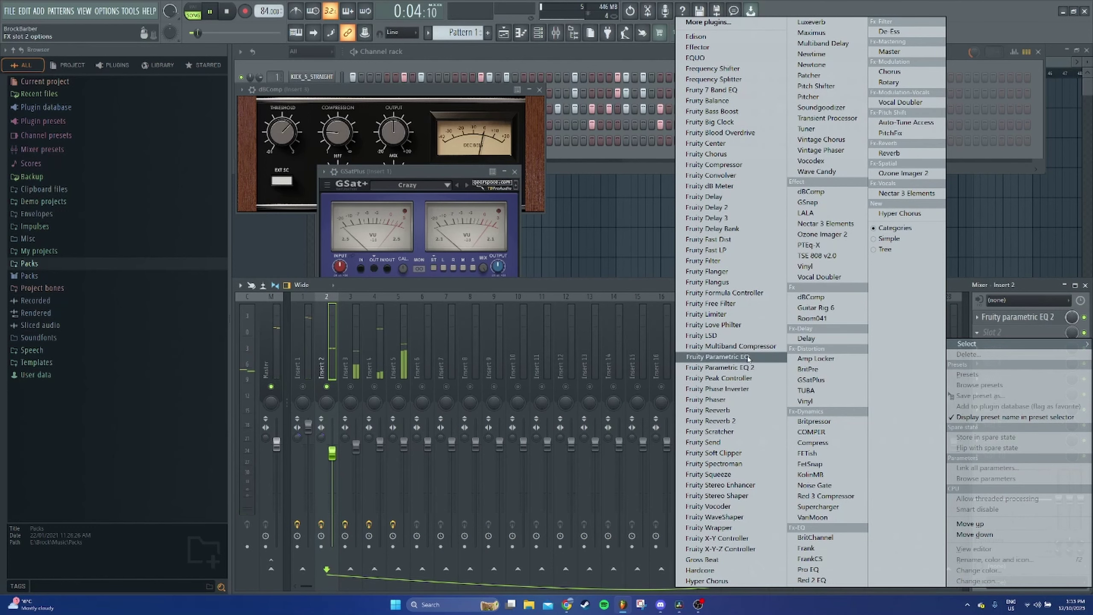
left_click(730, 346)
left_click(337, 185)
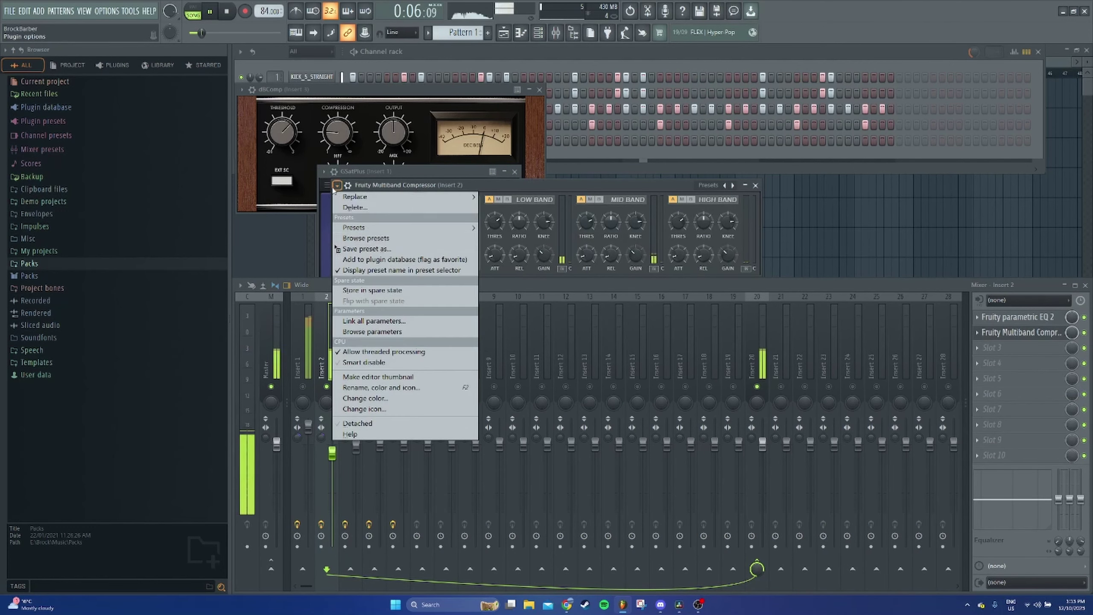
left_click(506, 246)
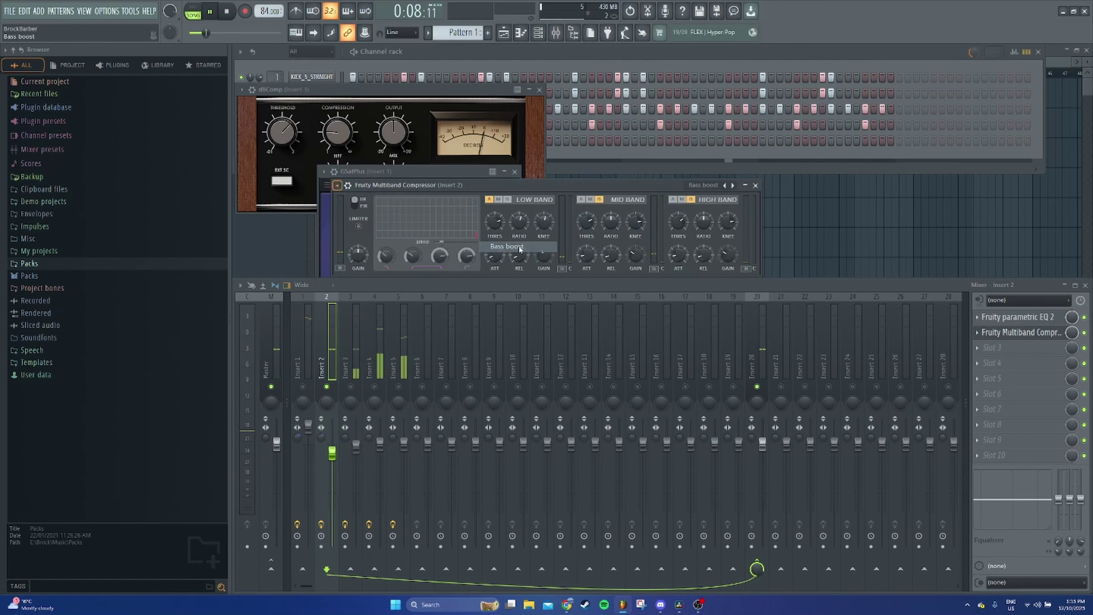
left_click(338, 185)
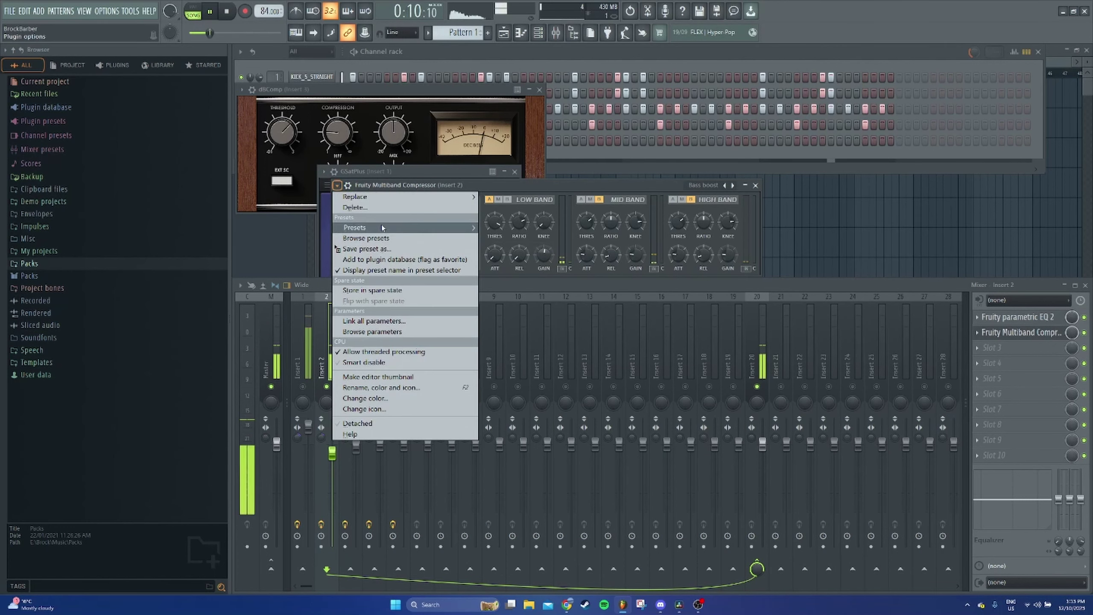
left_click(576, 213)
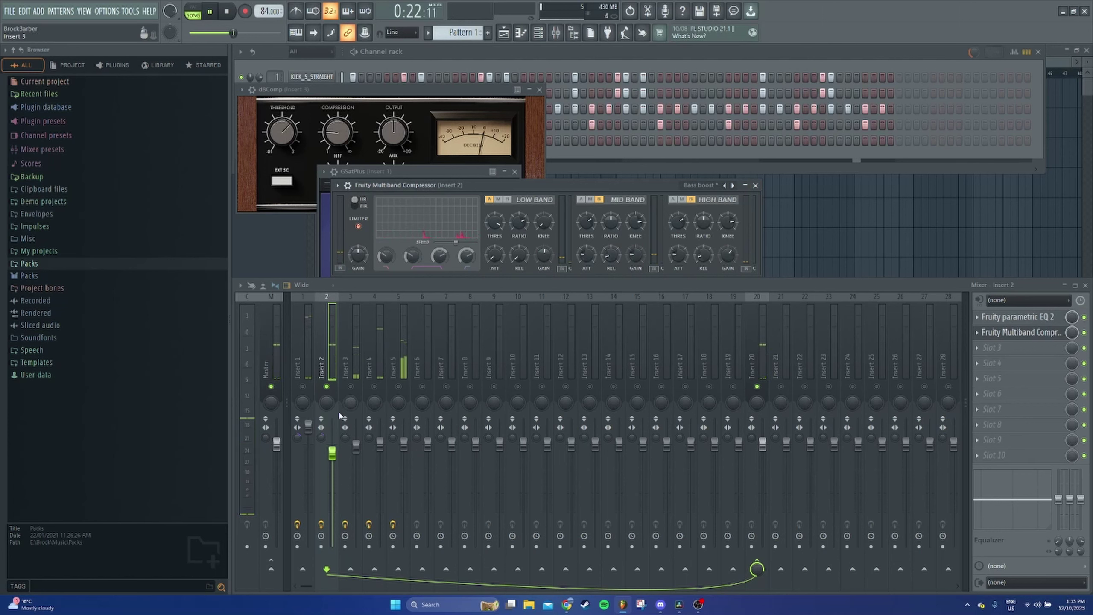
Pause the song, add an empty Pattern 2 with its default name and show its channel rack
key("F5")
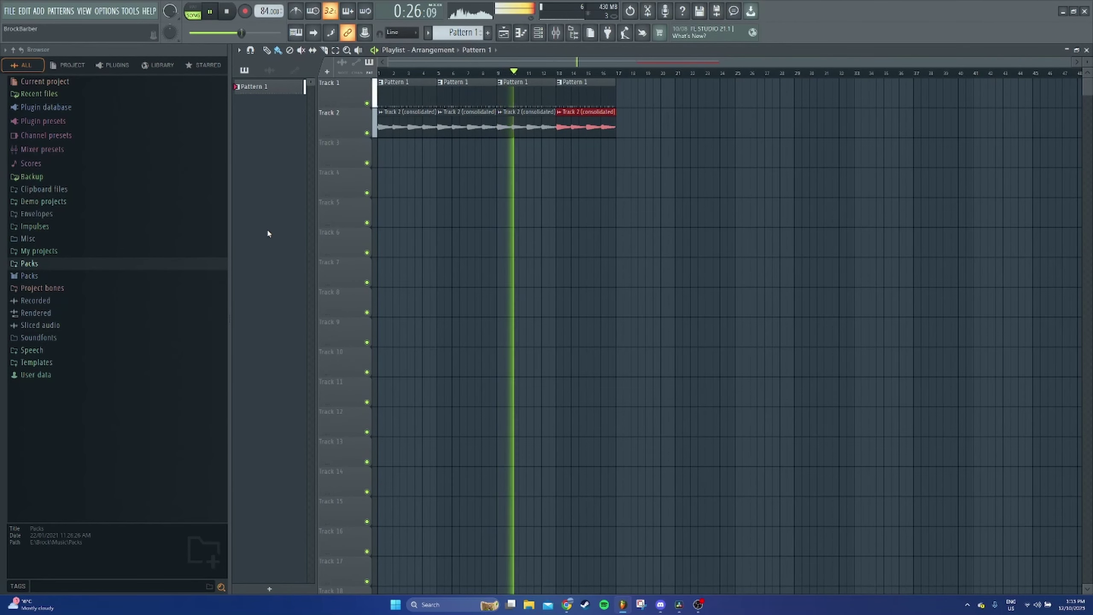
left_click(211, 12)
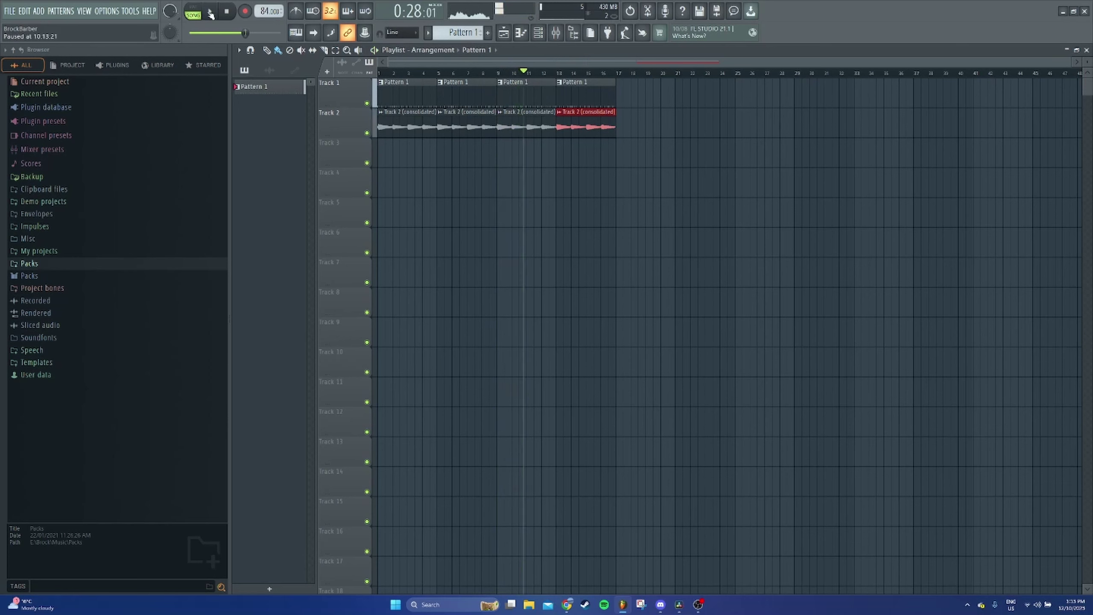
left_click(270, 589)
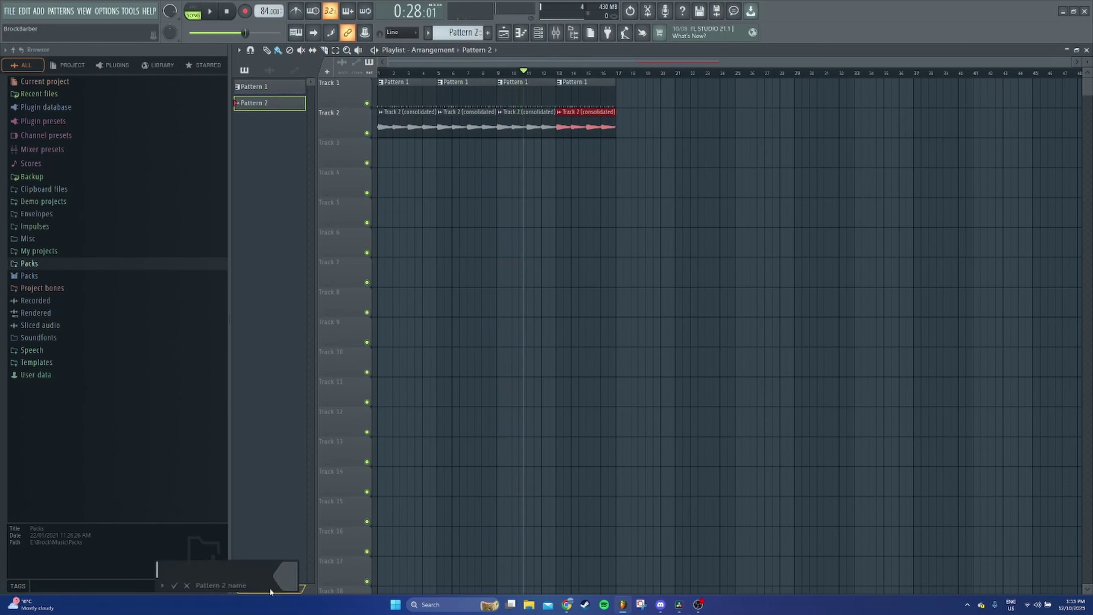
left_click(174, 585)
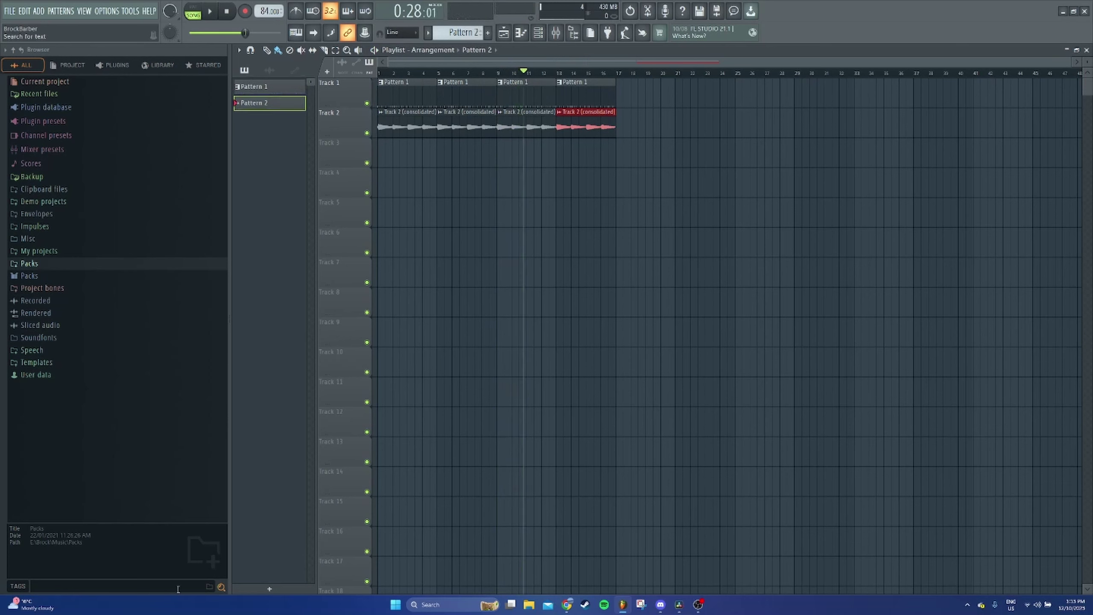
left_click(539, 33)
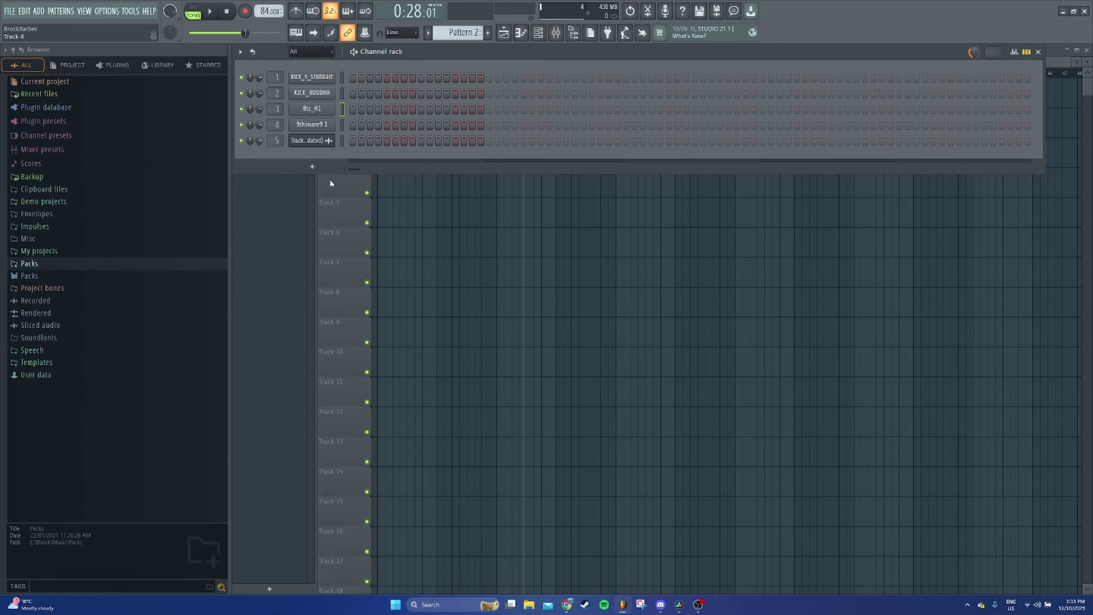
Open the BASS SOUNDS folder of the BurghRecords - Boom Bap Pack among the Hip-Hop sample packs
left_click(43, 276)
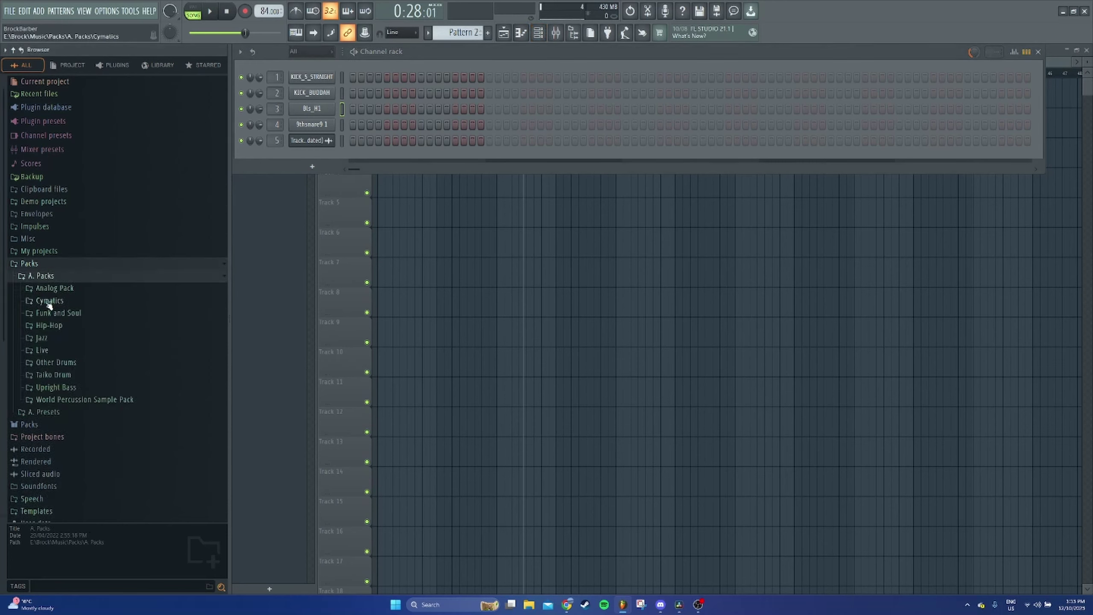
left_click(62, 326)
left_click(92, 291)
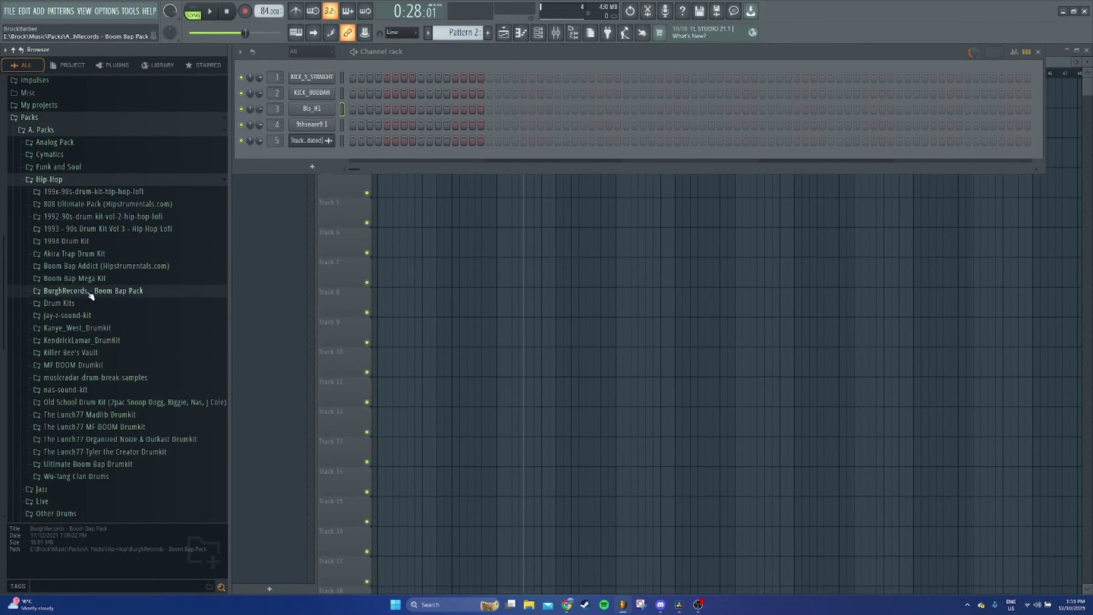
left_click(97, 304)
left_click(105, 305)
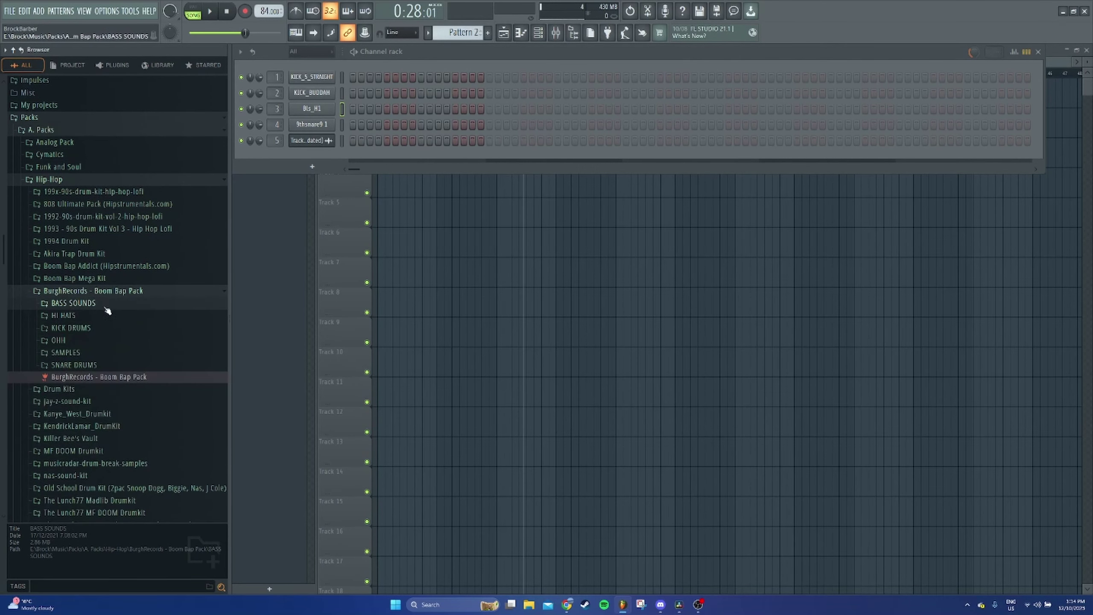
left_click(108, 306)
Audition the samples Bass (1) to Bass (6) and return to Bass (3)
left_click(104, 316)
left_click(103, 327)
left_click(101, 340)
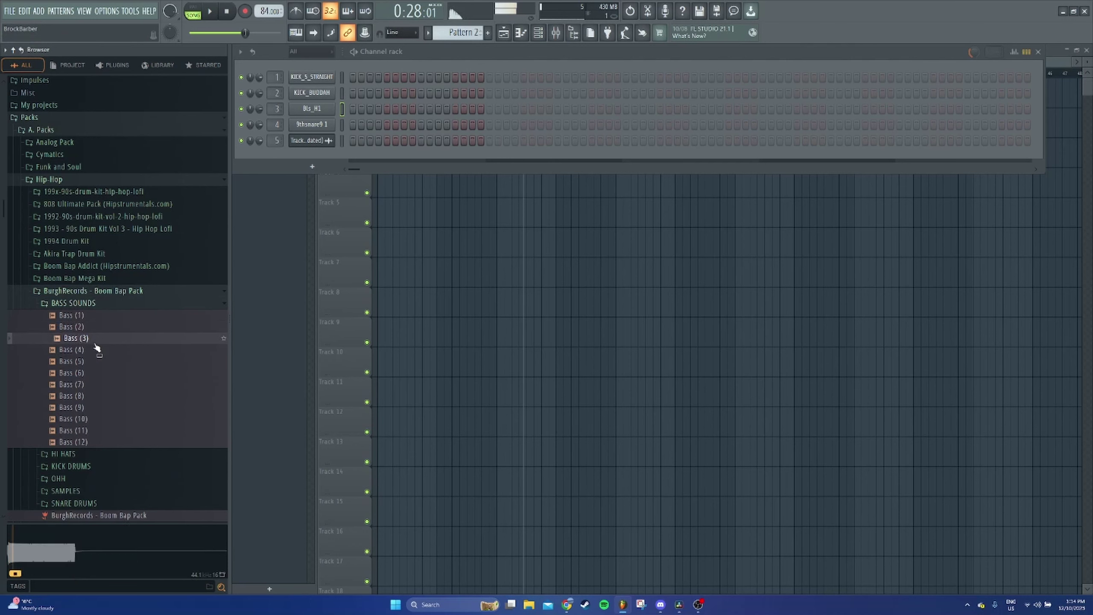
left_click(92, 351)
left_click(91, 366)
left_click(89, 377)
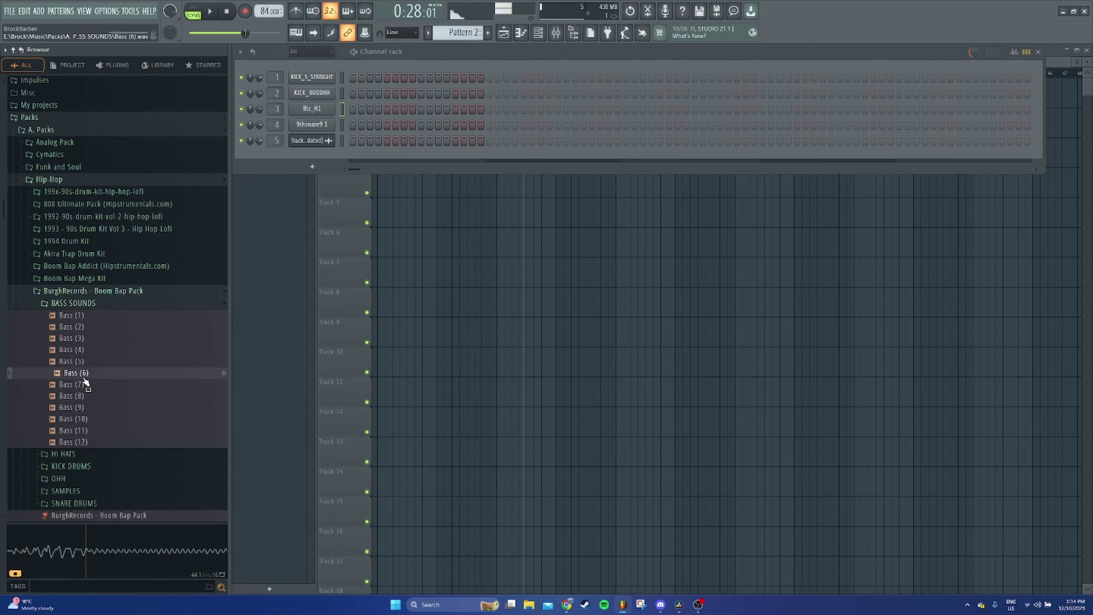
left_click(88, 344)
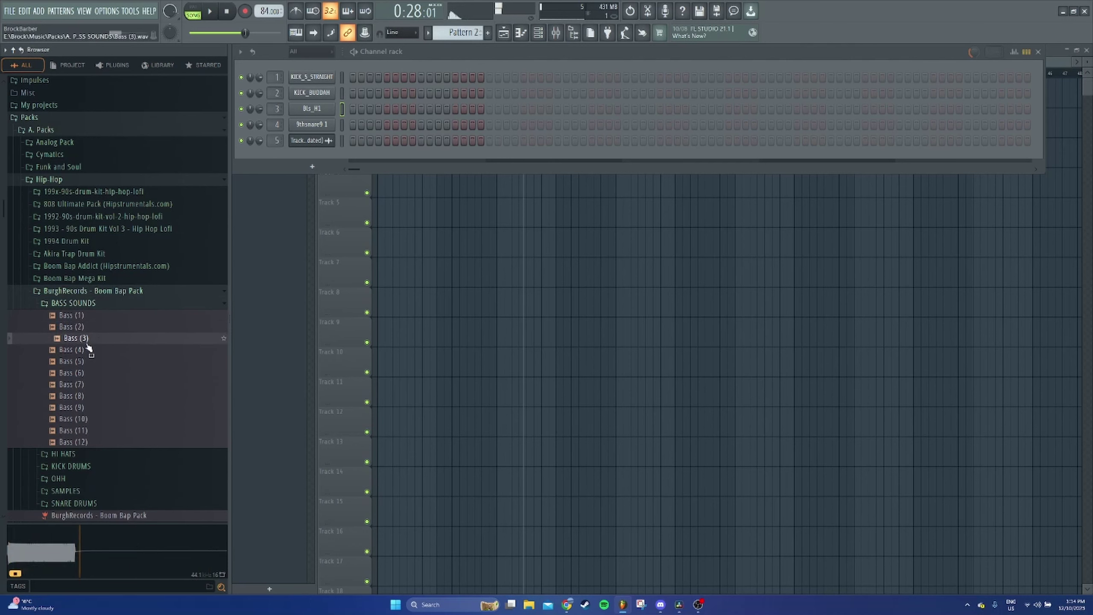
Load Bass (3) into a new sampler channel and collapse the sample pack folders
right_click(88, 344)
left_click(131, 436)
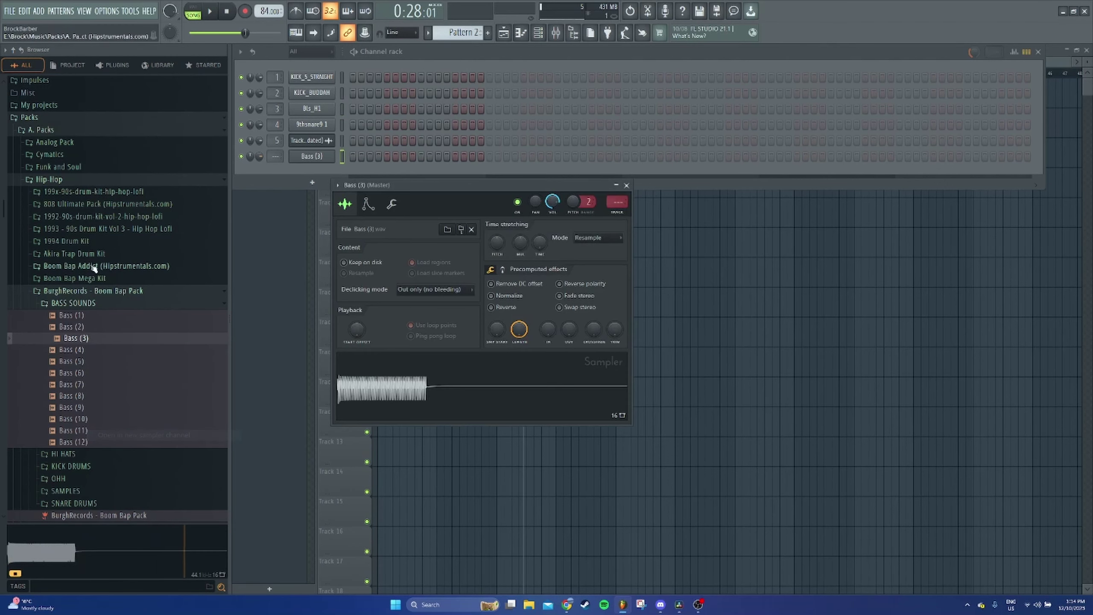
left_click(62, 189)
left_click(55, 178)
left_click(41, 267)
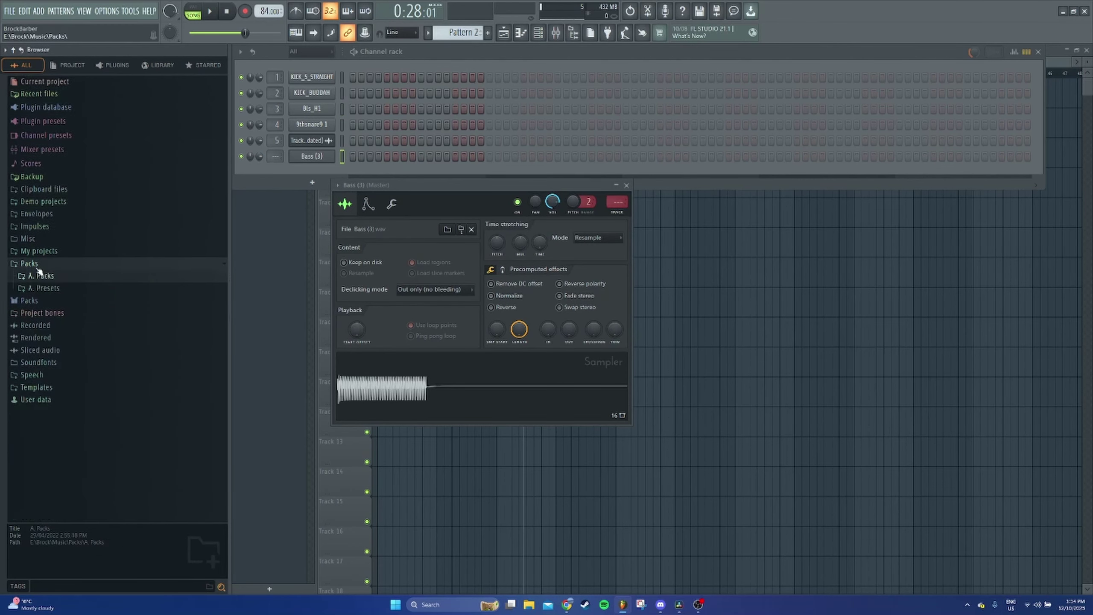
left_click(36, 264)
Normalize the Bass (3) sample and look through the channel's envelope and miscellaneous settings
left_click(492, 295)
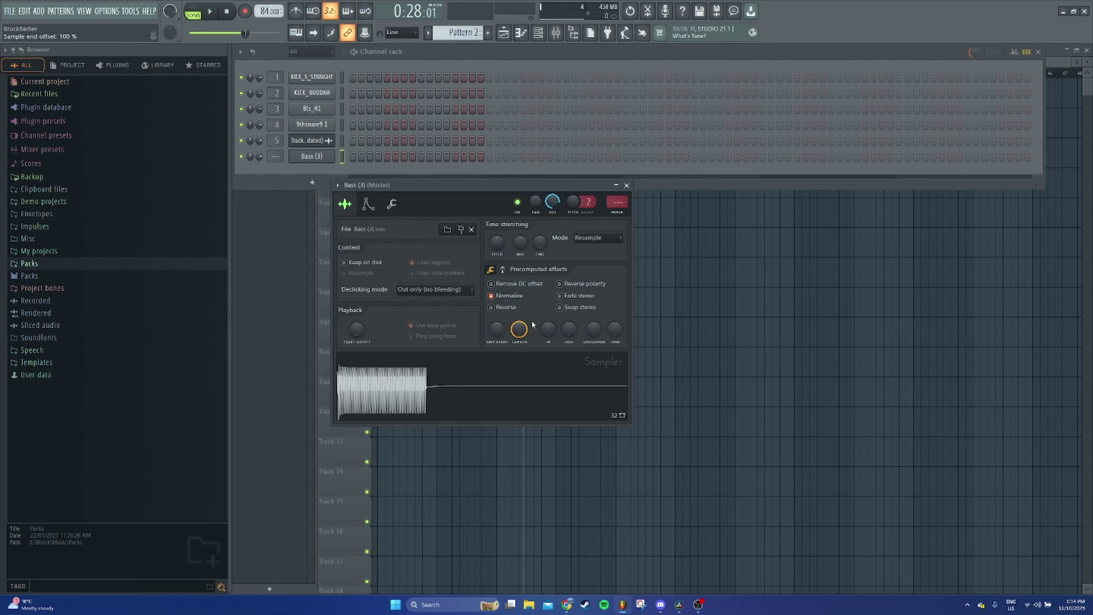
left_click(369, 203)
left_click(391, 203)
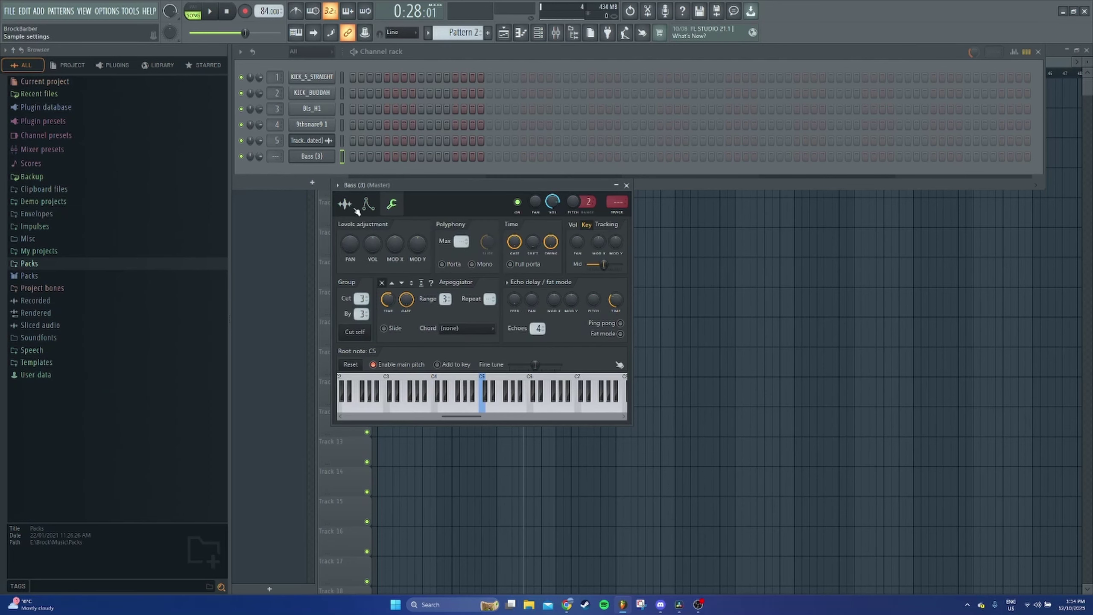
left_click(340, 209)
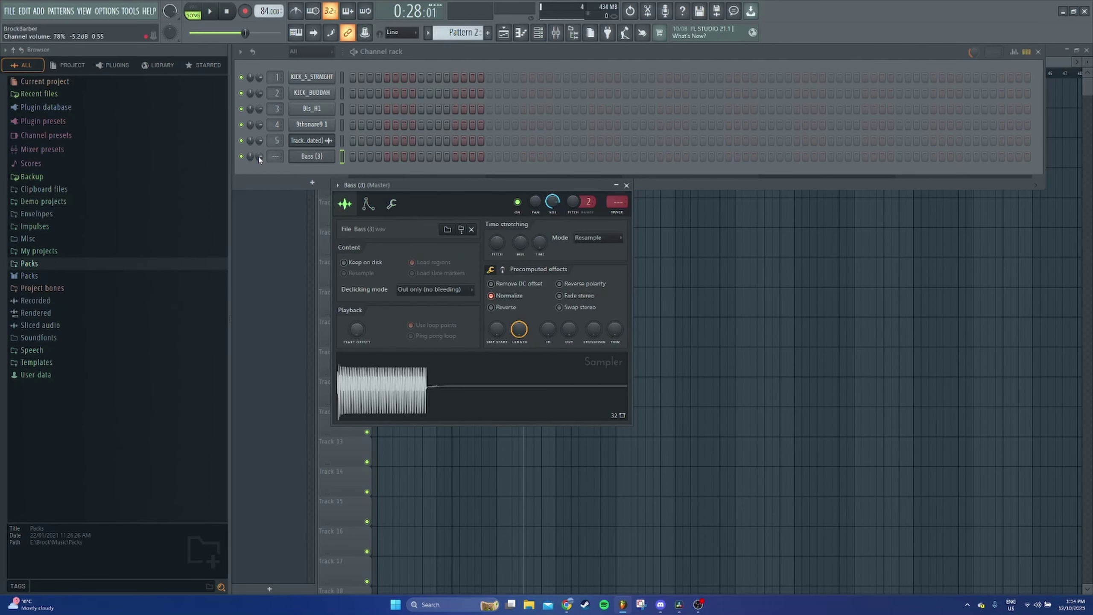
Route the Bass (3) channel to mixer track 6 and open its piano roll
scroll(275, 156, "up", 3)
right_click(312, 156)
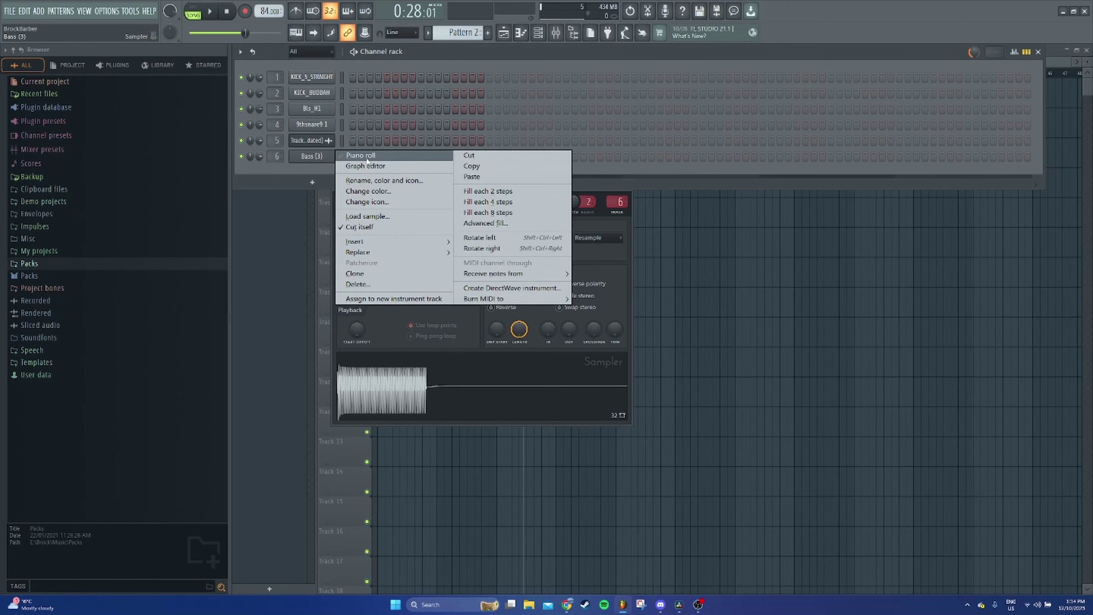
Open the piano roll for Bass (3), try out starting pitches, and place a four-step C#5 note at the start of bar 1
left_click(345, 154)
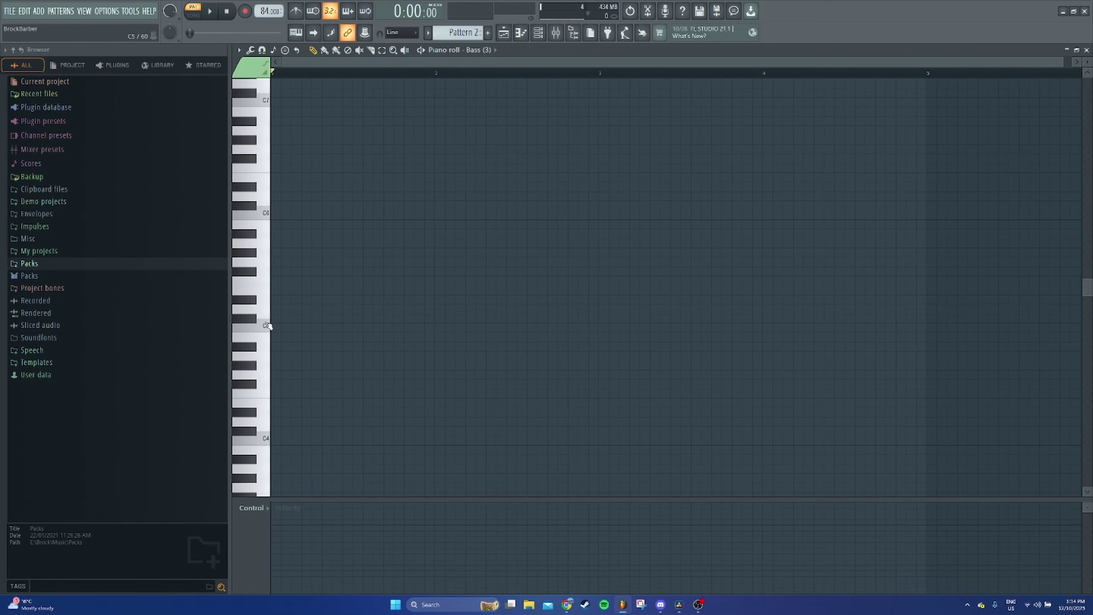
left_click(280, 330)
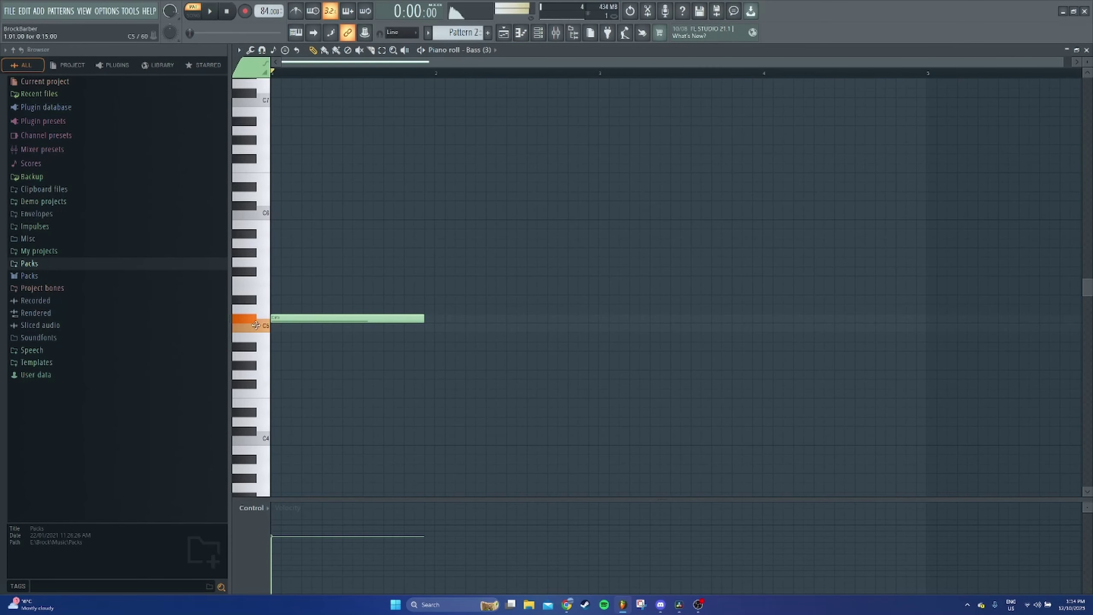
left_click(208, 16)
left_click(273, 72)
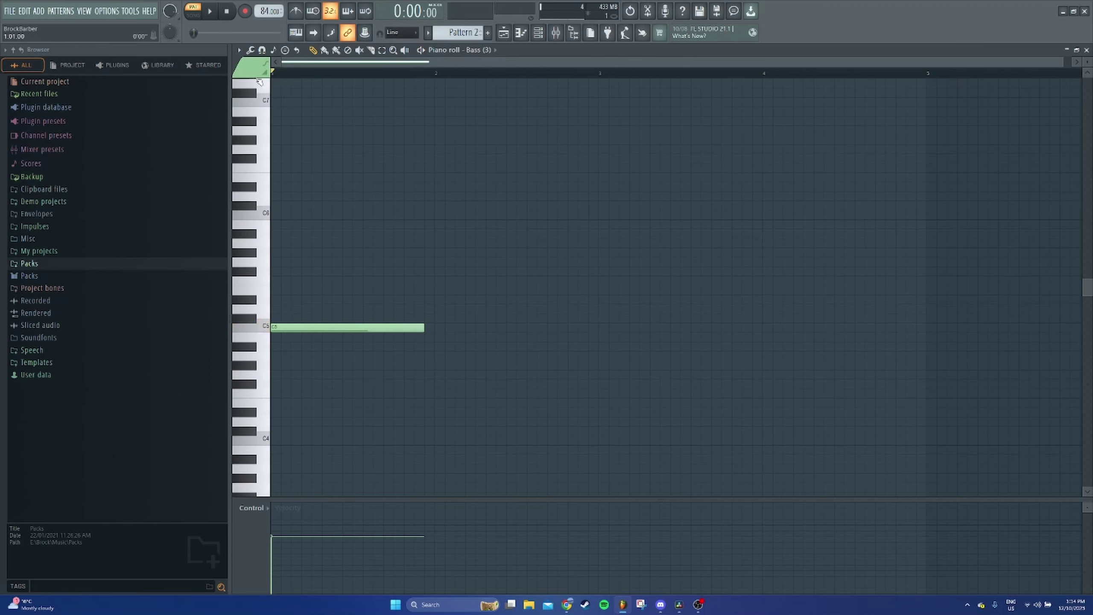
right_click(301, 329)
left_click(264, 307)
left_click(278, 309)
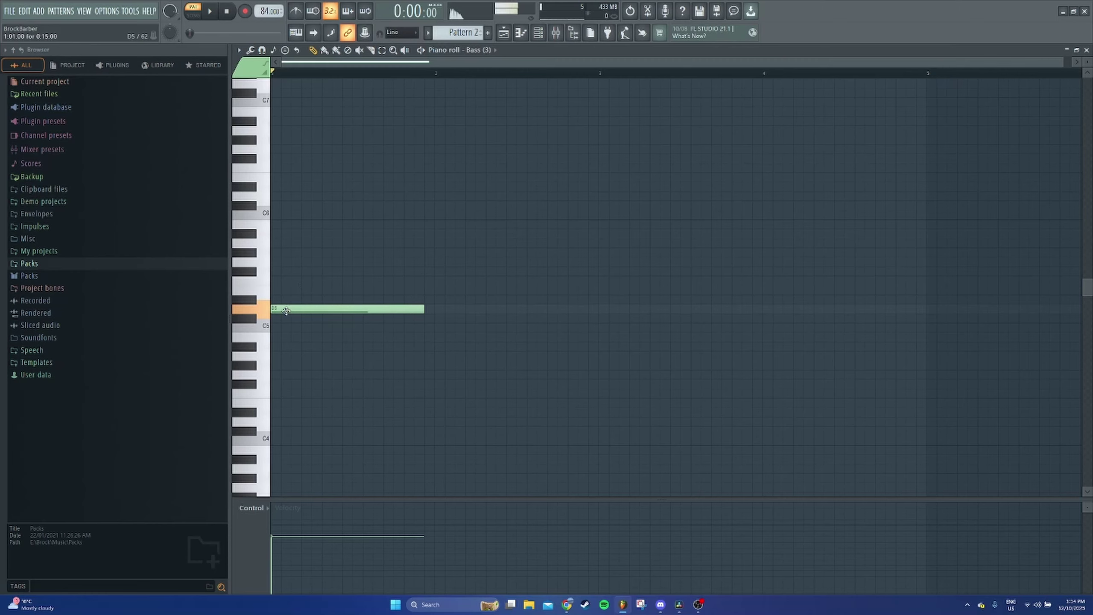
left_click_drag(286, 310, 284, 324)
left_click_drag(428, 322, 329, 328)
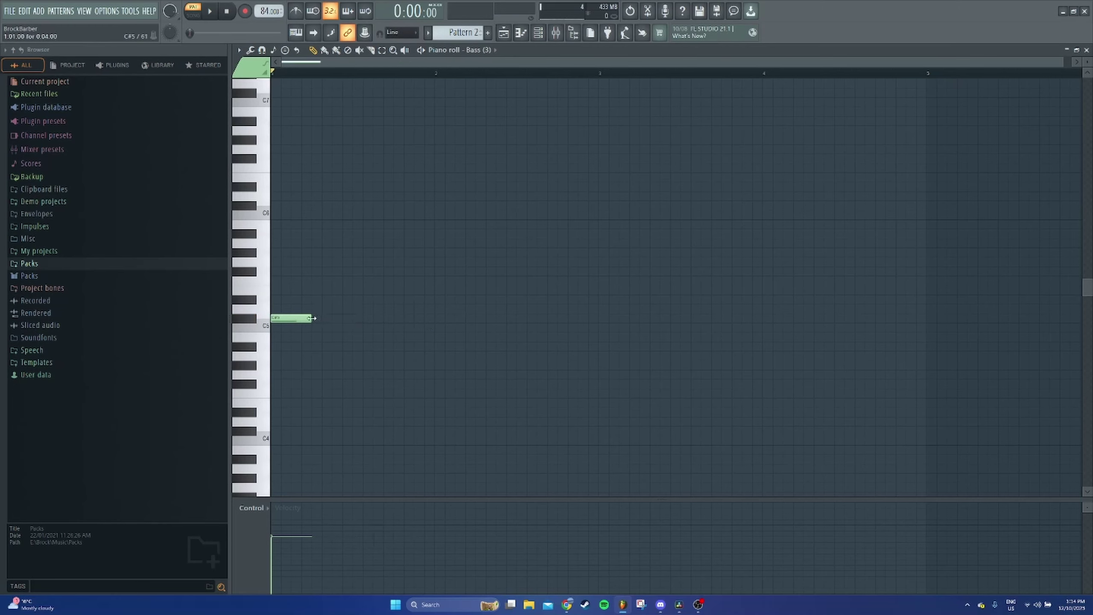
Repeat the C#5 note five more times at six-step intervals through bar 2, shortening the last one to two steps
left_click(334, 321)
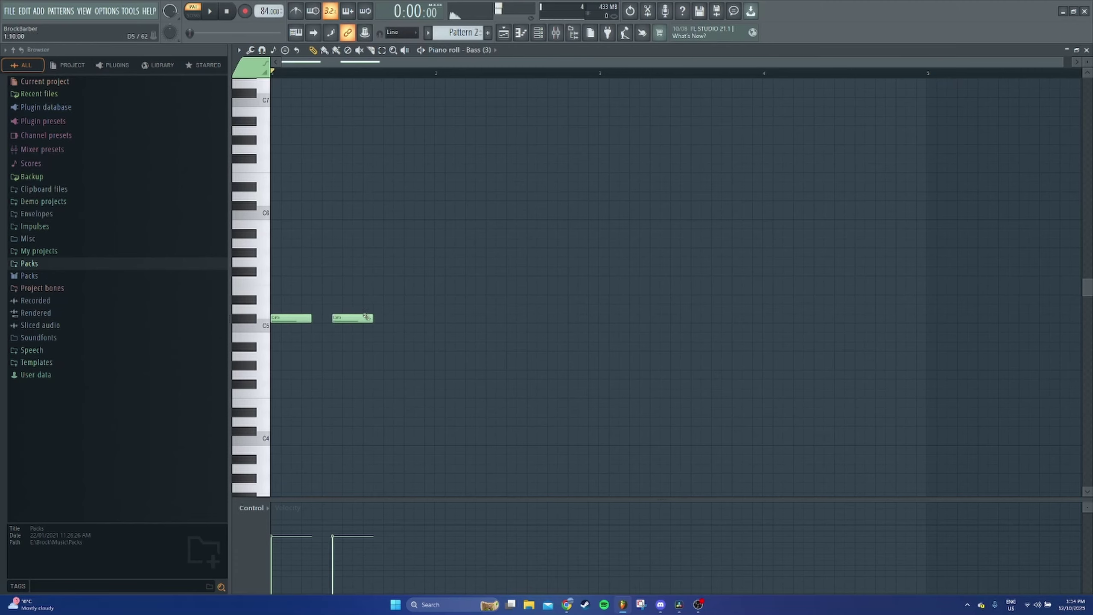
left_click(398, 322)
left_click(458, 321)
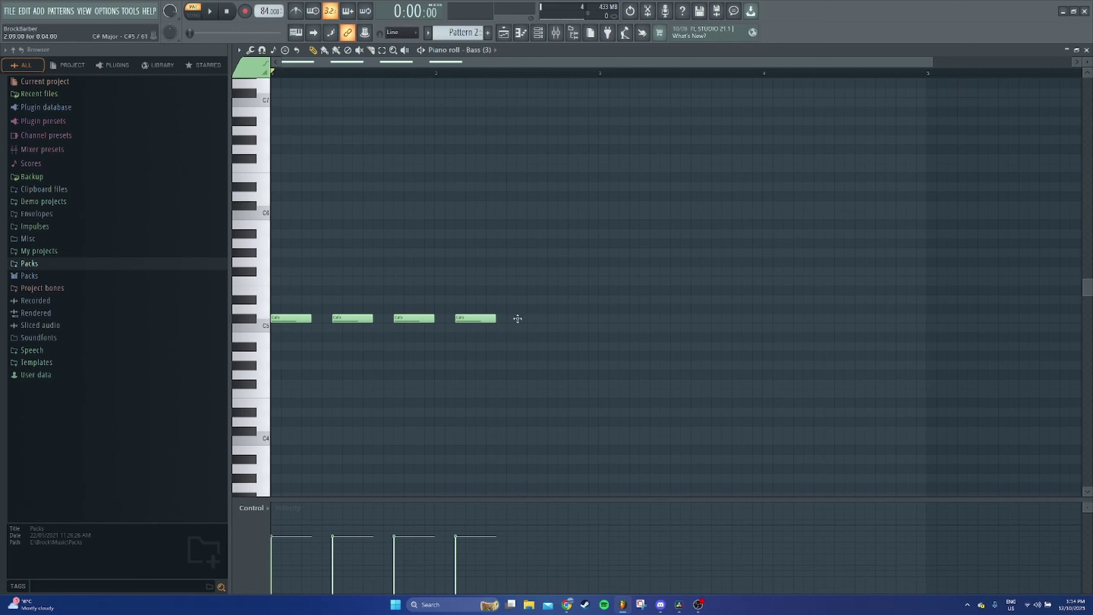
left_click(518, 319)
left_click(580, 320)
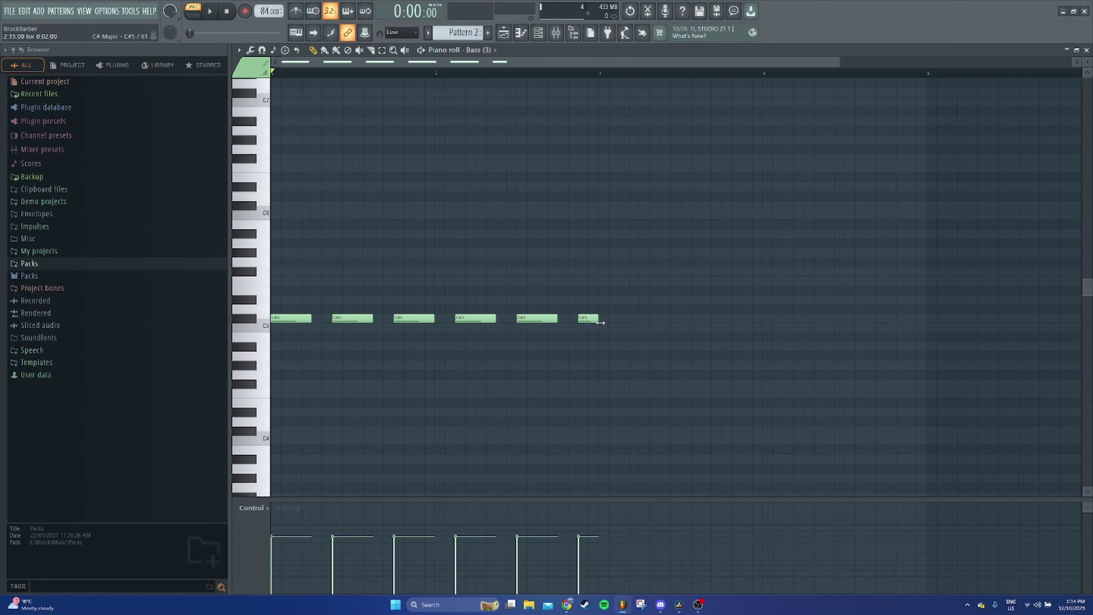
left_click_drag(600, 323, 600, 322)
Raise the velocities of the first five bass notes and play the pattern
left_click_drag(541, 512, 265, 509)
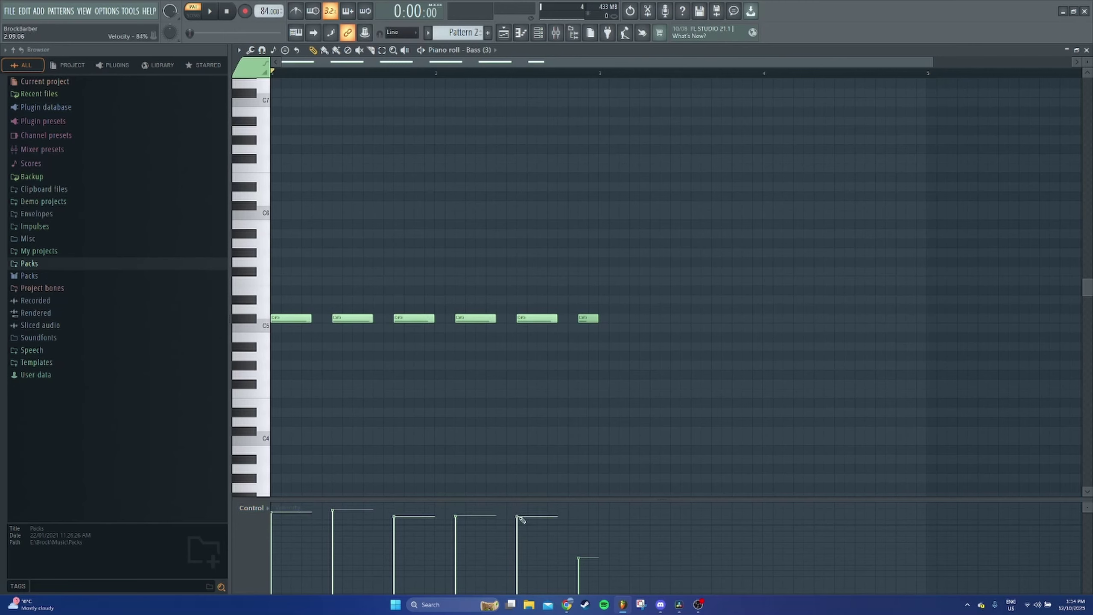
left_click(209, 12)
Move the fourth and fifth notes to D#5 and the last to A#4 at about 61% velocity, adding a two-step G#5 before it
left_click_drag(475, 319, 527, 299)
left_click_drag(588, 318, 588, 346)
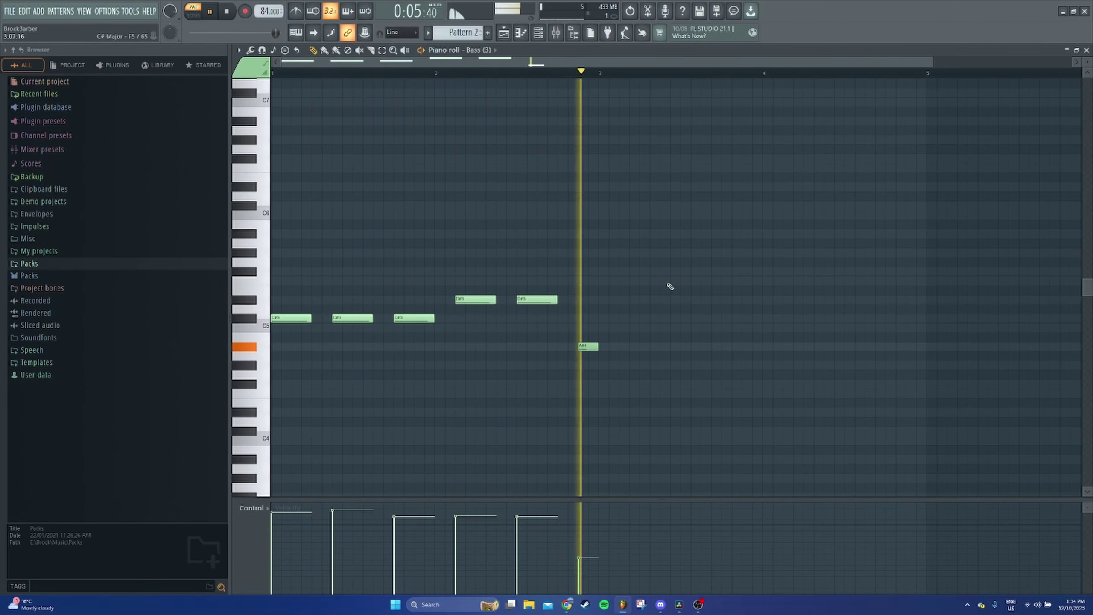
left_click_drag(578, 558, 578, 538)
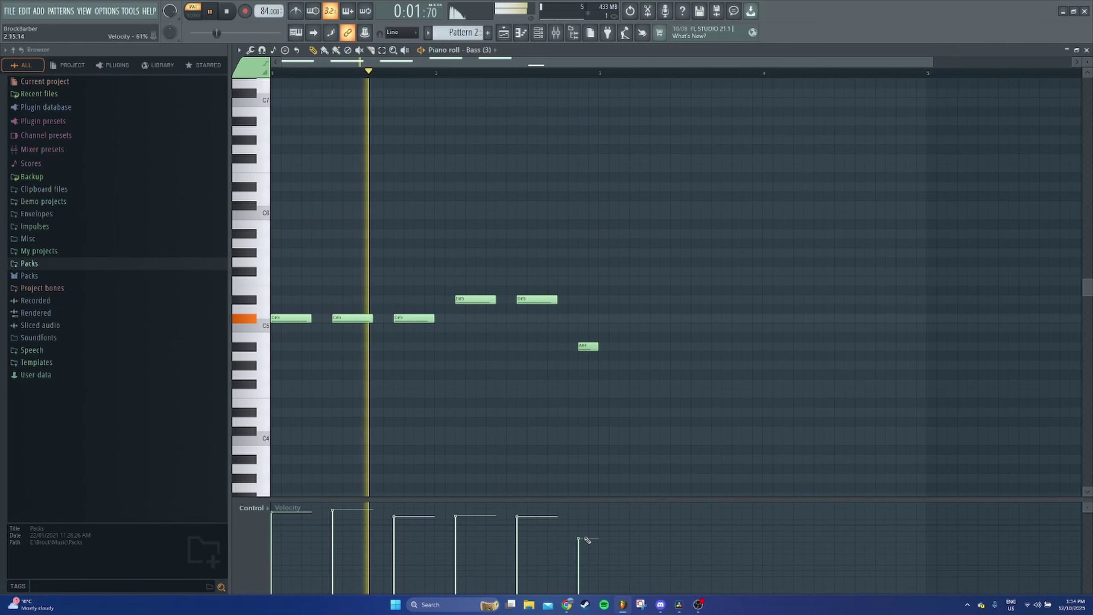
left_click(564, 252)
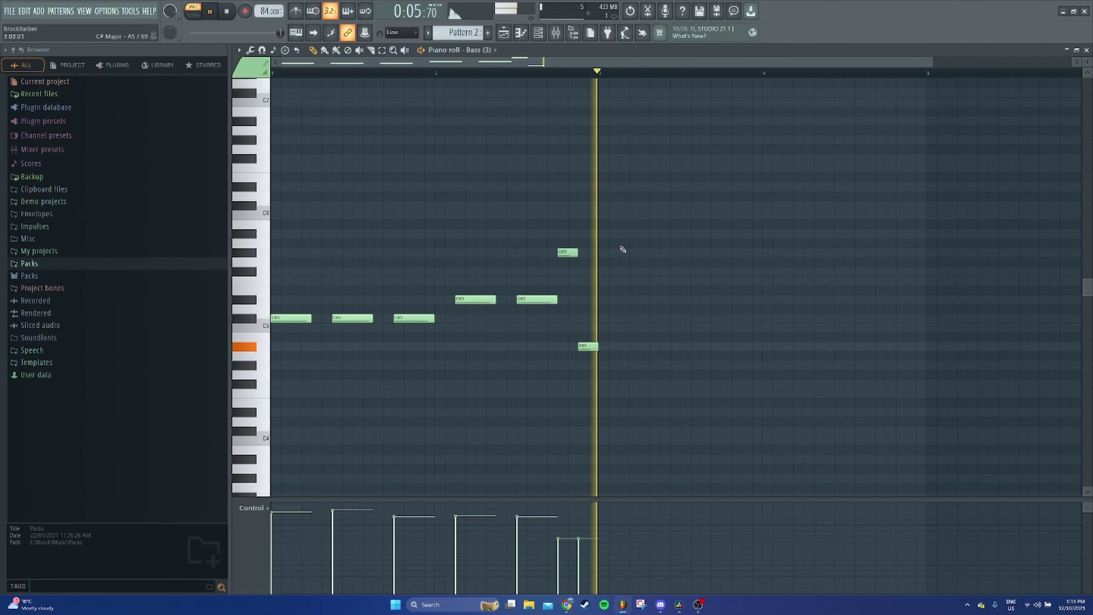
left_click(1087, 50)
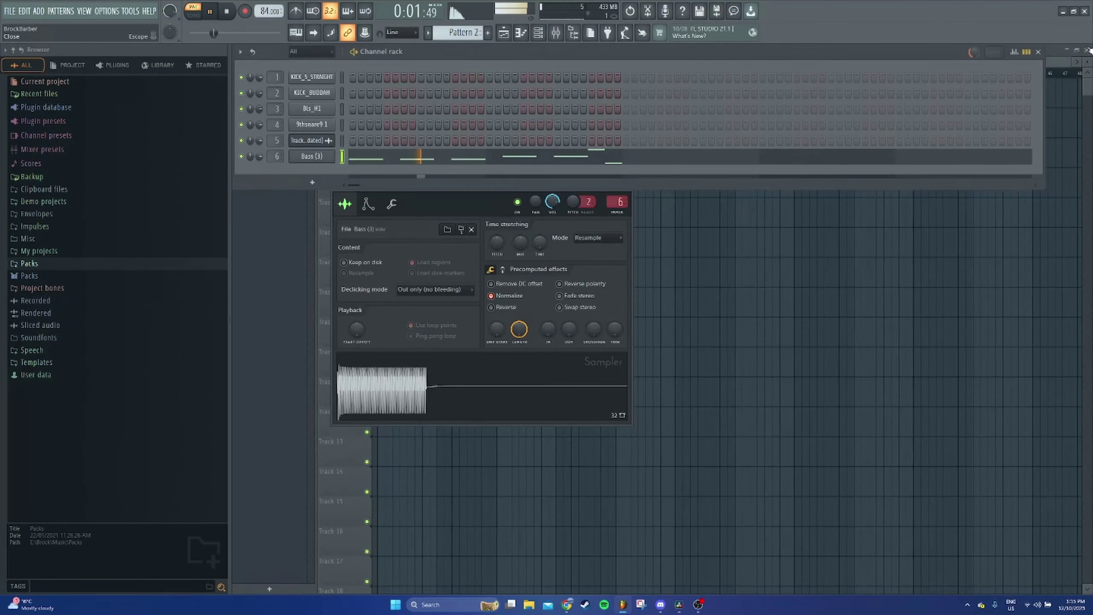
Lower the volume of mixer Insert 6 slightly and load Fruity Parametric EQ 2 in its first effect slot
left_click(708, 302)
right_click(717, 303)
left_click(556, 33)
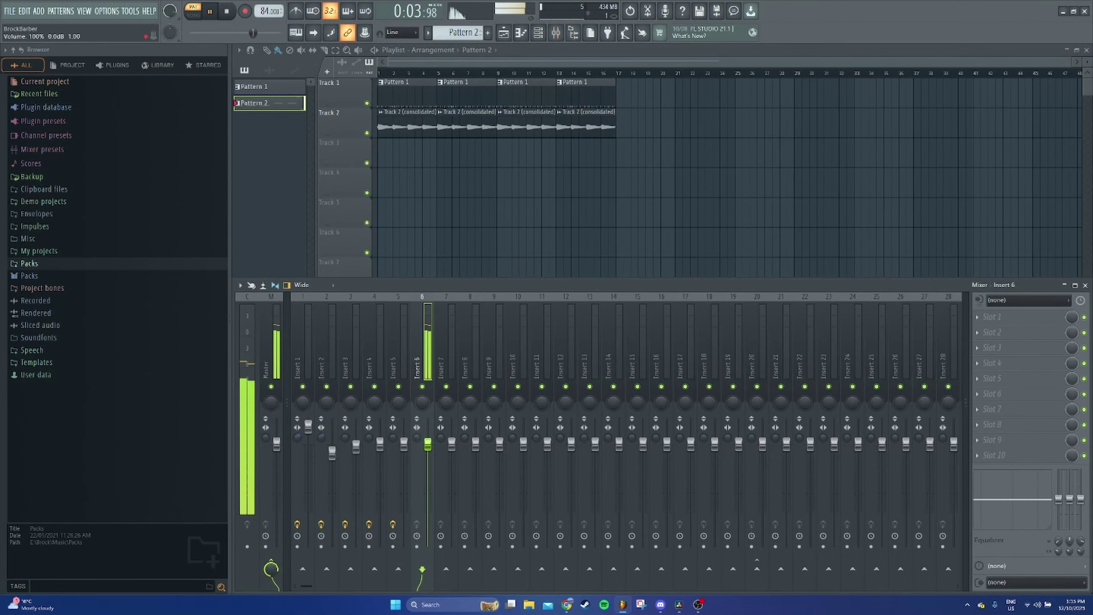
left_click_drag(428, 444, 428, 455)
left_click(985, 322)
left_click(731, 378)
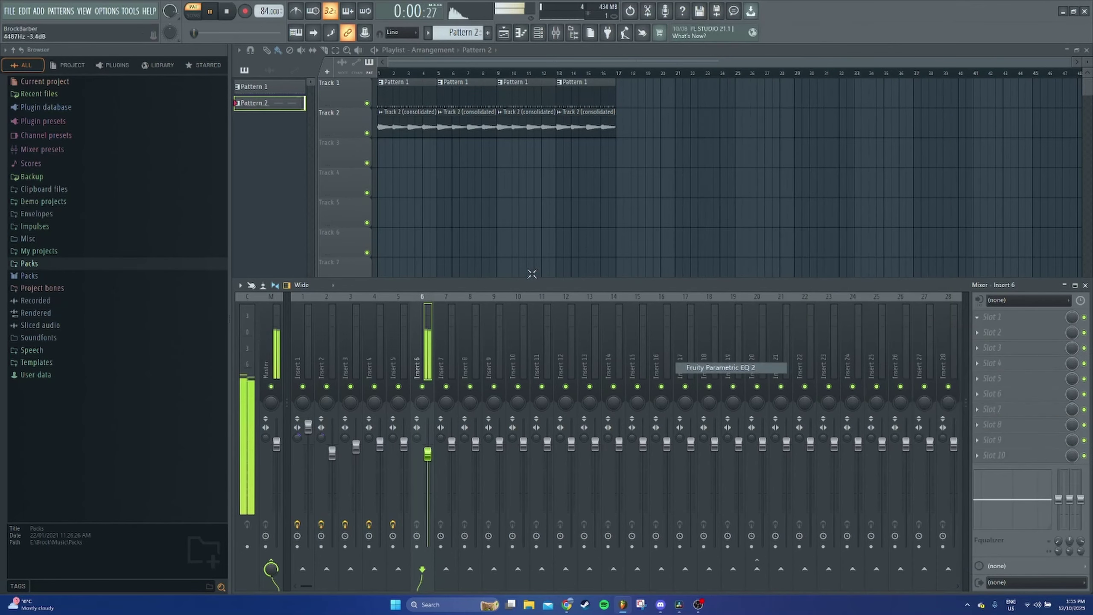
Shape the bass EQ with deep cuts across the mids and highs and a boost in the low end
left_click_drag(482, 263, 433, 281)
left_click_drag(545, 261, 525, 303)
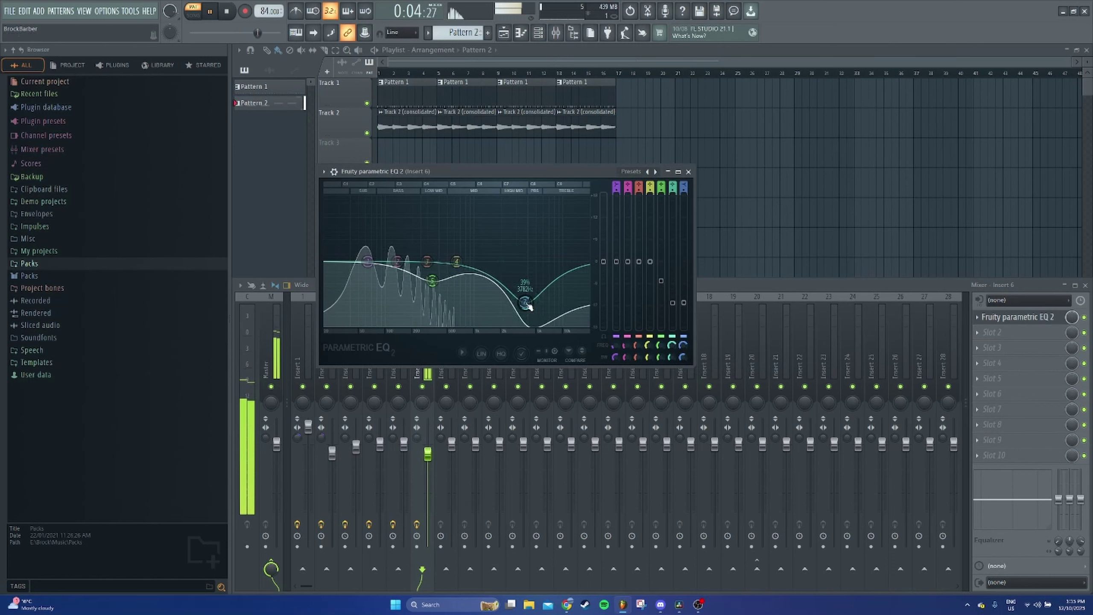
left_click_drag(456, 262, 499, 326)
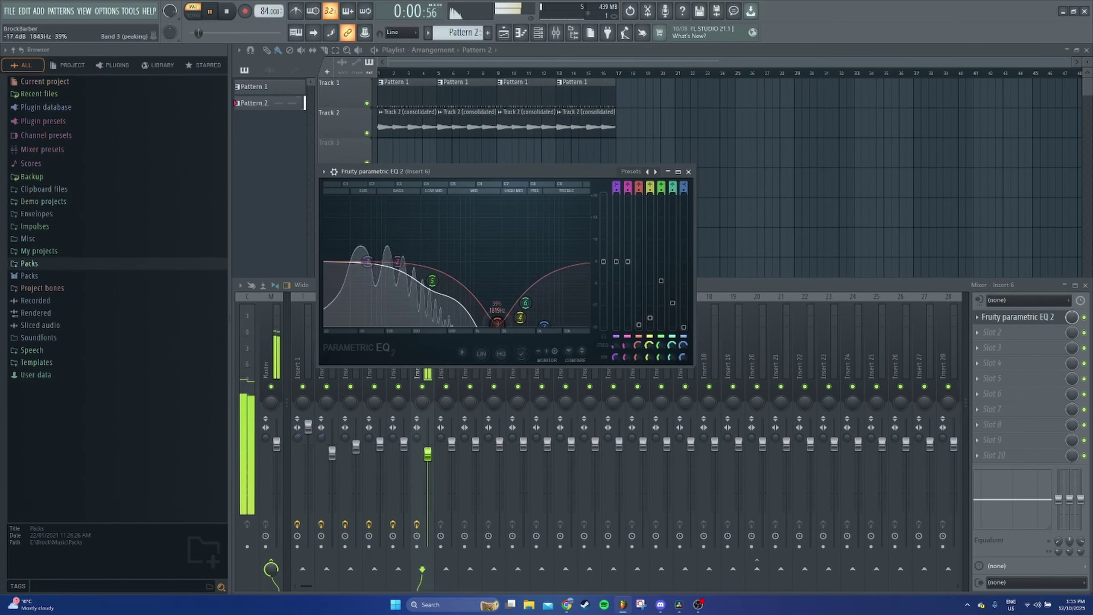
left_click_drag(433, 281, 480, 325)
left_click_drag(397, 261, 432, 293)
left_click_drag(368, 260, 382, 229)
left_click(424, 388)
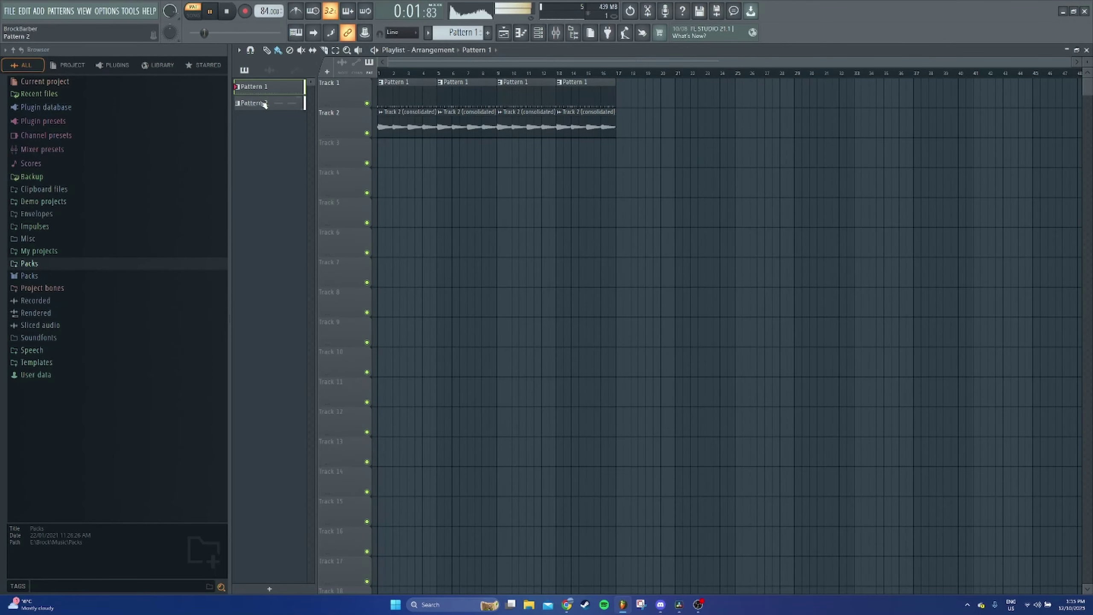
Switch to song mode and paint Pattern 2 clips along Track 3 from bar 5 through bar 16
left_click(264, 104)
left_click(210, 11)
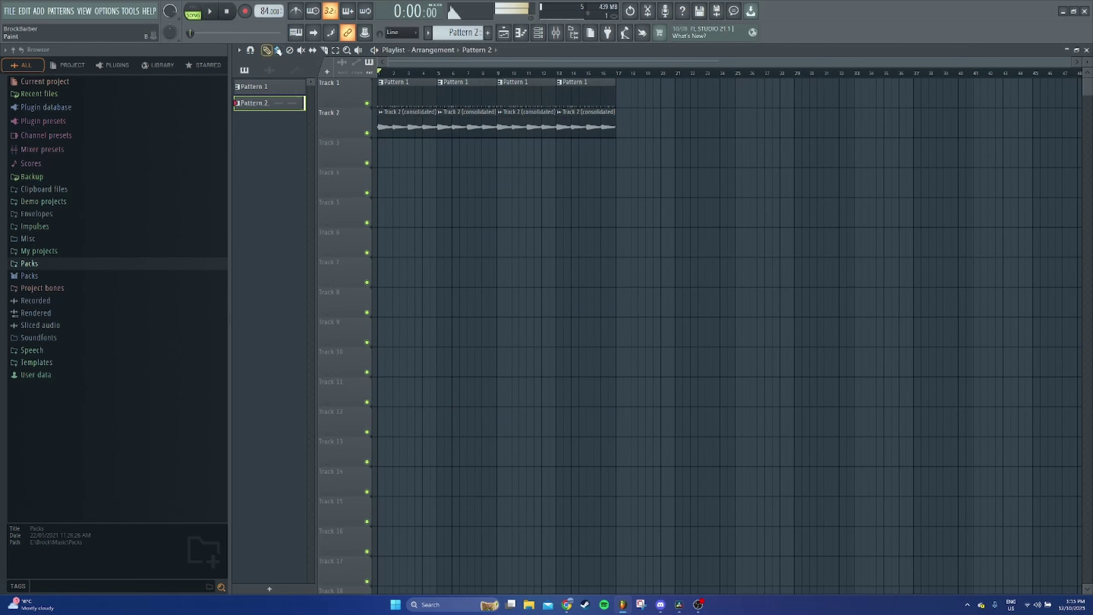
left_click_drag(461, 156, 609, 160)
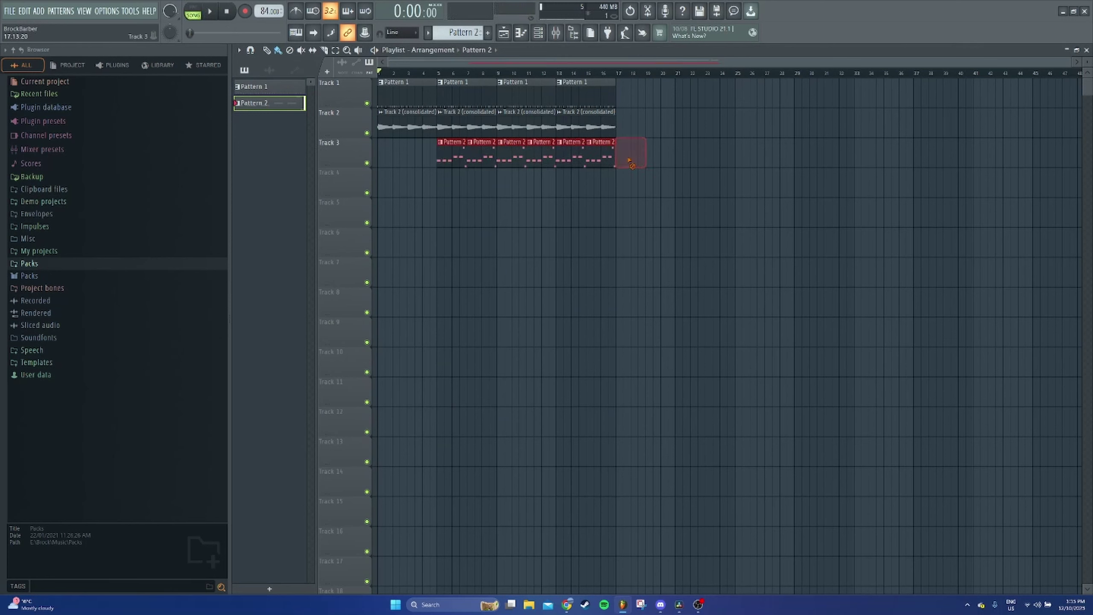
left_click(408, 164)
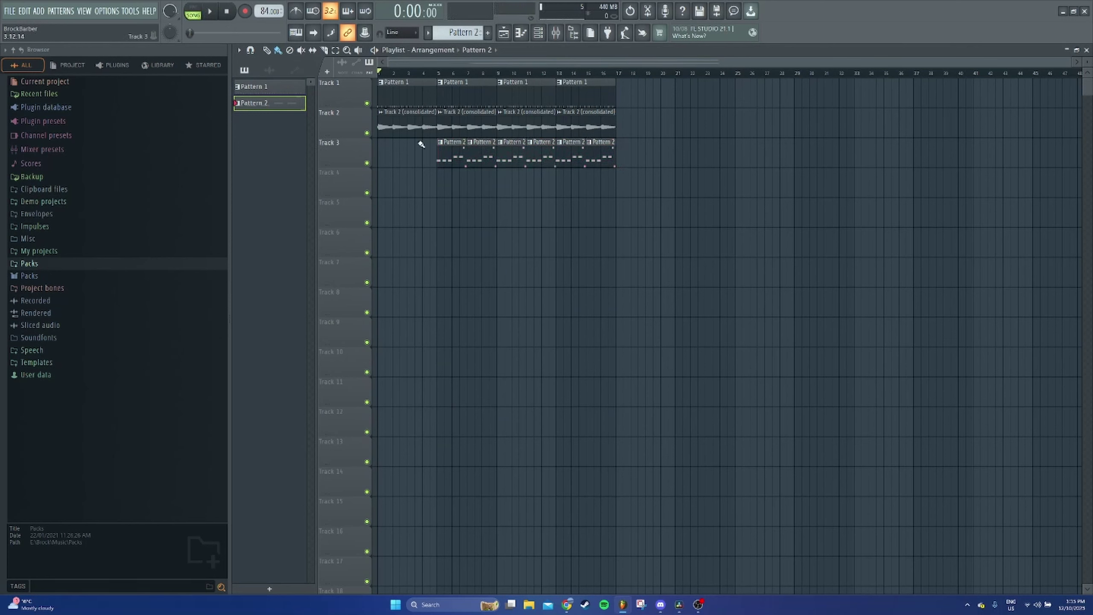
Create a new empty pattern and delete the first Pattern 1 clip from Track 1
left_click(294, 592)
right_click(407, 94)
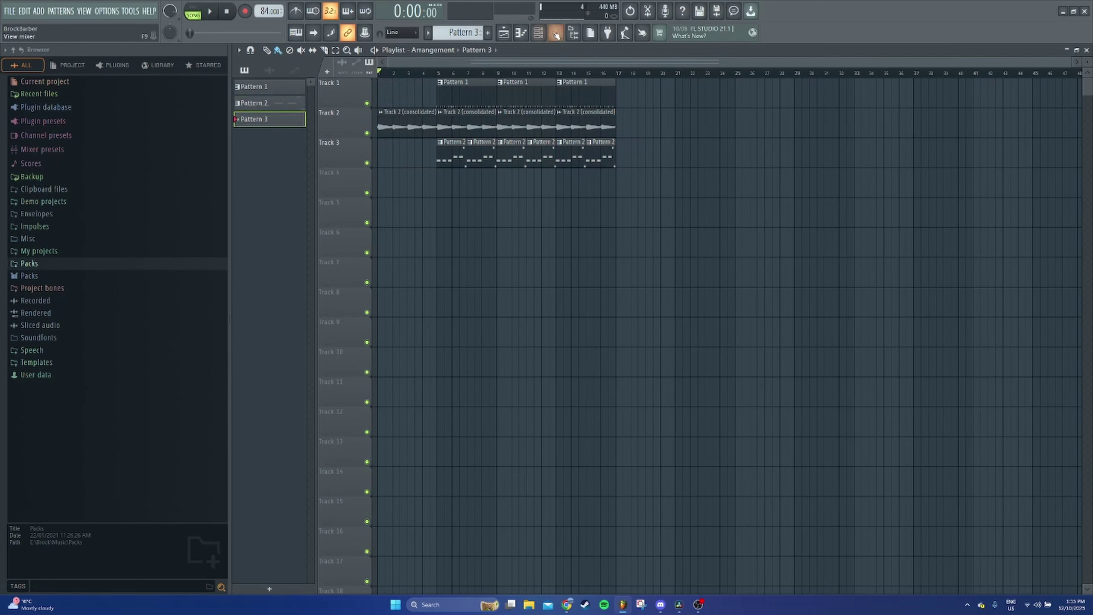
Sequence the KICK_S_STRAIGHT channel on steps 1, 4, 5, 9, 12 and 13 of Pattern 3, with the velocity graph displayed
left_click(540, 35)
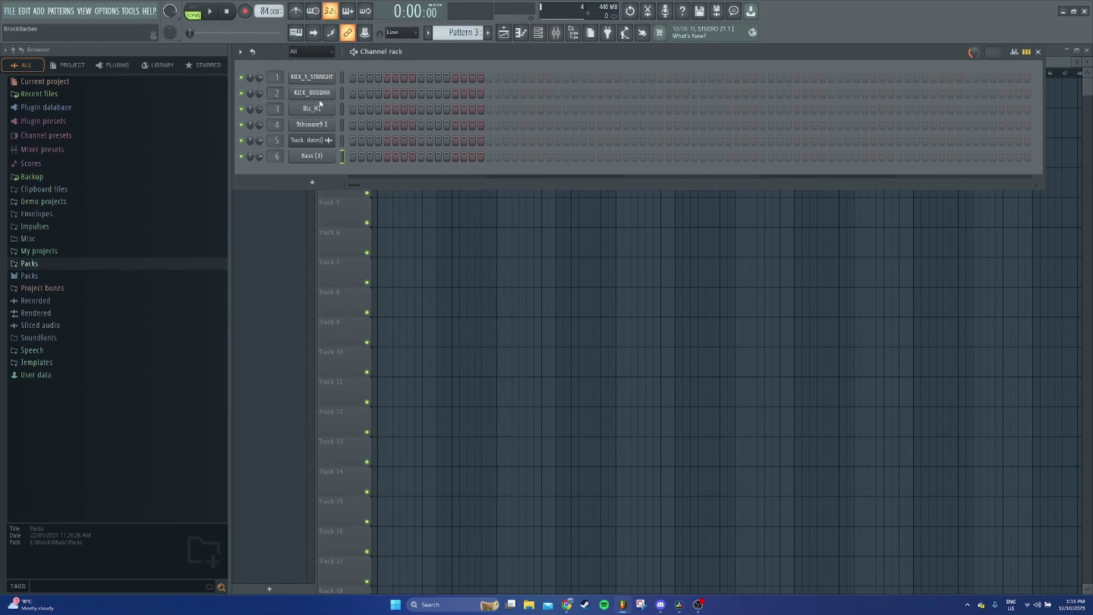
left_click(334, 79)
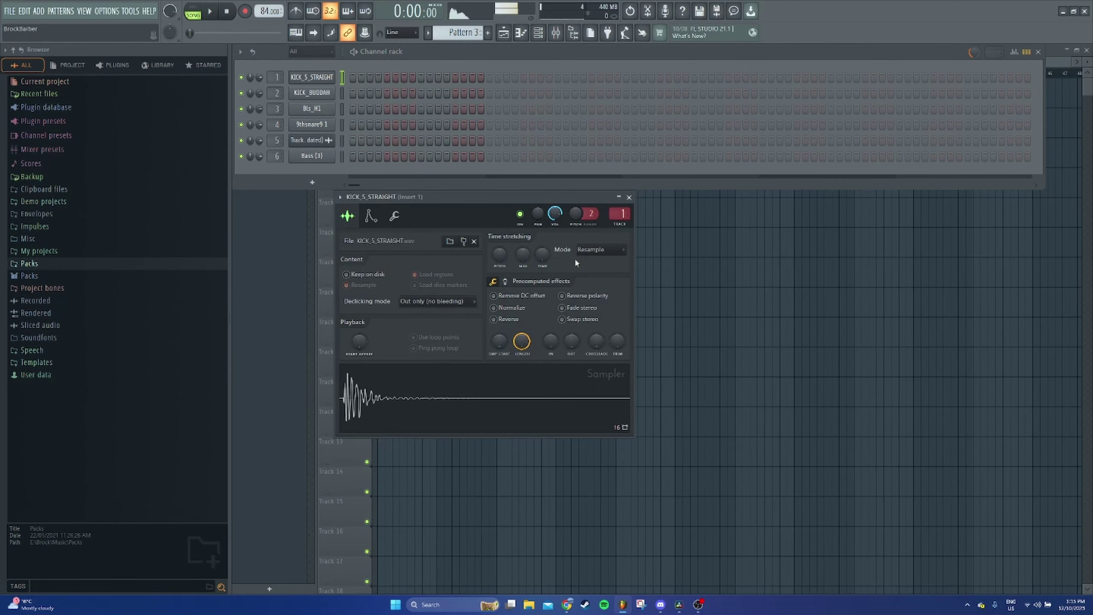
left_click(629, 198)
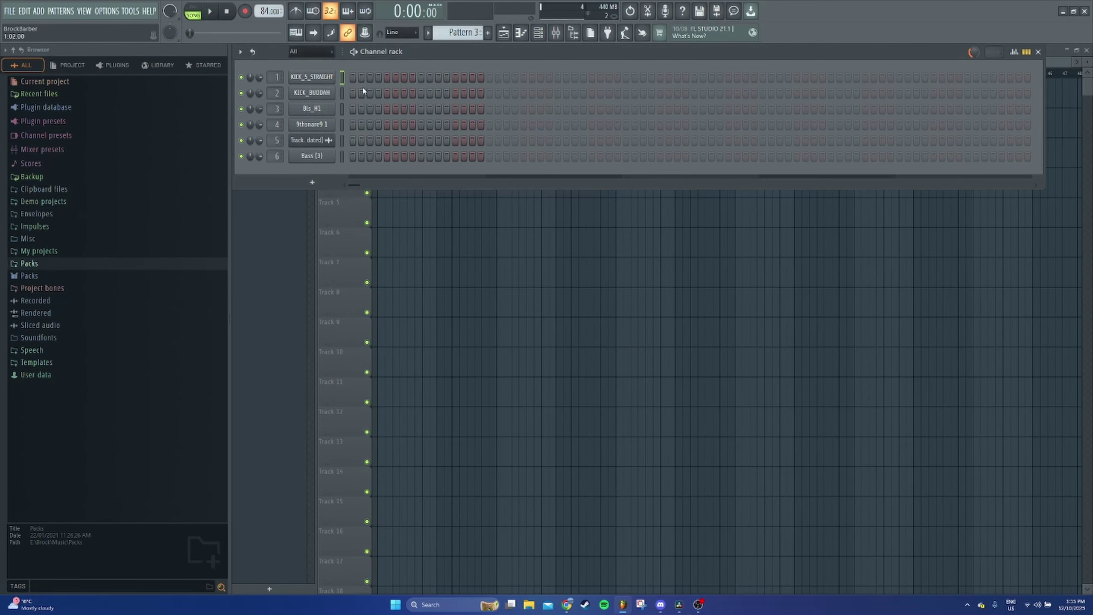
left_click(1026, 52)
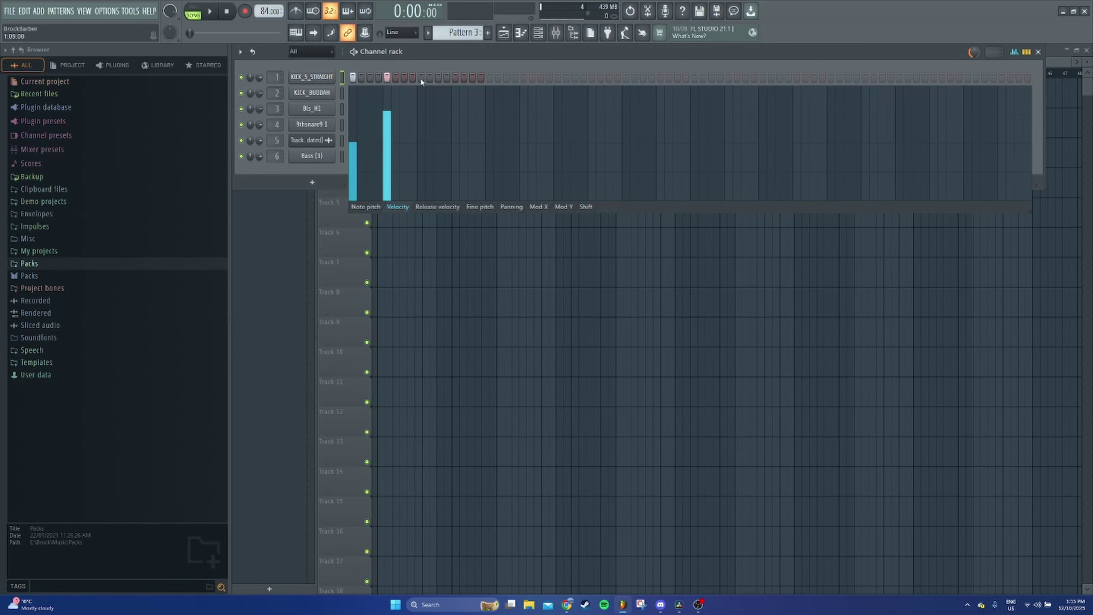
left_click(378, 78)
key("space")
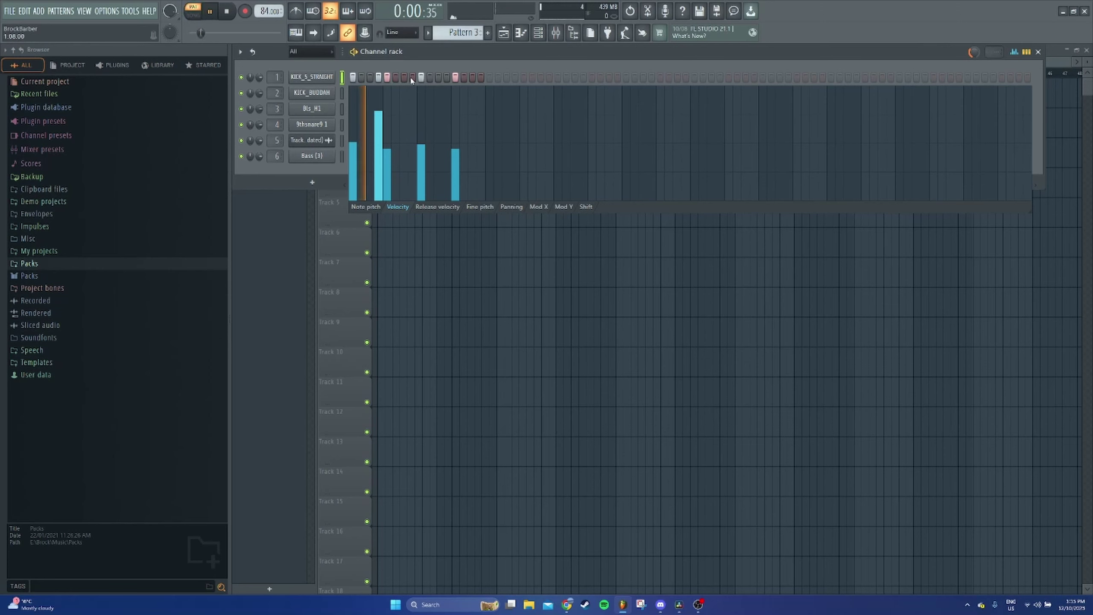
left_click(446, 77)
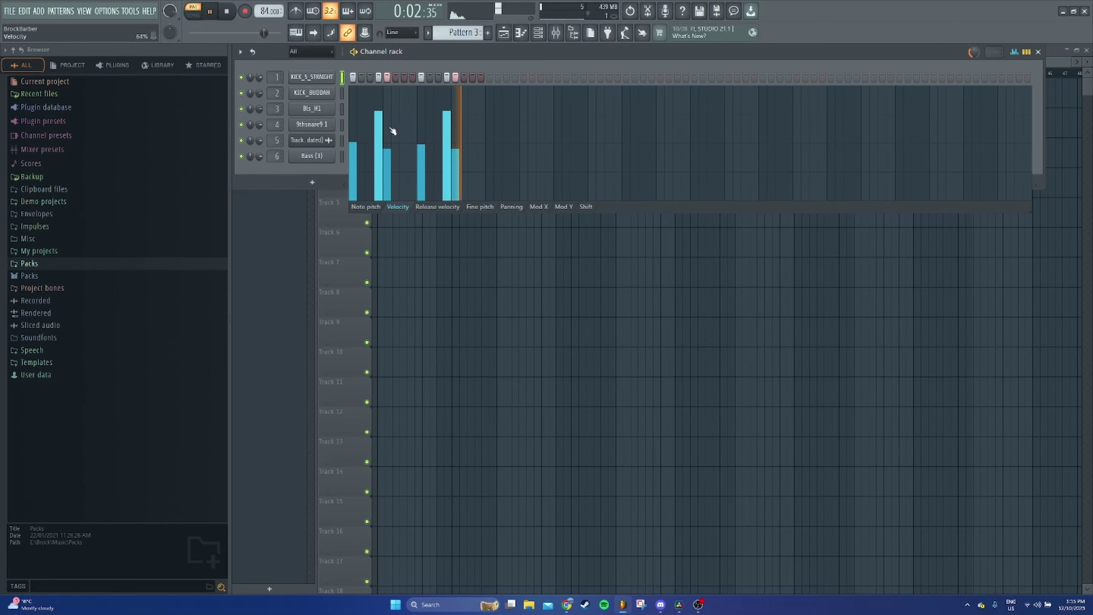
Even out the velocities of all six kick hits at a slightly higher level while the pattern plays, and stop playback
left_click(378, 133)
left_click(447, 141)
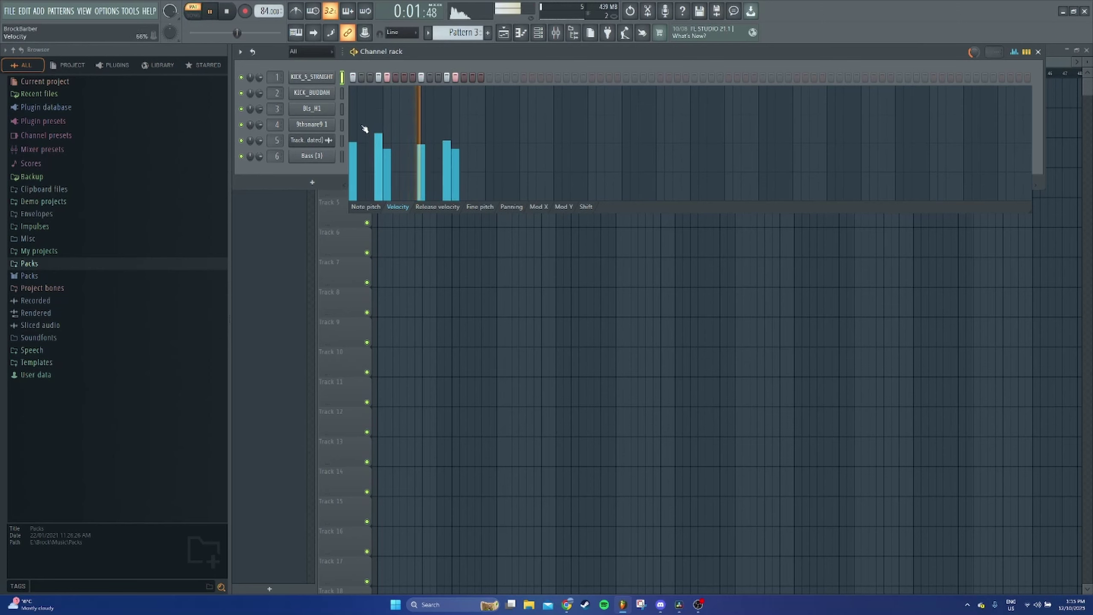
left_click_drag(352, 125, 459, 128)
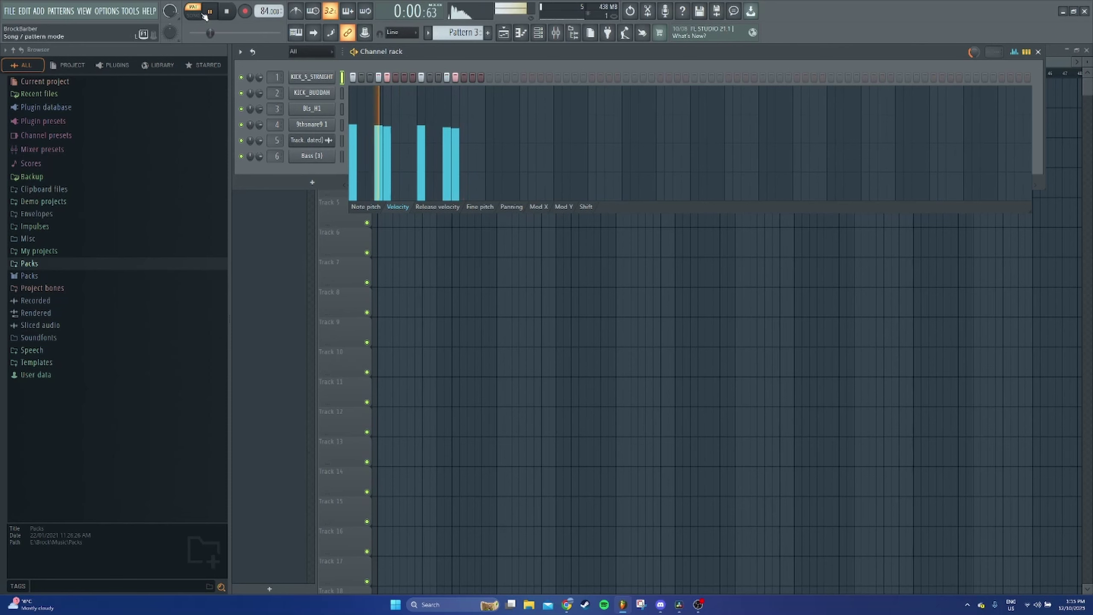
key("space")
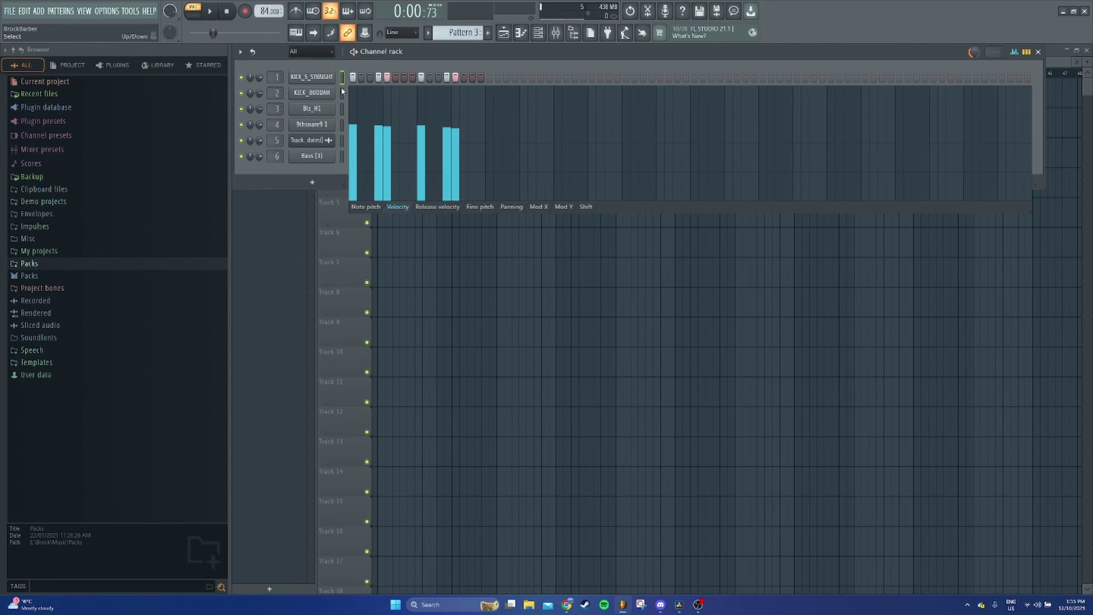
Sequence channel 3 on steps 1, 3, 5, 9, 11 and 13 of Pattern 3 and play the pattern
right_click(333, 103)
left_click(354, 112)
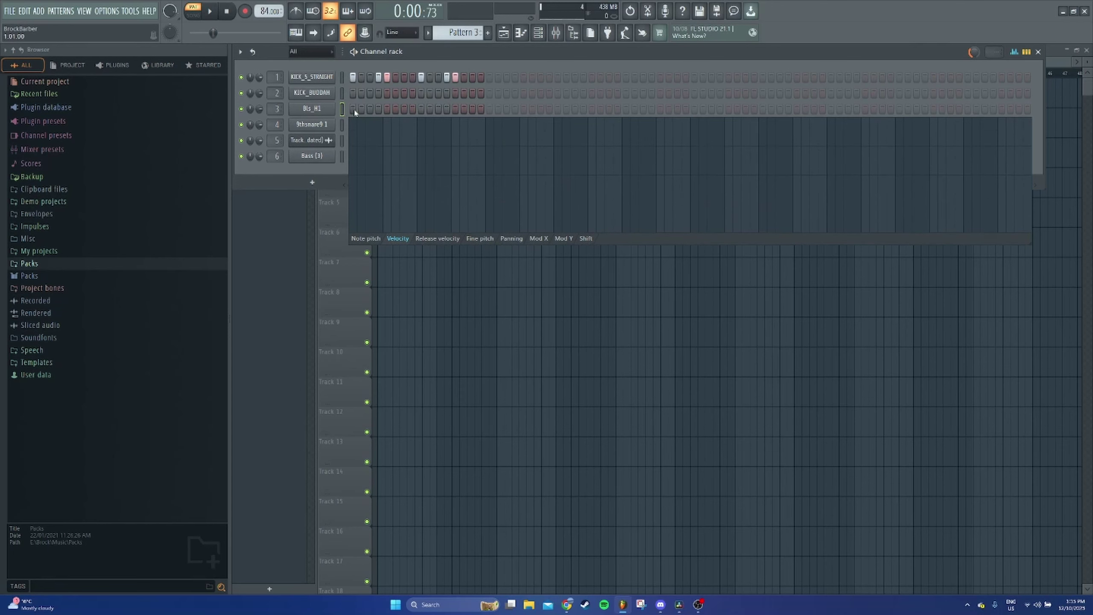
left_click(371, 109)
left_click(404, 109)
left_click(421, 109)
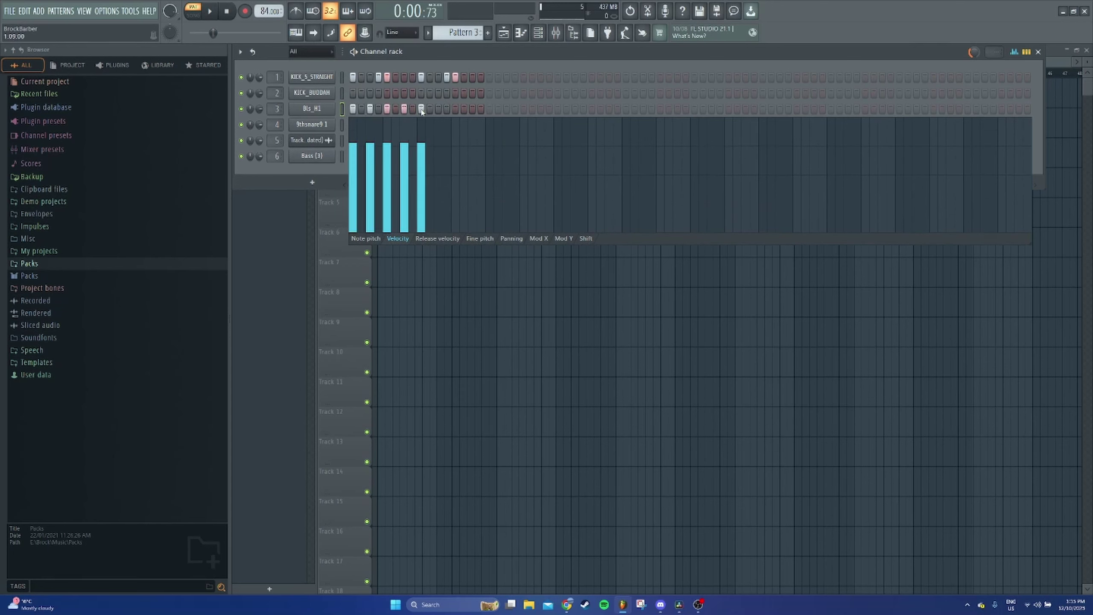
left_click(439, 109)
left_click(405, 109)
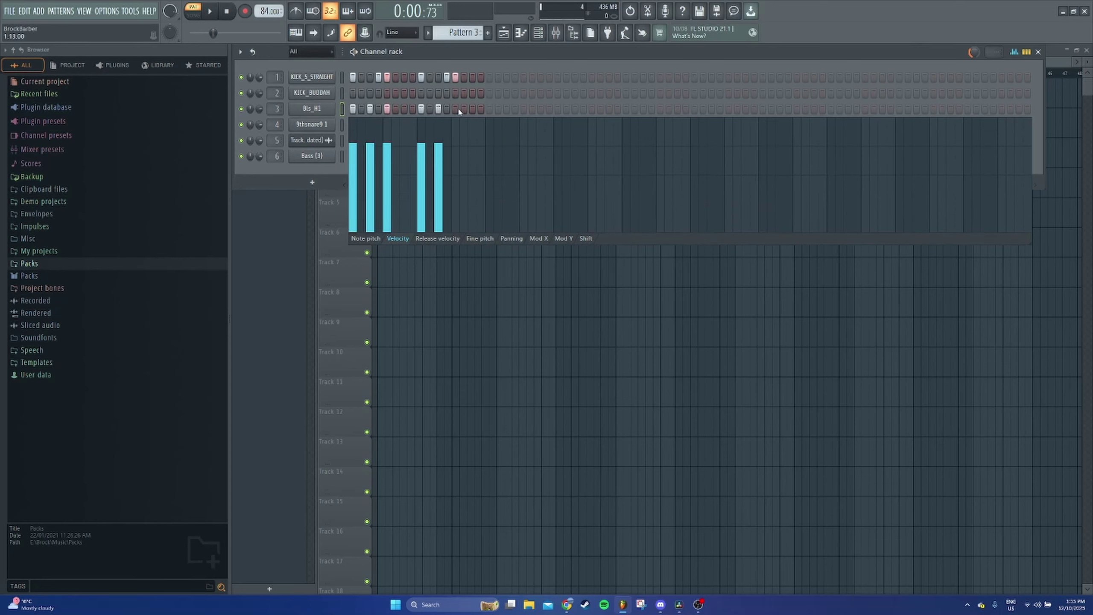
left_click(211, 11)
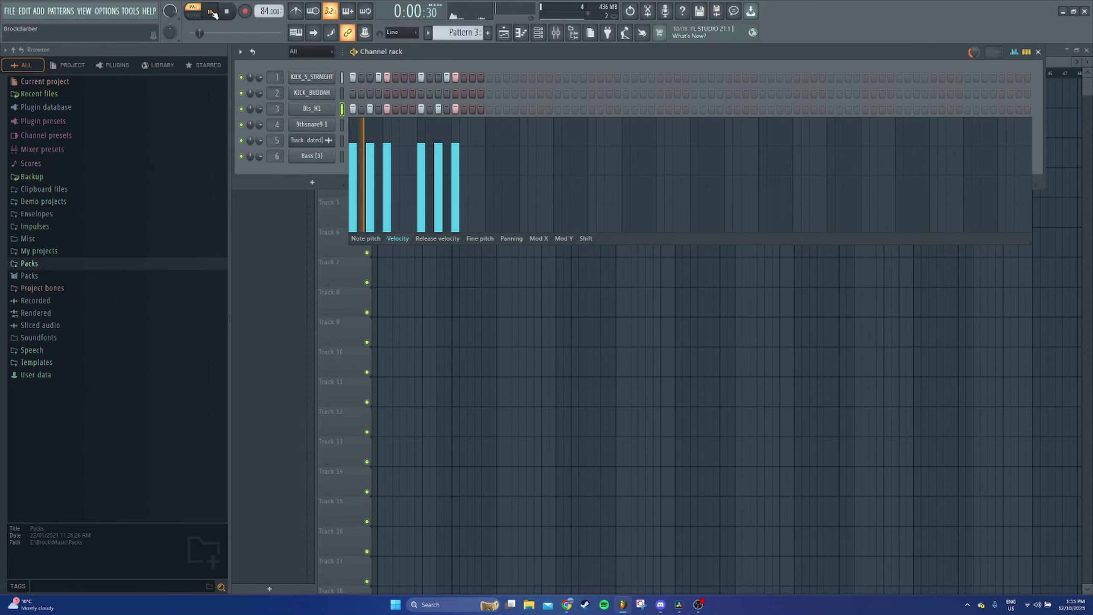
Stop playback, create a new empty Pattern 4 with its default name, and check its channels in the channel rack
left_click(213, 12)
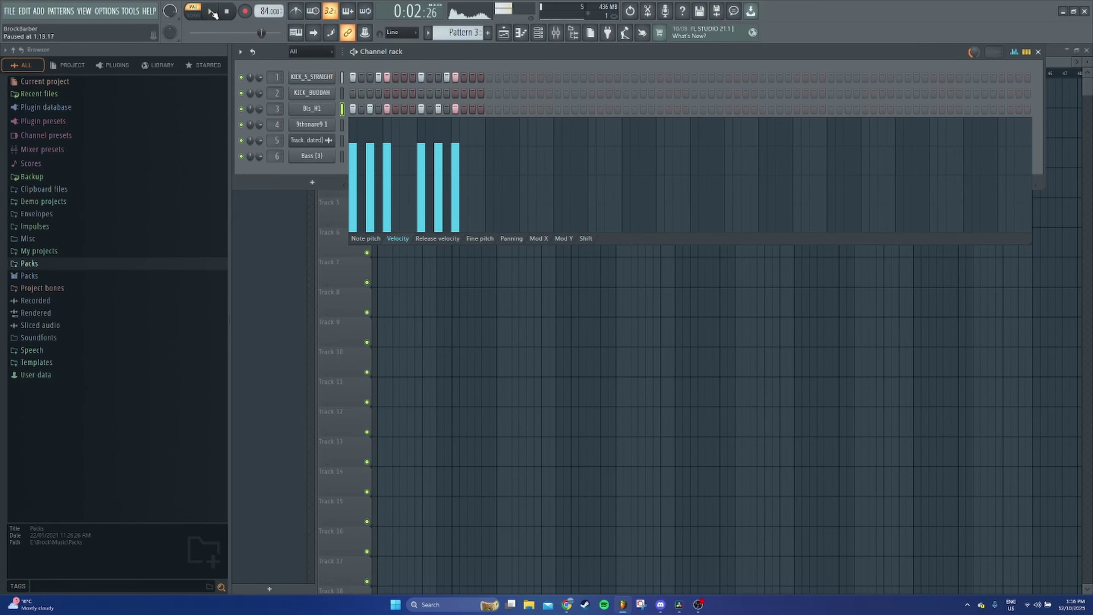
key("F6")
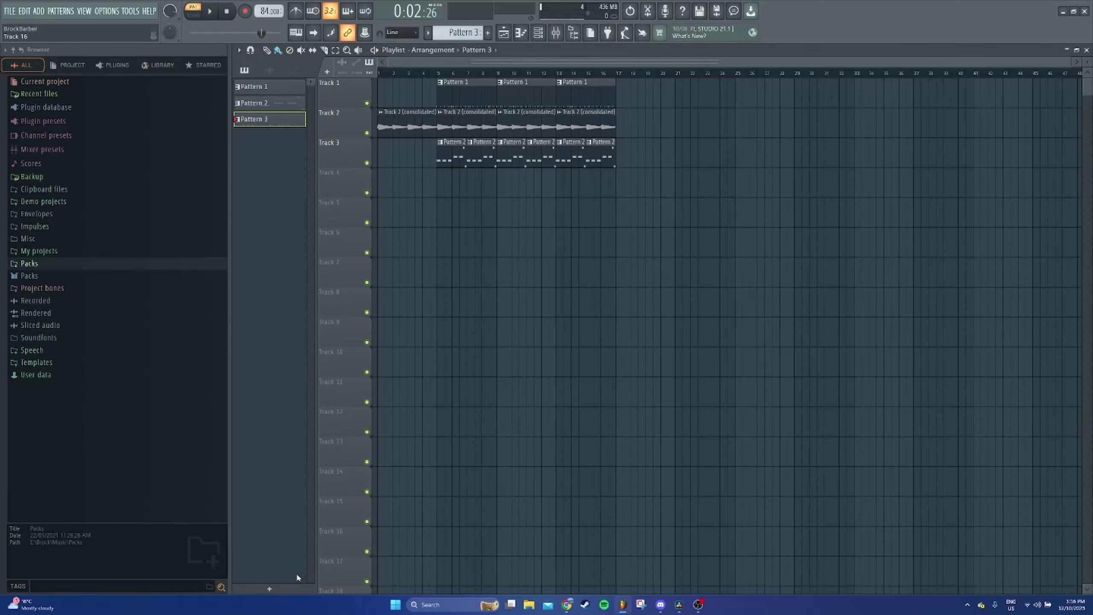
left_click(275, 588)
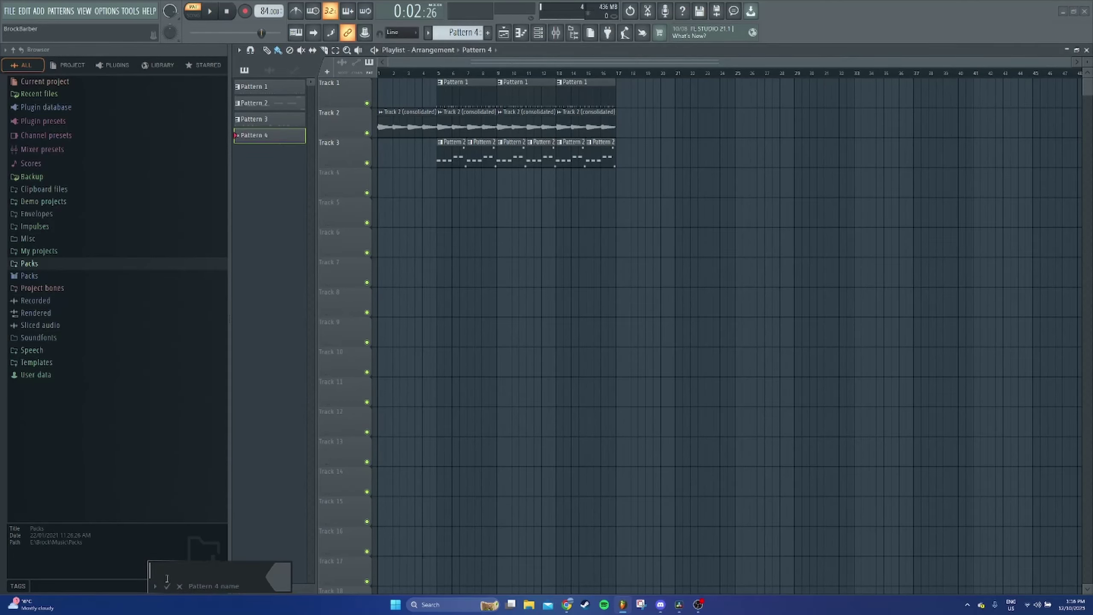
key("Return")
left_click(541, 32)
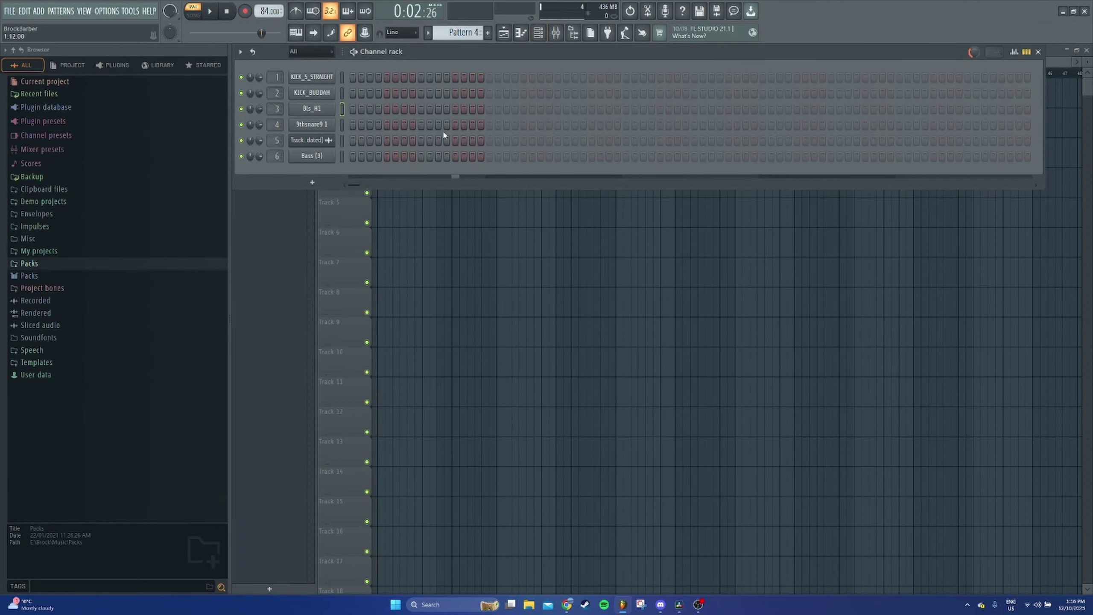
left_click(476, 198)
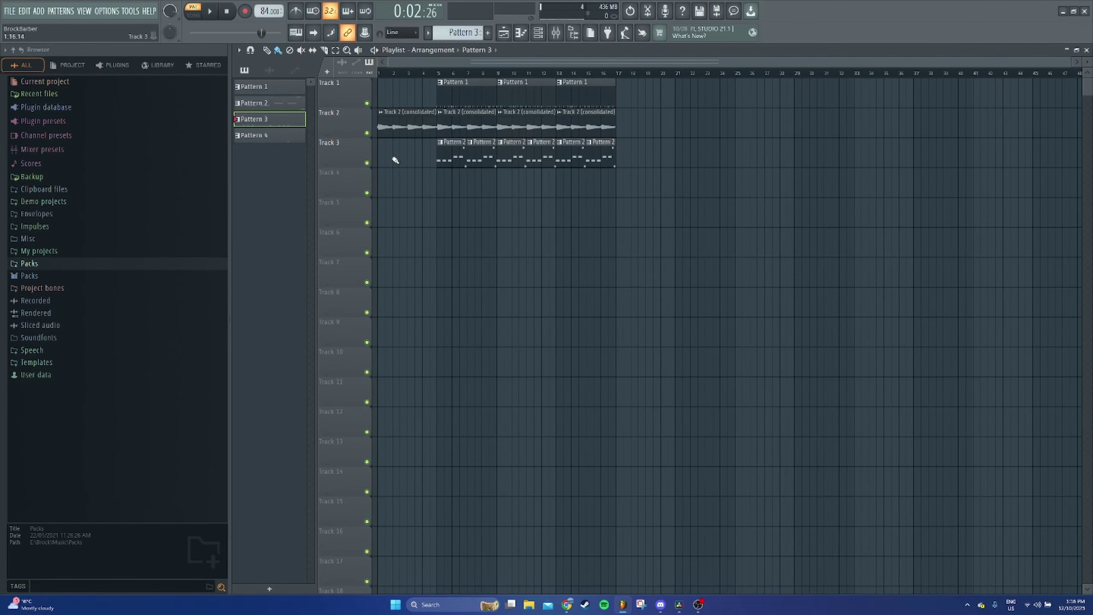
Place Pattern 3 clips at bars 3 and 4 of Track 4 and a Pattern 4 clip at bar 4 of Track 5, playing the song
left_click_drag(401, 154, 400, 186)
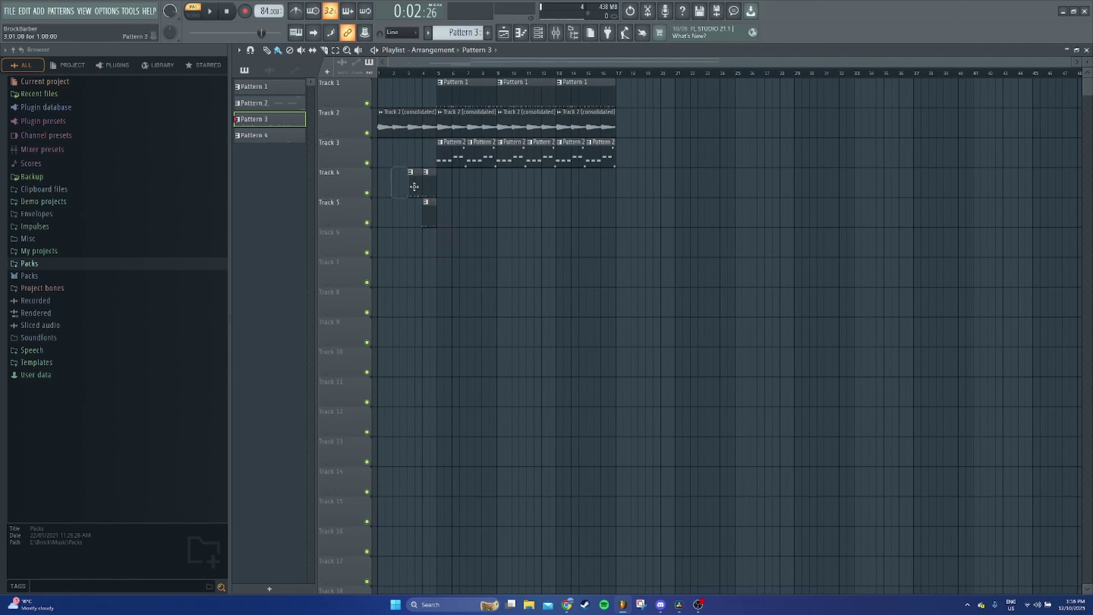
left_click(211, 12)
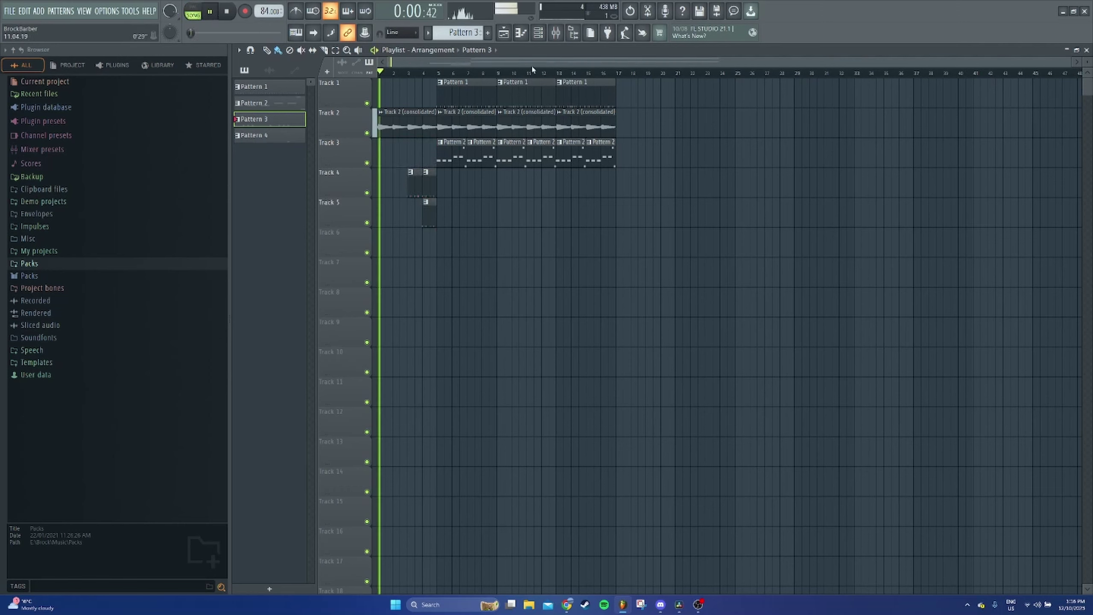
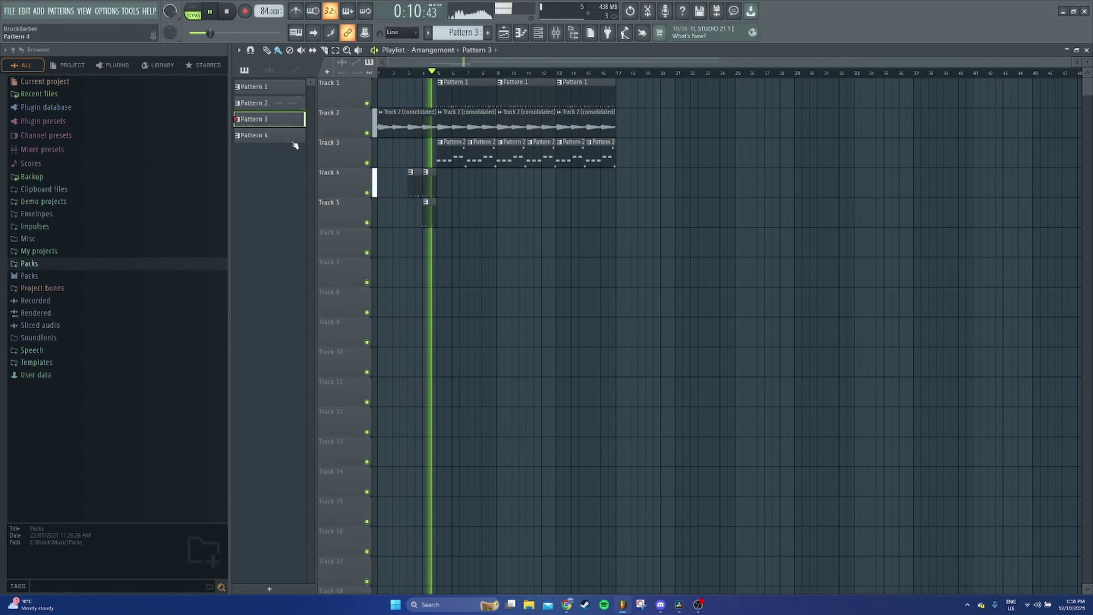
left_click(428, 212)
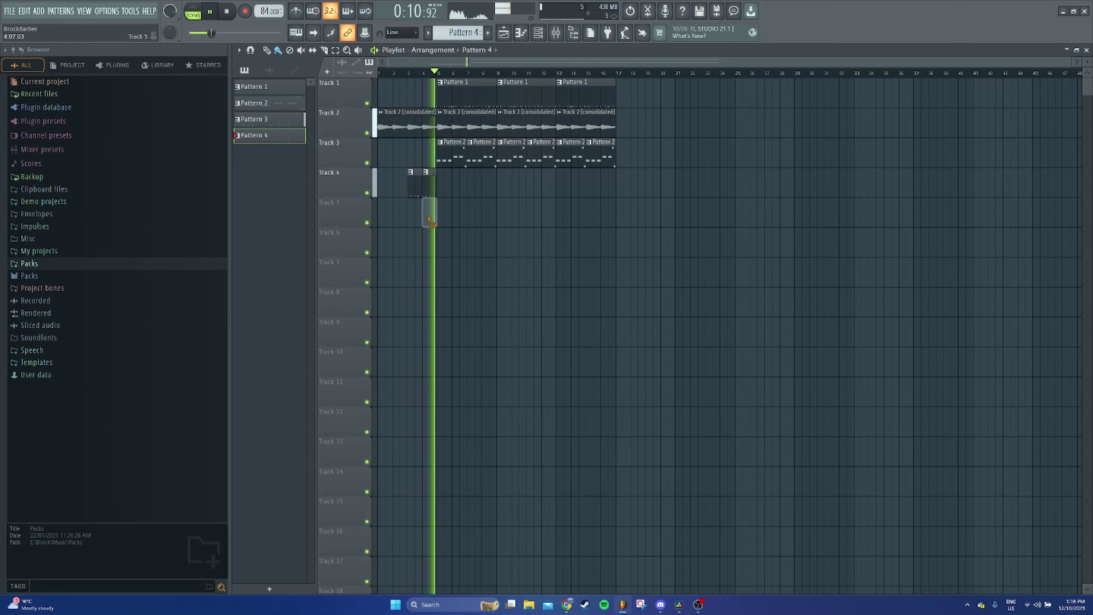
left_click(414, 73)
left_click(480, 207)
right_click(483, 208)
Lower the volume of mixer Insert 6 to 63% (-9.1 dB) while the song plays, and stop playback
key("F9")
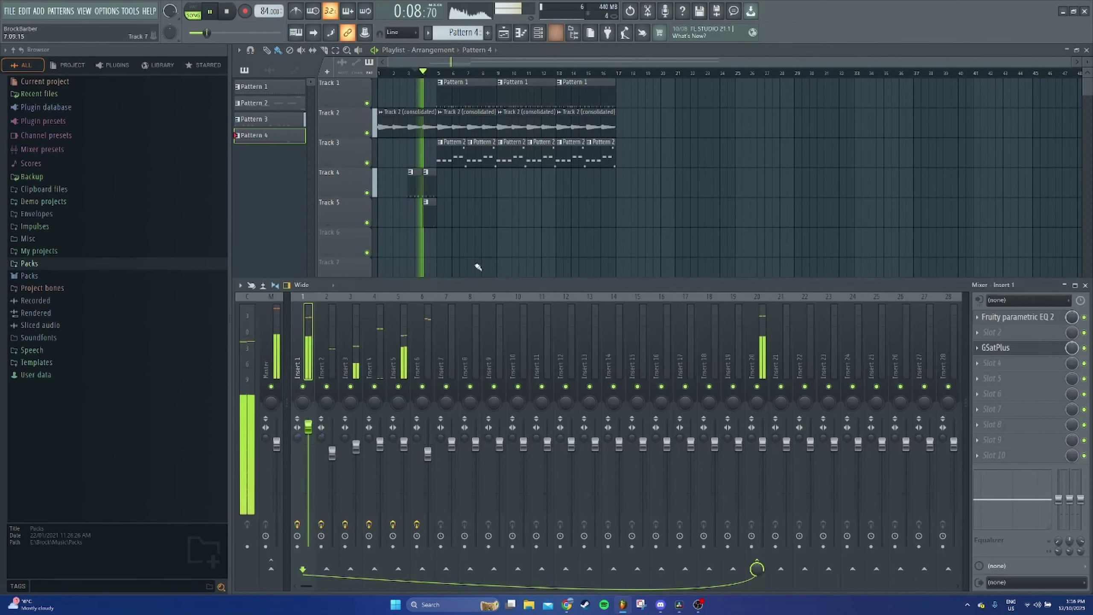
left_click(512, 330)
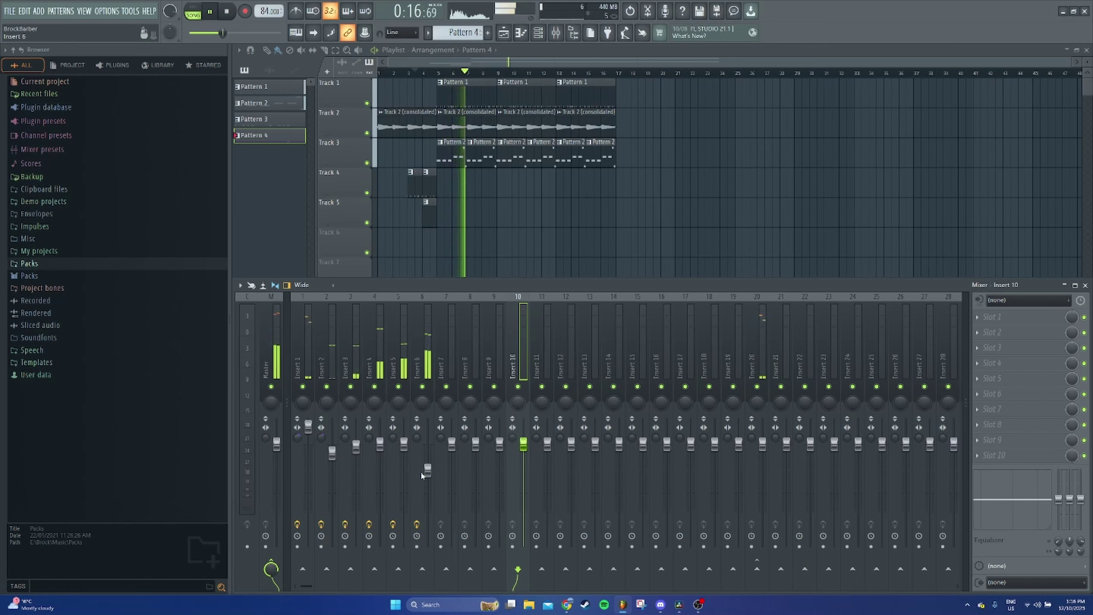
left_click_drag(435, 467, 436, 480)
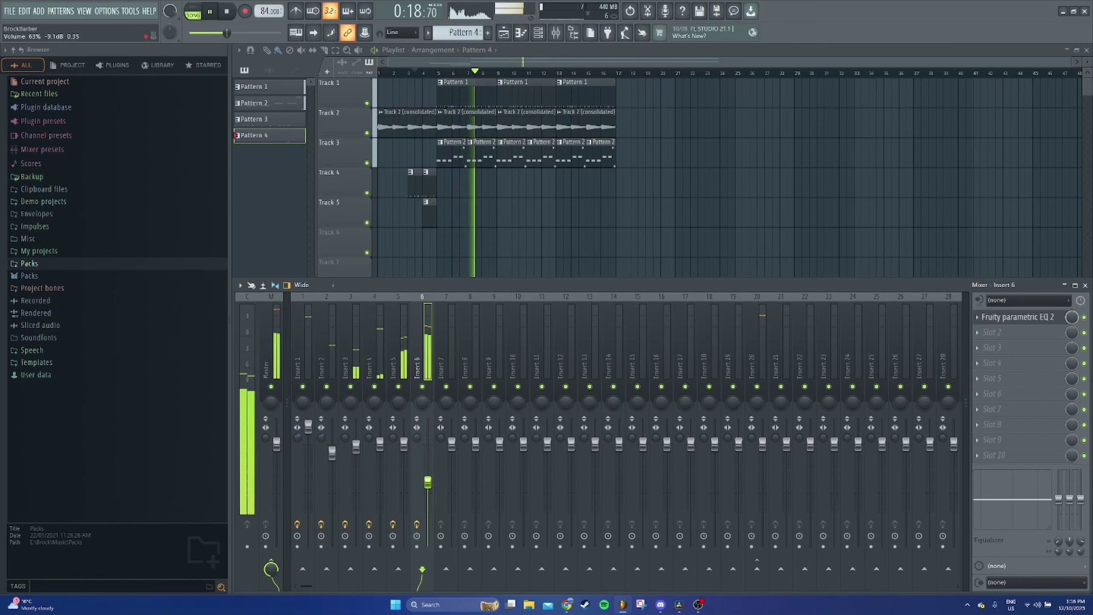
key("space")
Browse the user Packs folder to A. Packs > Live > Vinyl Crackles to list its samples
left_click(30, 275)
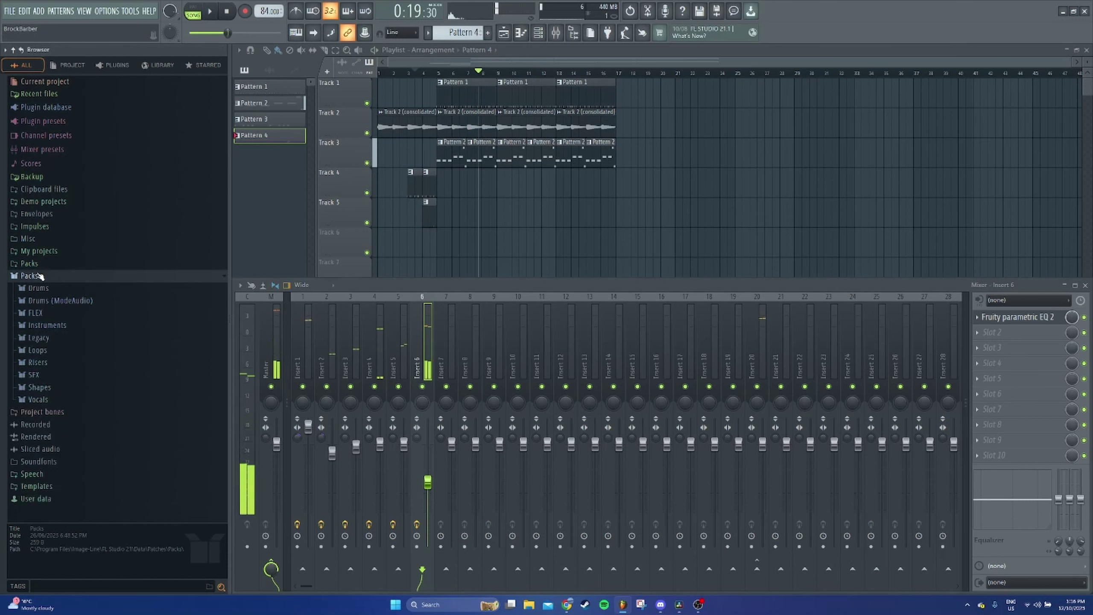
left_click(29, 264)
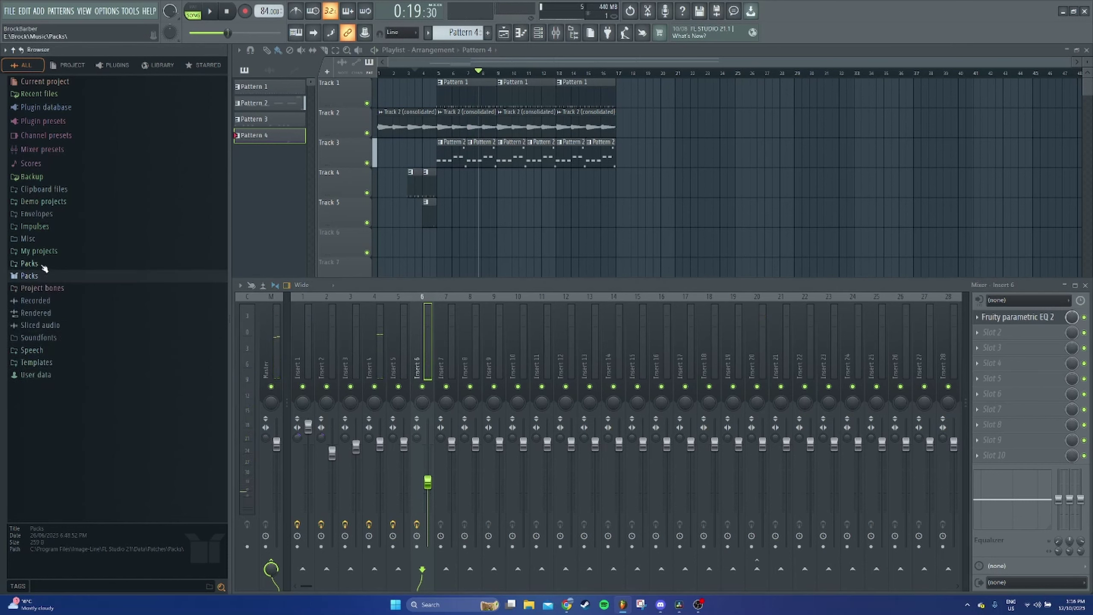
left_click(41, 275)
left_click(56, 363)
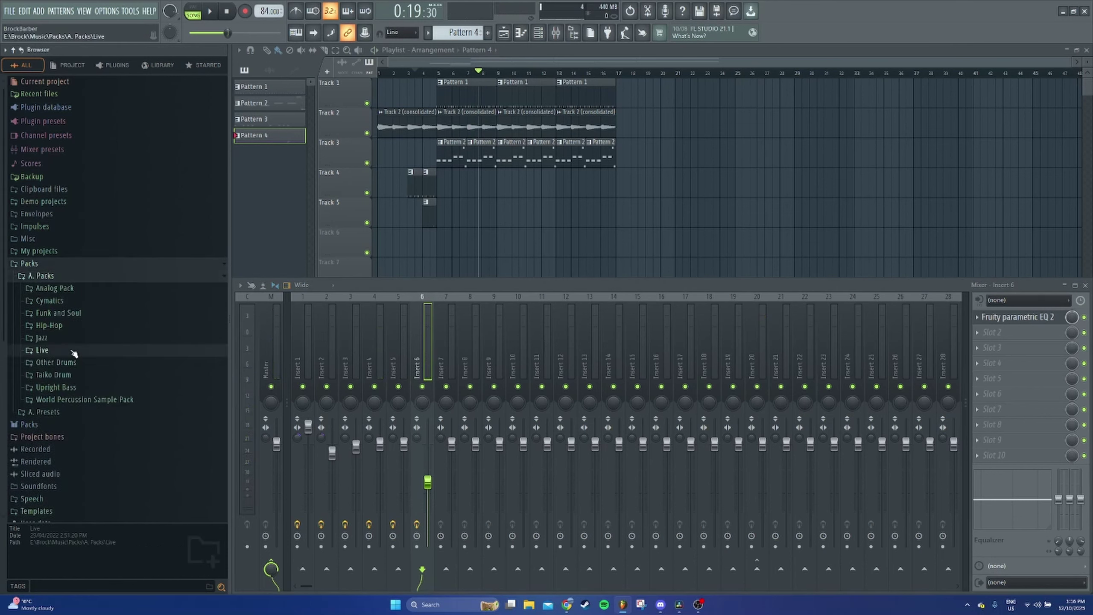
left_click(41, 350)
left_click(65, 387)
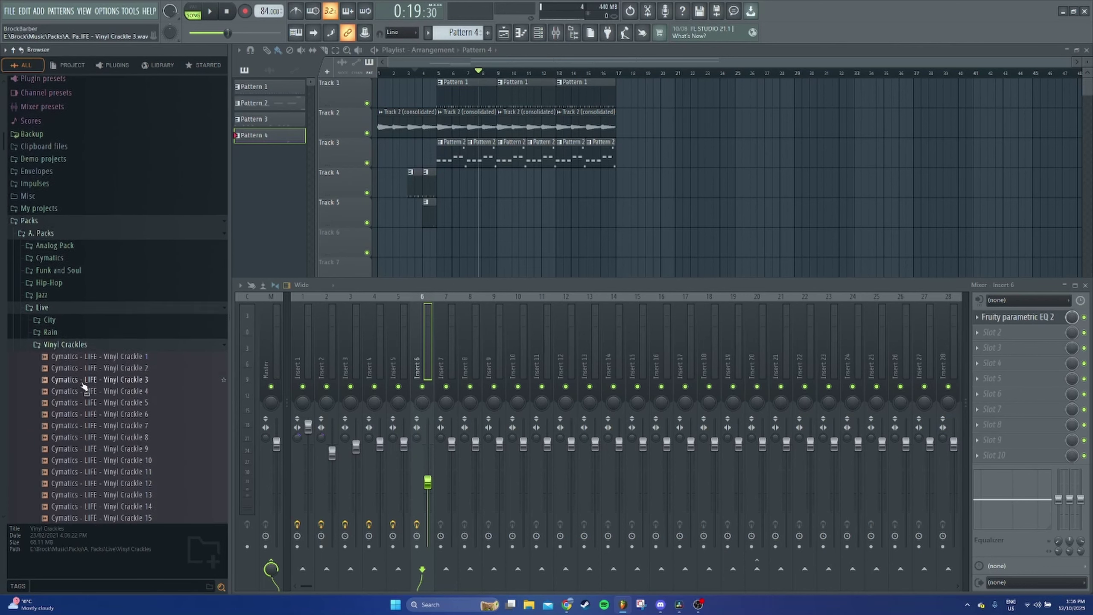
scroll(89, 383, "down", 5)
Audition several vinyl crackle samples and add Cymatics - LIFE - Vinyl Crackle 7 to Track 6 of the playlist
left_click(98, 297)
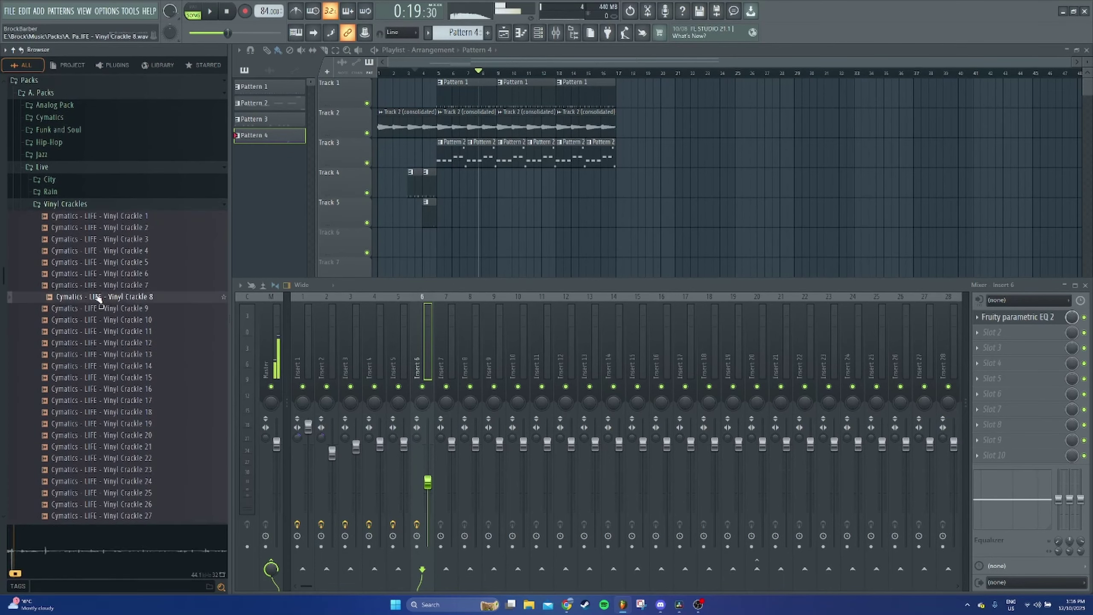
left_click(129, 319)
left_click(129, 297)
left_click(134, 285)
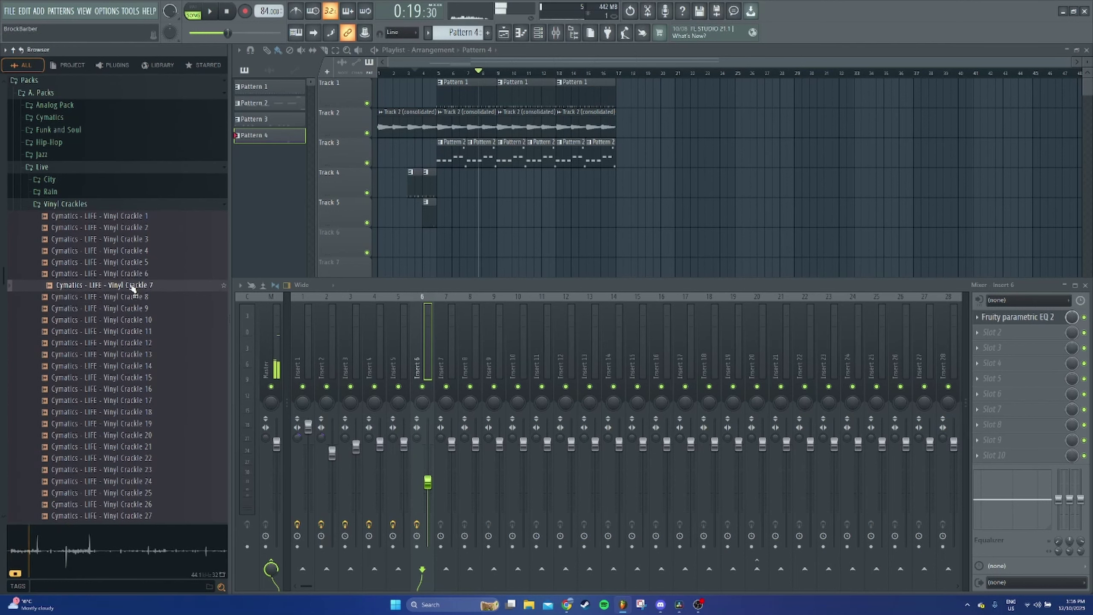
left_click_drag(133, 290, 404, 247)
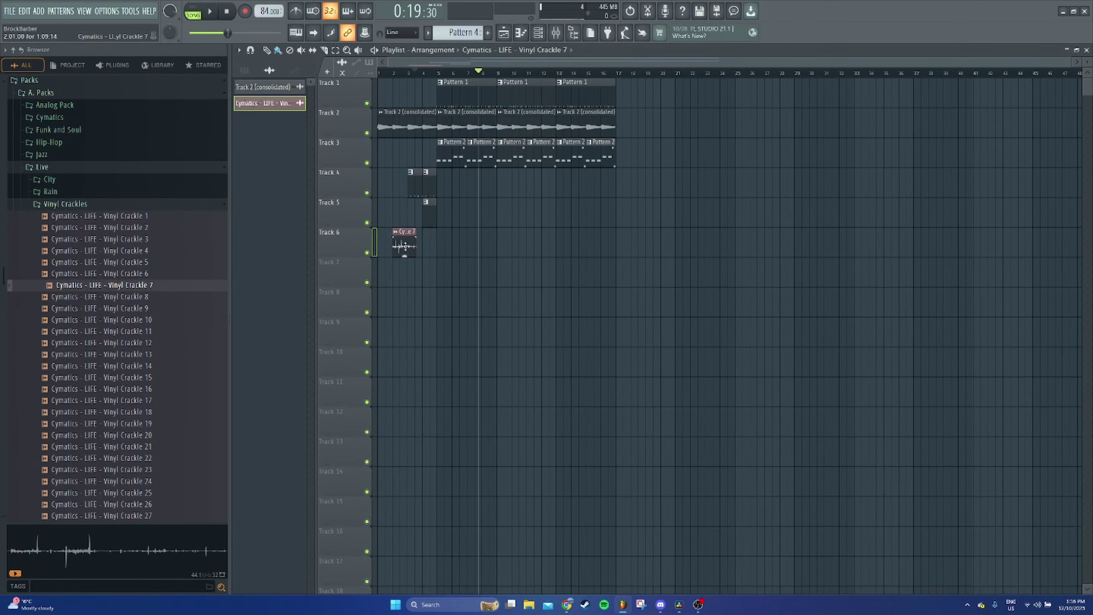
Turn snapping off and repeat the Vinyl Crackle 7 clip along Track 6 from bar 1 up to bar 17
left_click(252, 71)
left_click(400, 32)
left_click(402, 72)
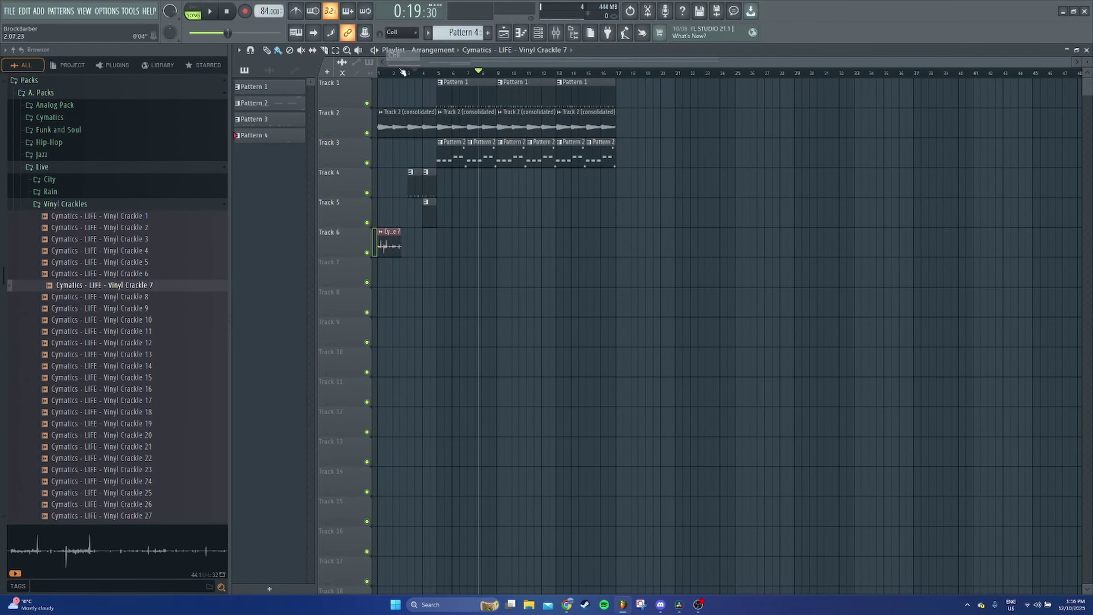
left_click(400, 32)
left_click(396, 43)
mouse_move(389, 243)
left_mouse_down()
mouse_move(629, 241)
mouse_move(616, 241)
left_mouse_up()
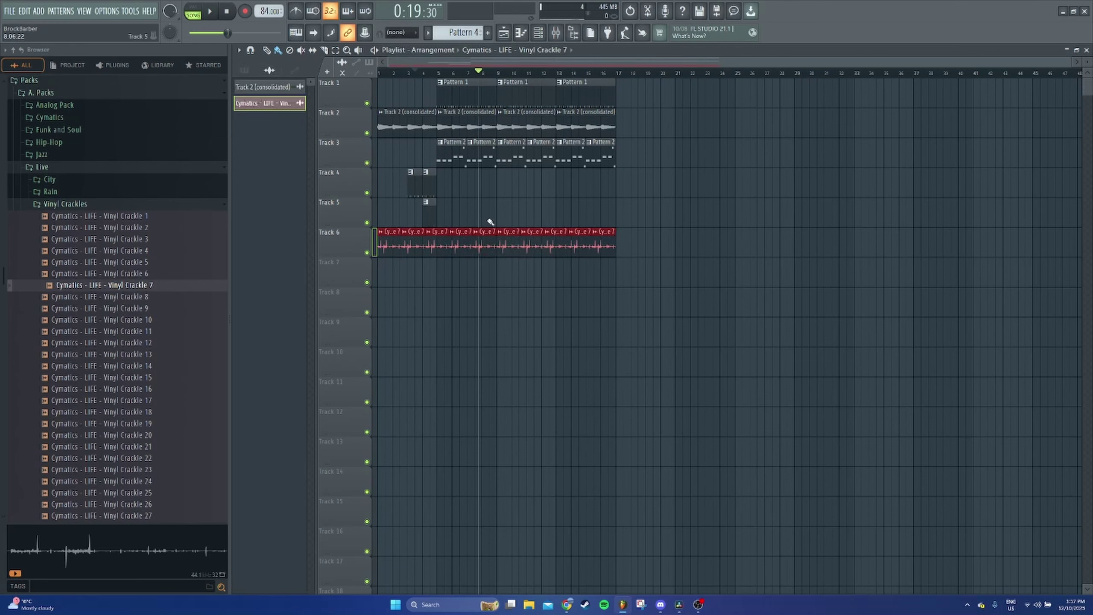
Show the patterns in the picker, play the song from the start, and collapse the Packs folders in the browser
left_click(241, 70)
left_click(192, 12)
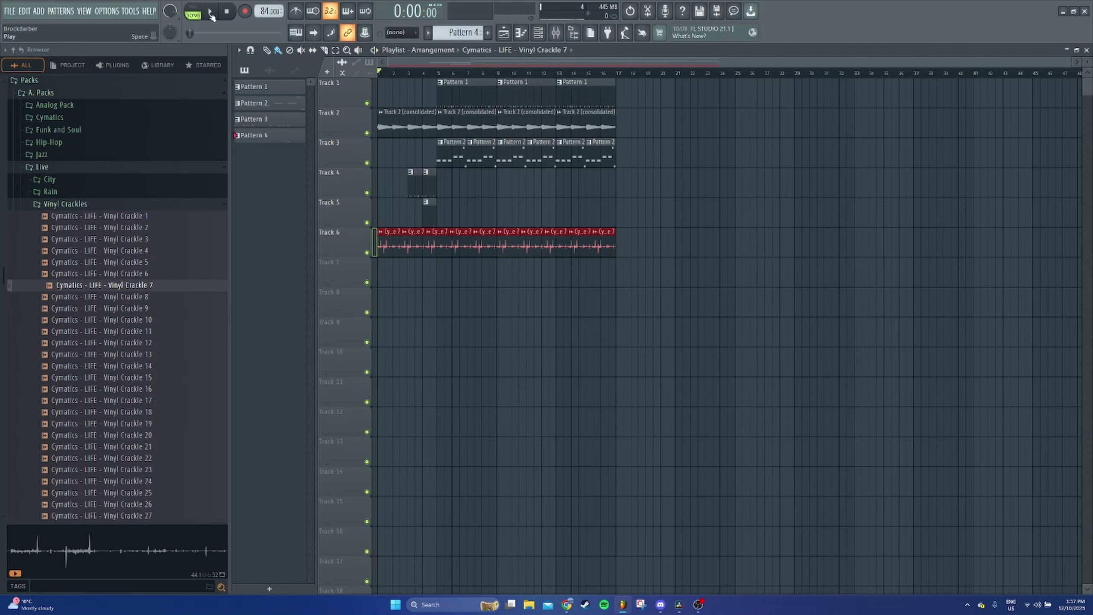
left_click(210, 14)
left_click(55, 167)
left_click(44, 273)
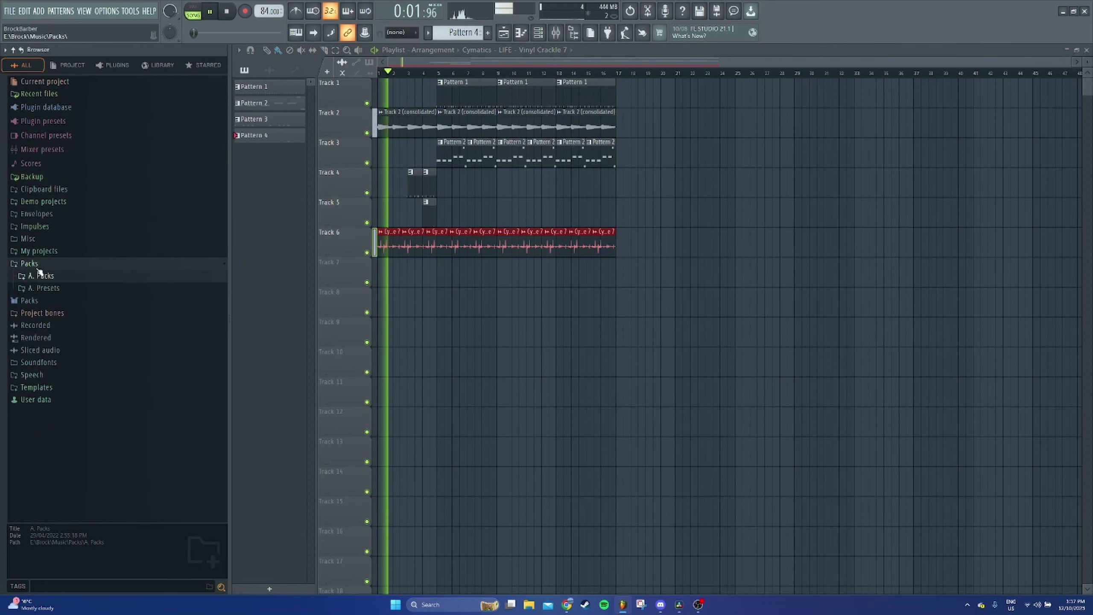
left_click(36, 264)
Route the Vinyl Crackle 7 channel to mixer Insert 7, lower that insert's volume while the song plays, and stop playback
left_click(556, 33)
left_click(538, 33)
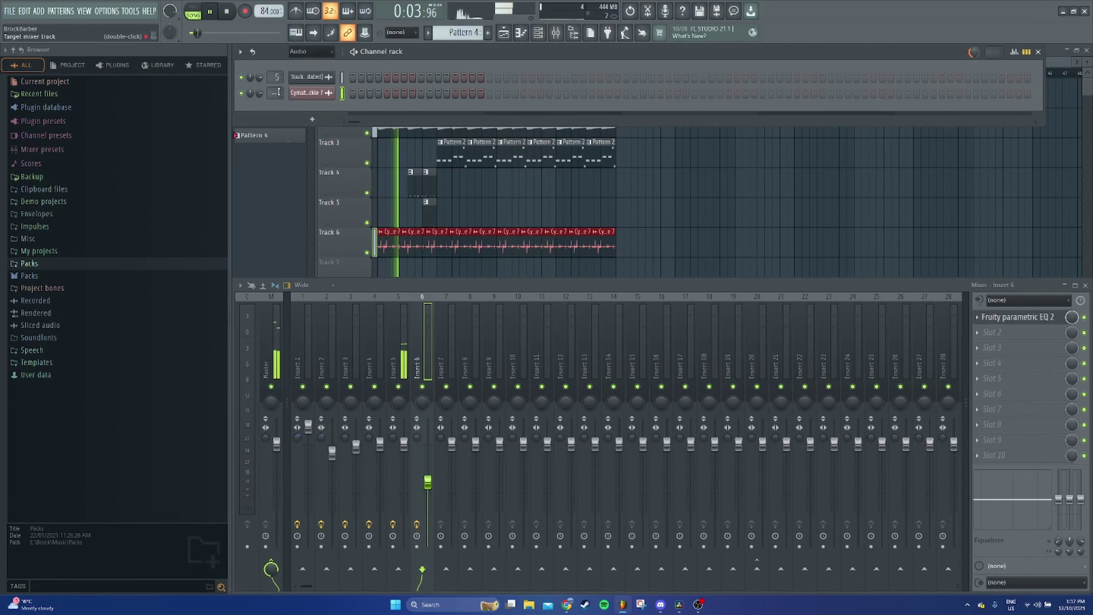
scroll(278, 92, "up", 7)
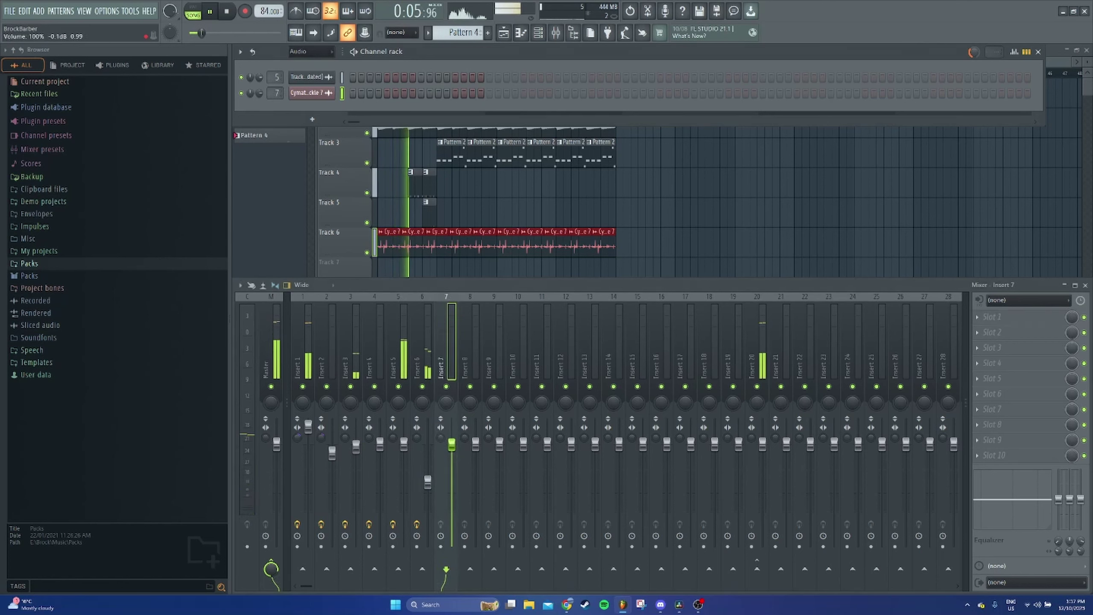
left_click_drag(451, 445, 452, 467)
left_click(1039, 51)
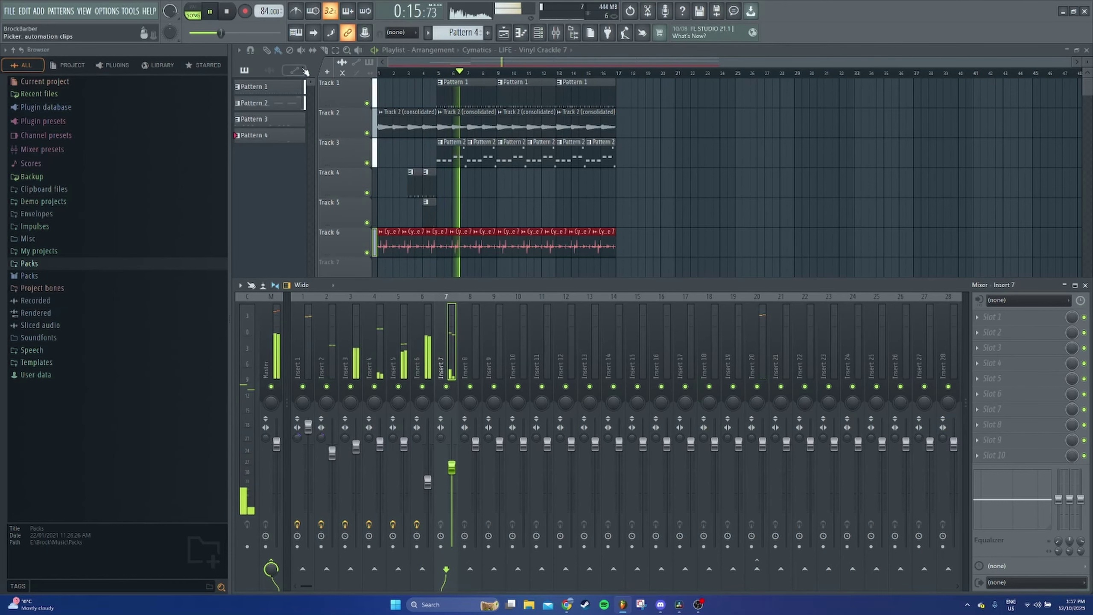
left_click(210, 14)
key("F9")
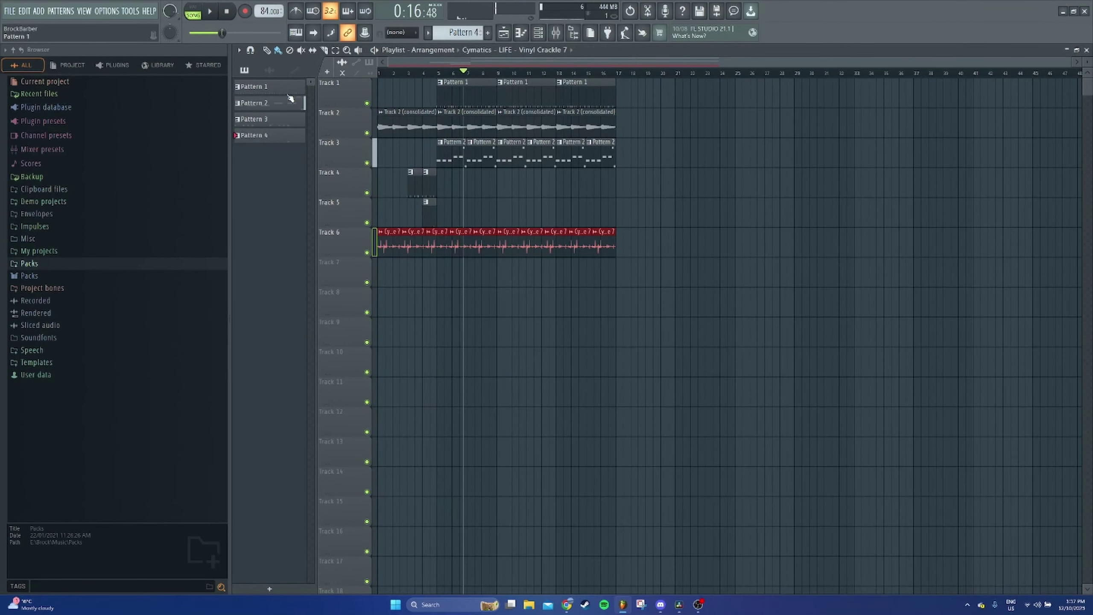
Create a new empty Pattern 5 and add a DecentSampler instrument channel to the channel rack
left_click(269, 589)
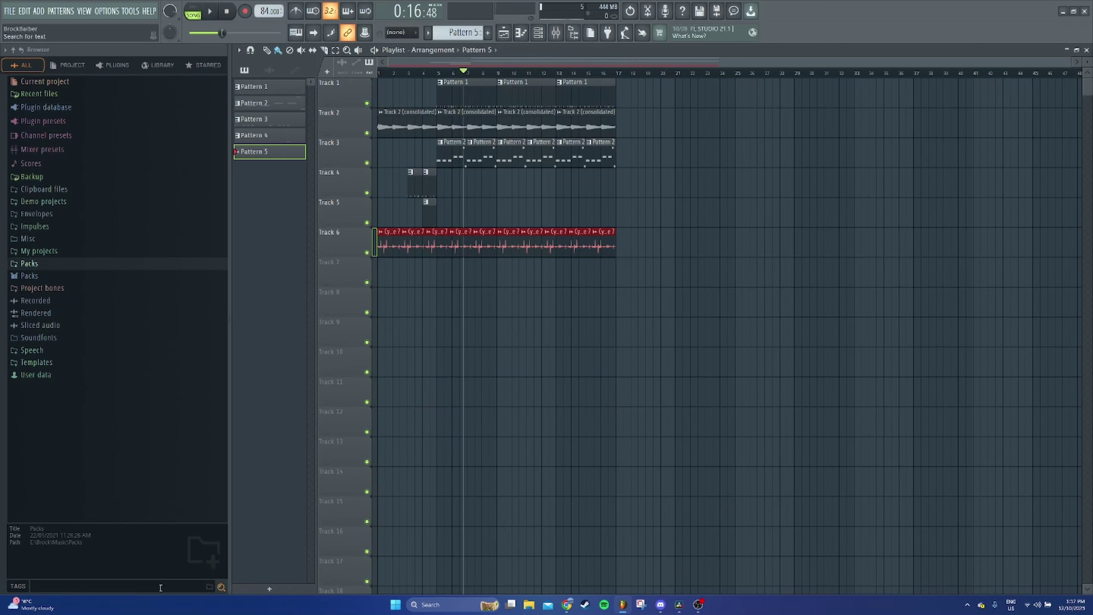
left_click(537, 33)
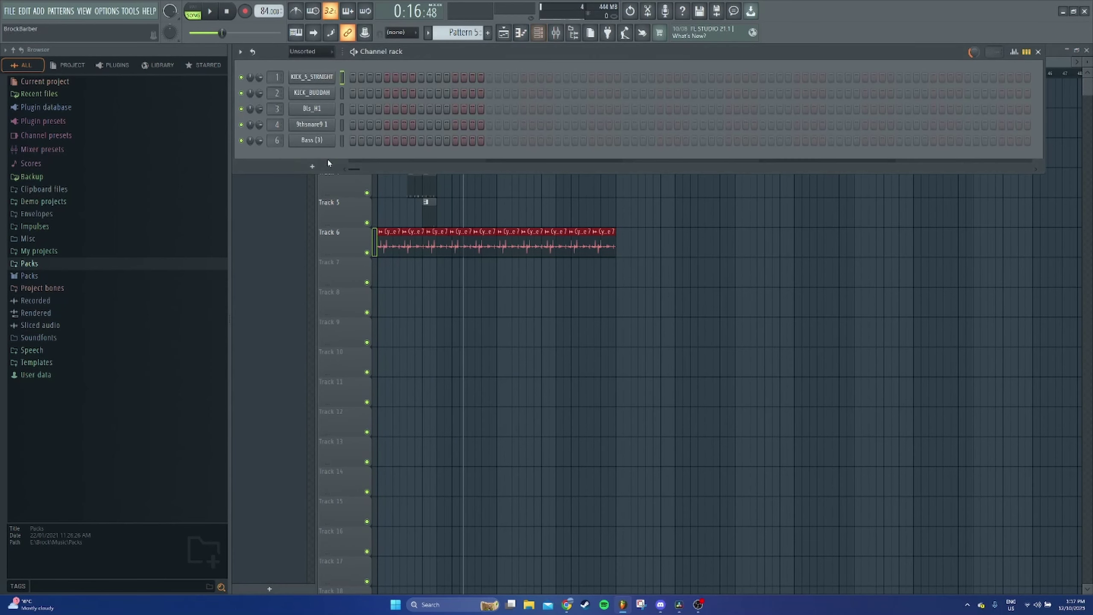
left_click(328, 157)
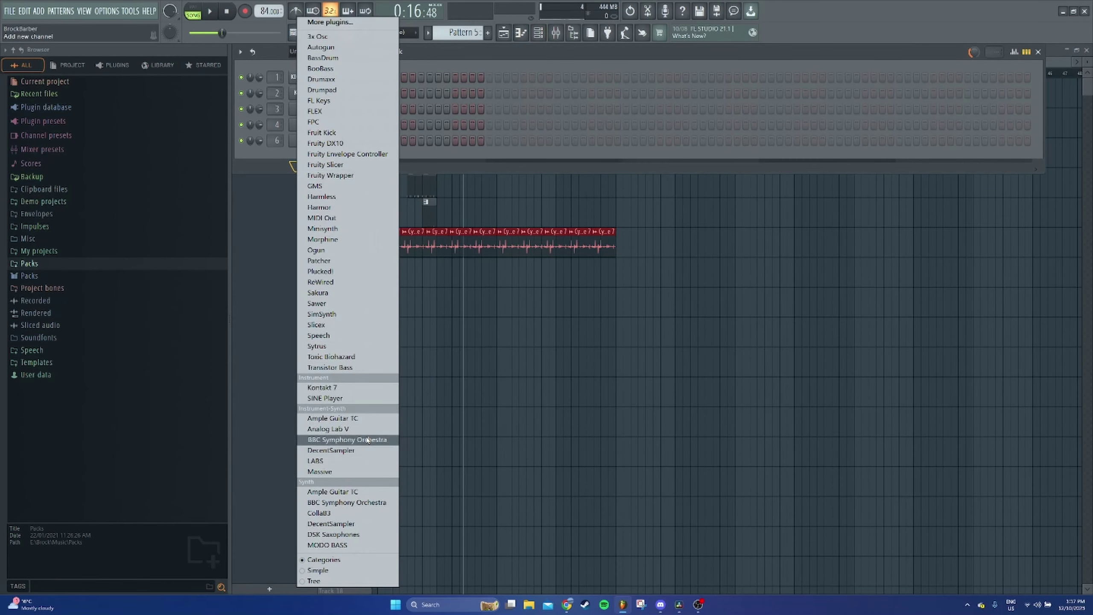
left_click(330, 450)
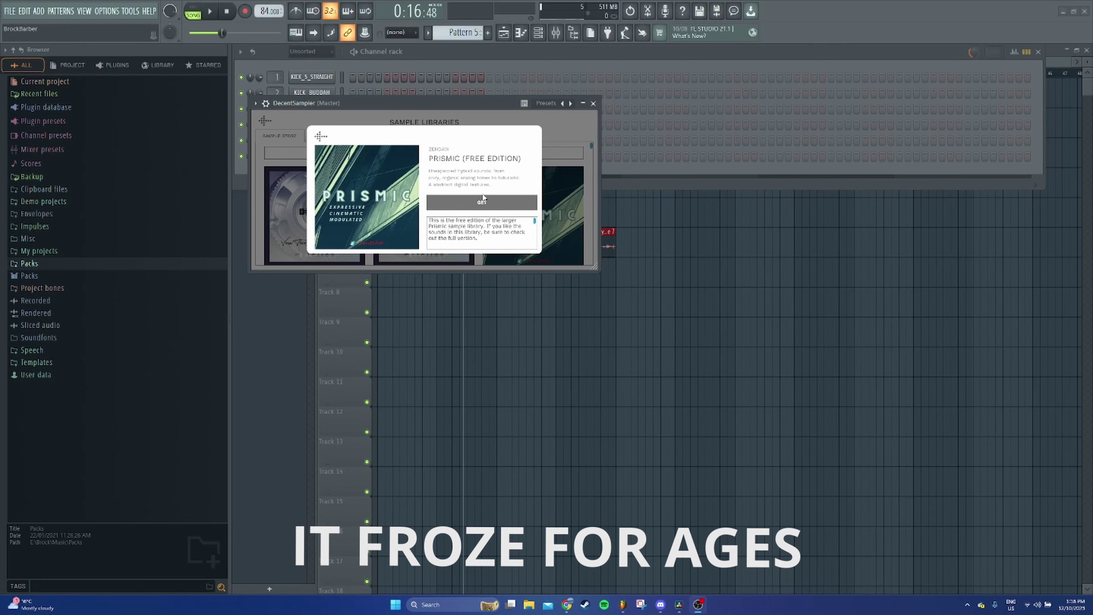
Dismiss the Prismic offer, load the Tenor Saxophone sample library from the file browser, and try out its keys
left_click(552, 191)
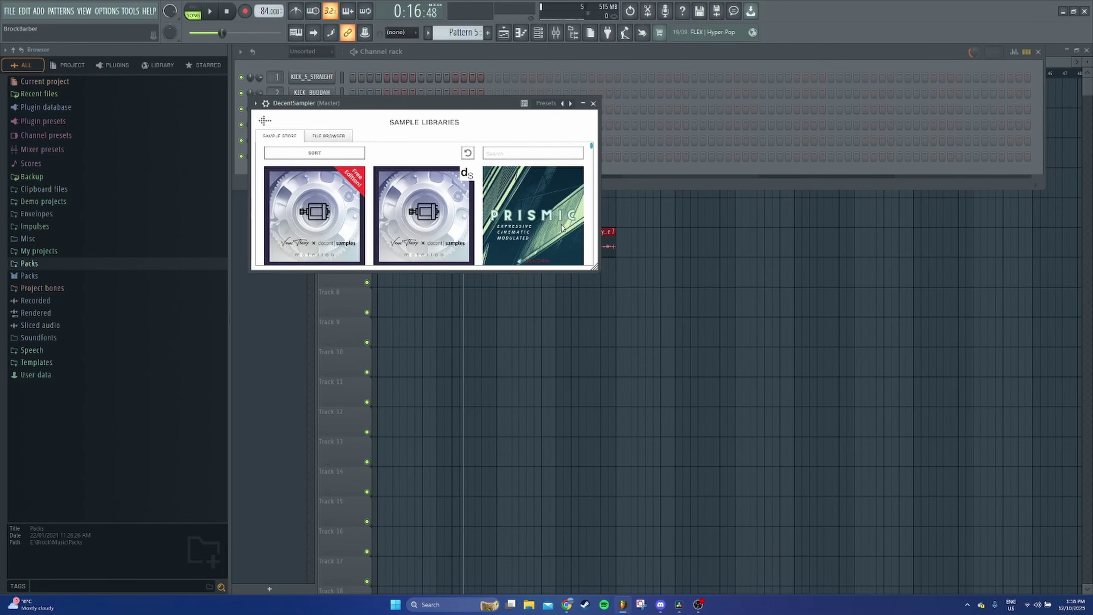
left_click(336, 144)
left_click(322, 164)
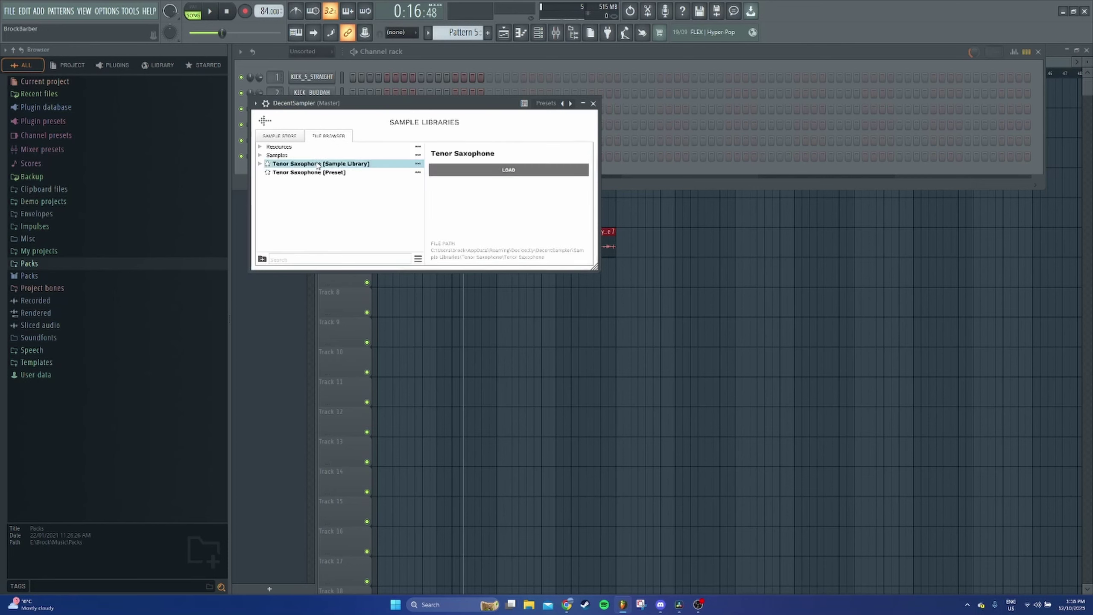
double_click(362, 166)
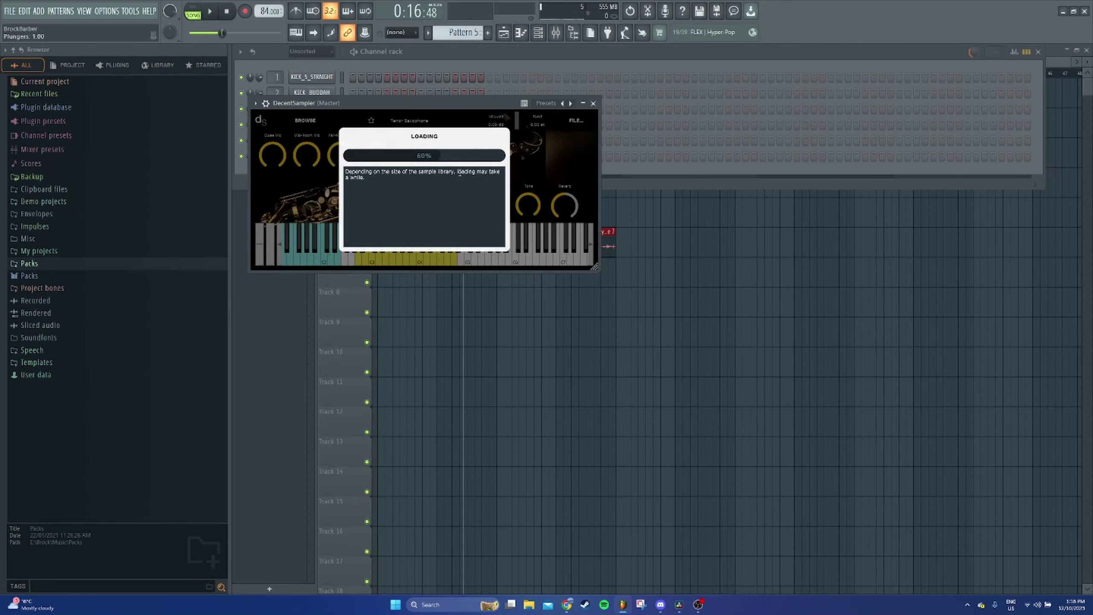
left_click_drag(451, 247, 432, 262)
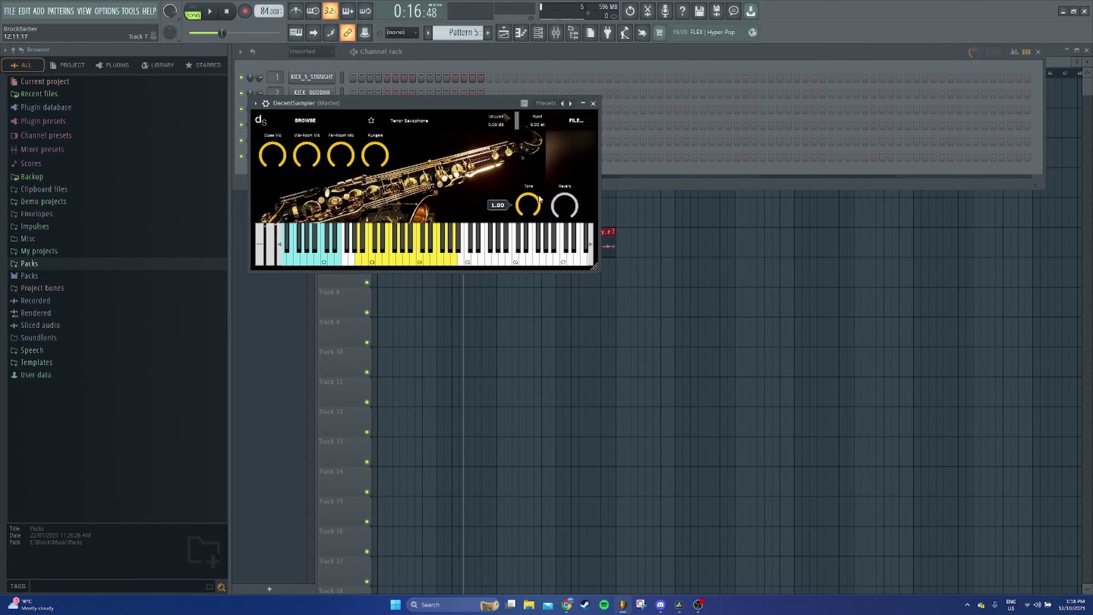
Close the saxophone sampler window, show all channels in the channel rack, and route DecentSampler to mixer track 8
left_click(594, 103)
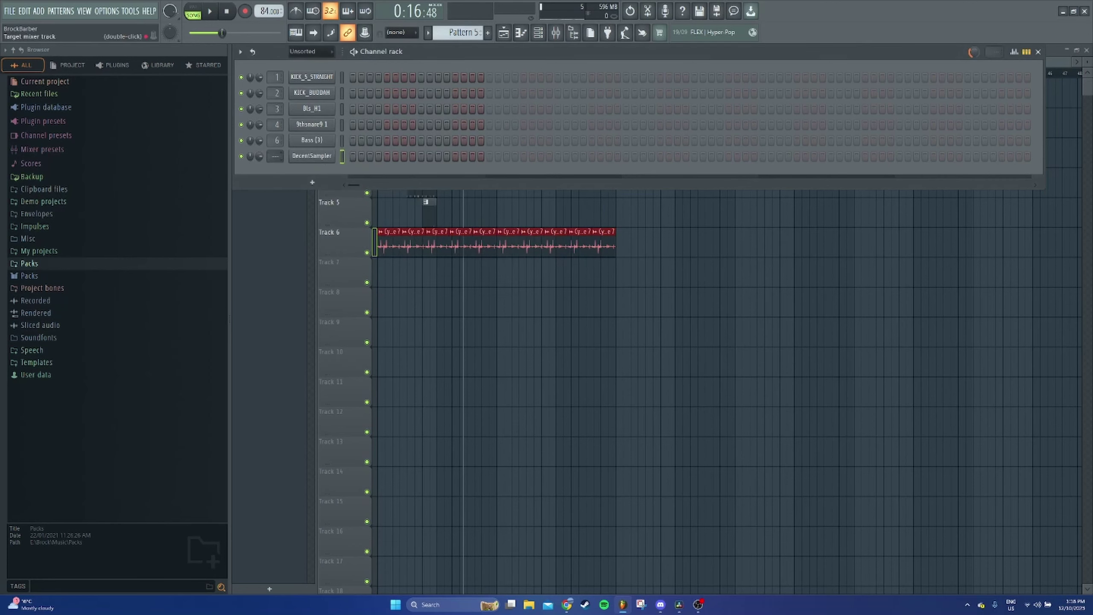
right_click(314, 158)
left_click(344, 155)
left_click(310, 52)
left_click(296, 63)
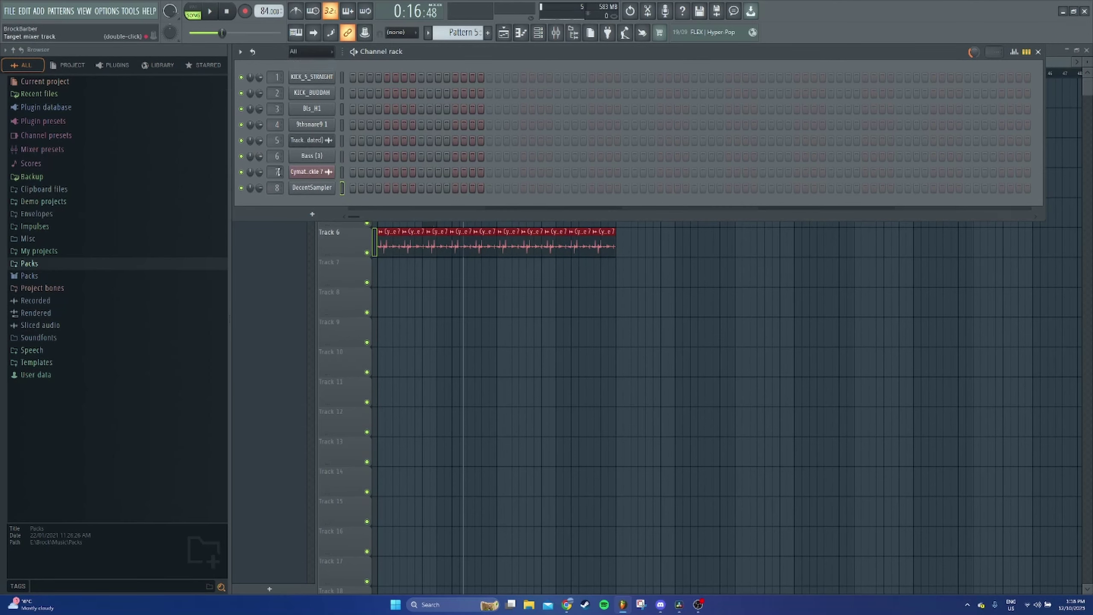
Open DecentSampler's piano roll in pattern mode and draw a B5 note at the start of bar 1
right_click(324, 188)
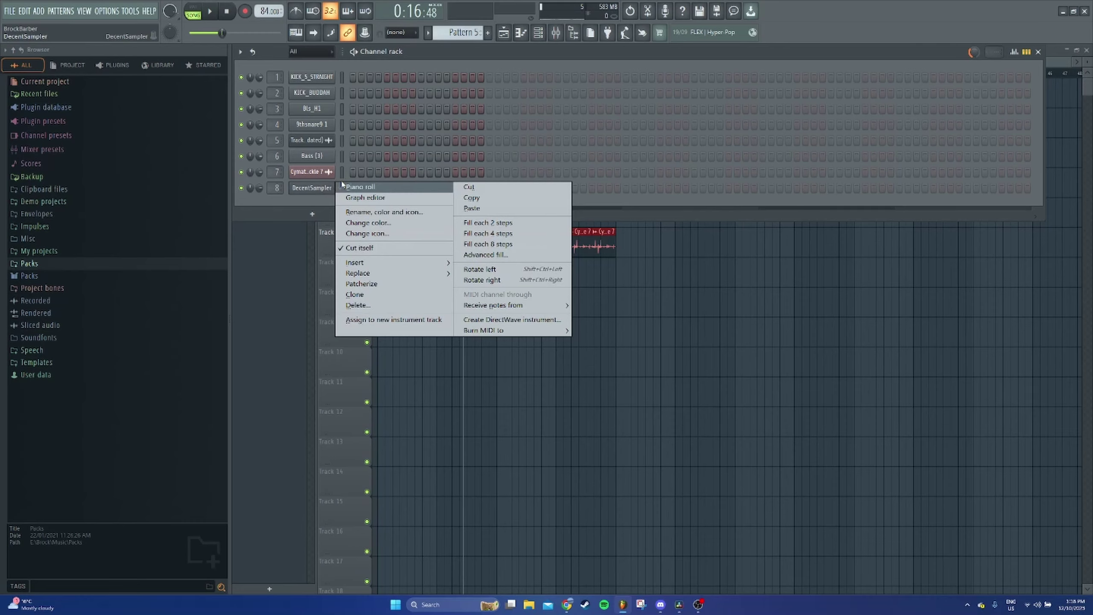
left_click(363, 188)
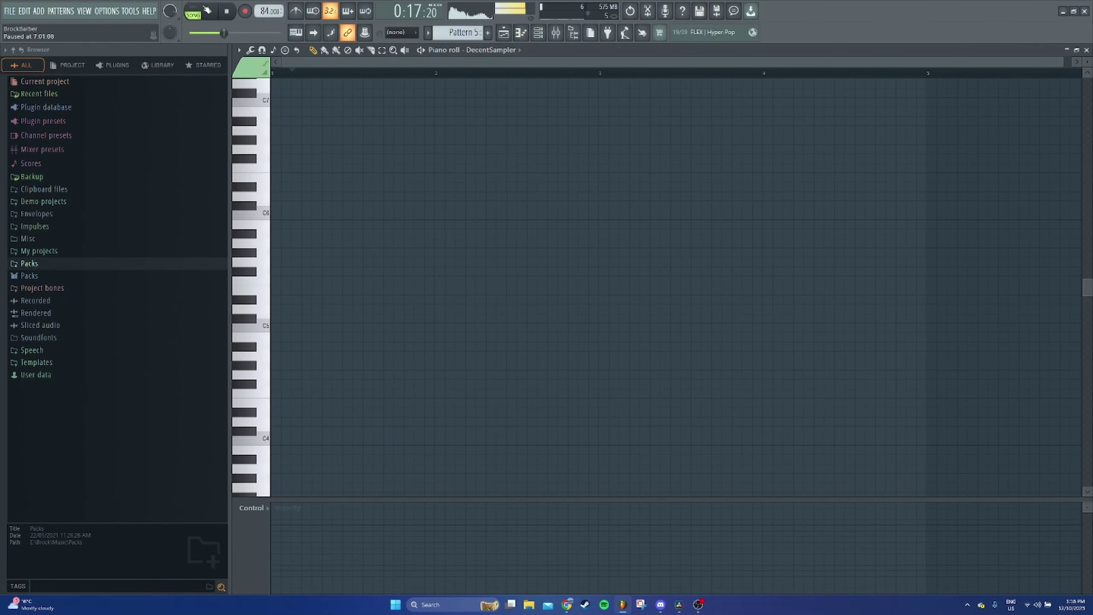
key("space")
key("l")
left_click_drag(264, 213, 267, 277)
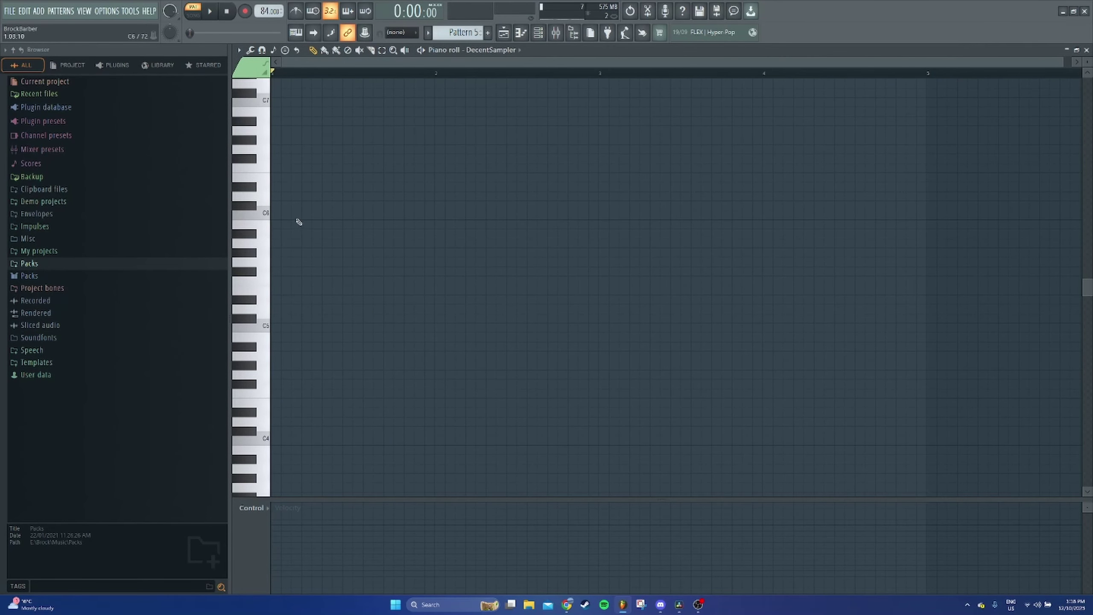
left_click_drag(298, 223, 250, 229)
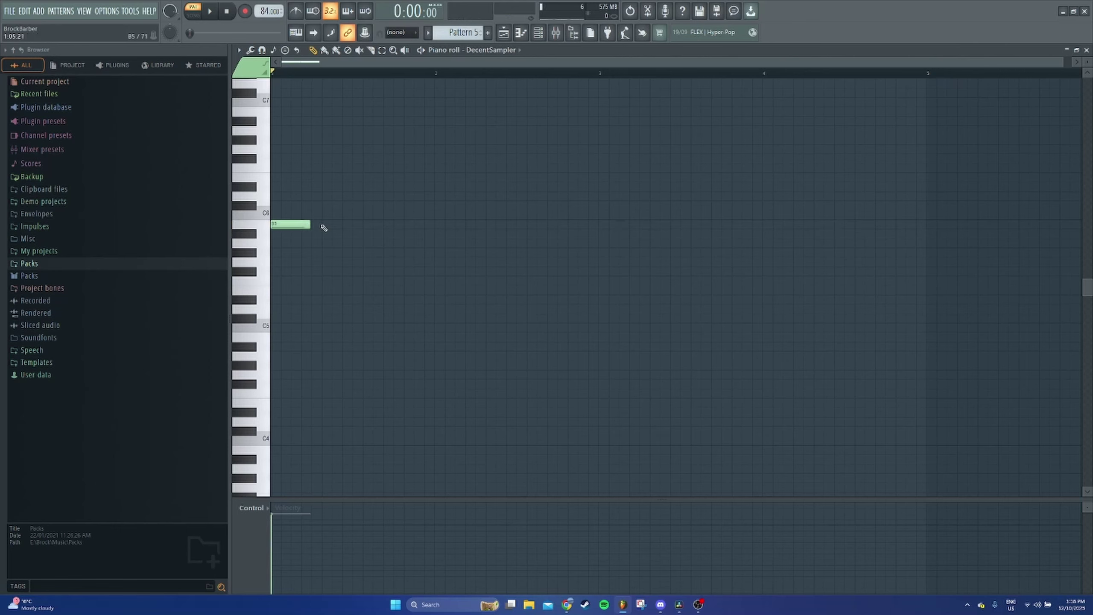
Set snapping to Line and continue bar 1 with consecutive descending notes A#5, A5, G#5 and G5
left_click(401, 32)
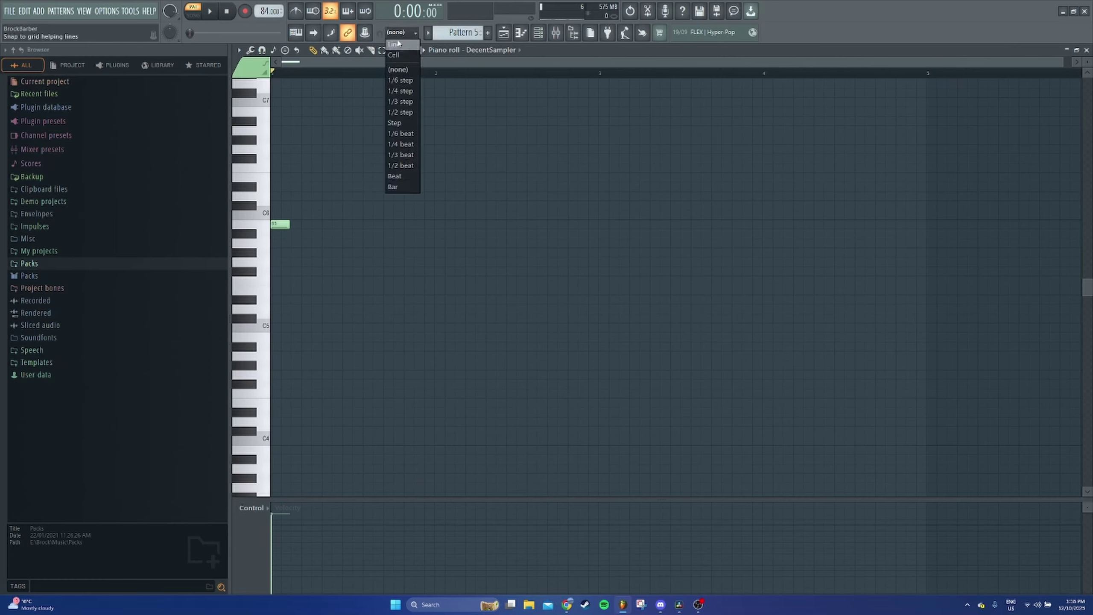
left_click(398, 42)
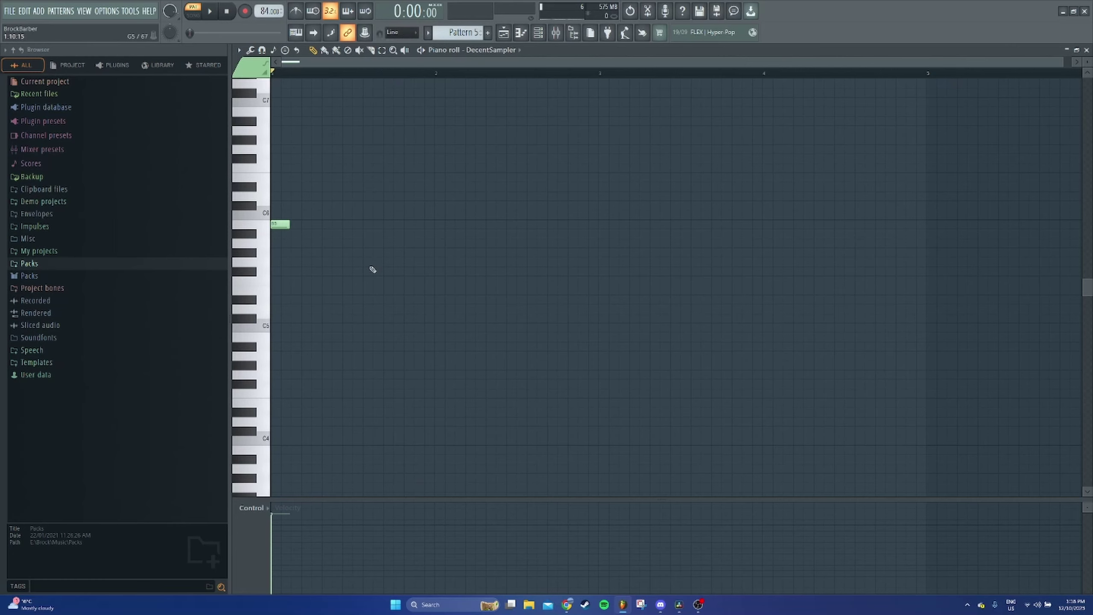
left_click(295, 235)
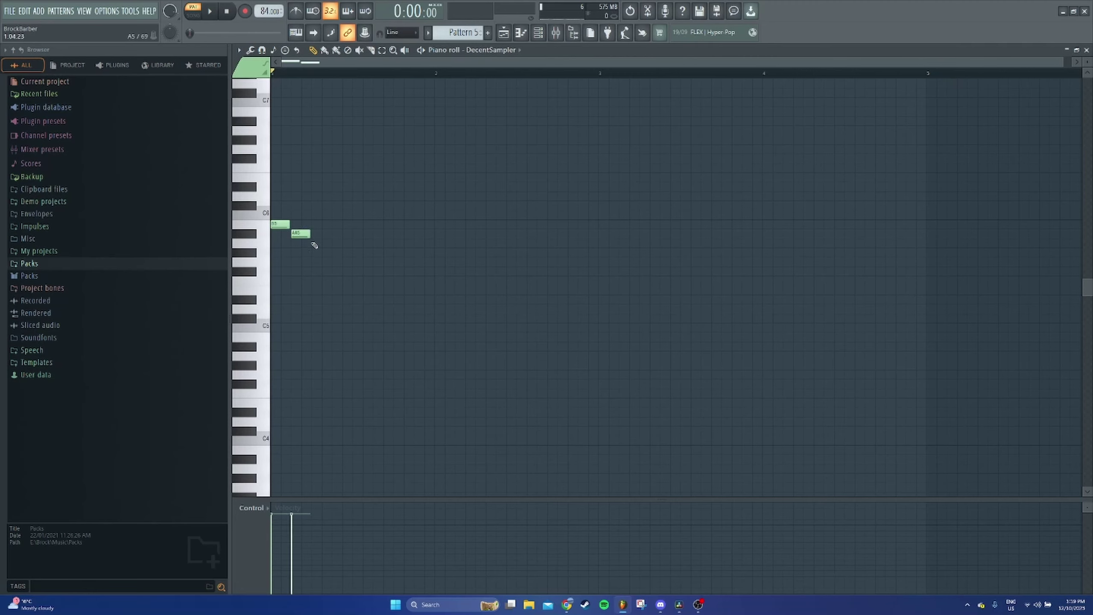
left_click(315, 244)
left_click(336, 254)
left_click(358, 263)
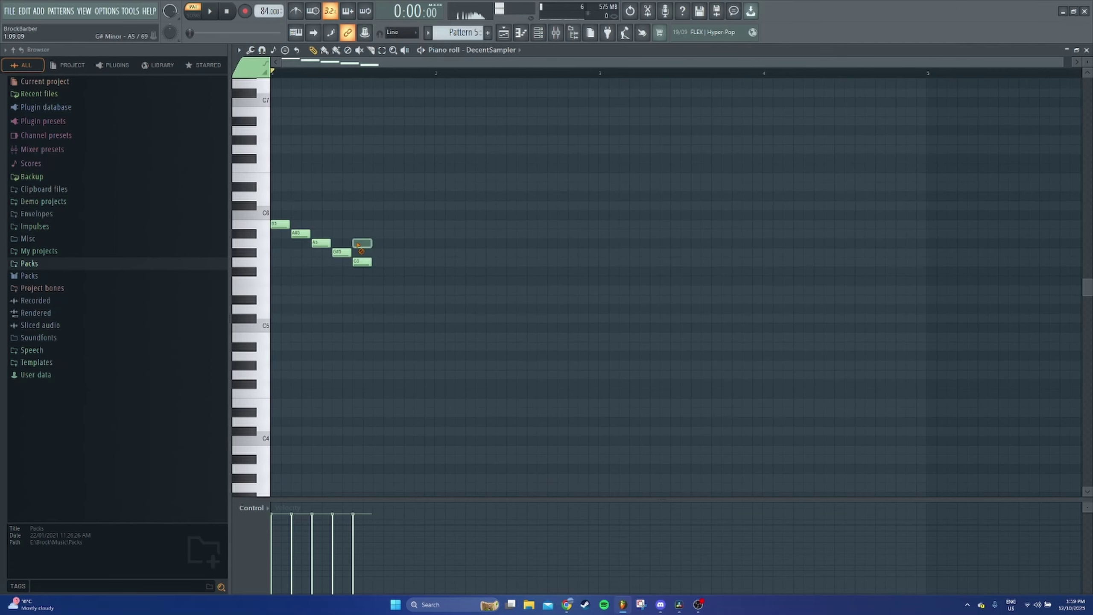
Look through the piano roll's options, its note tools and the list of chord and scale stamps
left_click(239, 50)
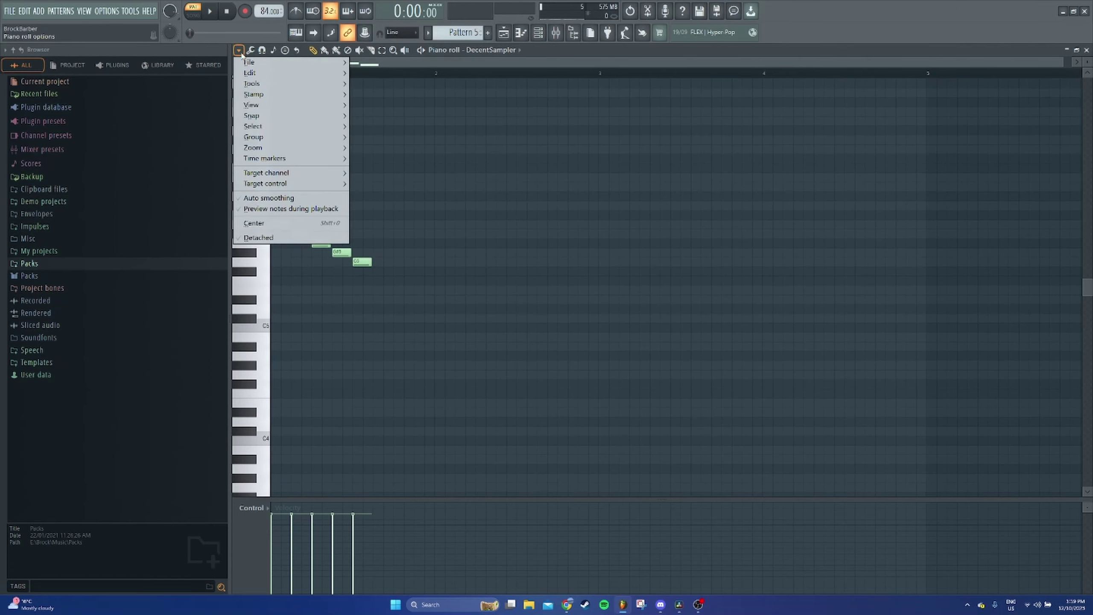
mouse_move(280, 162)
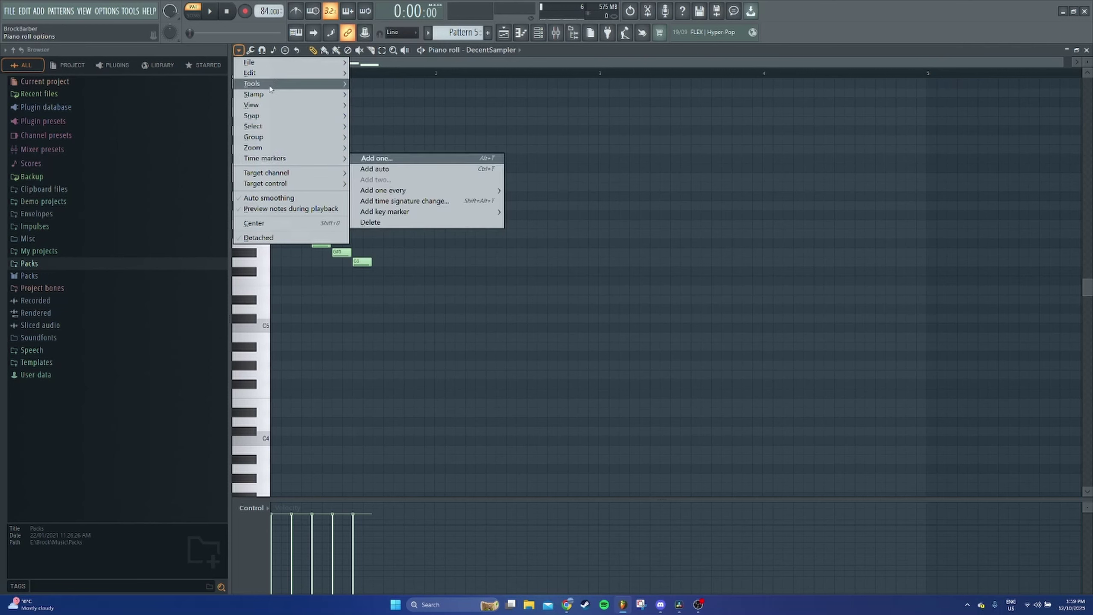
mouse_move(270, 85)
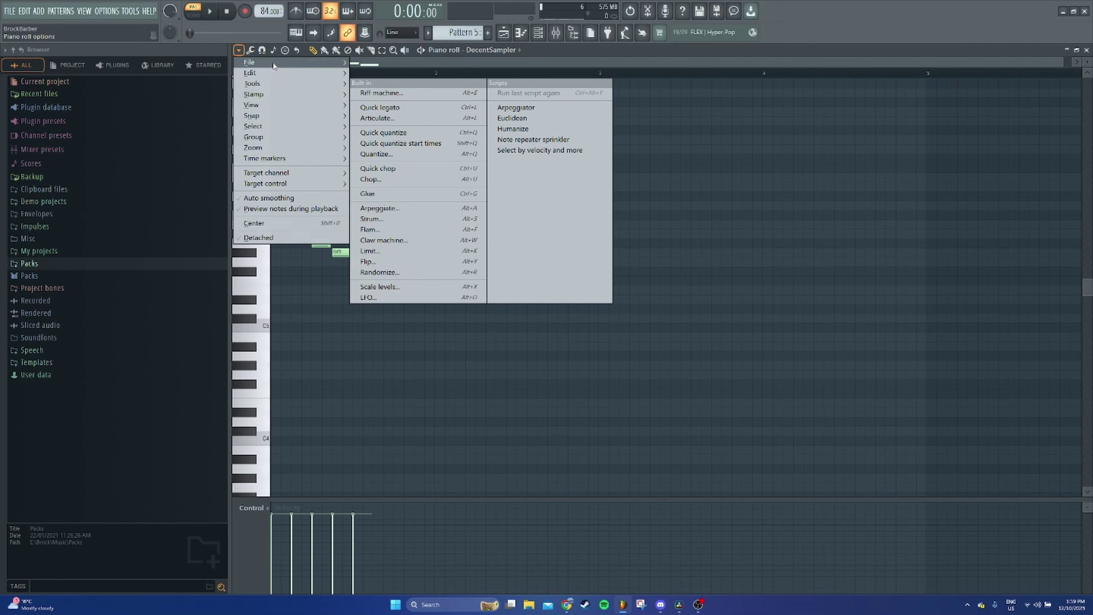
left_click(255, 51)
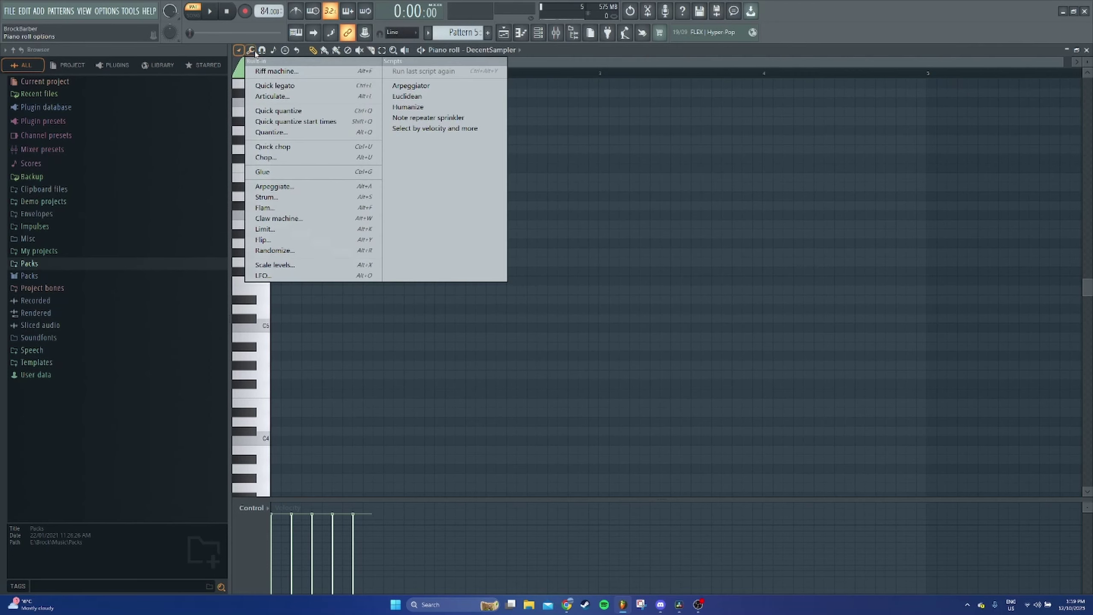
left_click(286, 51)
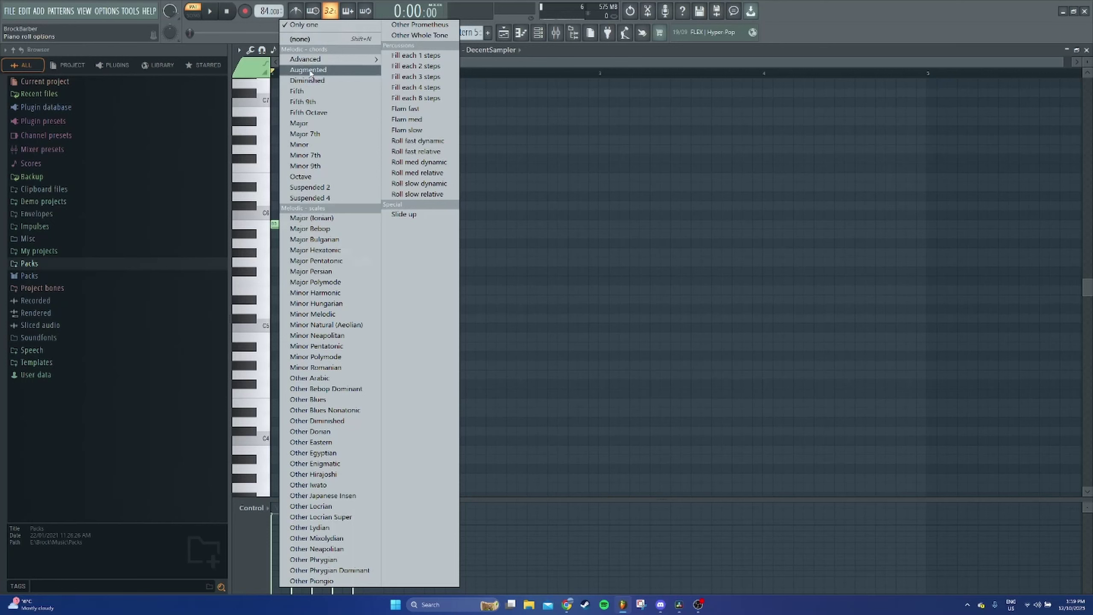
left_click(522, 151)
right_click(522, 151)
left_click_drag(378, 151, 392, 179)
right_click(392, 179)
left_click(395, 168)
right_click(397, 168)
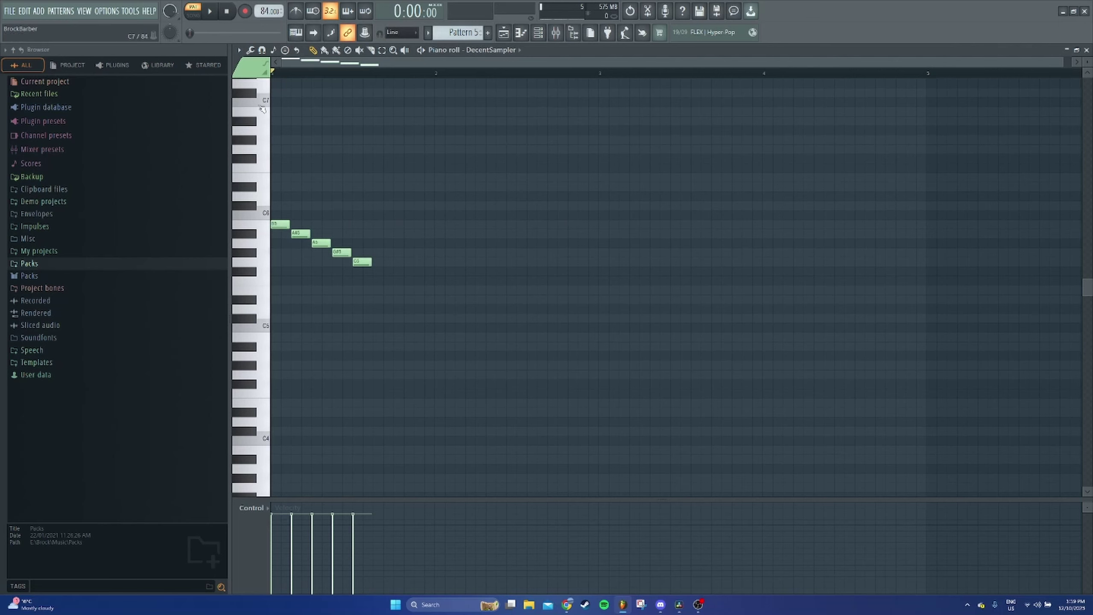
Delete the A5 note, extend the descending line in bar 1 with E5 and D#5, and play the pattern
right_click(319, 244)
left_click(377, 290)
left_click(396, 299)
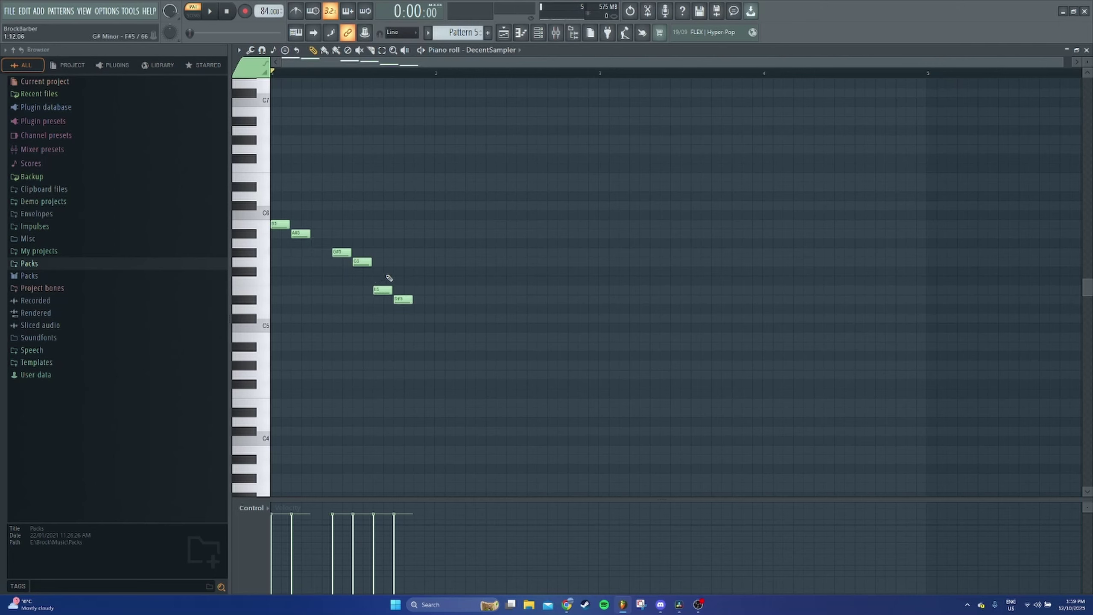
left_click(211, 11)
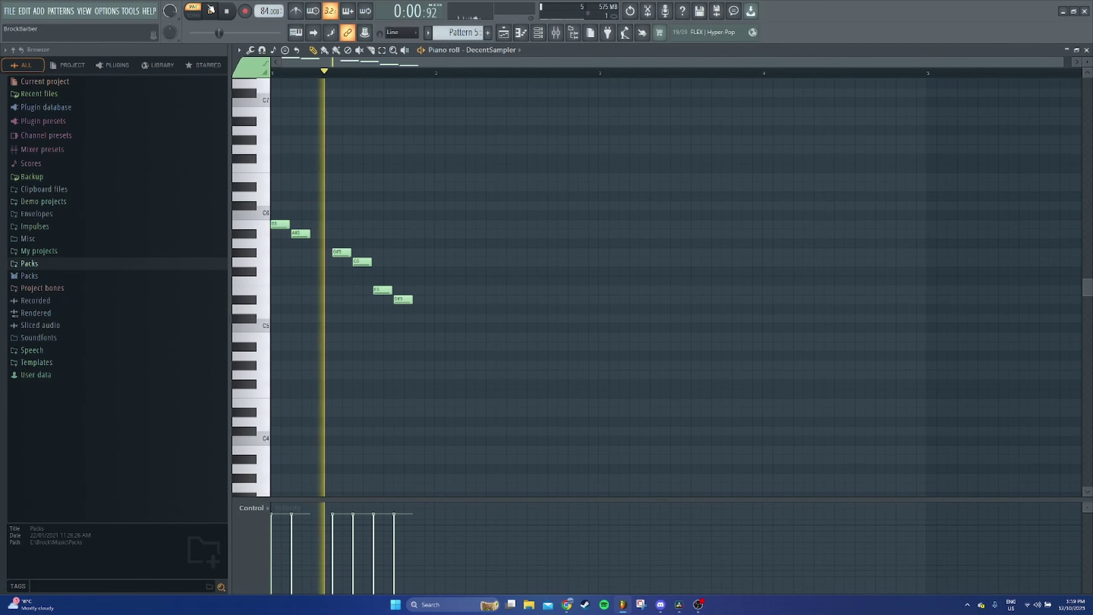
left_click(211, 11)
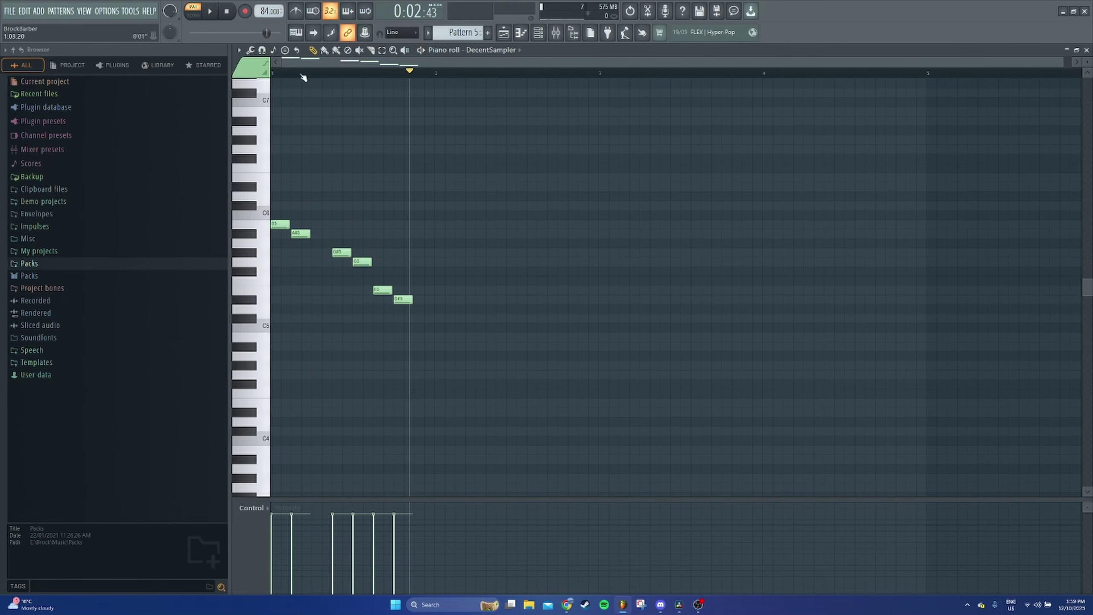
left_click(301, 75)
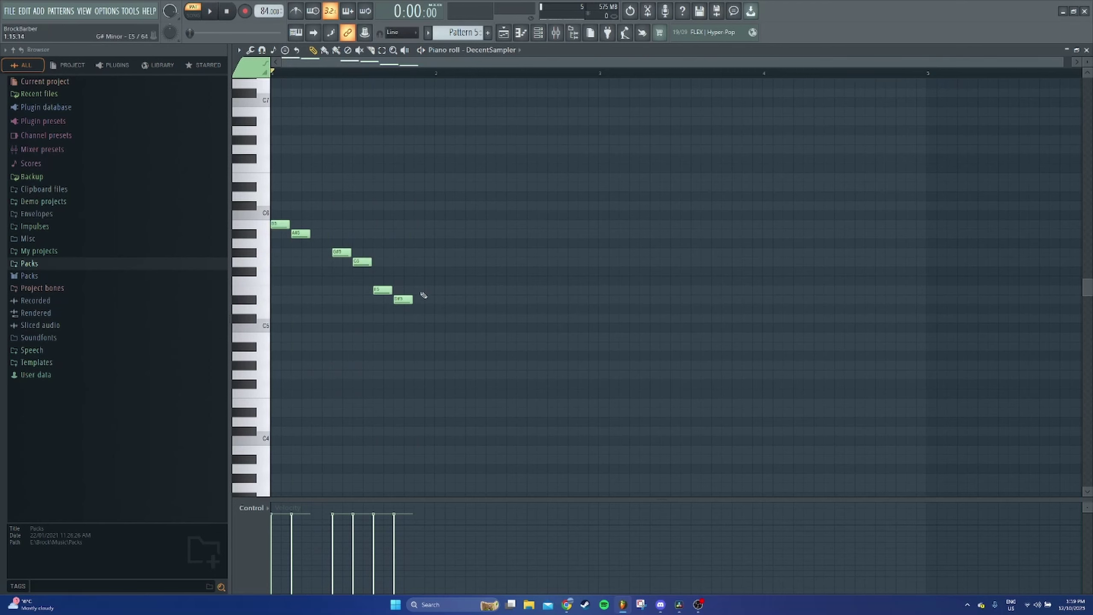
Add a long E5 opening bar 2, followed by G#5, A#5, B5, D#6, C#6, E6 and a long D#6 into bar 3, and play it
left_click(439, 291)
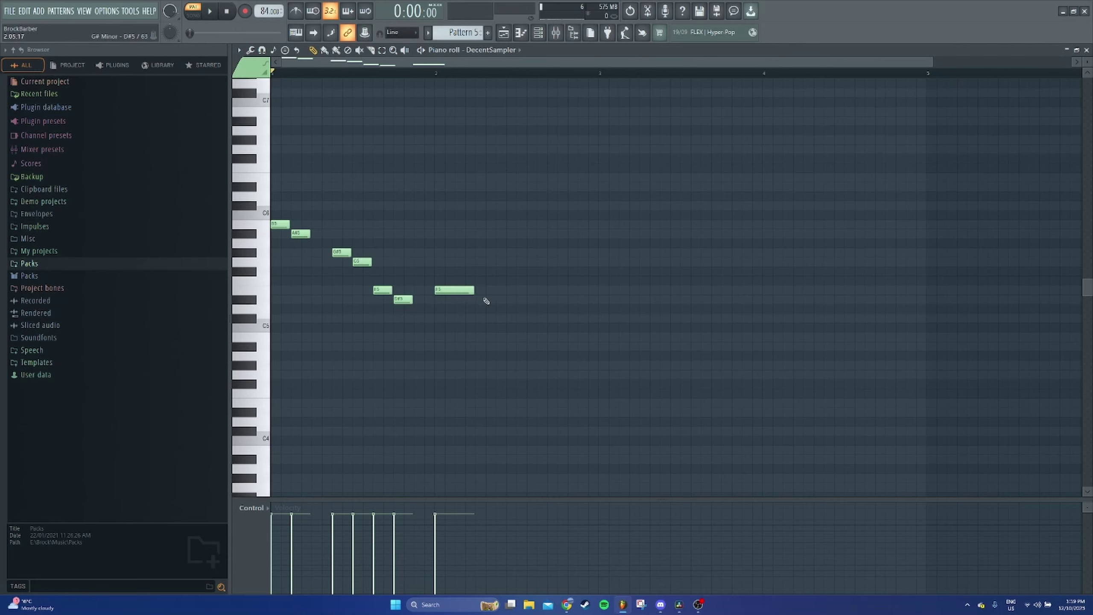
left_click(498, 254)
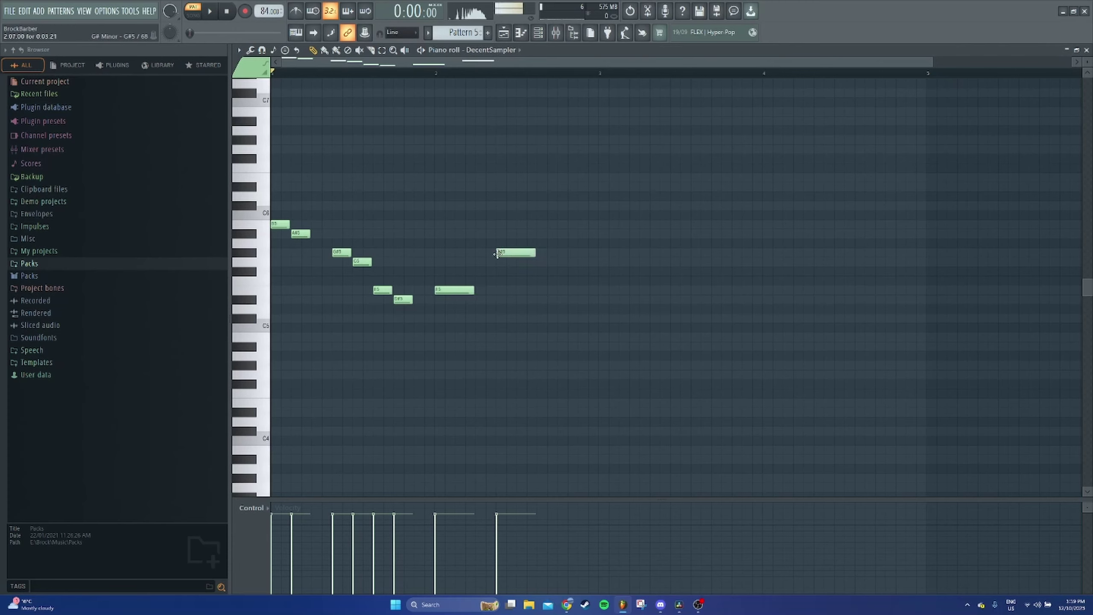
left_click(519, 234)
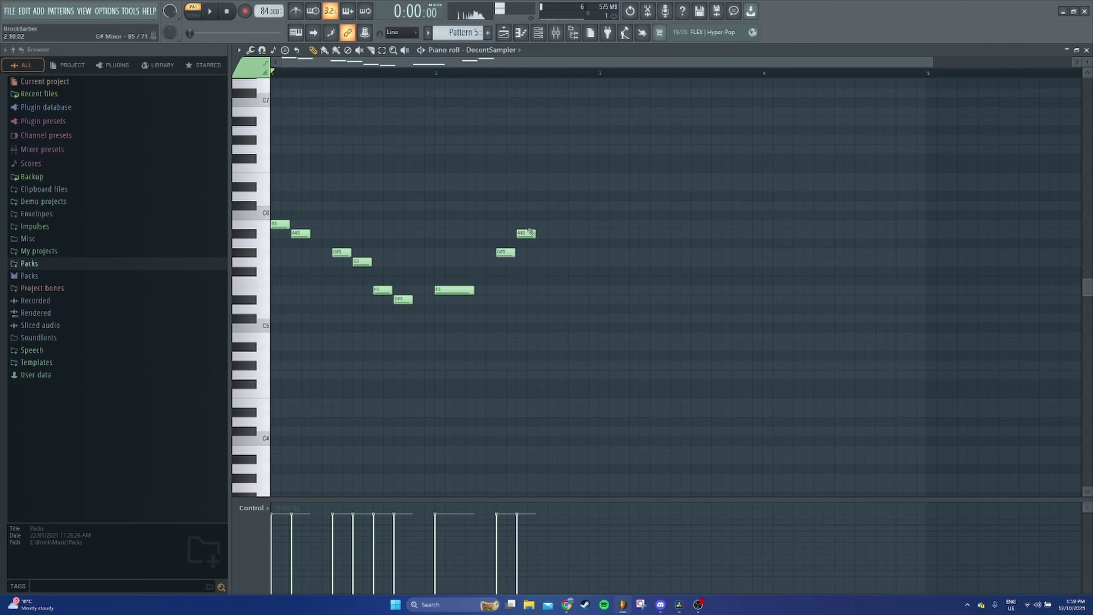
left_click(540, 224)
left_click(561, 186)
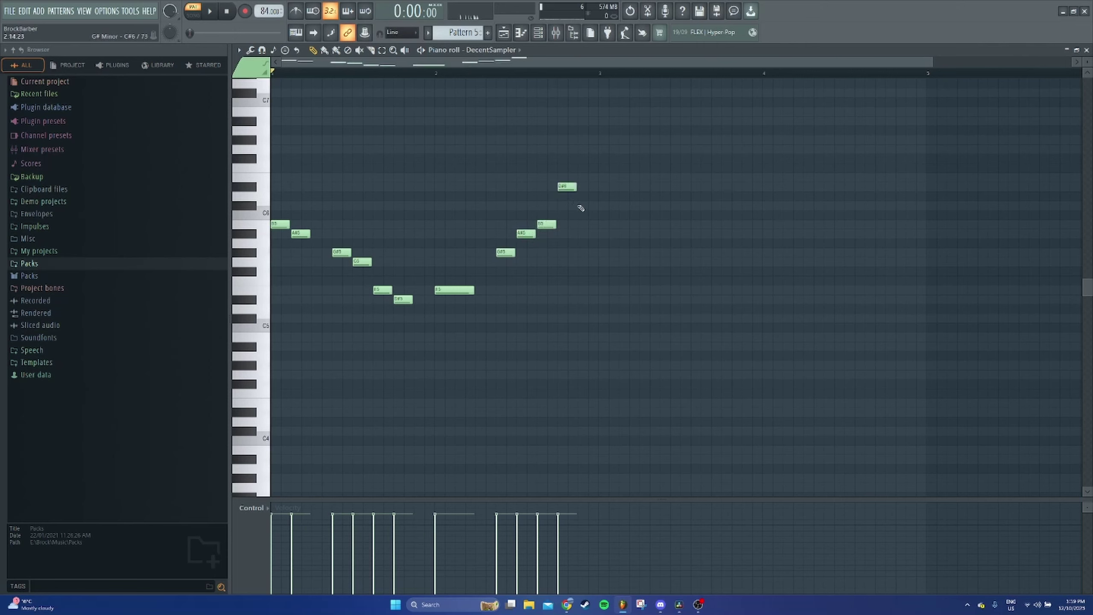
left_click(581, 206)
left_click(603, 177)
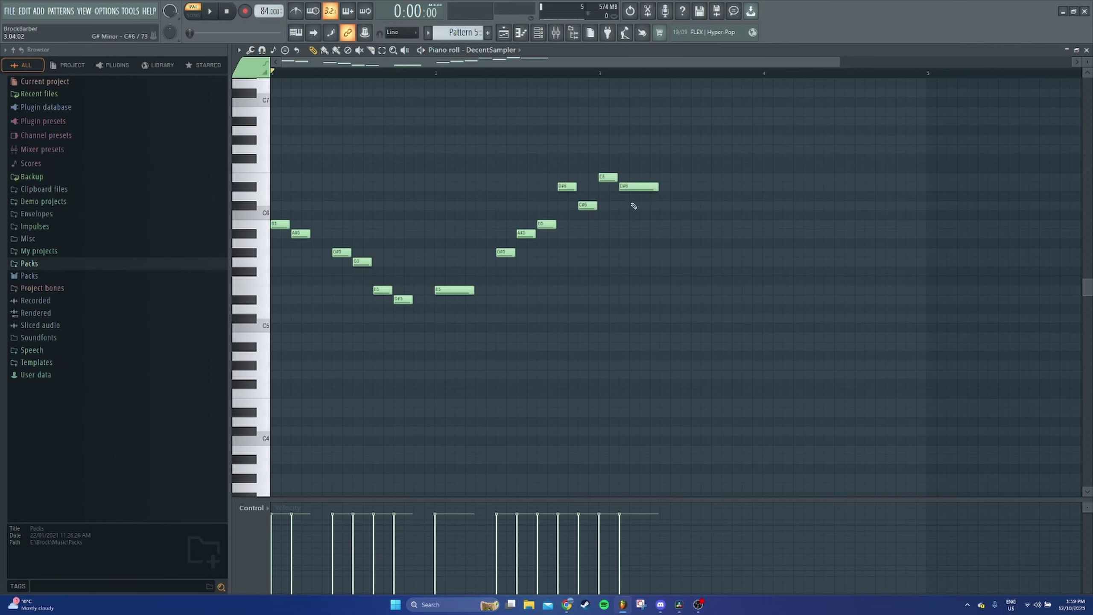
key("space")
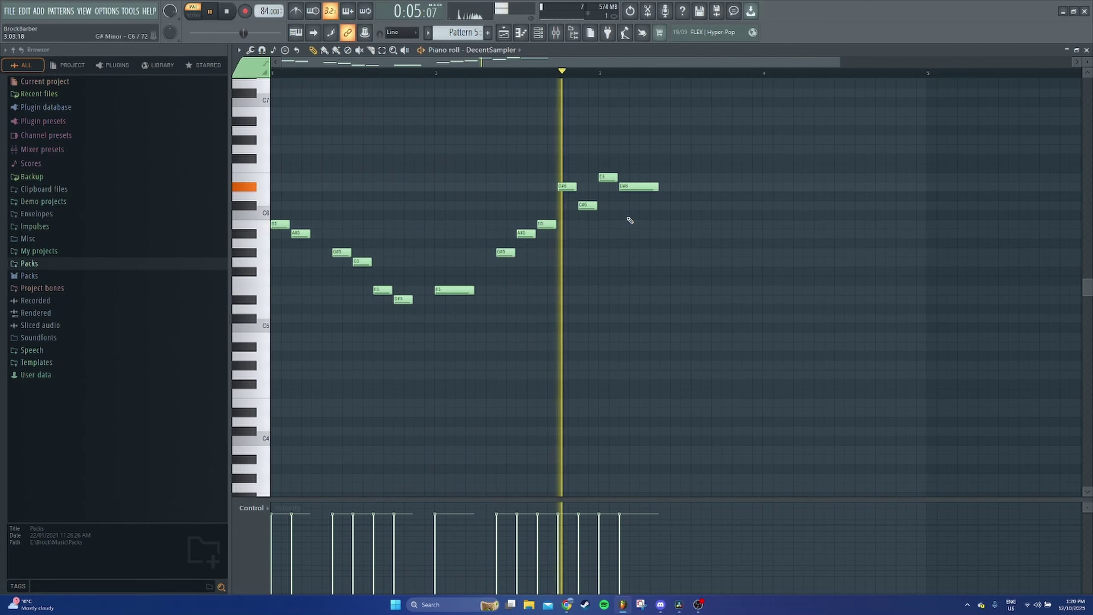
Try a long E6 and short G6 in the second half of bar 3 plus a D#6 opening bar 4, and delete the bar 3 additions
left_click(665, 177)
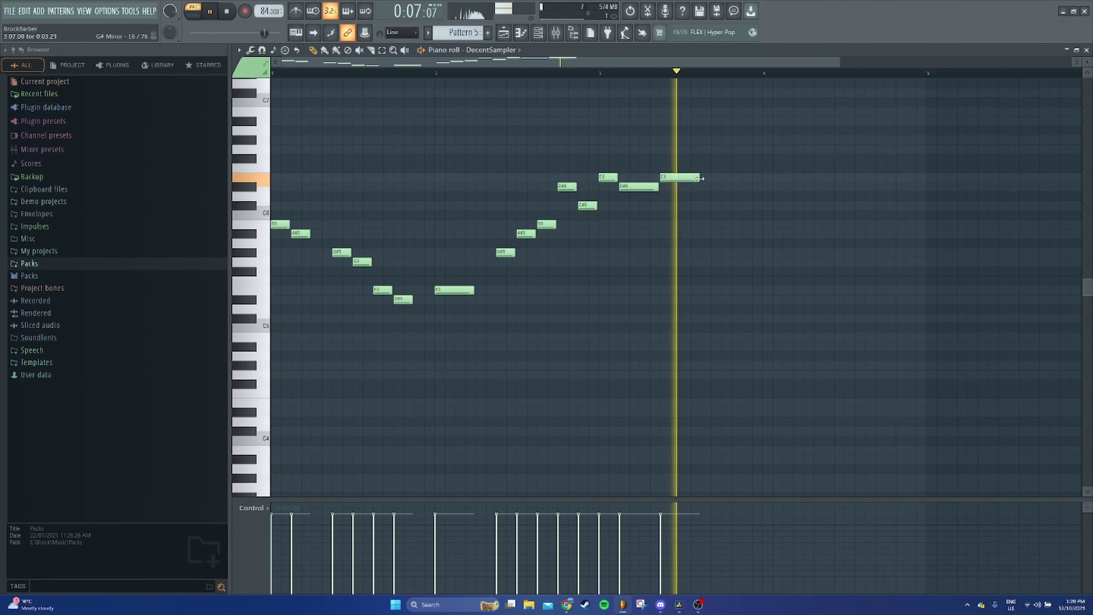
right_click(690, 178)
left_click(664, 178)
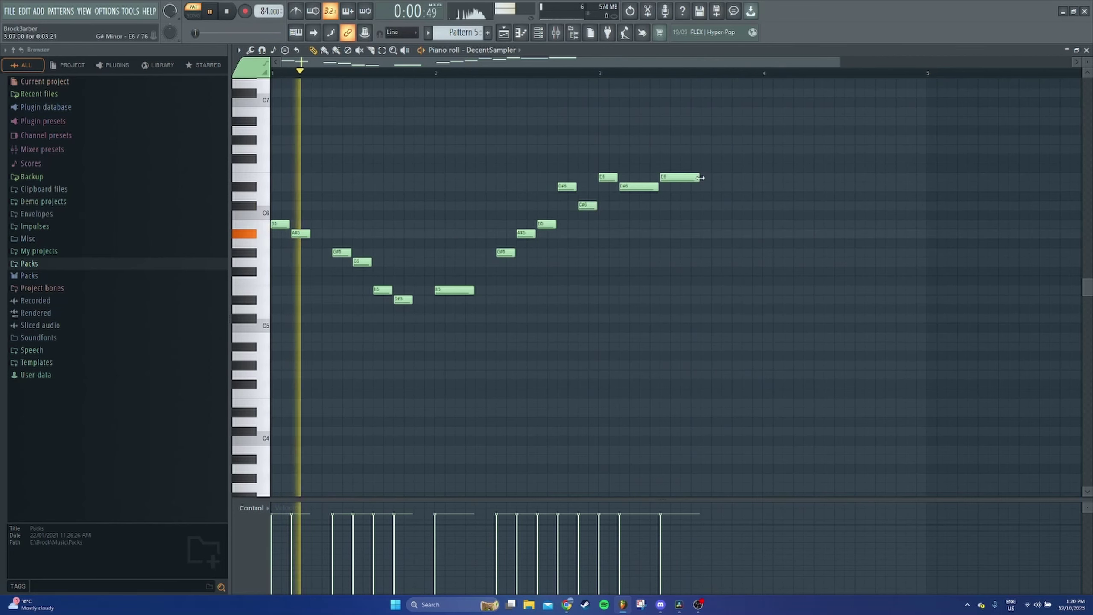
left_click_drag(701, 176, 721, 149)
left_click(689, 167)
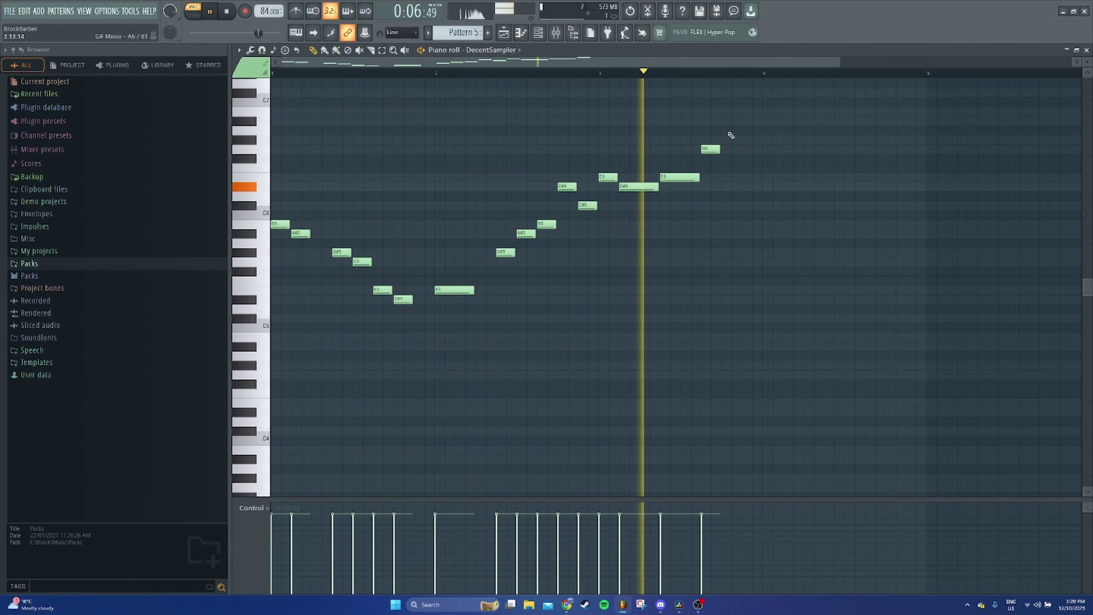
left_click(769, 186)
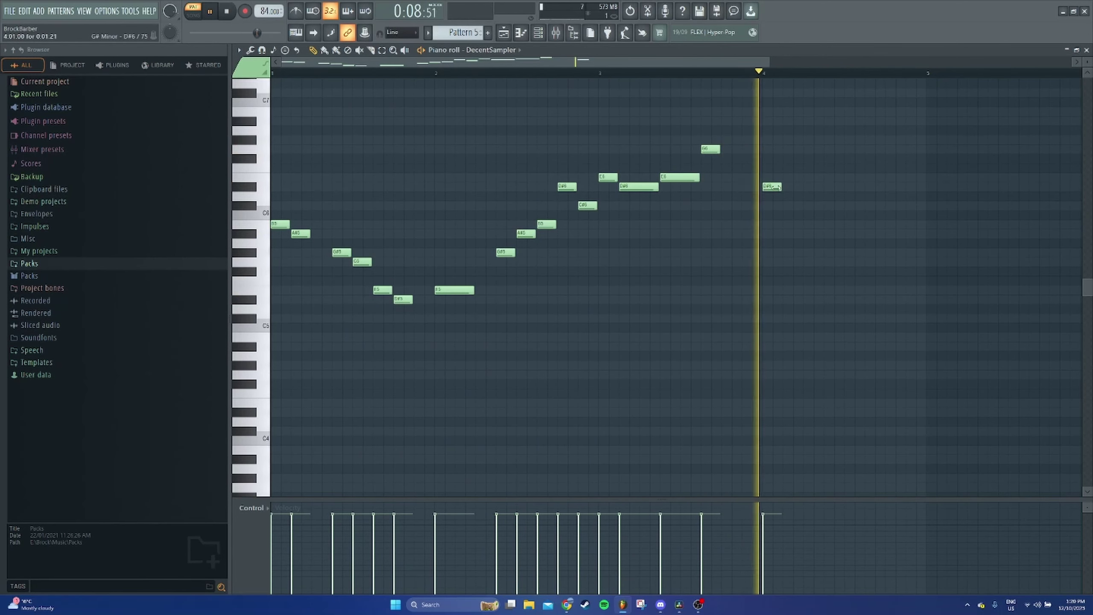
right_click(711, 149)
right_click(689, 176)
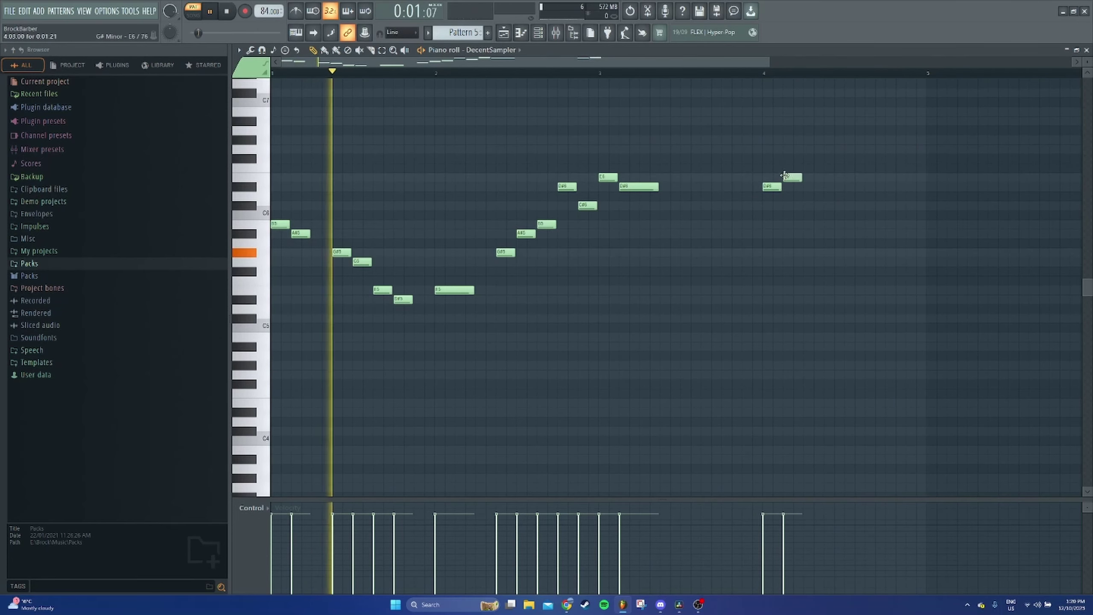
Build a descending line in bar 4 with E6 and D#6, a one-note gap, and C#6, B5, G#5 and G5
left_click(773, 177)
mouse_move(774, 177)
left_mouse_down()
mouse_move(770, 223)
mouse_move(771, 177)
left_mouse_up()
left_click(792, 186)
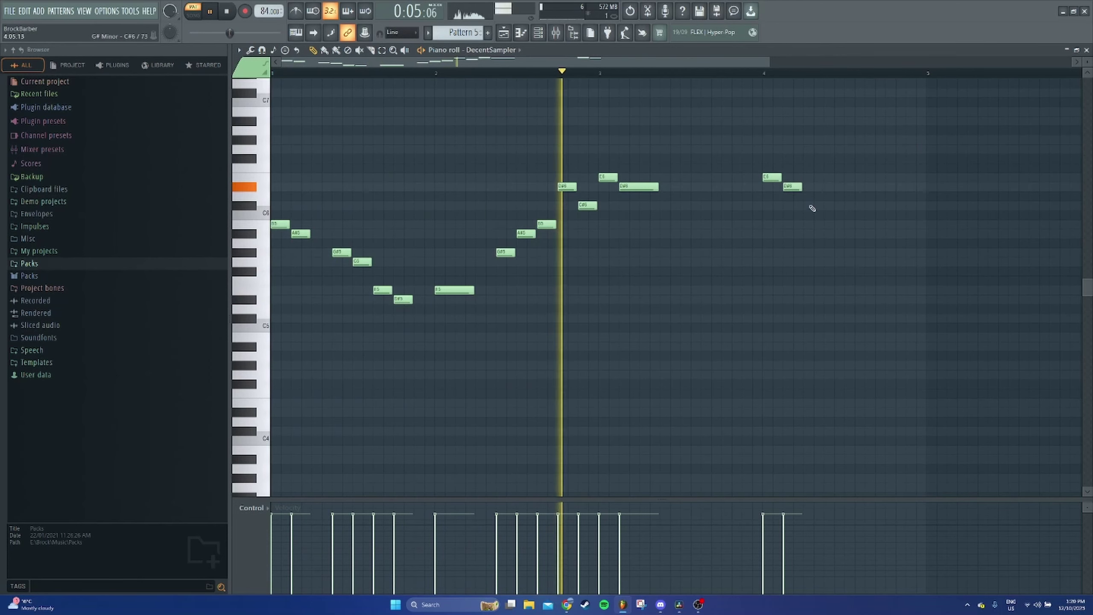
left_click(813, 205)
left_click(832, 225)
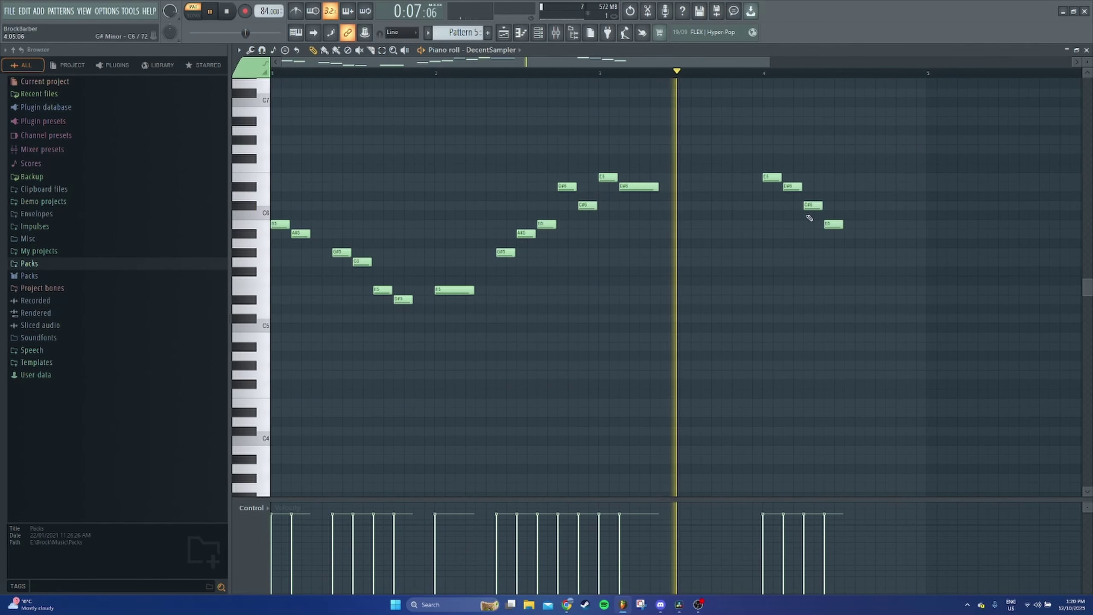
left_click_drag(822, 205, 864, 228)
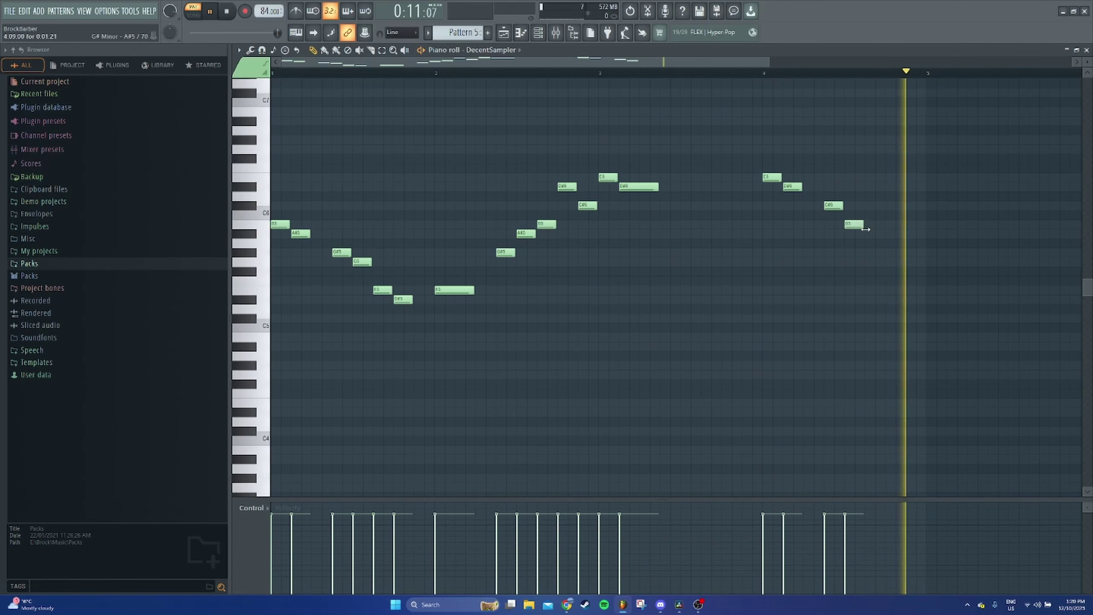
left_click(872, 252)
left_click(887, 261)
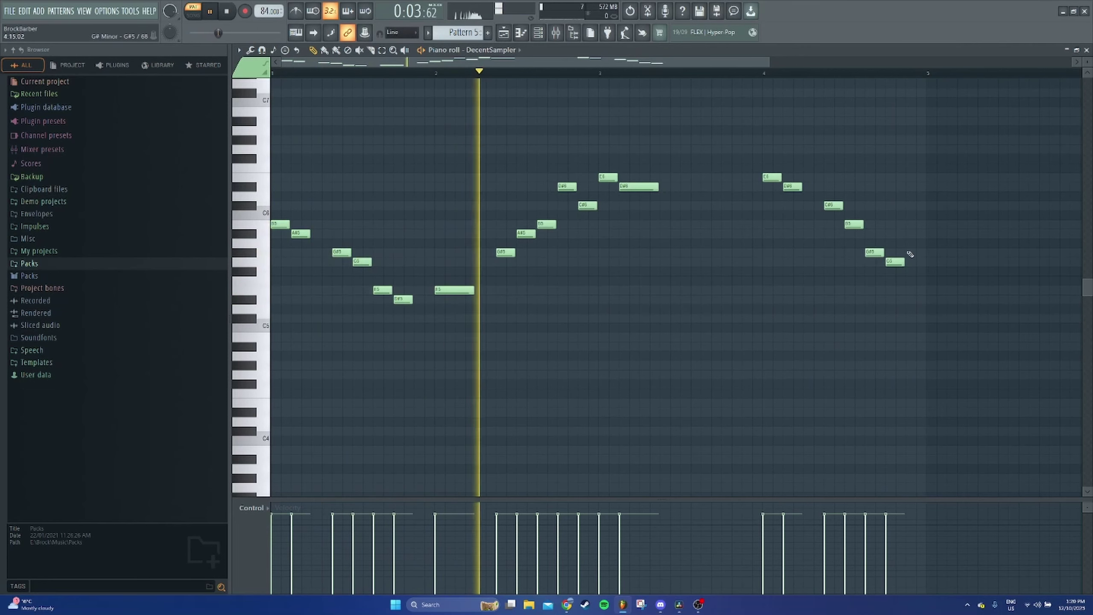
End the descending line in bar 4 with a long G#5 and shift the whole line about one and a half beats earlier
left_click(916, 252)
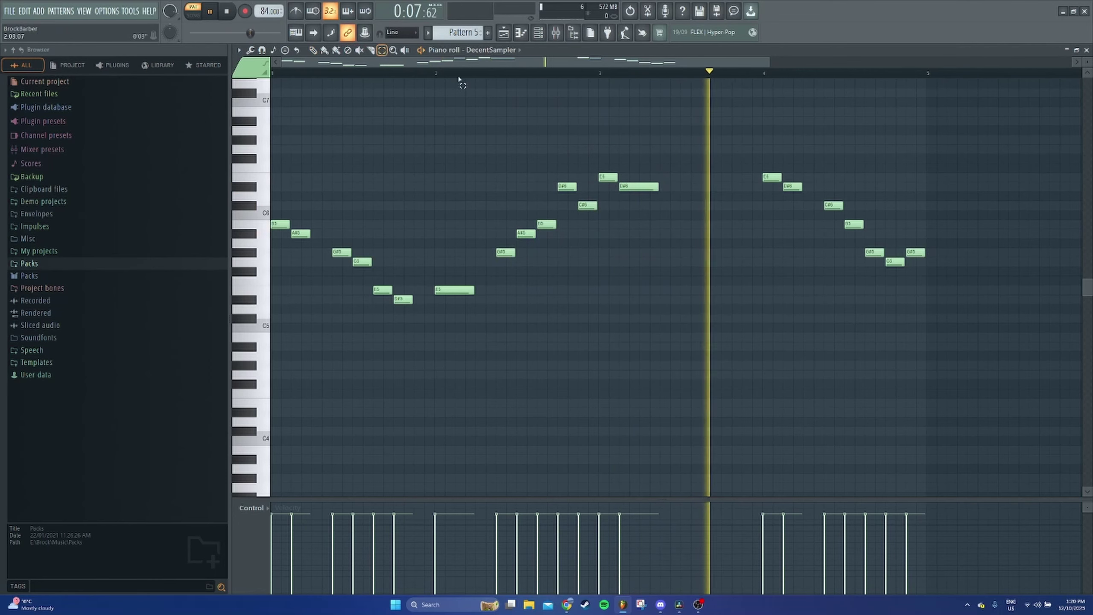
left_click_drag(756, 145, 930, 269)
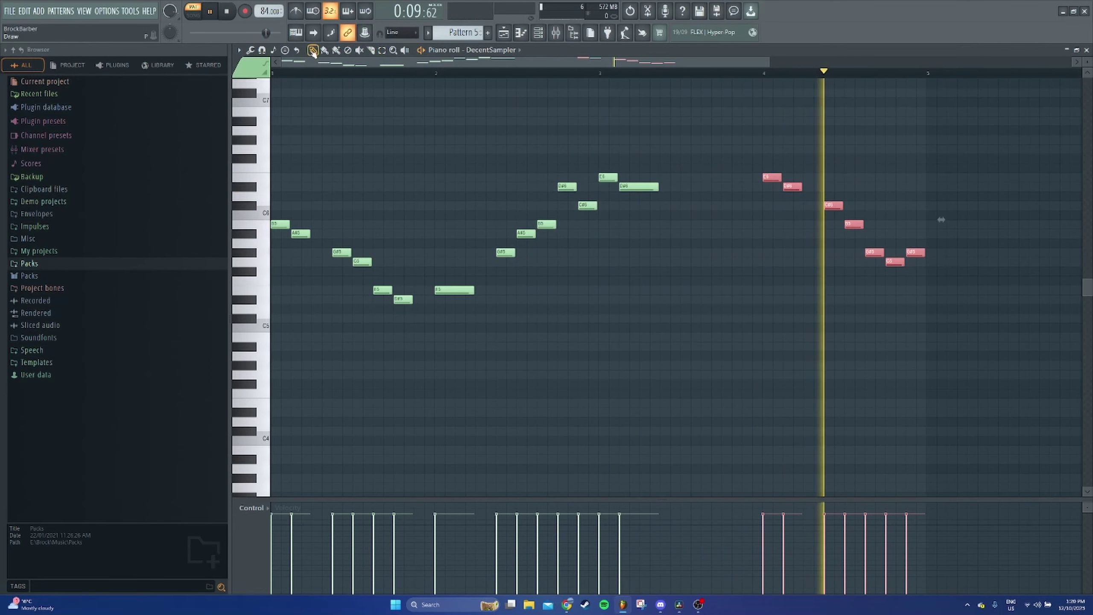
left_click_drag(772, 177, 710, 175)
left_click(831, 216, "ctrl")
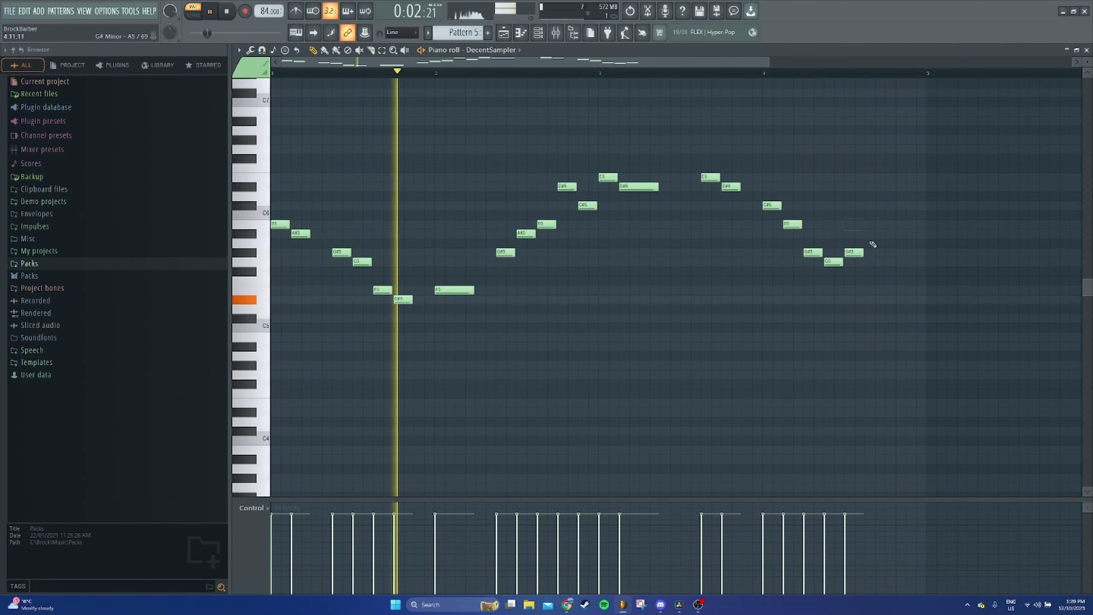
left_click_drag(863, 253, 888, 255)
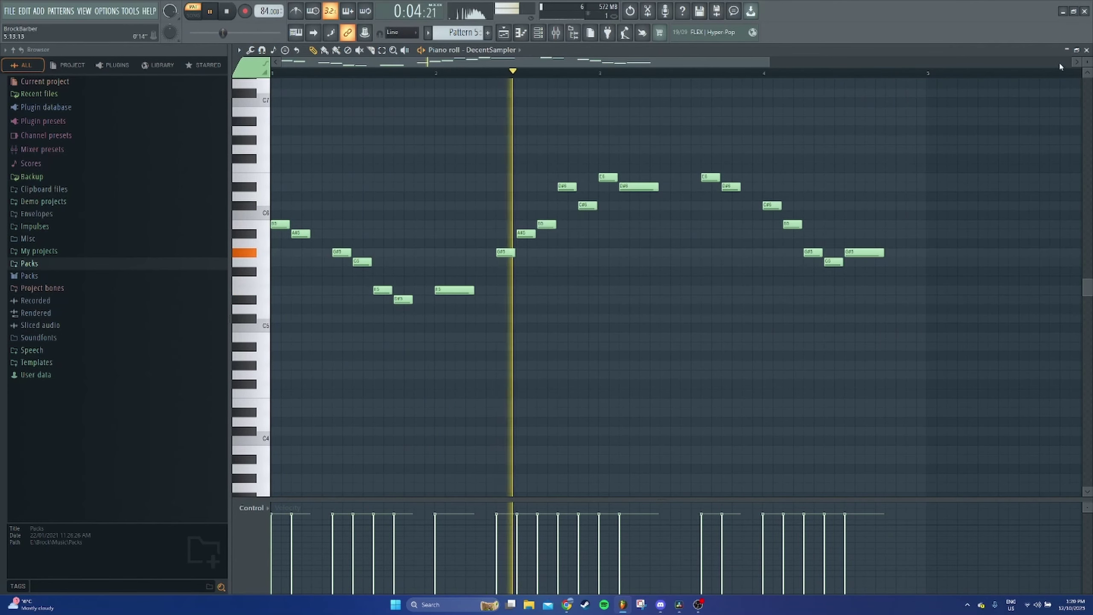
Randomize the melody's note velocities with the Randomizer, with Bipolar turned off and the pattern section left disabled
left_click(250, 50)
left_click(284, 247)
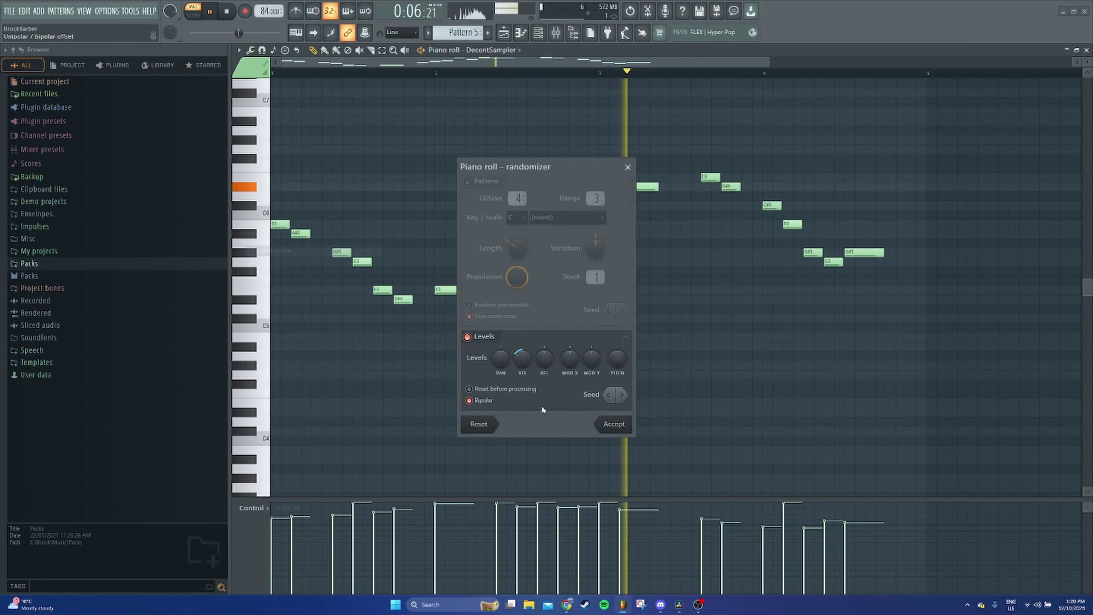
left_click(621, 395)
left_click_drag(523, 360, 523, 344)
left_click(469, 400)
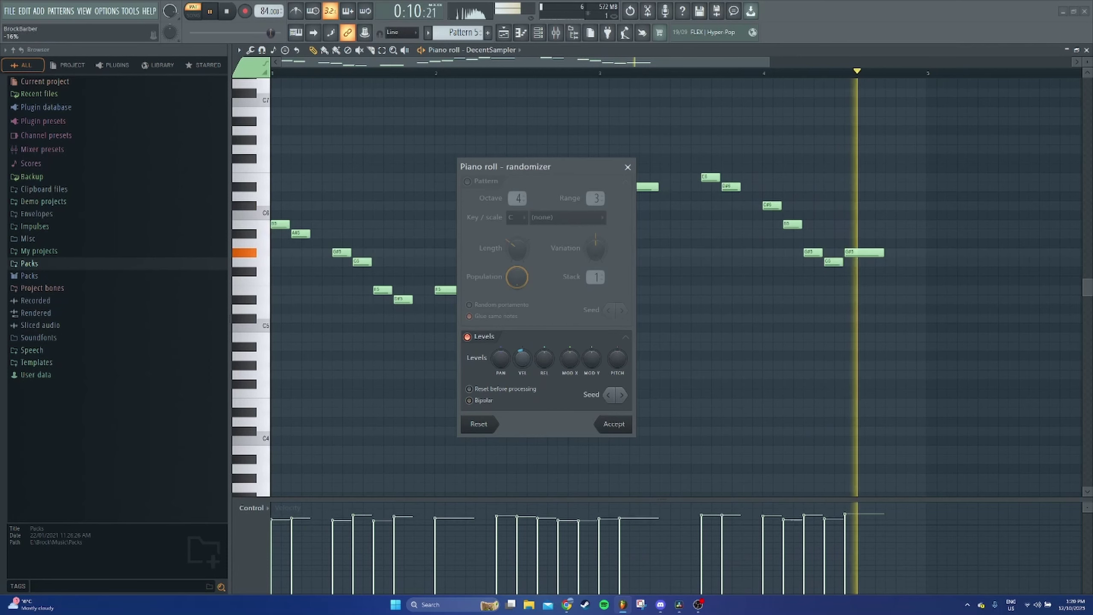
left_click(614, 424)
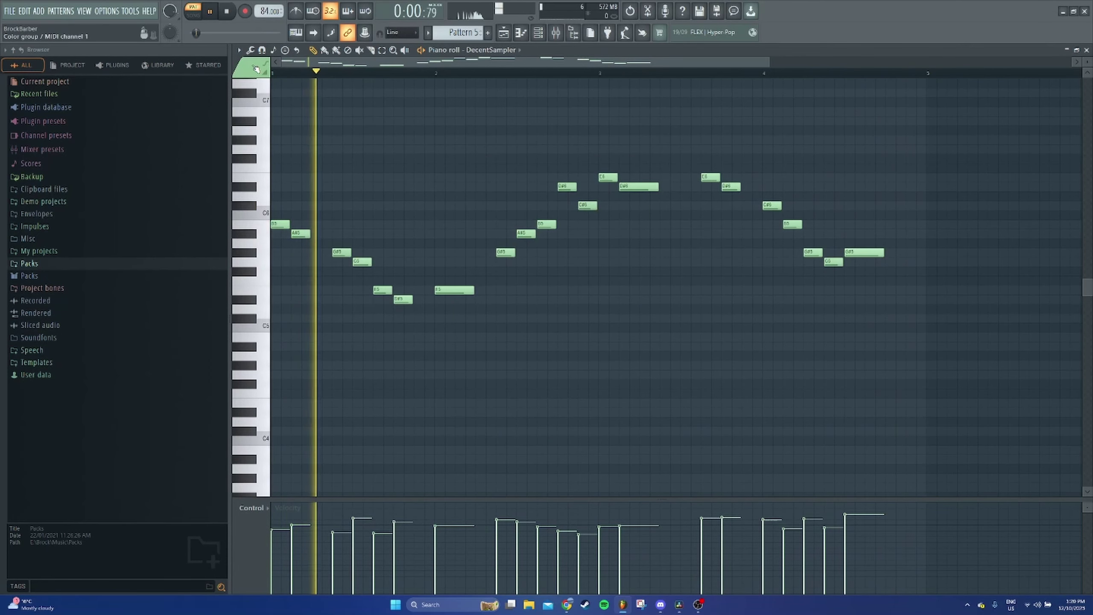
Vary the melody's note lengths with the Articulator at about 26% variation
left_click(251, 50)
left_click(272, 96)
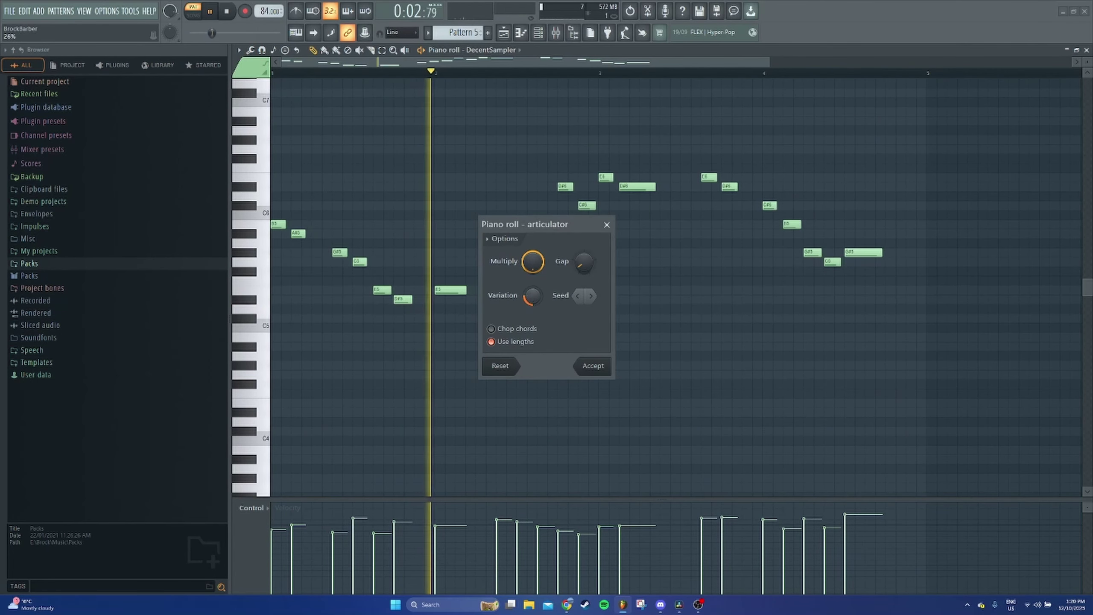
left_click(593, 366)
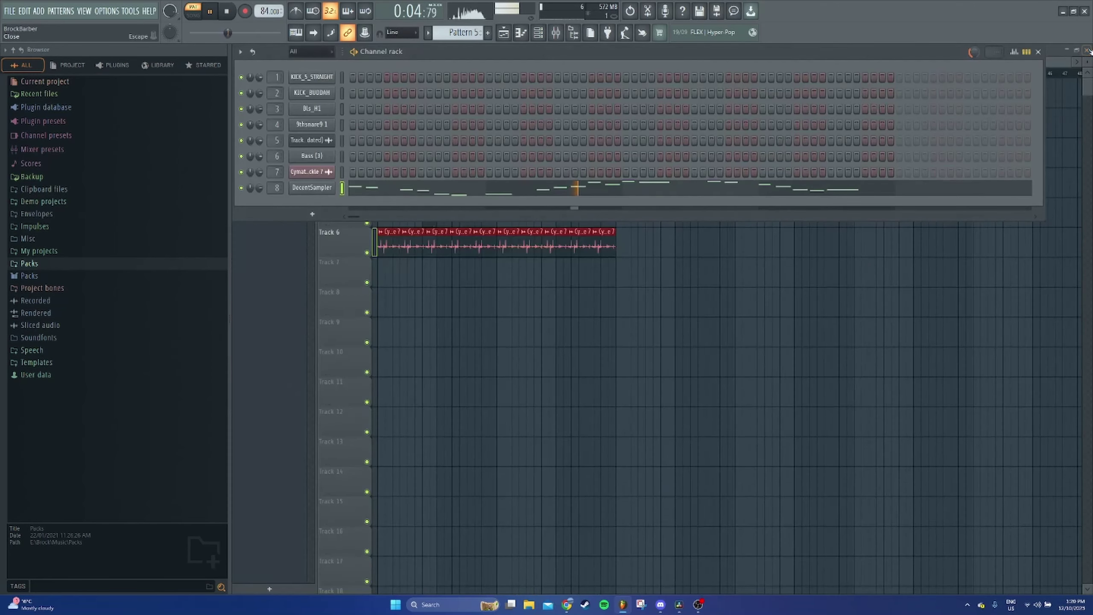
Load Fruity Parametric EQ 2 in the first effect slot of mixer Insert 8, cutting the lows and boosting the highs
right_click(661, 301)
left_click(560, 32)
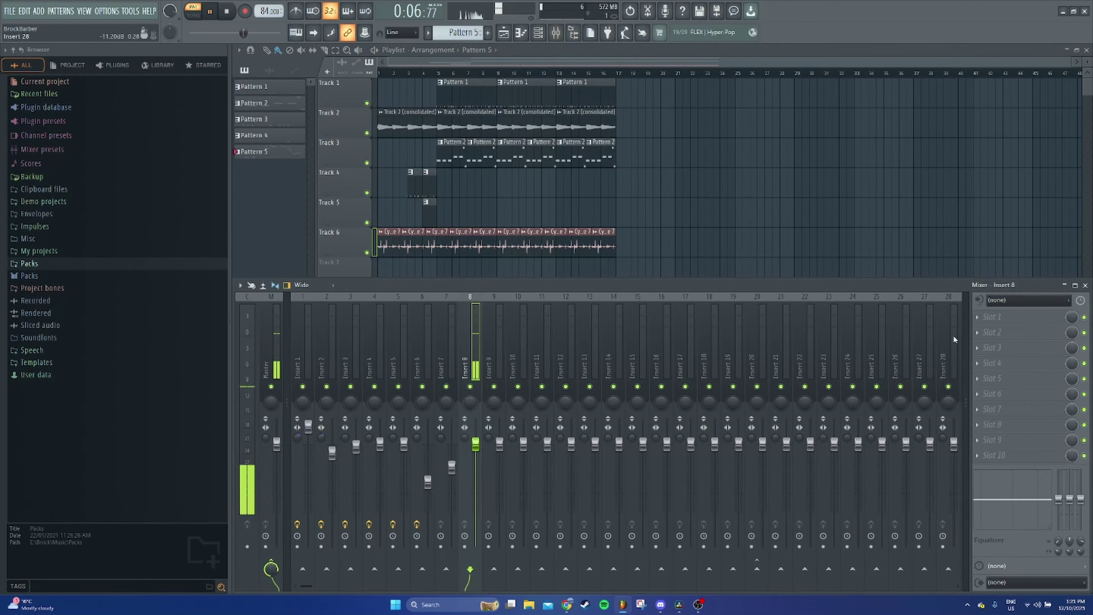
left_click(977, 318)
mouse_move(969, 330)
left_click(766, 369)
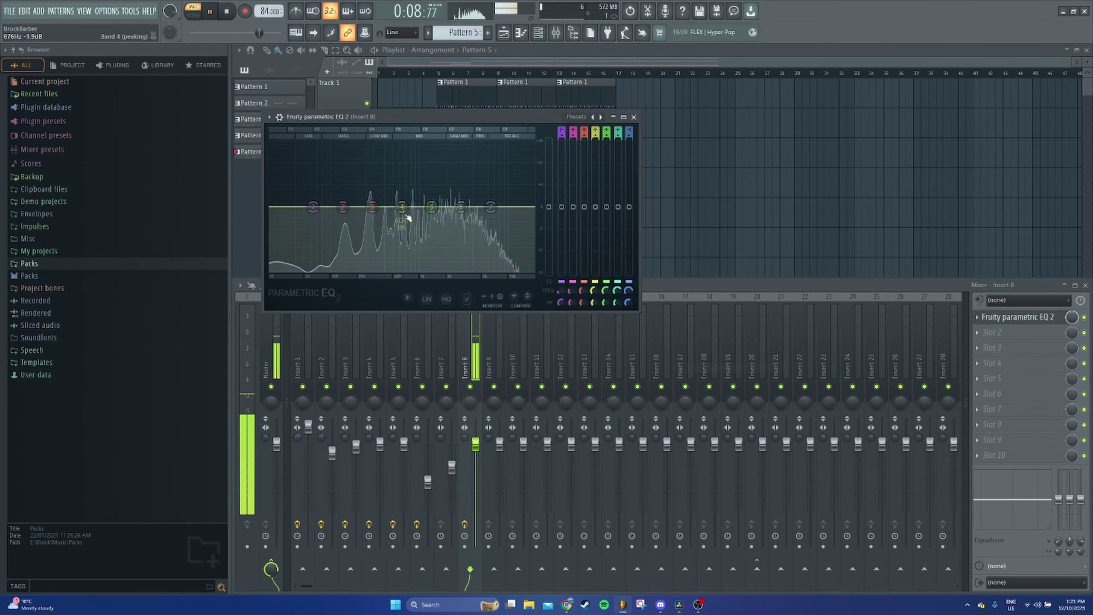
left_click_drag(314, 207, 415, 263)
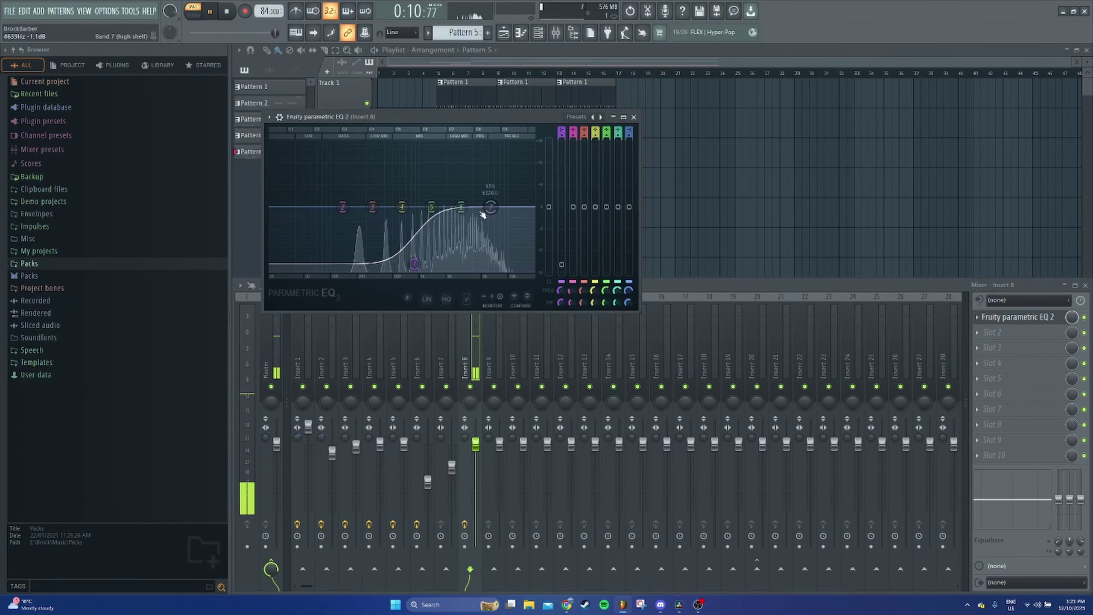
left_click_drag(461, 208, 496, 177)
Load Fruity Reeverb 2 and Room041 in effect slots 2 and 3 of Insert 8
left_click(977, 332)
mouse_move(969, 345)
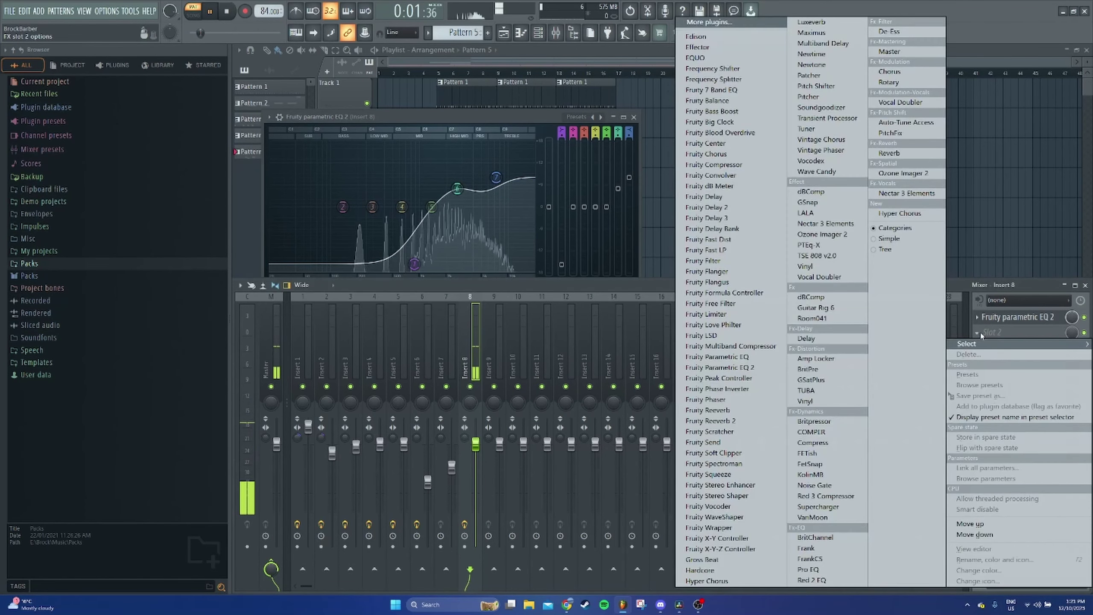
left_click(710, 419)
left_click(978, 351)
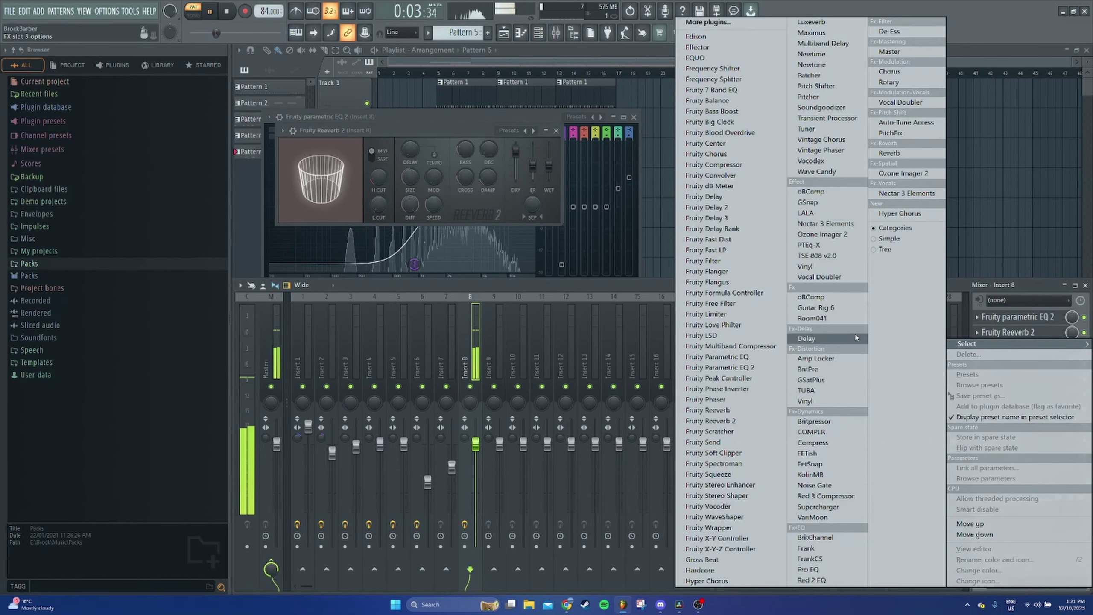
left_click(818, 318)
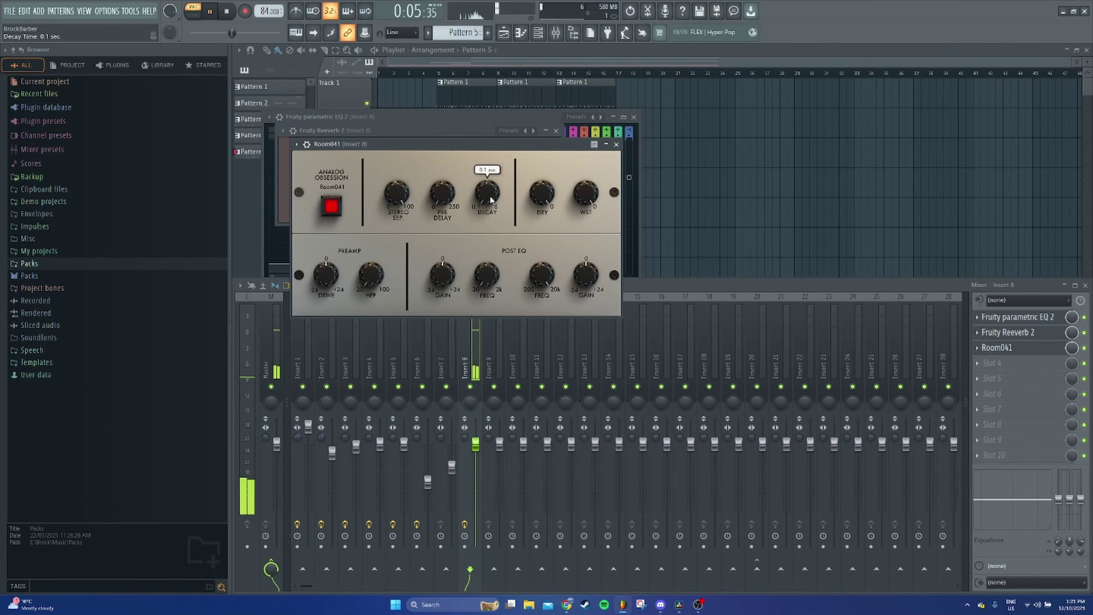
Set Room041's decay time to 0.3 s and lower Fruity Reeverb 2's mix level to about 87%
left_click_drag(494, 196, 491, 198)
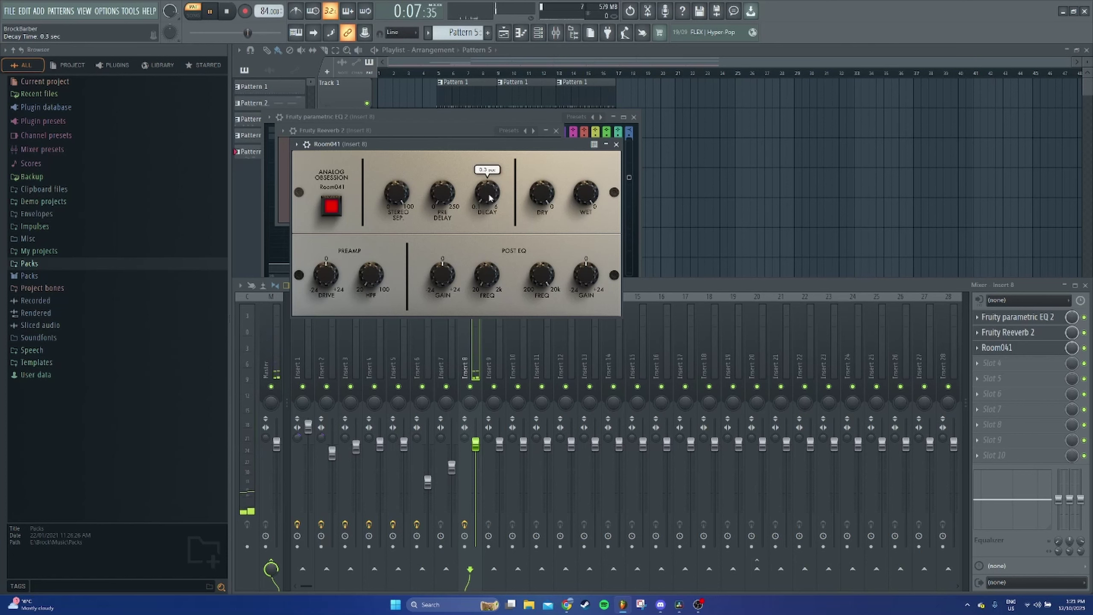
mouse_move(441, 199)
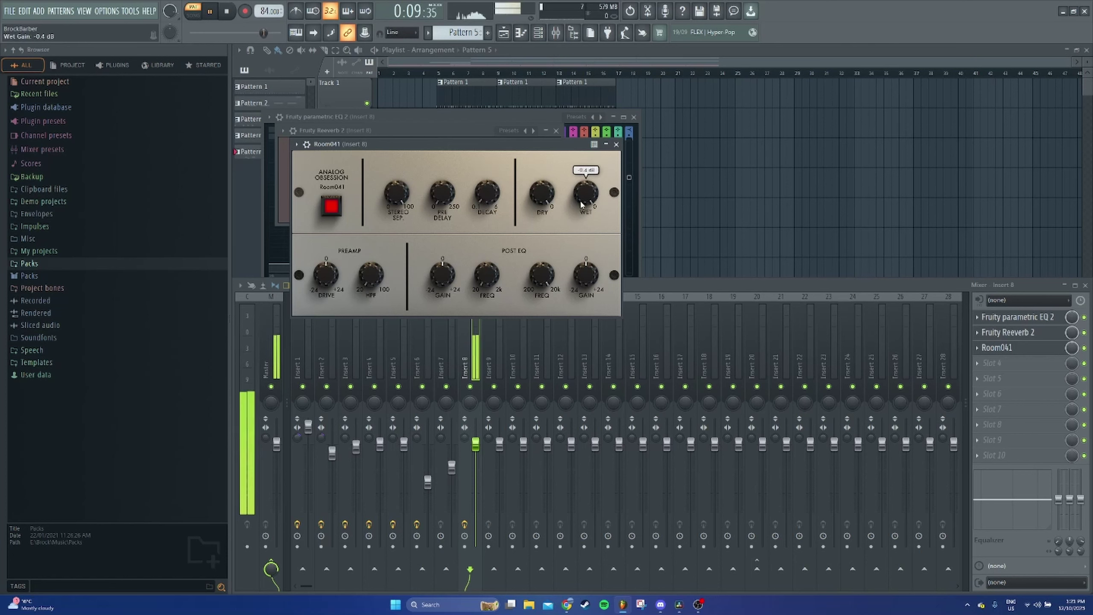
left_click_drag(1072, 333, 1072, 340)
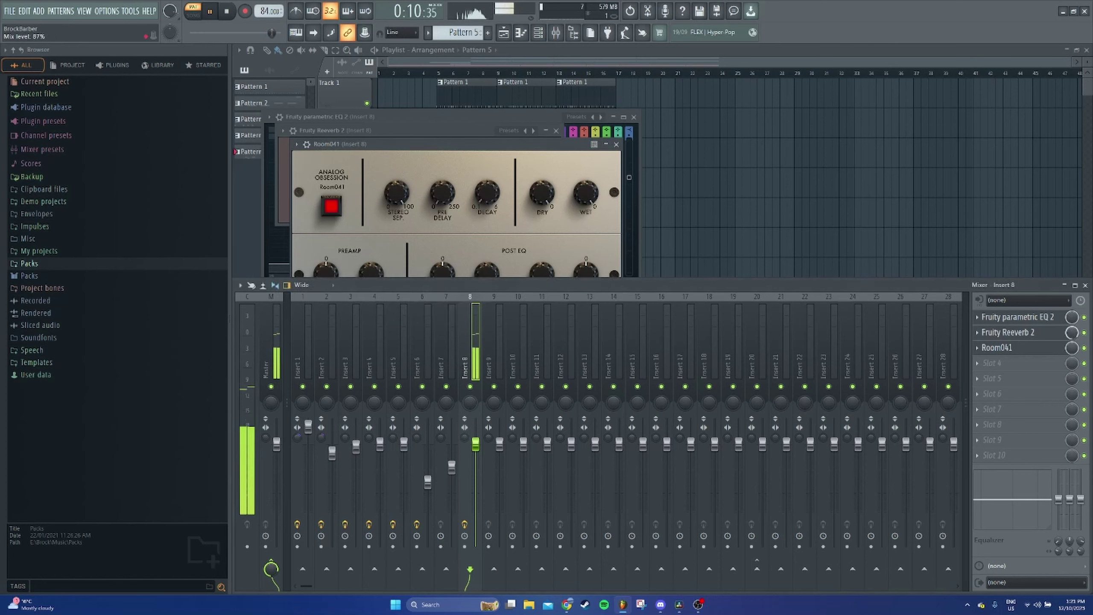
Load GSatPlus in effect slot 5 of Insert 8 and choose its factory preset Warm
left_click(983, 379)
left_click(826, 376)
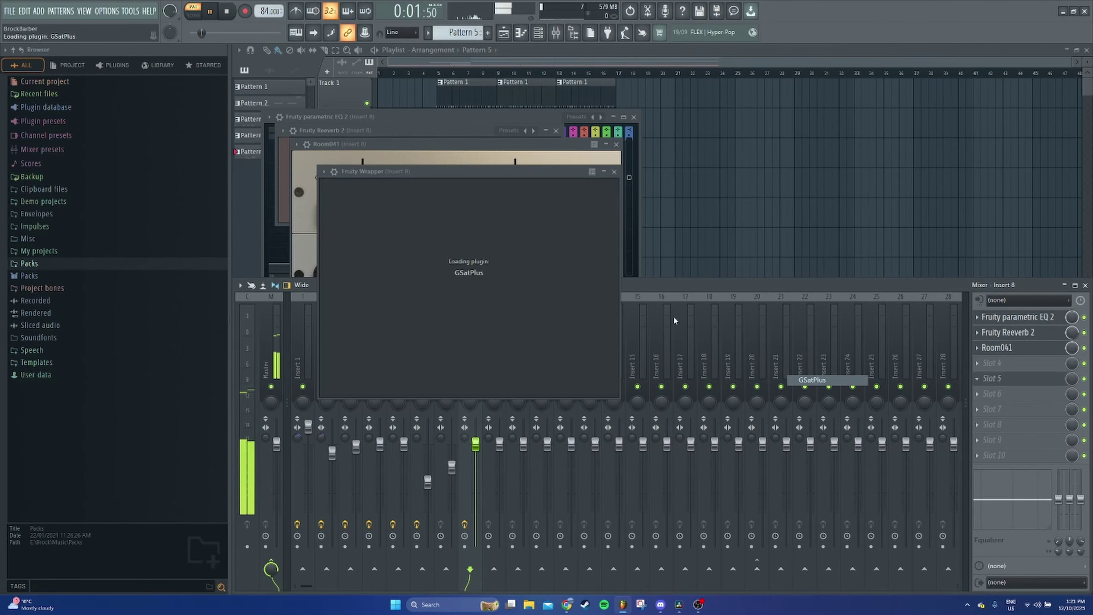
left_click(409, 185)
mouse_move(413, 246)
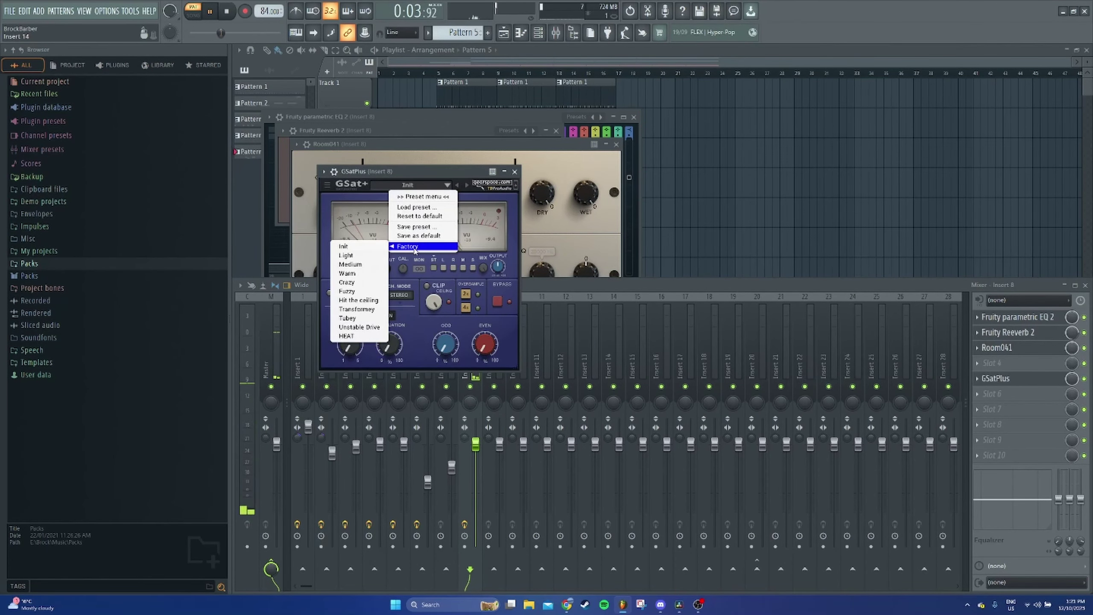
left_click(348, 273)
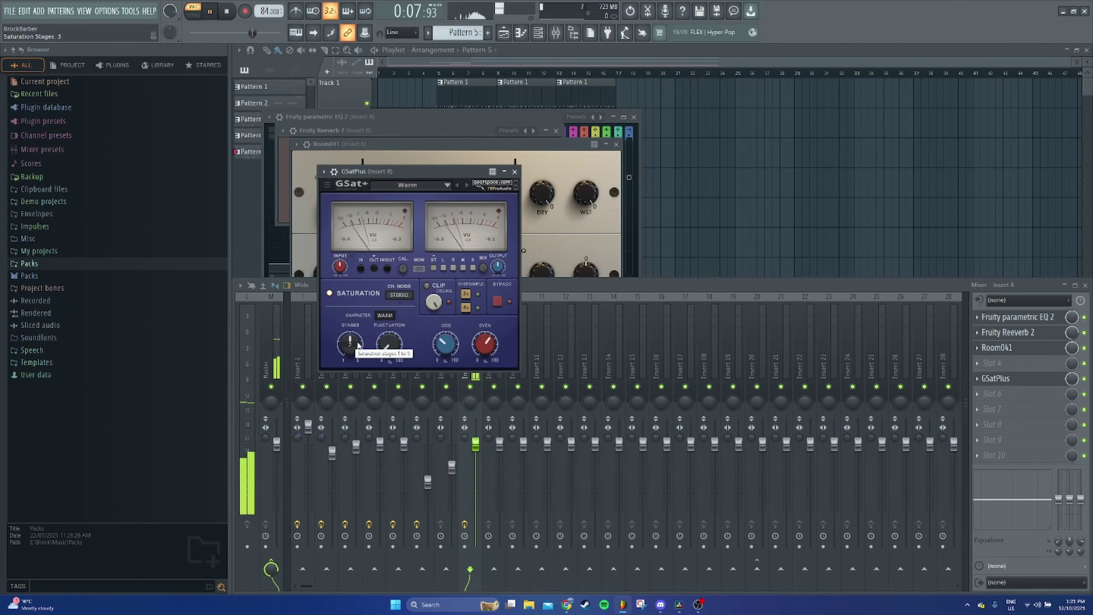
Raise the volume of Insert 8 to about 114% and pan it to the right
left_click_drag(477, 448, 477, 433)
left_click(706, 253)
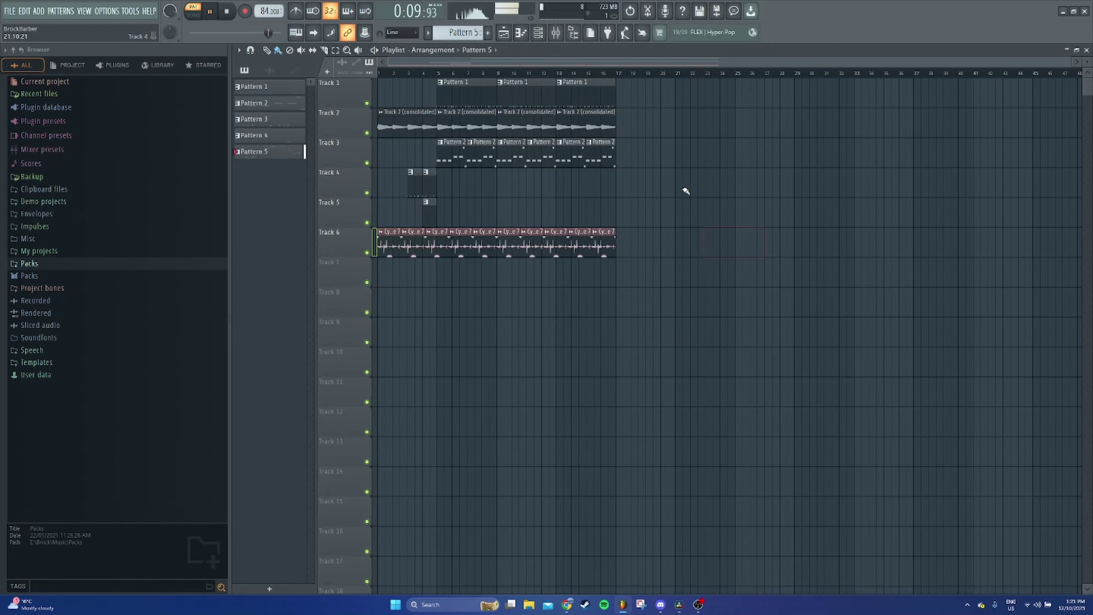
left_click(559, 35)
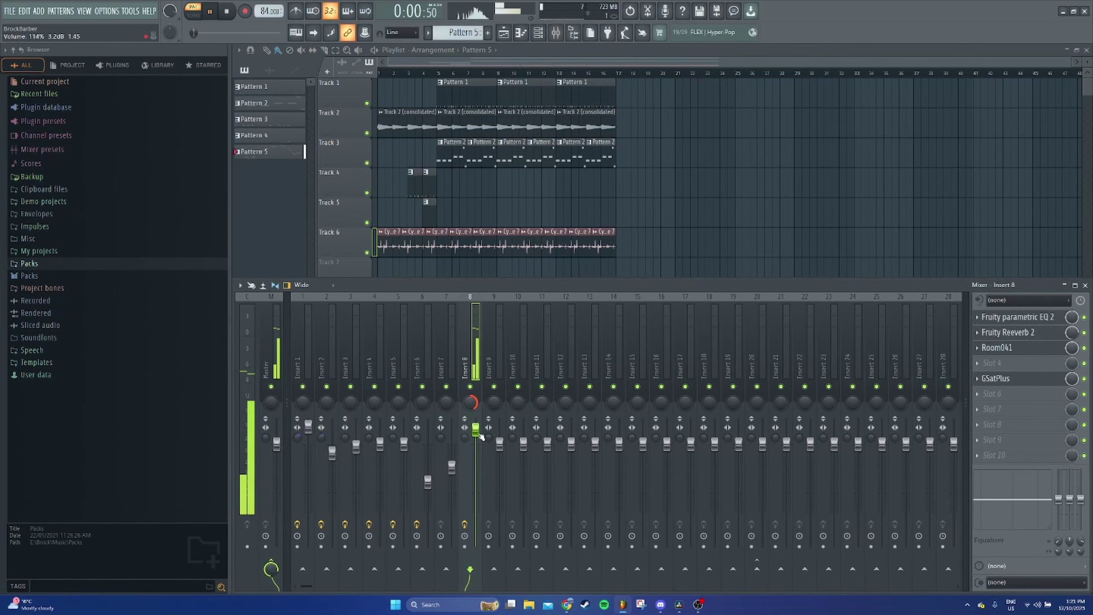
Place Pattern 5 on Track 5 of the playlist from bar 13 and create an empty Pattern 6
left_click(242, 147)
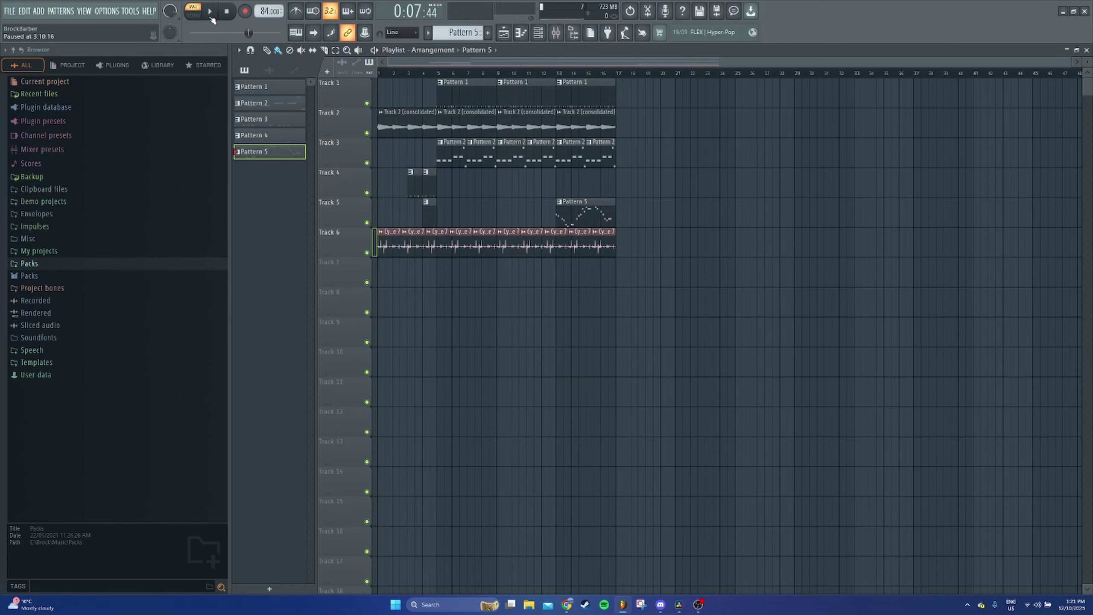
left_click(272, 586)
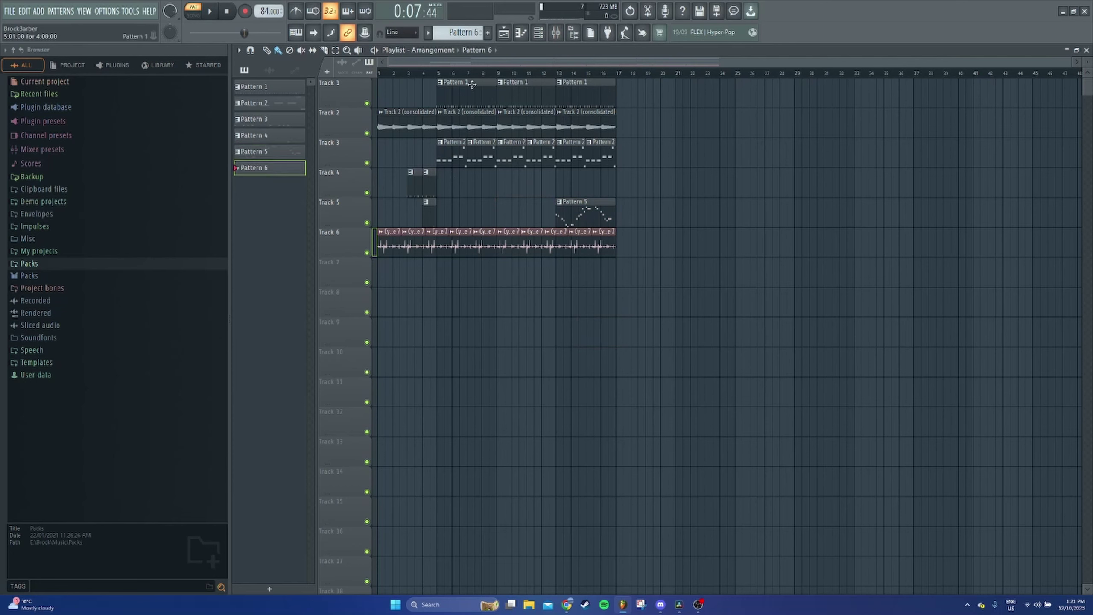
Add a FLEX channel and load its Glockenspiel preset by searching for "glo"
left_click(538, 31)
left_click(319, 210)
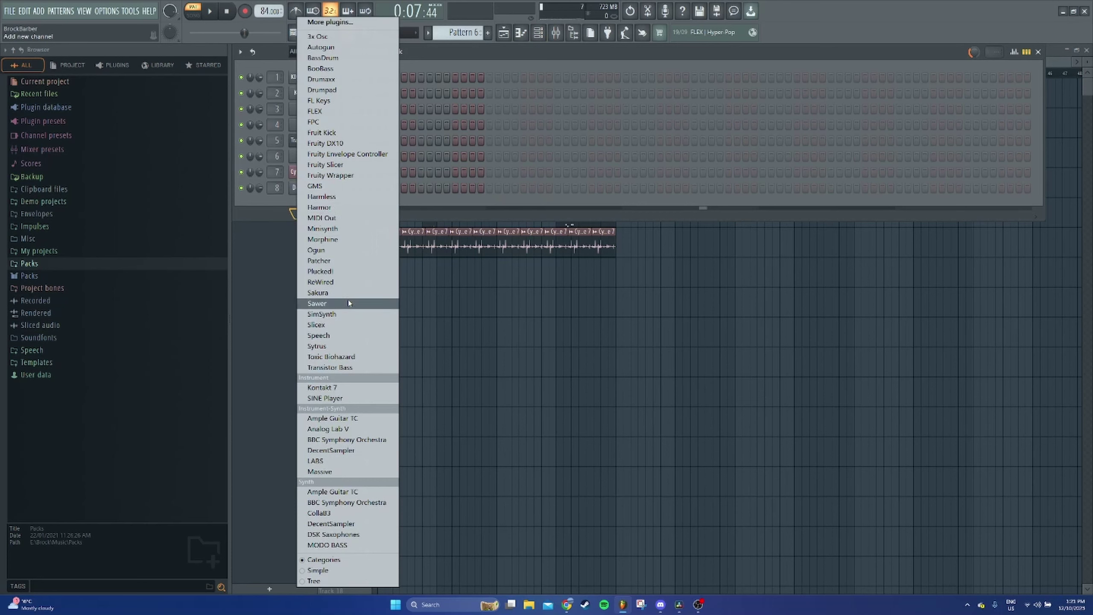
left_click(333, 113)
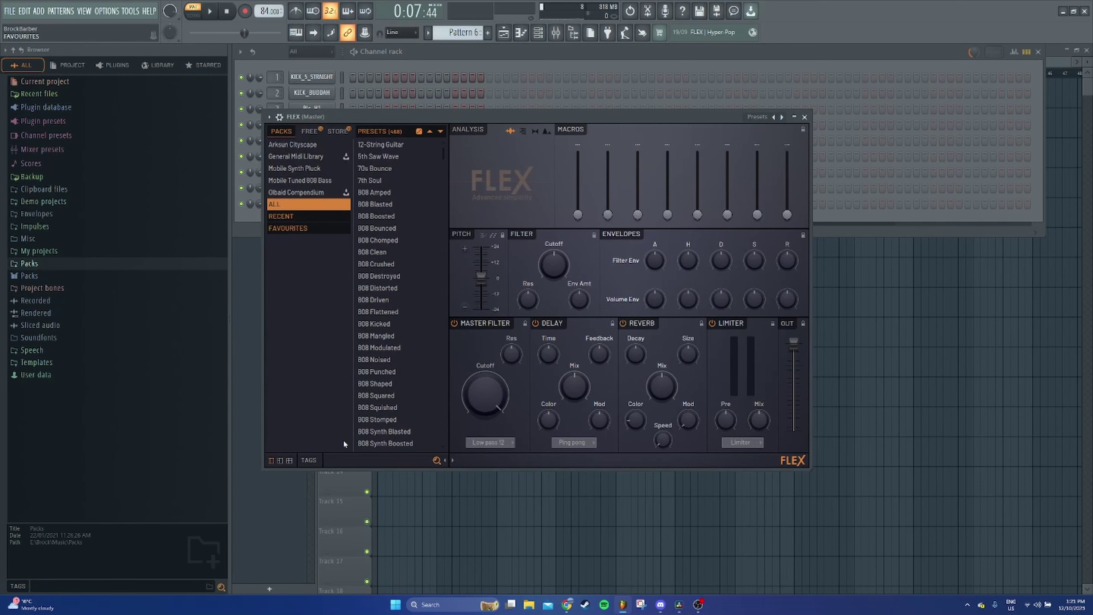
type("glo")
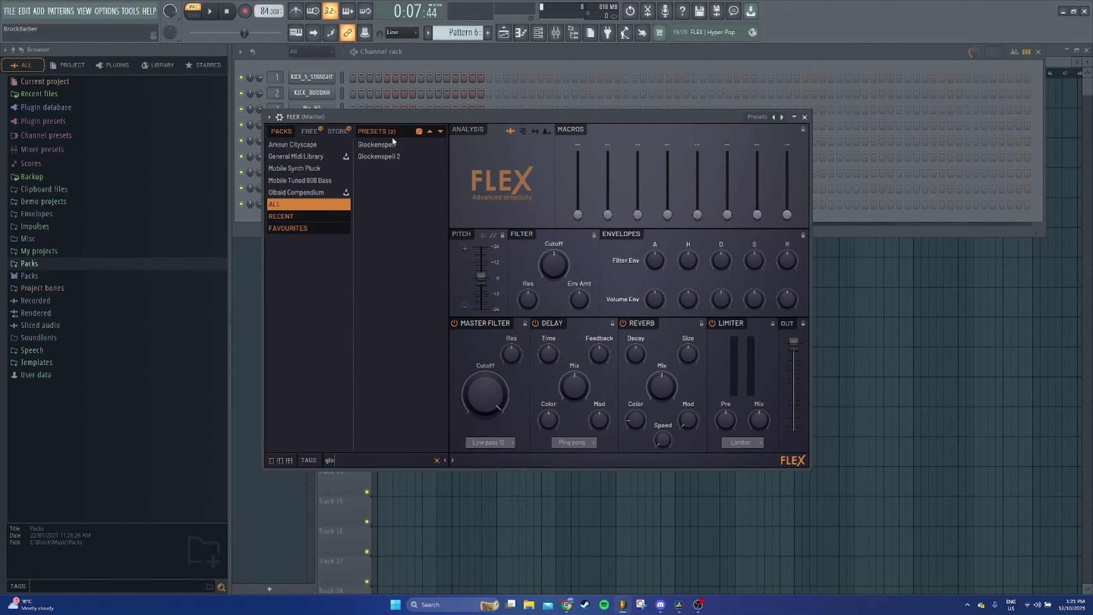
left_click(391, 145)
Open the Glockenspiel channel's piano roll in Pattern 6 to try out the sound
left_click(258, 219)
right_click(327, 205)
left_click(362, 213)
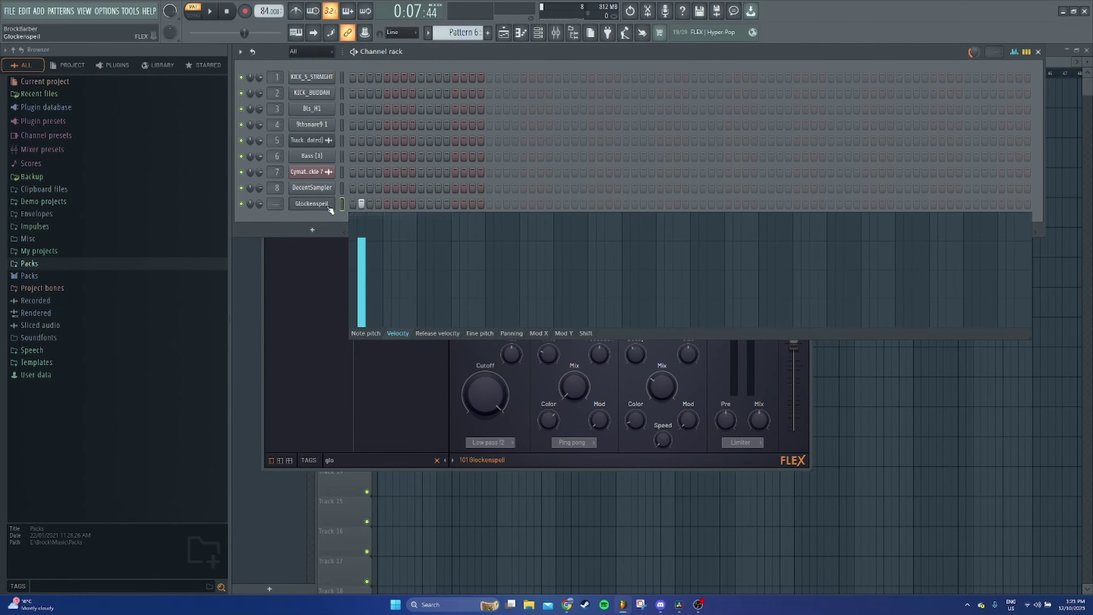
right_click(330, 209)
left_click(346, 203)
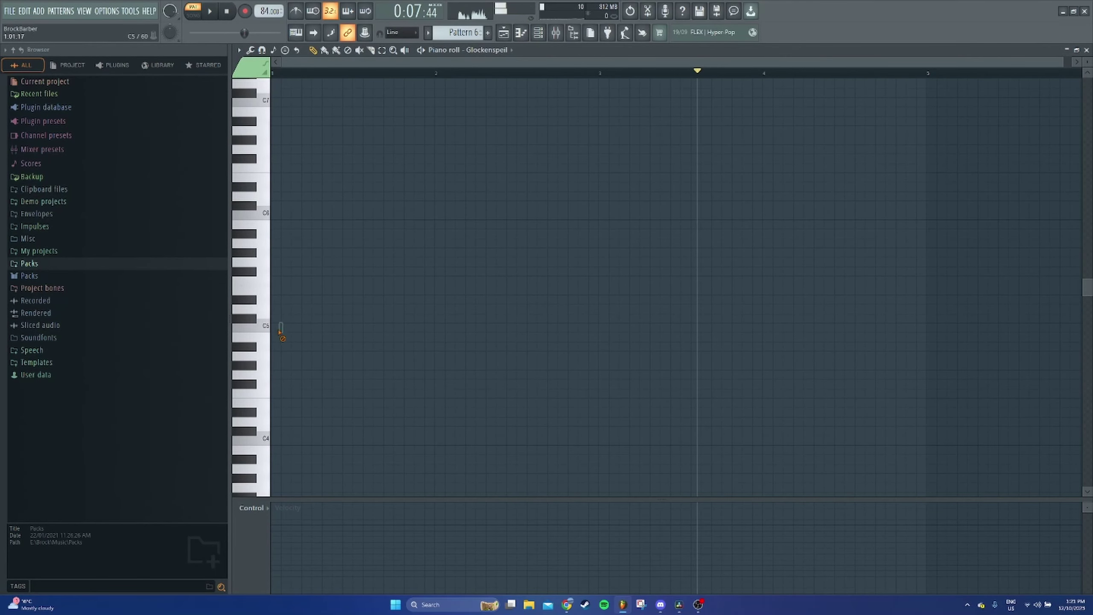
Try the Glockenspiel 2 preset in the FLEX channel and audition it in the piano roll
left_click(538, 33)
left_click(318, 203)
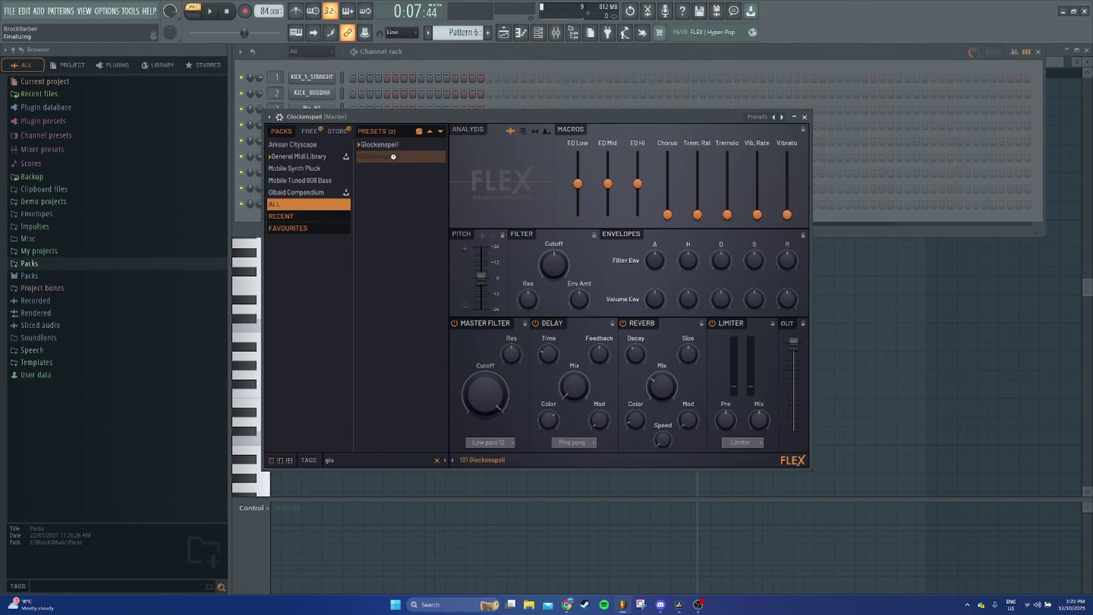
left_click(248, 226)
right_click(329, 208)
left_click(362, 204)
right_click(328, 210)
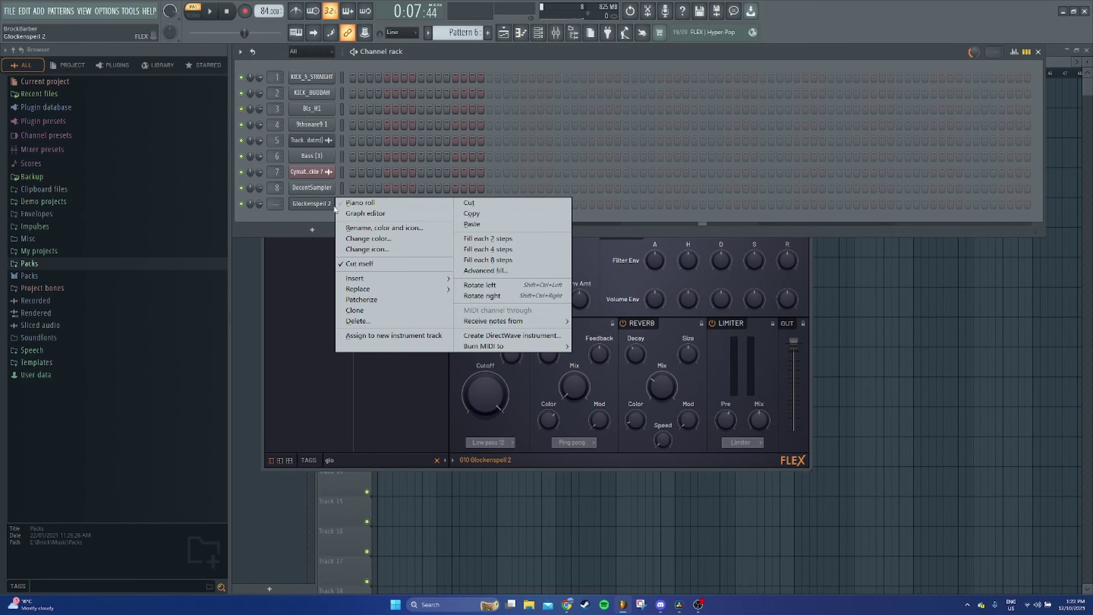
left_click(348, 203)
left_click(530, 34)
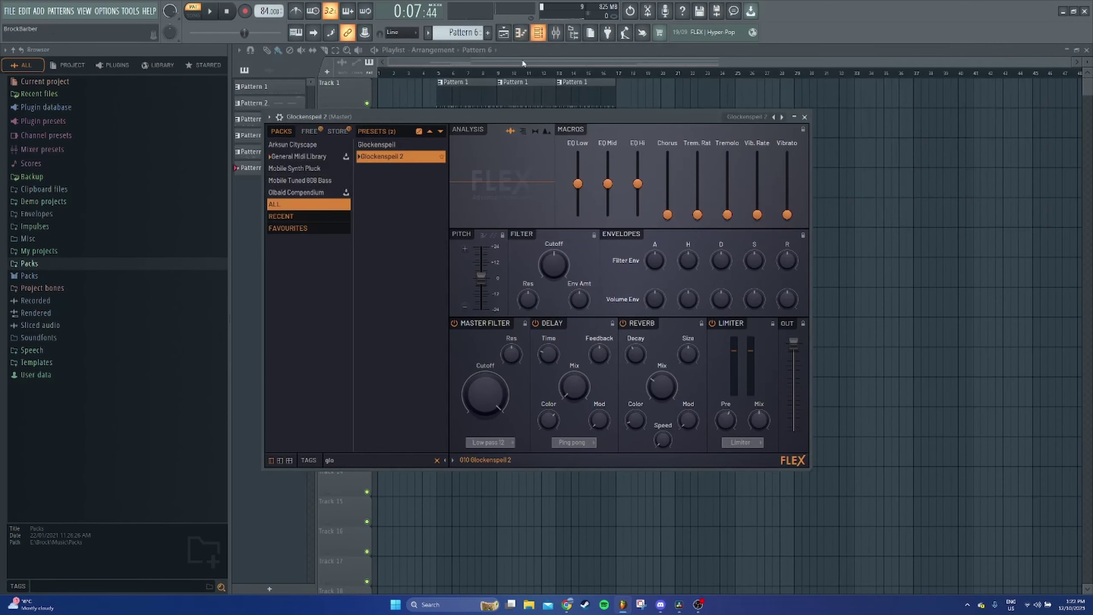
Delete the Glockenspiel 2 channel from the channel rack
left_click(544, 34)
right_click(331, 201)
left_click(361, 322)
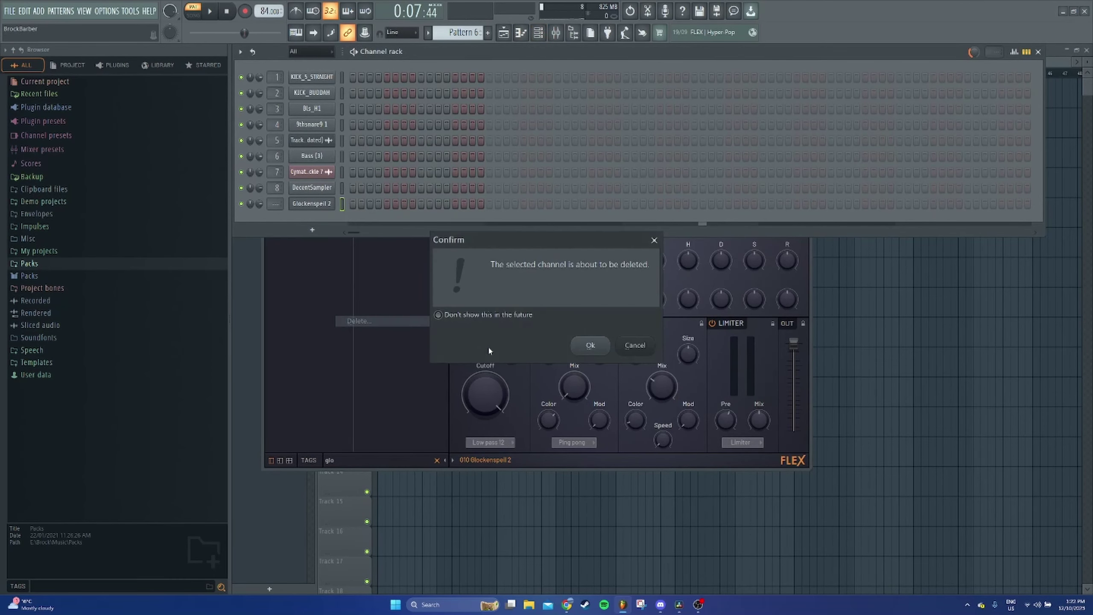
left_click(590, 348)
Add the Electric preset from the Packs keyboard instruments as a new channel and route it to mixer insert 9
left_click(86, 275)
left_click(75, 288)
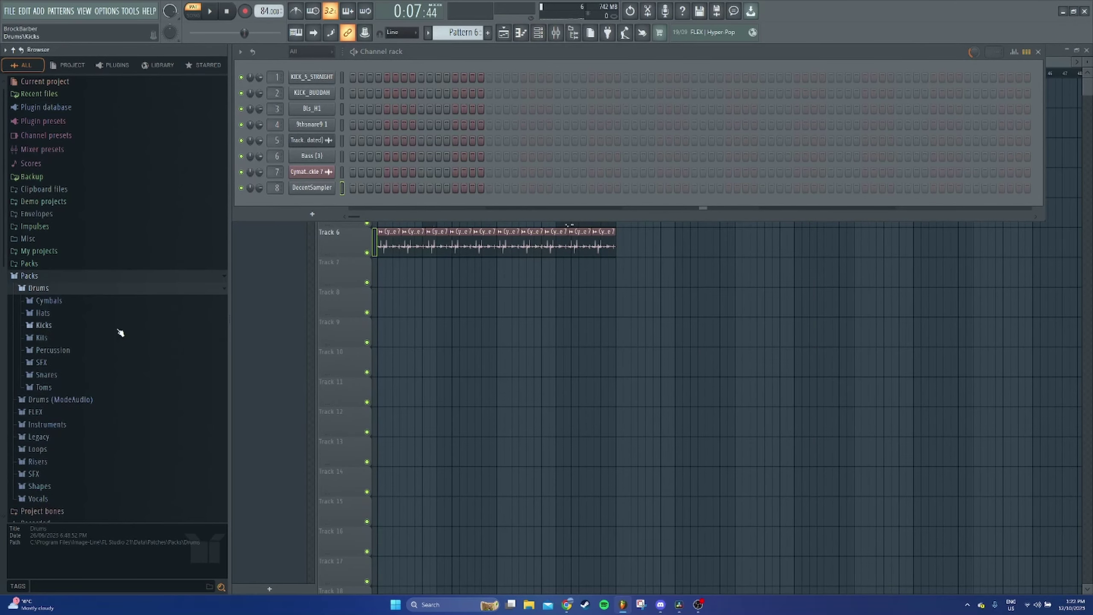
left_click(63, 287)
left_click(54, 325)
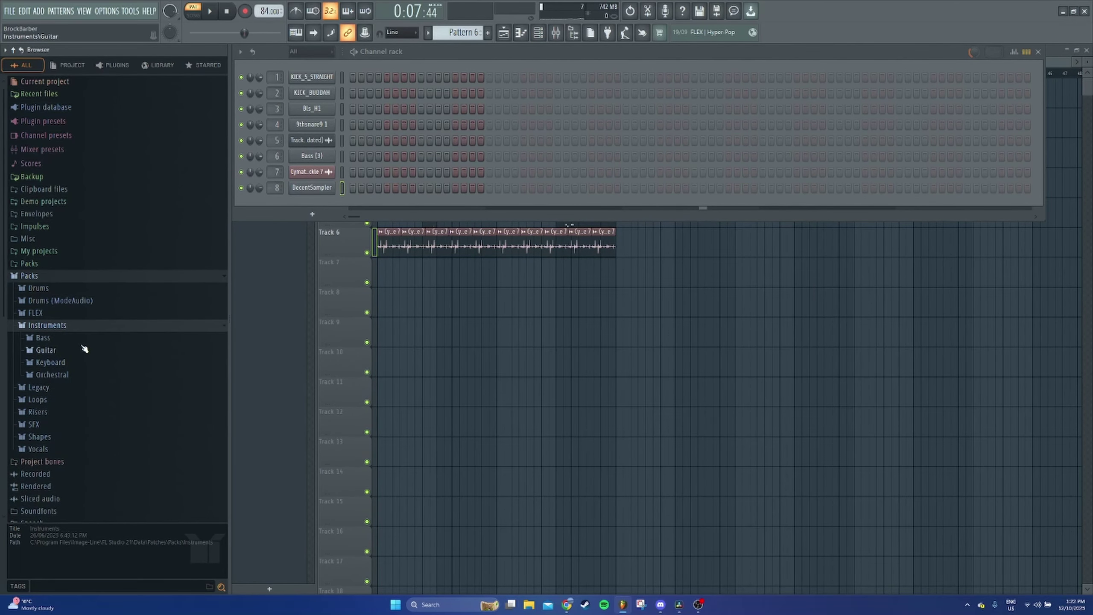
left_click(78, 364)
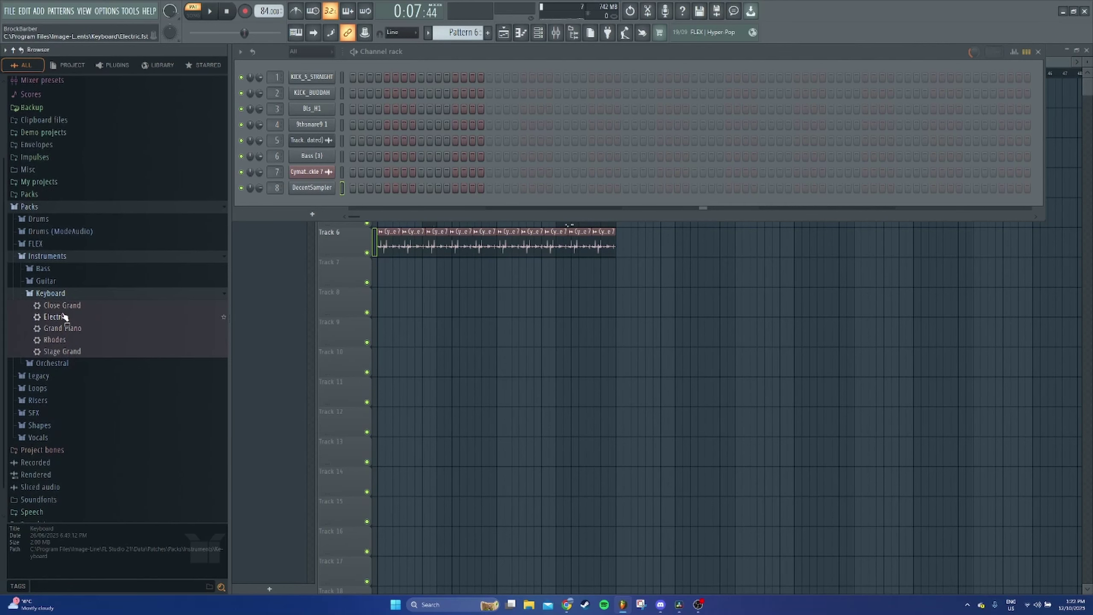
left_click(63, 317)
left_click_drag(295, 240, 297, 206)
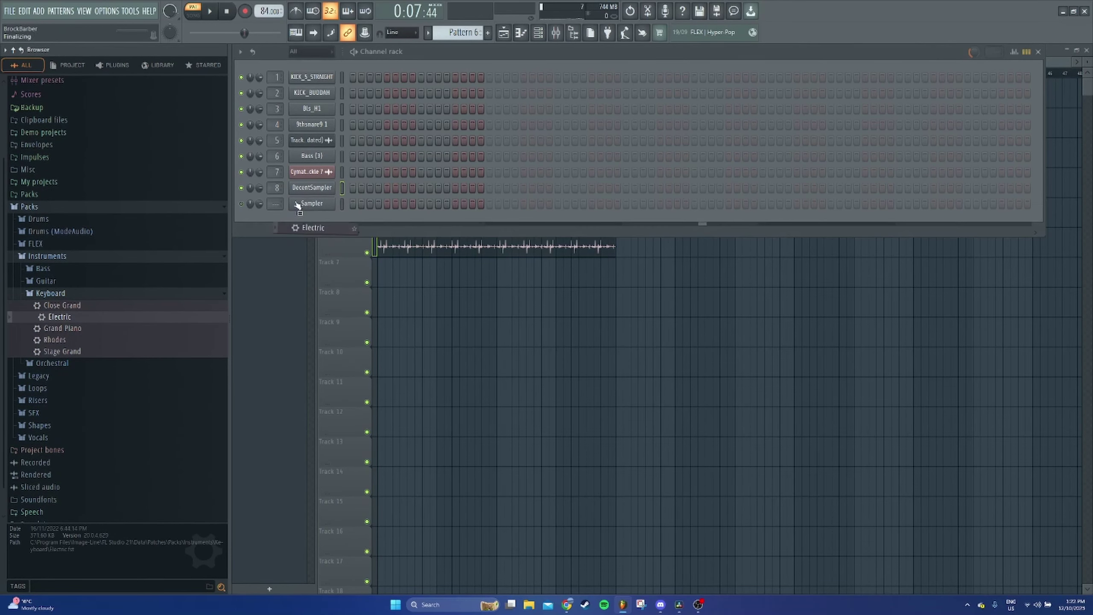
left_click(39, 214)
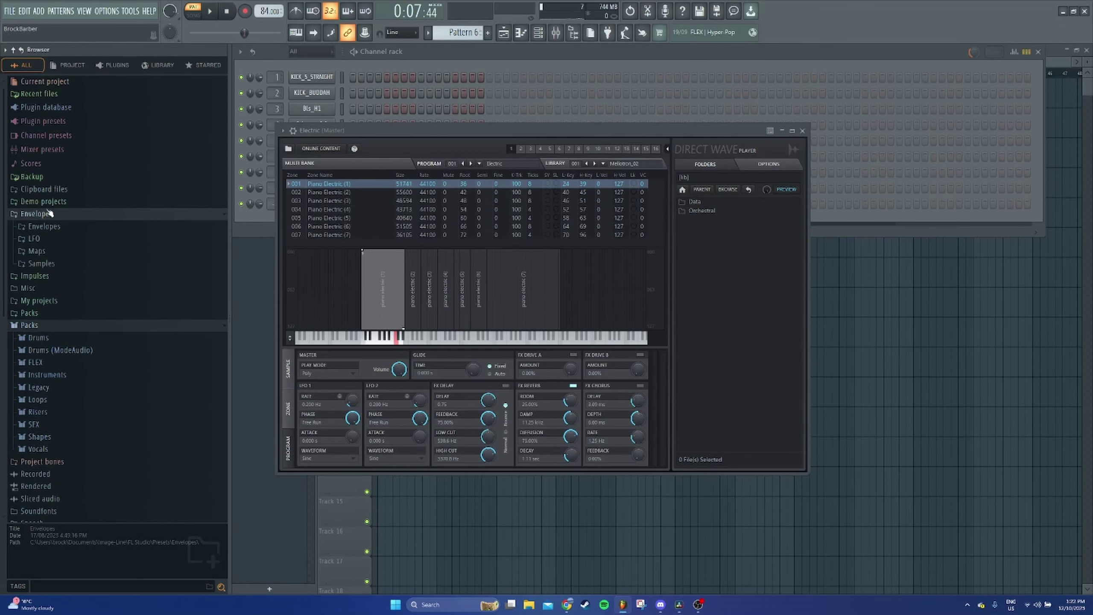
left_click(90, 219)
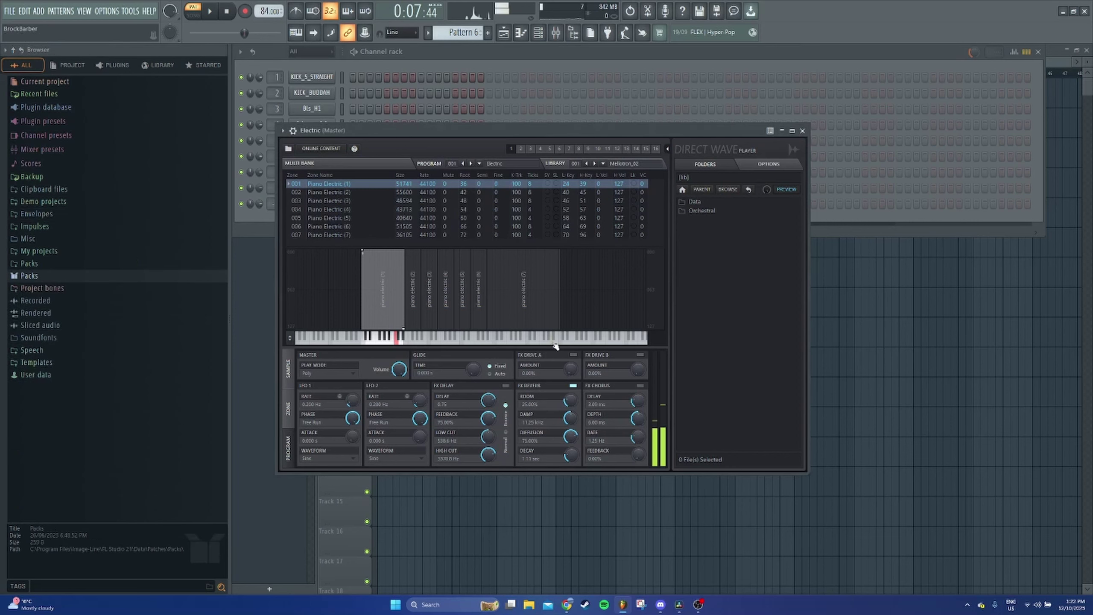
left_click(270, 234)
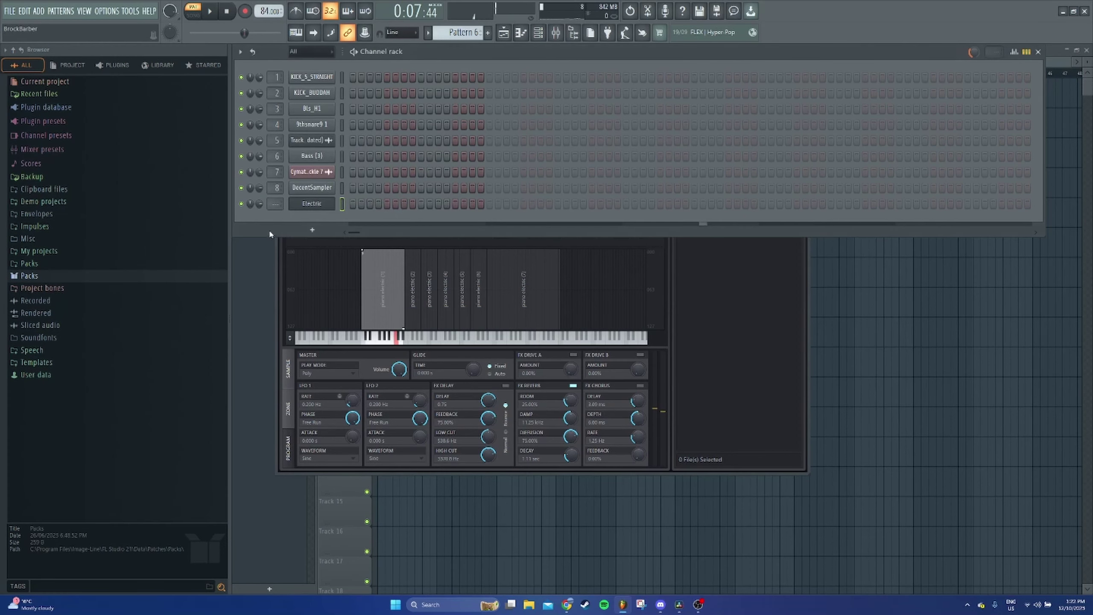
Draw a short-note melody in the Electric channel's piano roll, descending from A7 to C#7 in bar 1, followed by E7, F#7 and E7
right_click(334, 199)
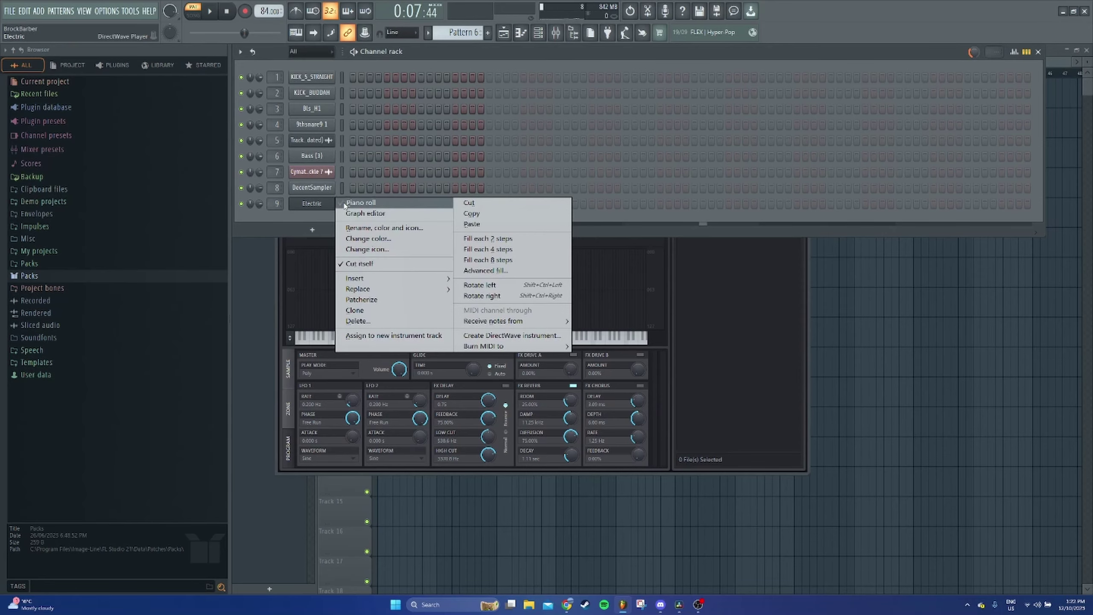
left_click(362, 202)
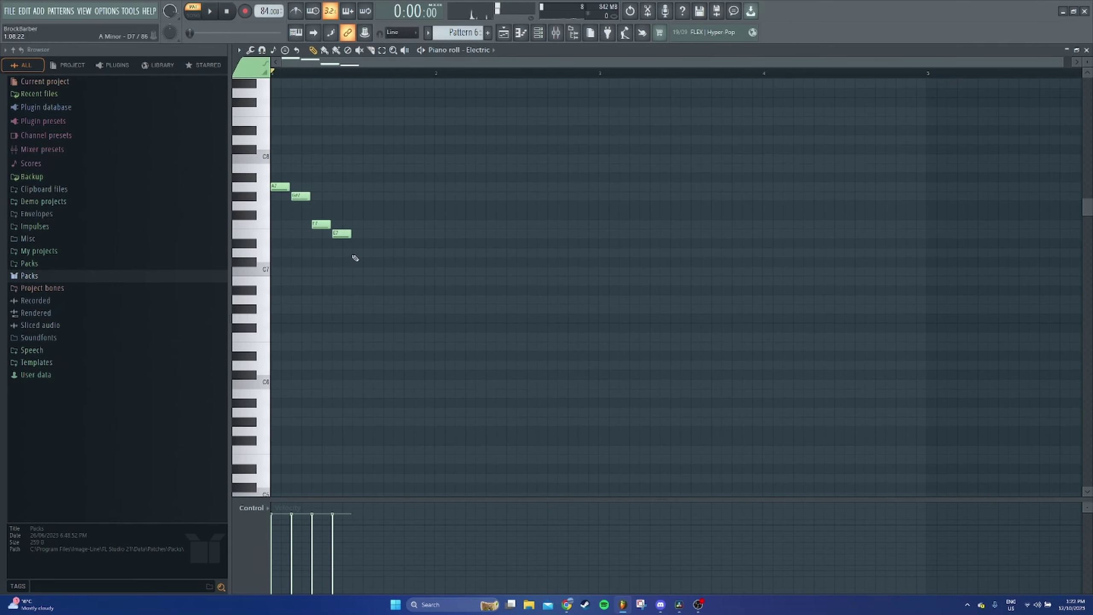
left_click(210, 10)
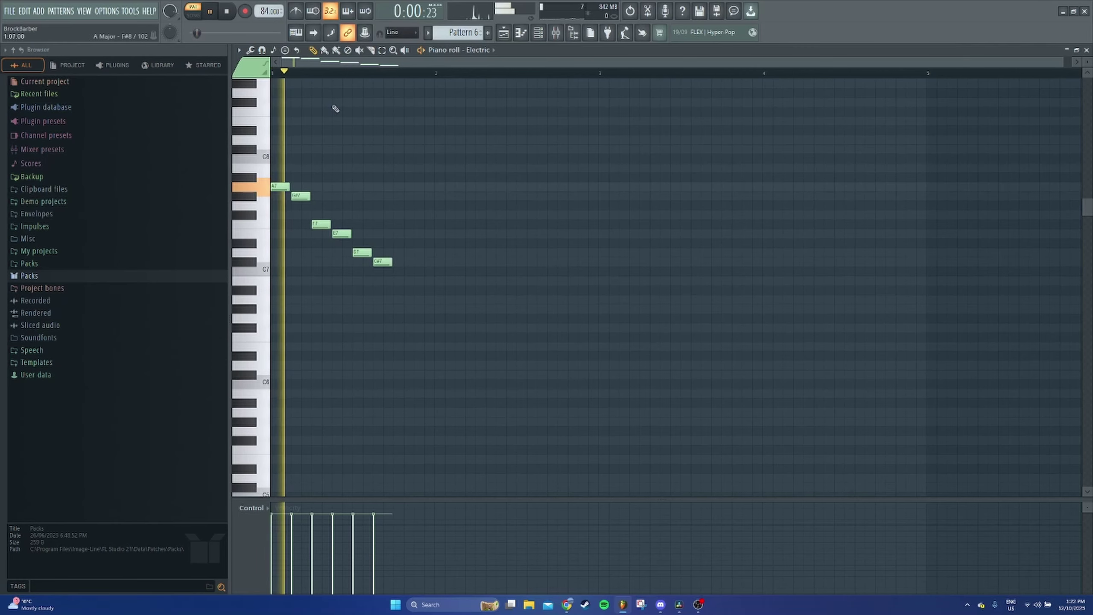
left_click(396, 233)
left_click(416, 215)
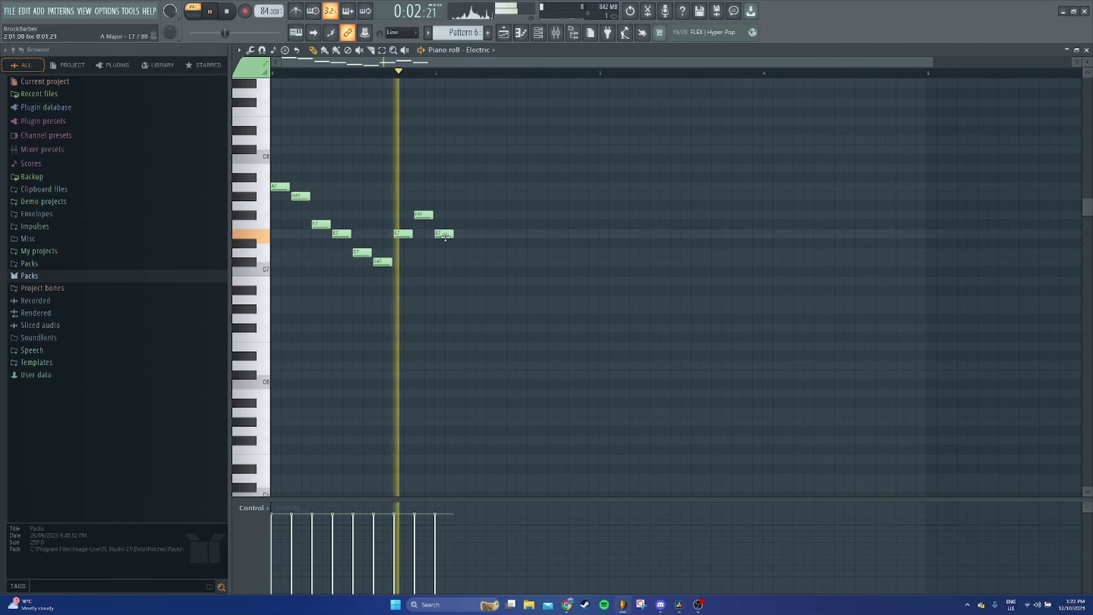
left_click(437, 234)
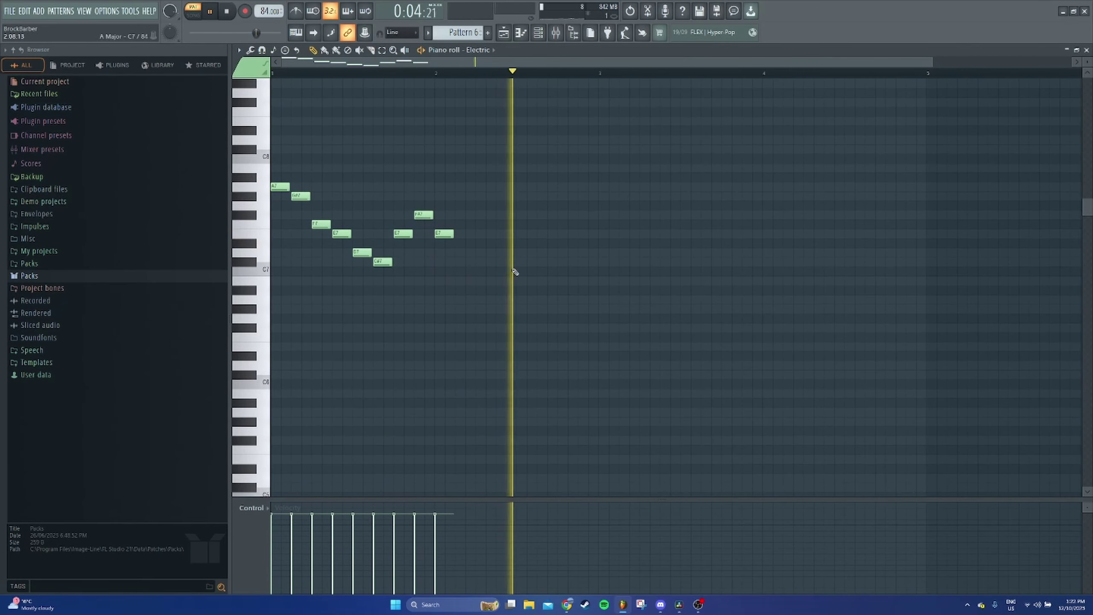
Add the notes G#7, A7, G#7 late in bar 2 and B7, C#8, B7 in bar 3 of the Electric melody
scroll(514, 258, "up", 1)
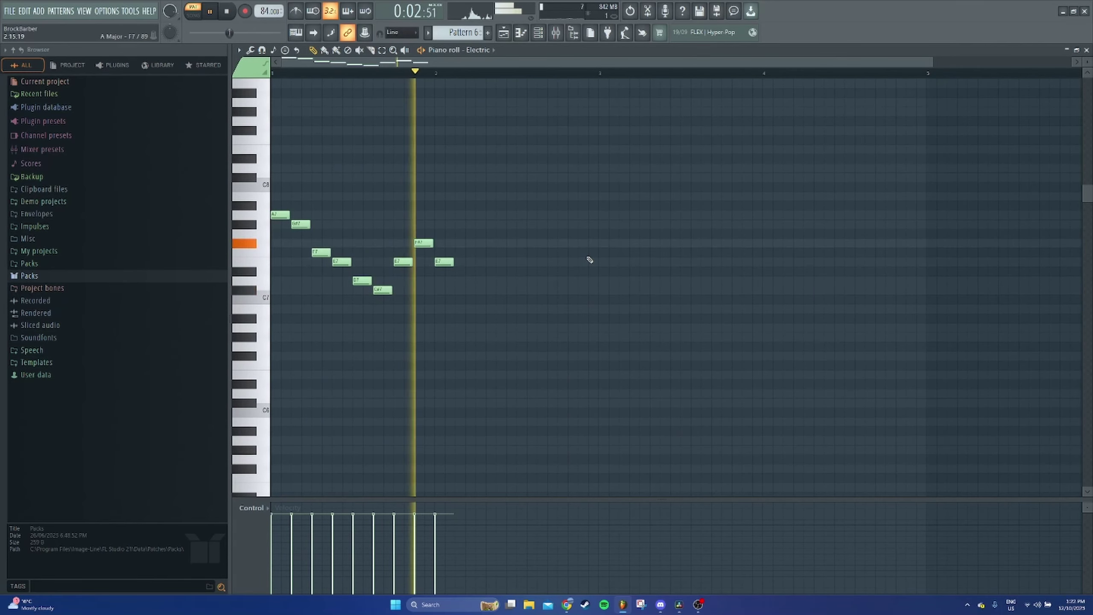
left_click(564, 224)
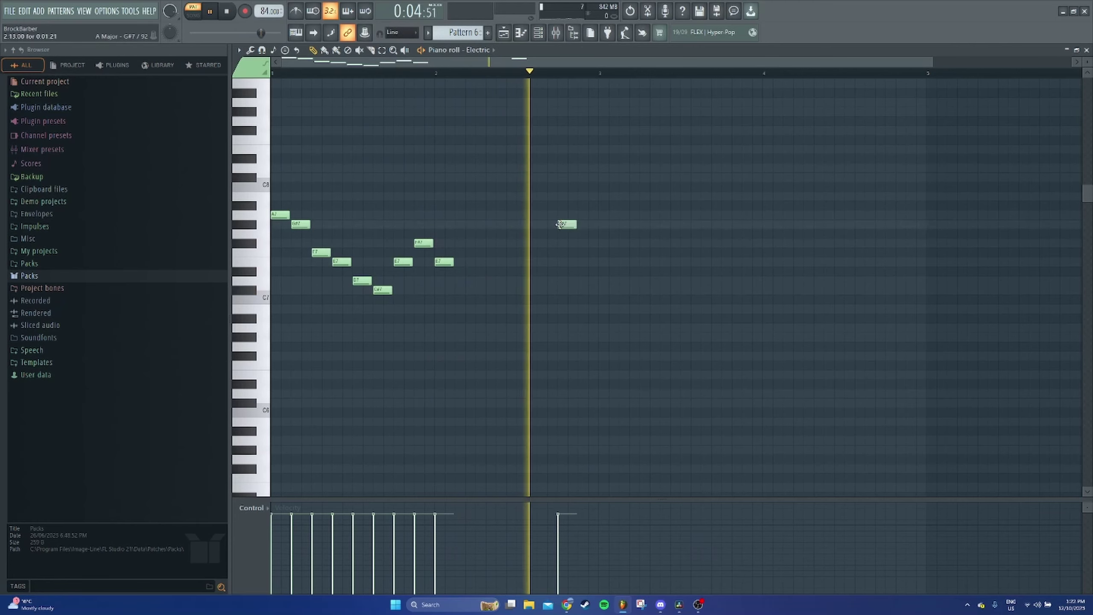
left_click(586, 215)
left_click(606, 224)
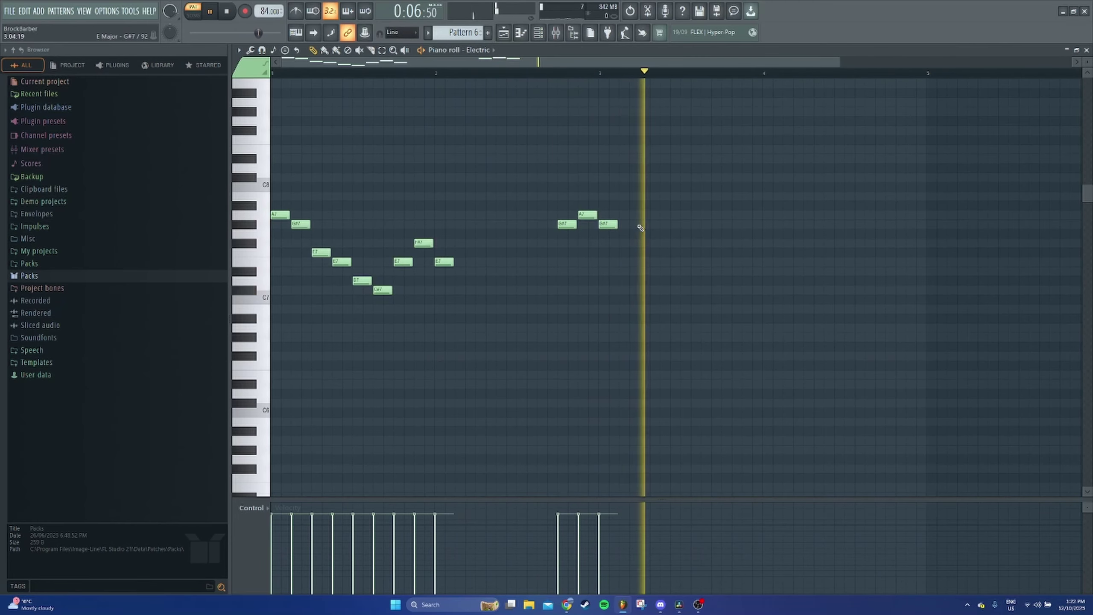
left_click(667, 197)
left_click(689, 177)
left_click(709, 196)
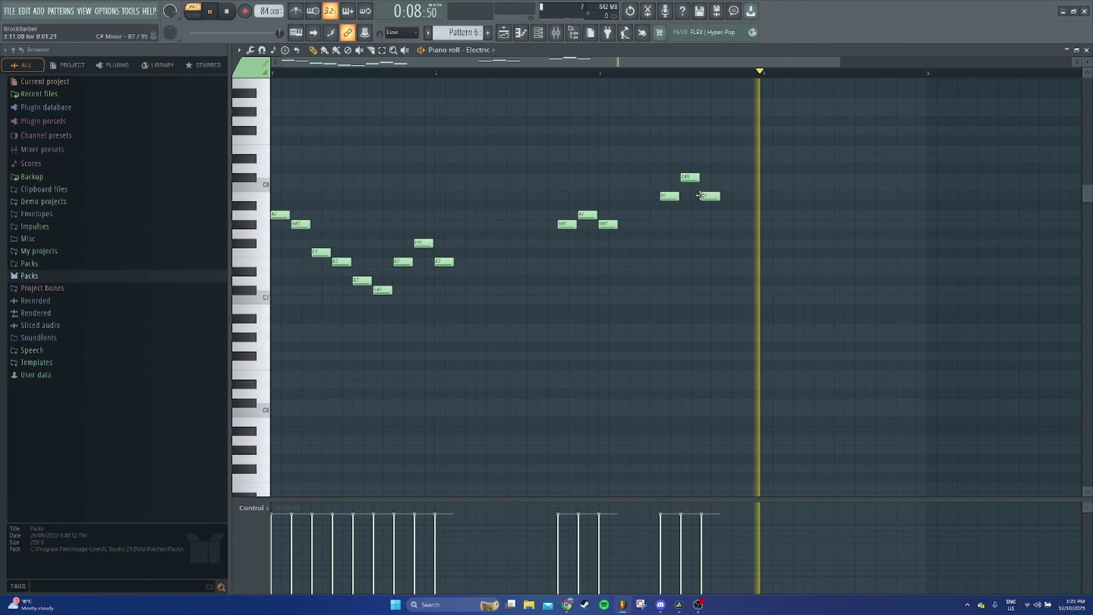
Draw the bar 4 phrase F#7, G#7, F#7, D#7, F#7, E7, ending on a longer C#7
left_click(771, 243)
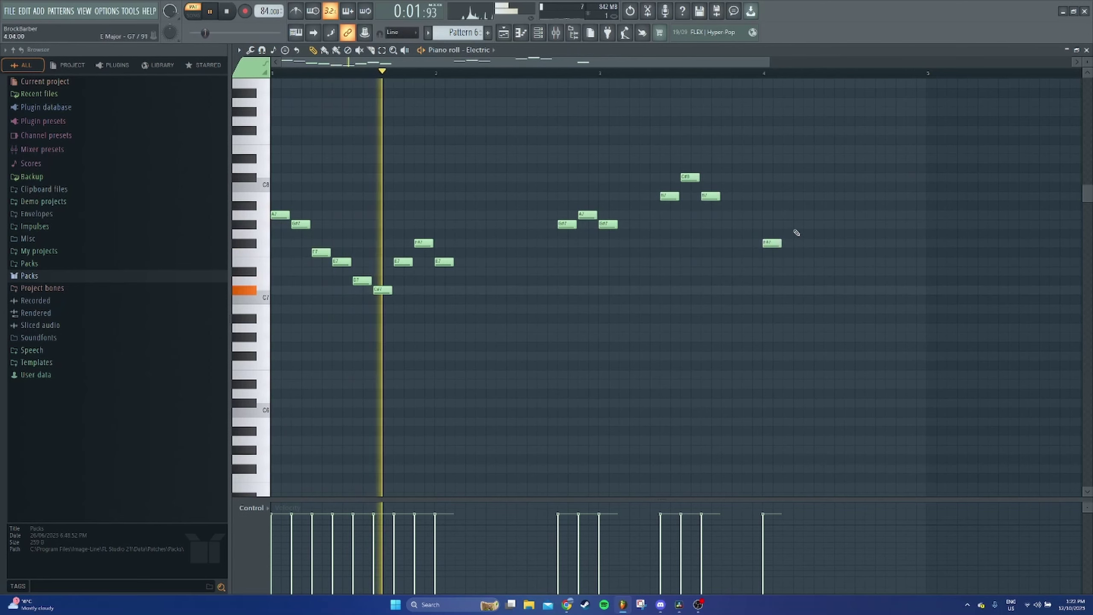
left_click(791, 224)
left_click(812, 243)
left_click(833, 271)
left_click(854, 243)
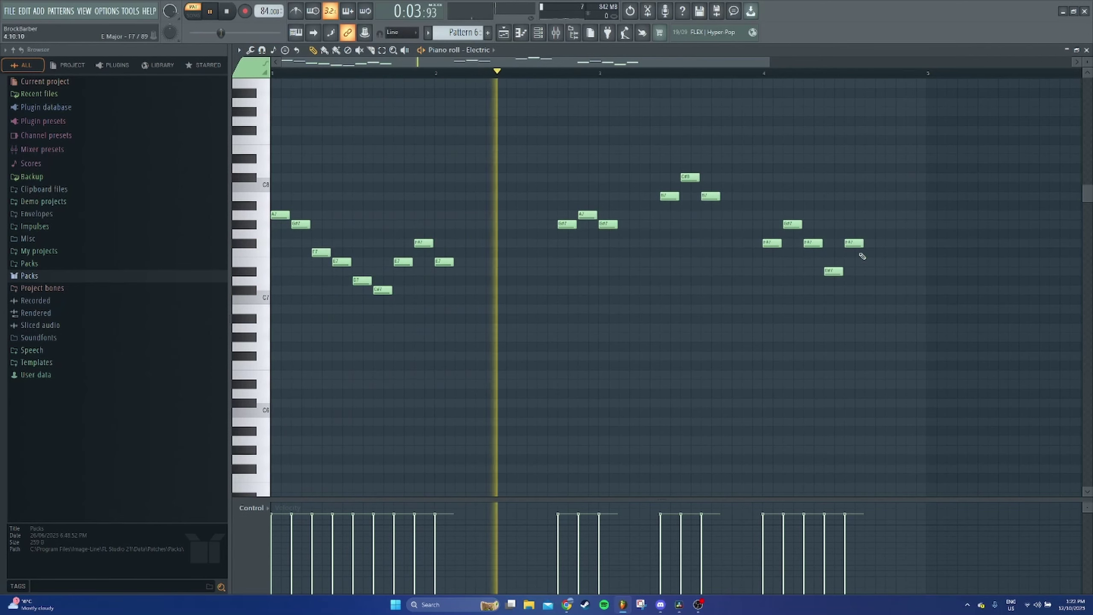
left_click(870, 262)
left_click_drag(890, 286, 923, 291)
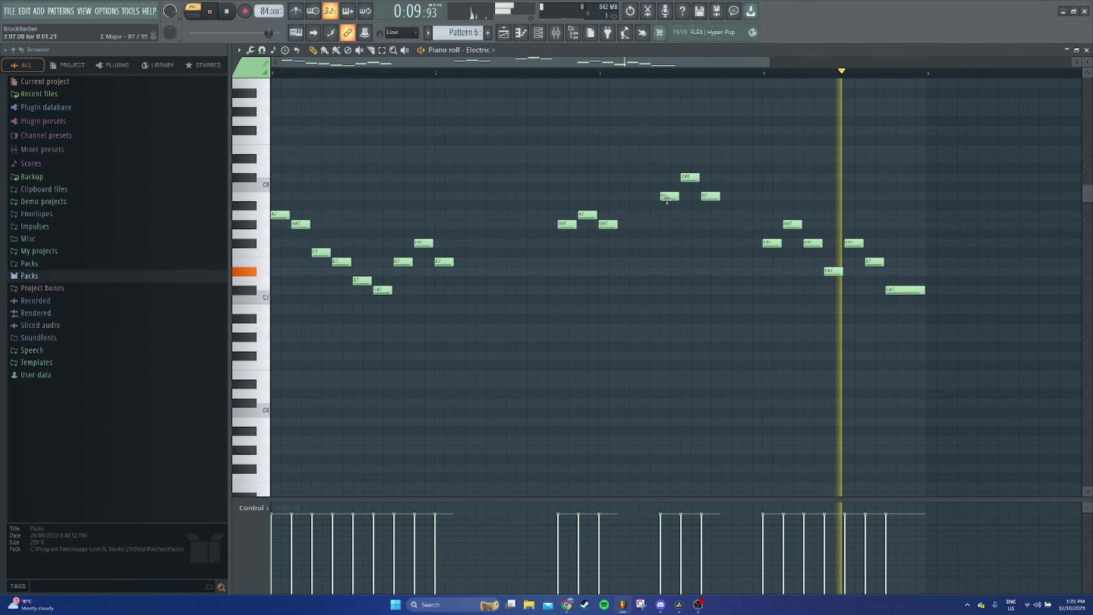
Lower the three notes in bar 3 to D#7, E7 and D#7
left_click_drag(670, 196, 670, 271)
left_click_drag(690, 178, 690, 263)
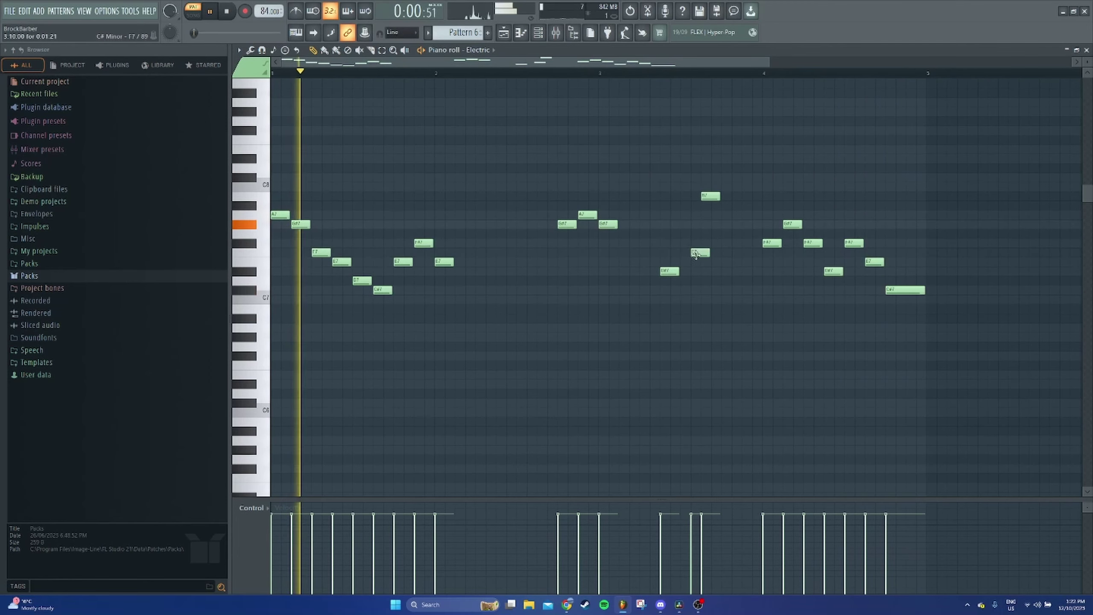
left_click_drag(711, 197, 711, 272)
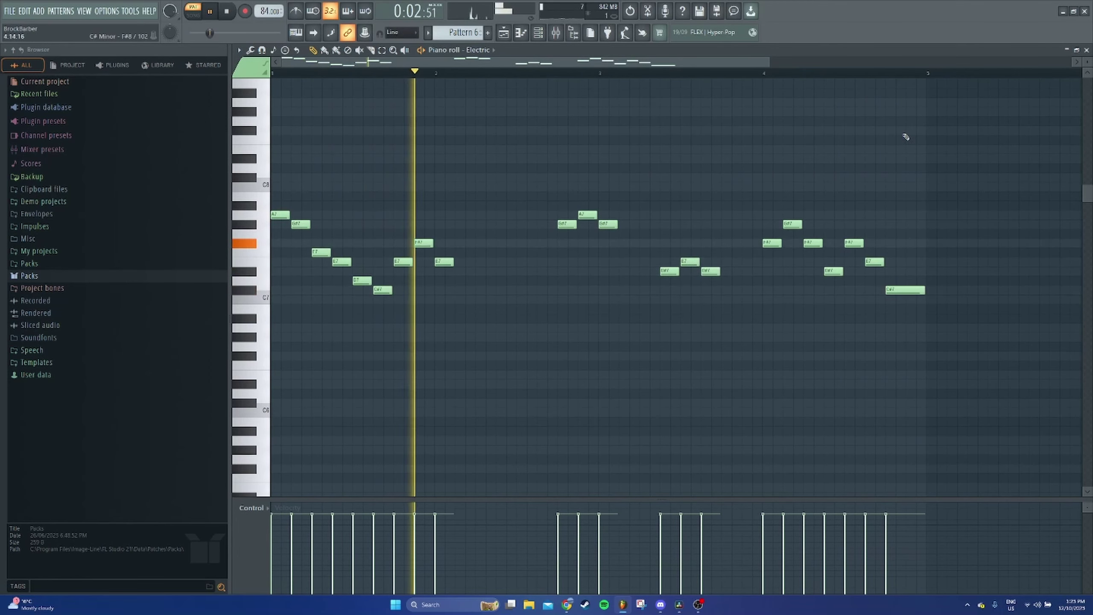
Randomize the velocities of the Electric melody notes with the Randomizer and slightly vary their lengths
left_click(250, 51)
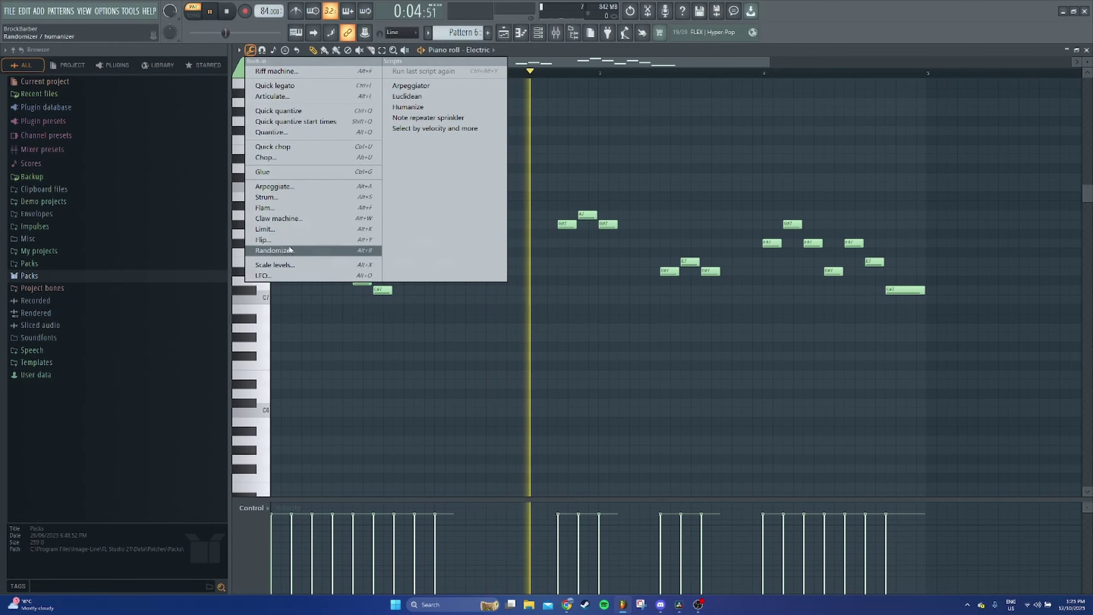
left_click(288, 251)
left_click(623, 396)
left_click(622, 396)
left_click(620, 422)
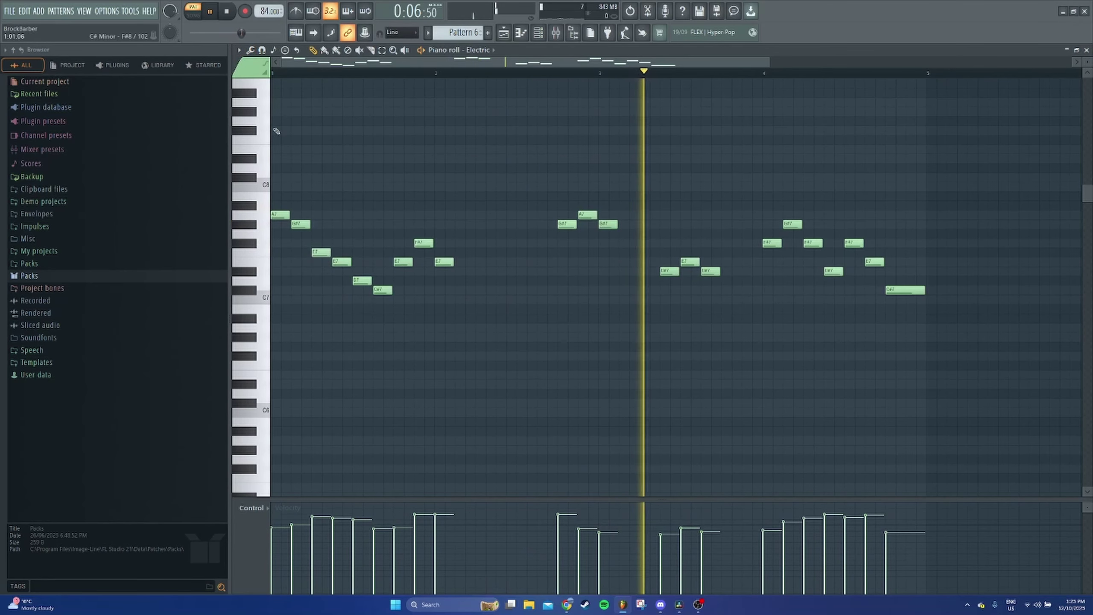
left_click(251, 50)
left_click(287, 241)
left_click(594, 366)
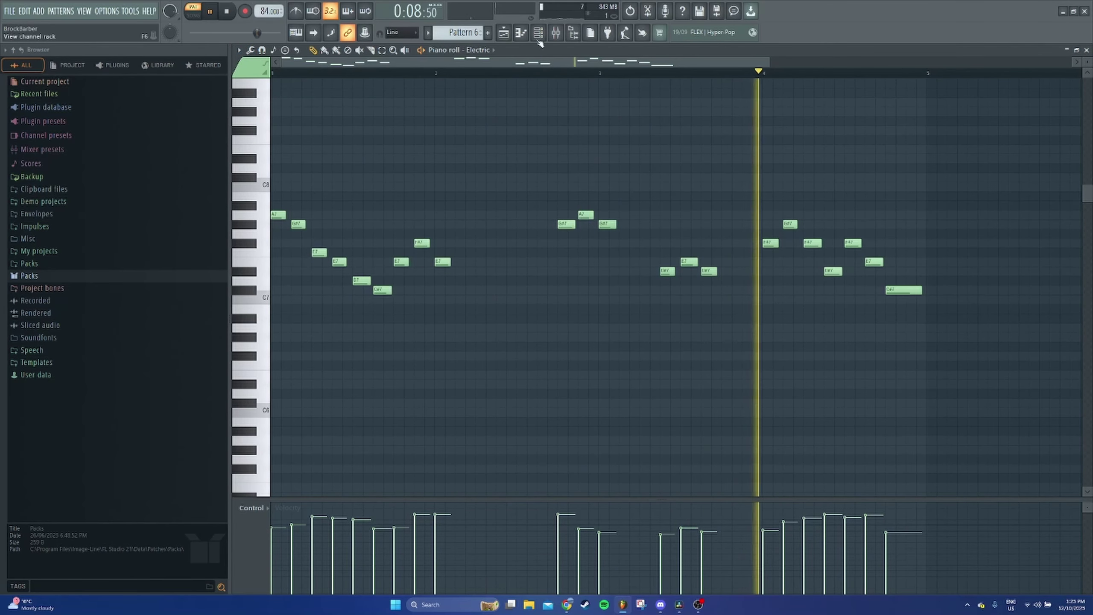
Review the Electric channel's detailed settings, and close its instrument window and the piano roll
left_click(538, 33)
left_click(312, 203)
left_click(283, 130)
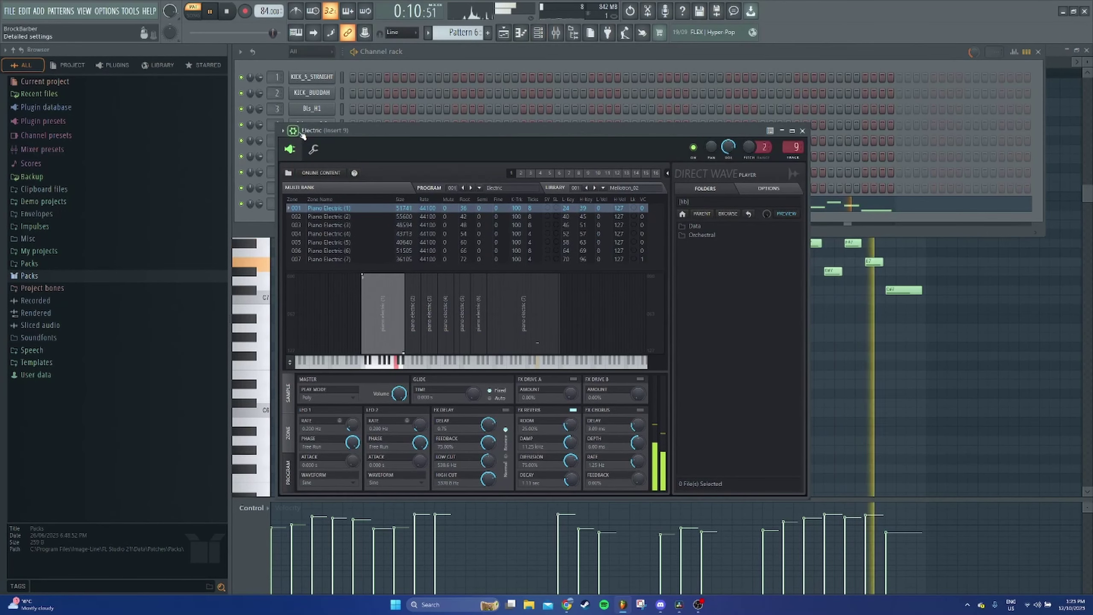
left_click(314, 149)
left_click(289, 149)
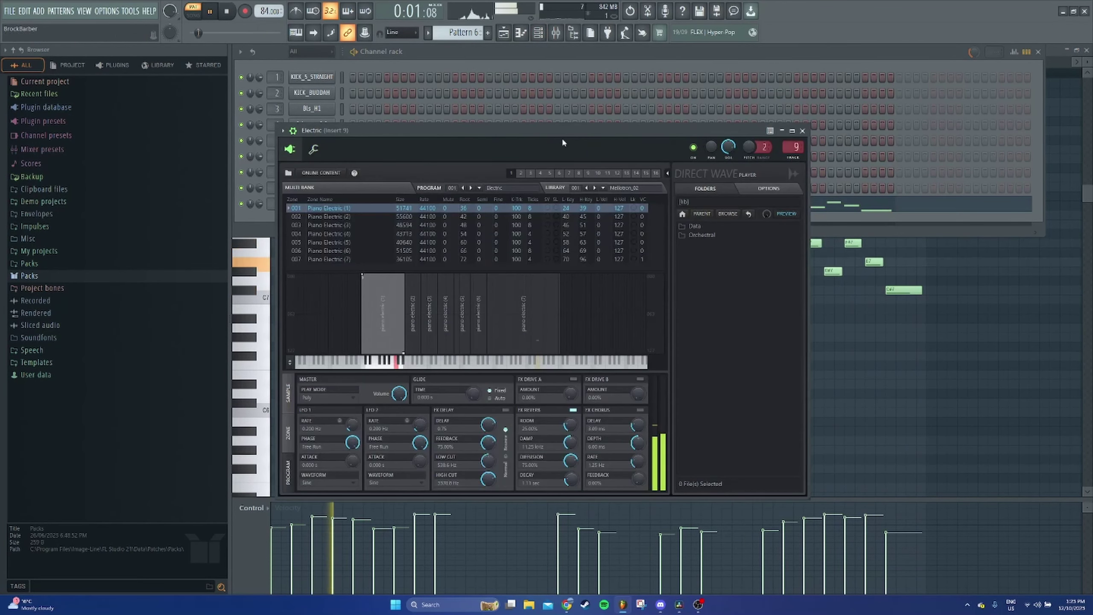
left_click(808, 131)
left_click(1088, 51)
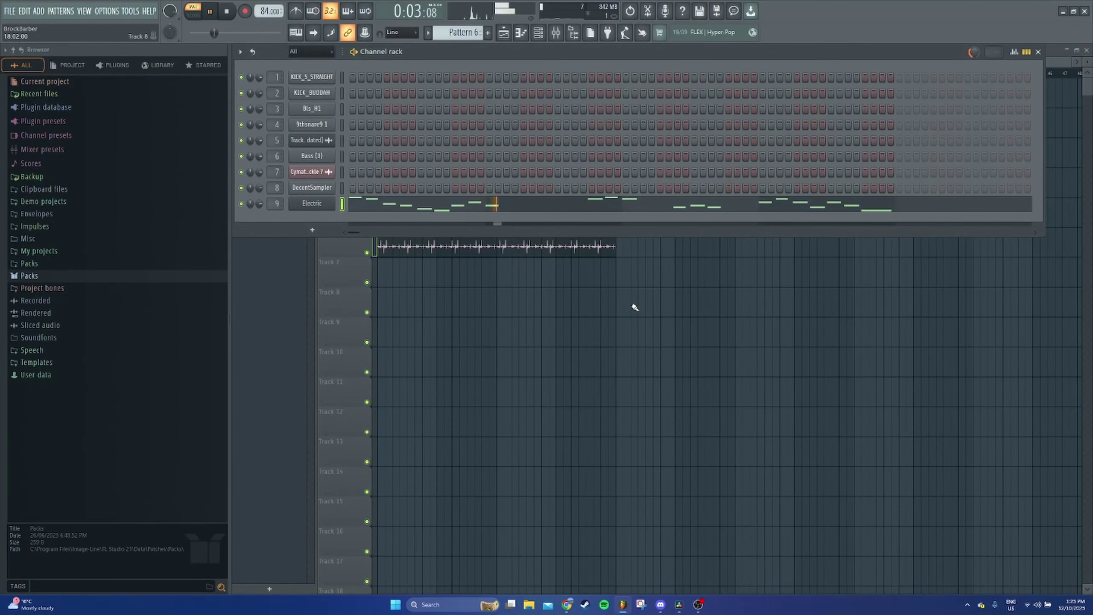
Add Fruity Parametric EQ 2 to mixer insert 9, cutting the lows and boosting band 7's high shelf about 9.7 dB near 6325 Hz
left_click(635, 308)
right_click(635, 307)
left_click(556, 32)
left_click(988, 322)
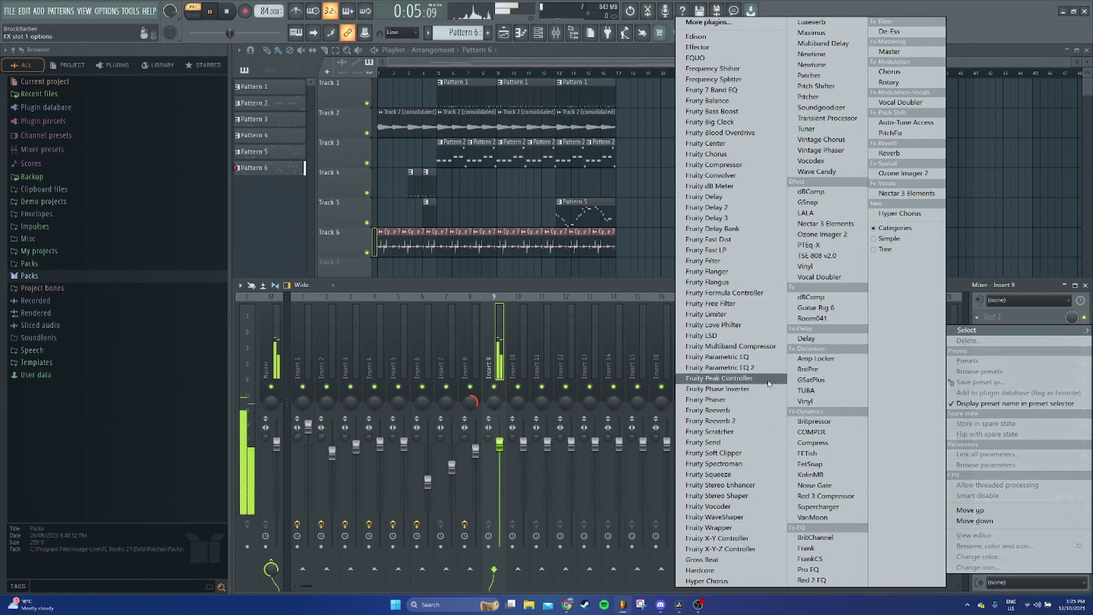
left_click(699, 363)
left_click_drag(340, 239, 374, 285)
left_click_drag(400, 236, 362, 278)
left_click_drag(519, 235, 520, 193)
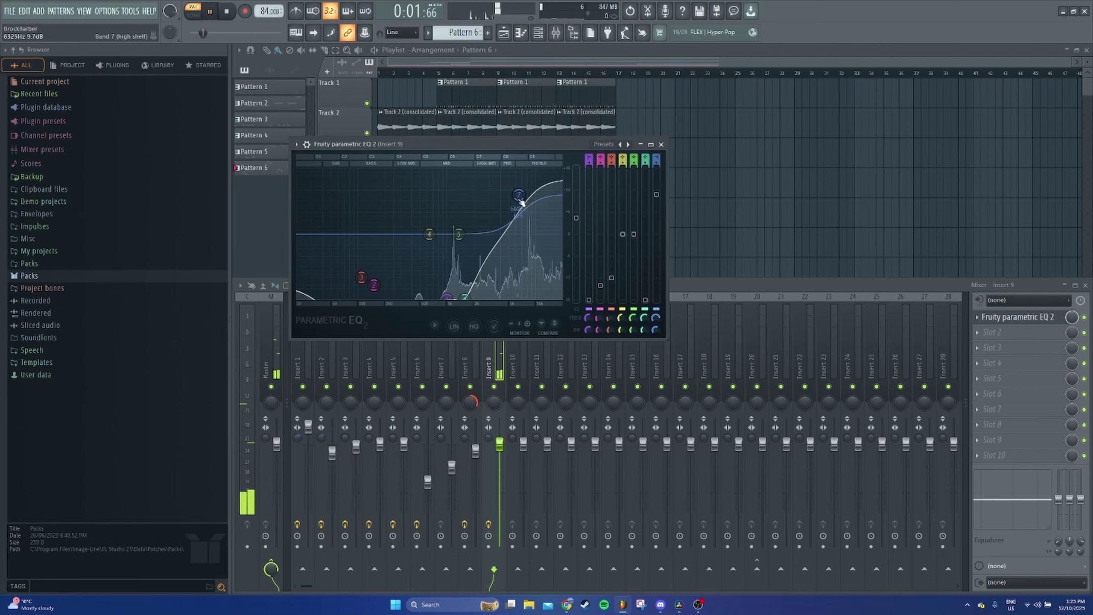
Add Fruity Reeverb and Vinyl to slots 2 and 3 of insert 9, with Vinyl's warp depth at about 50%
left_click(992, 331)
left_click(708, 410)
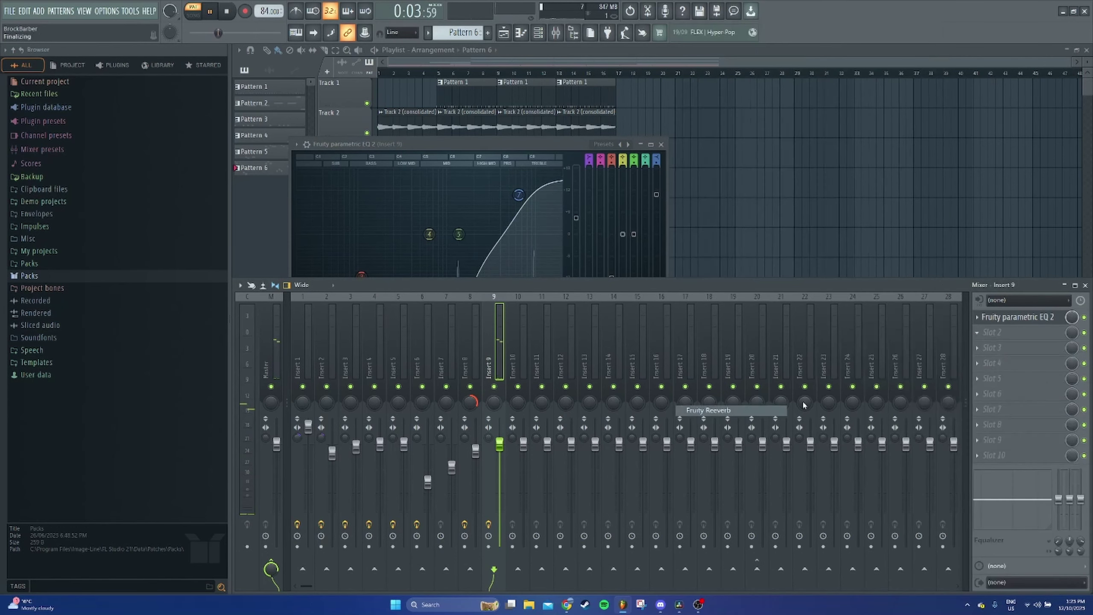
left_click(992, 347)
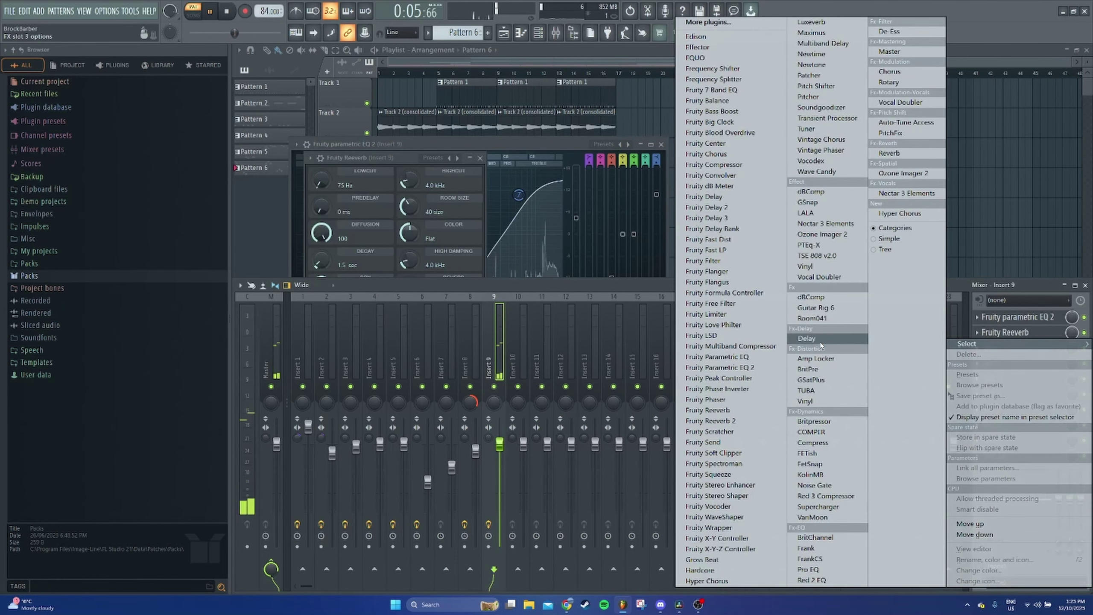
left_click(827, 401)
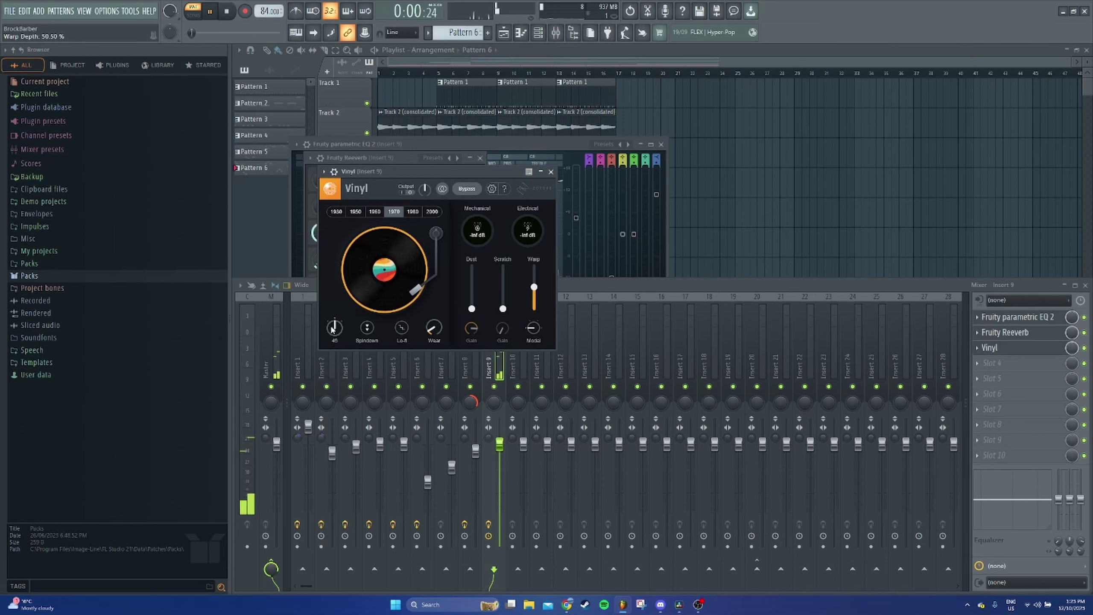
Pan mixer insert 9 partly left and raise its volume to 125% (5.6 dB)
left_click_drag(507, 447, 502, 416)
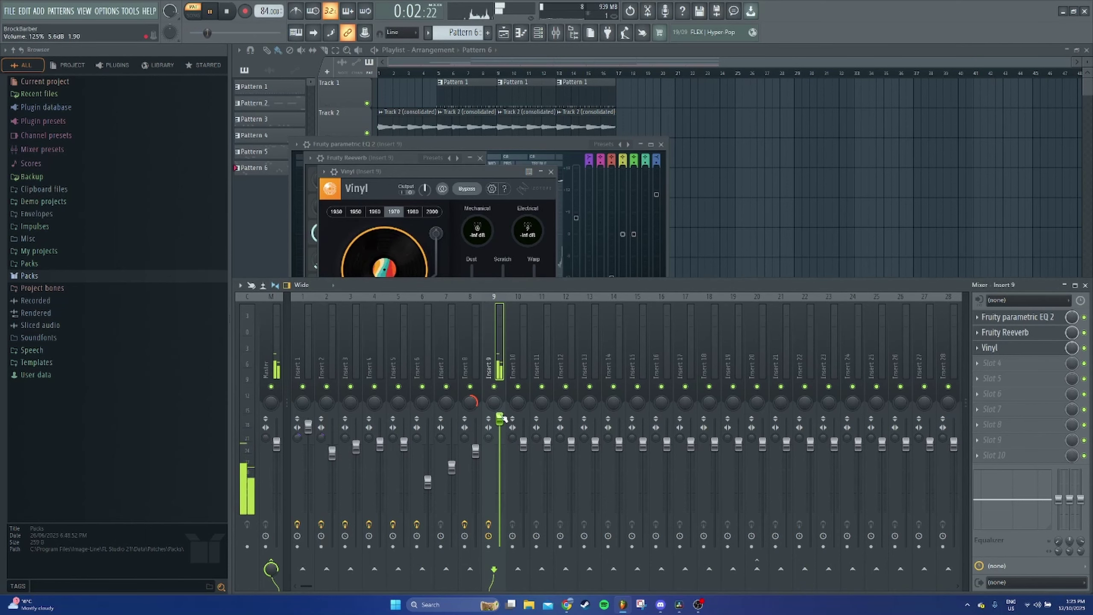
left_click(543, 260)
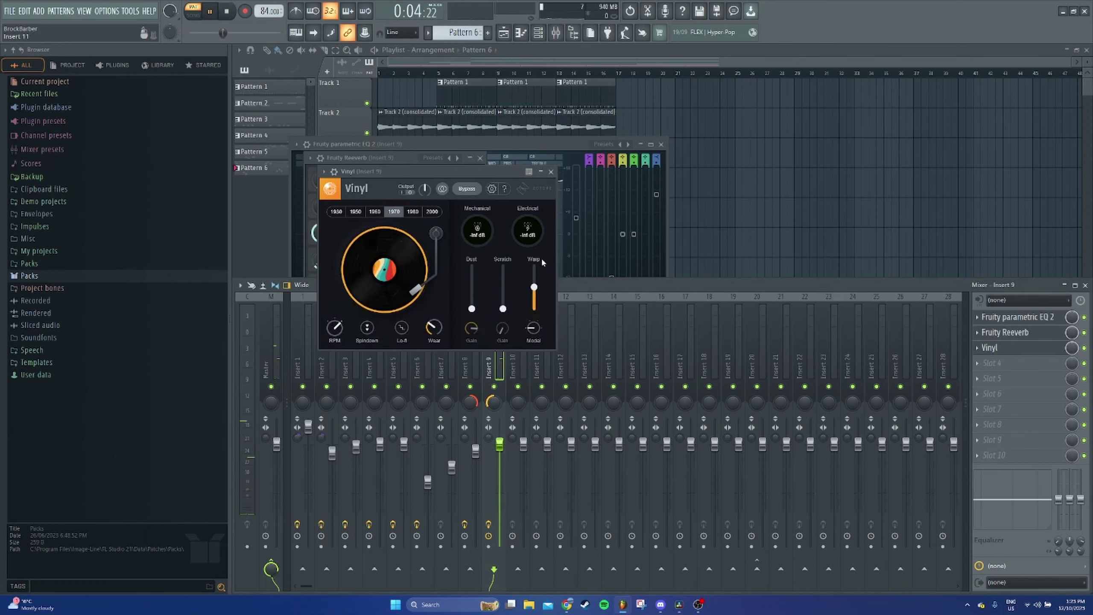
left_click_drag(500, 422, 499, 417)
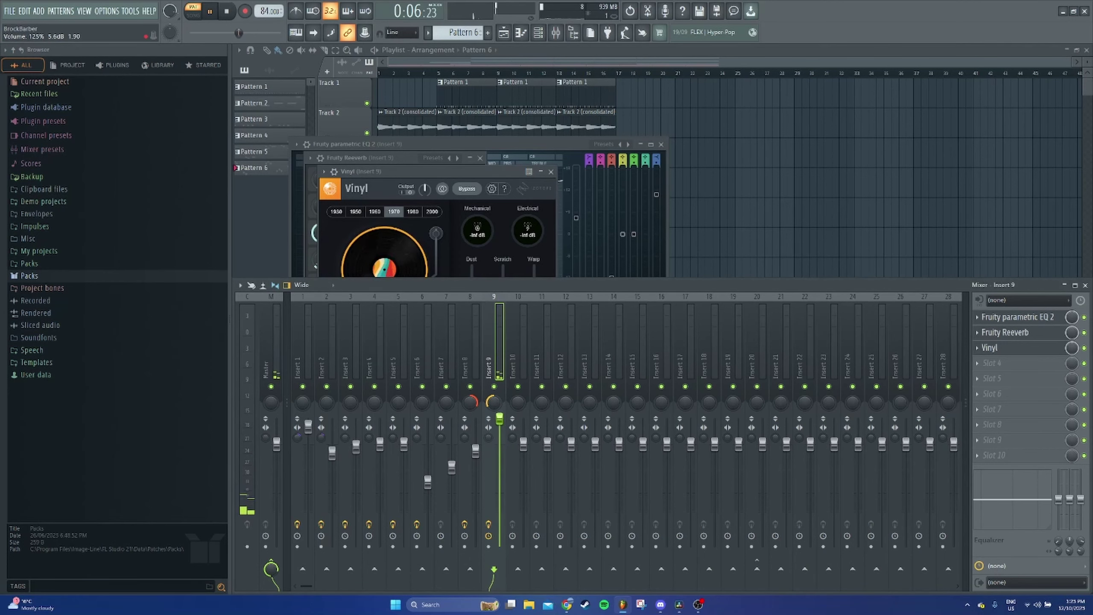
Place Pattern 6 on Track 4 of the playlist at bar 9, keeping the Pattern 5 clip at bar 13
left_click(272, 186)
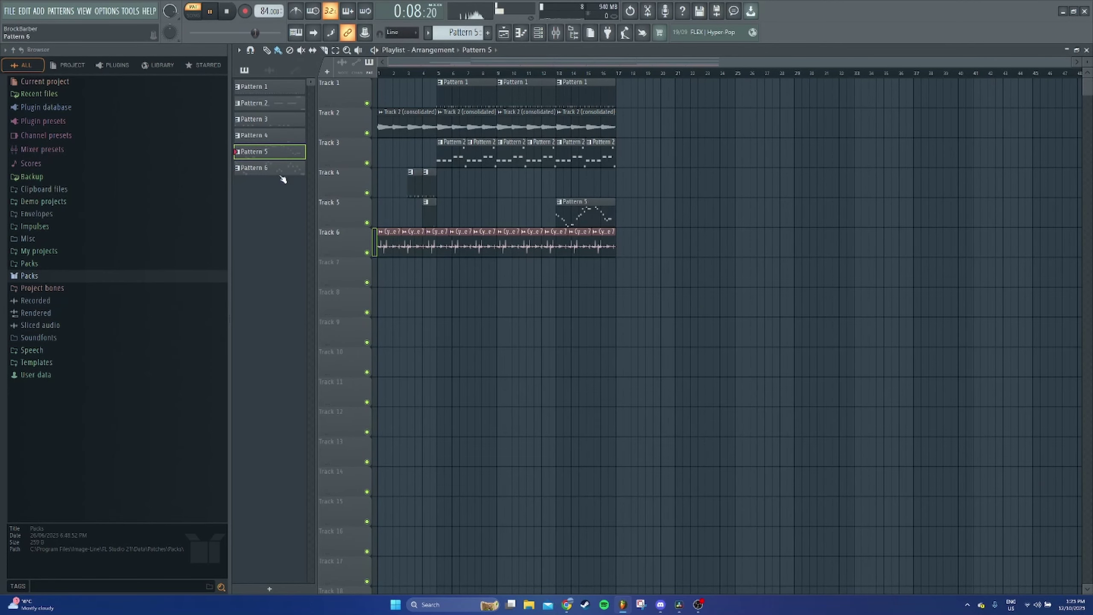
left_click(580, 187)
right_click(589, 186)
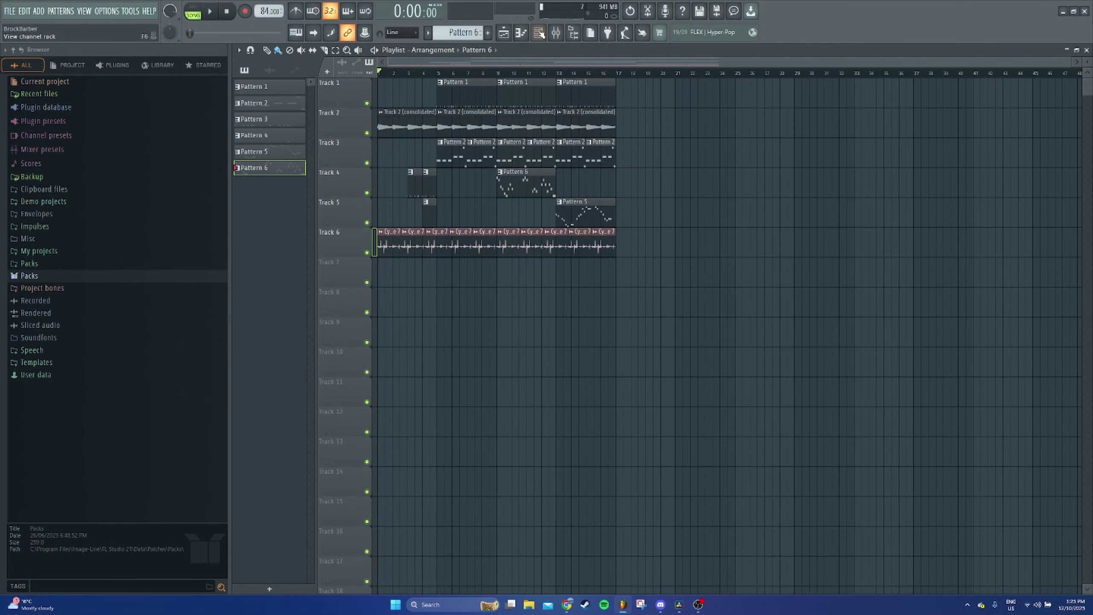
Add Ozone Imager 2 to the master's first effect slot and narrow its width to about -19% during playback
left_click(556, 32)
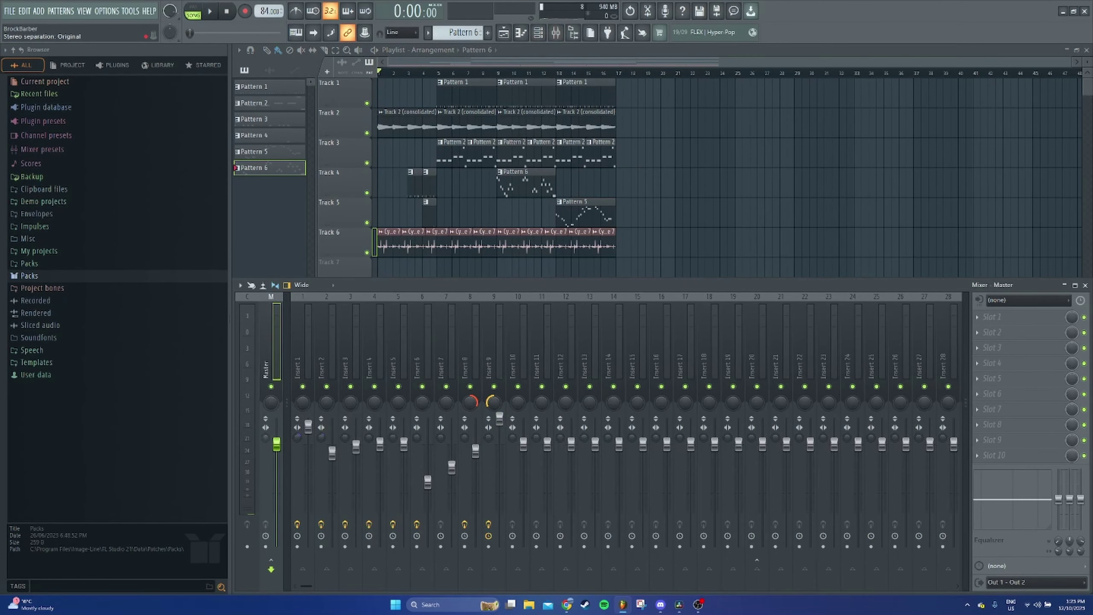
left_click(978, 318)
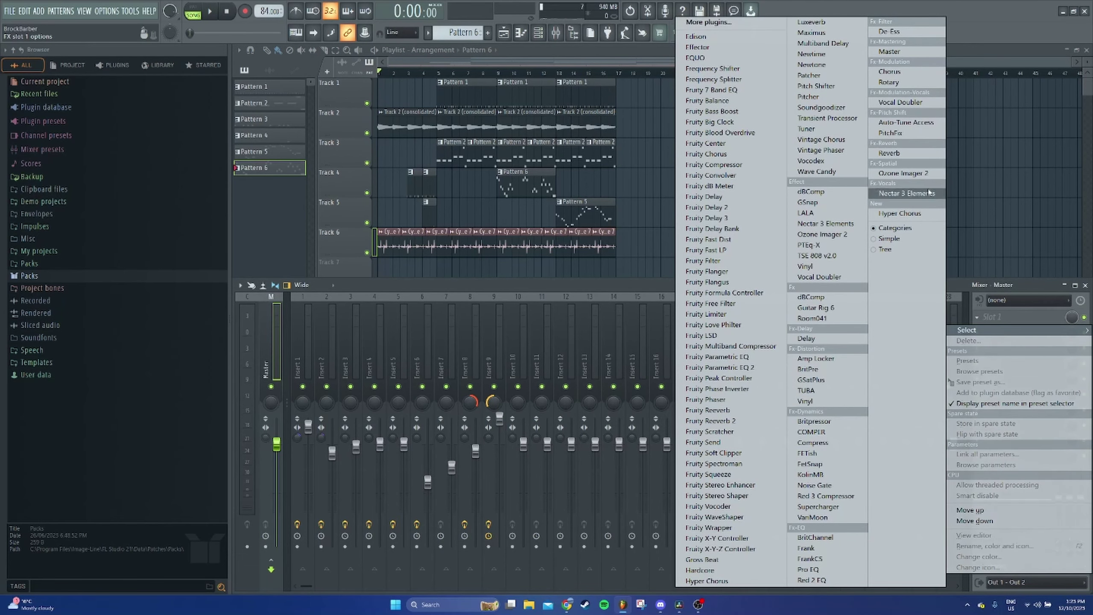
left_click(903, 173)
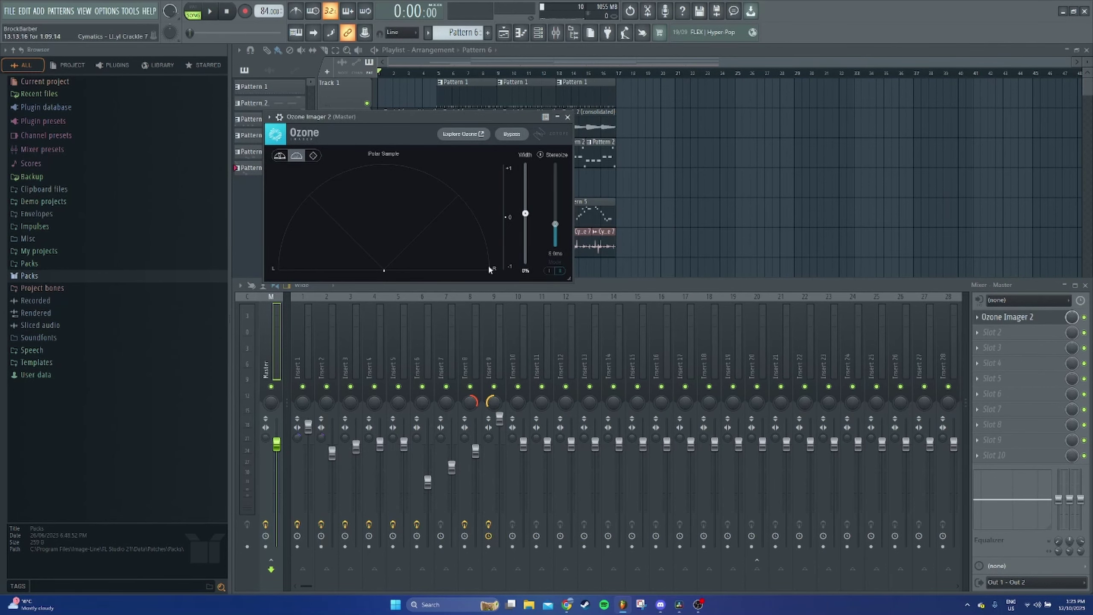
left_click(210, 11)
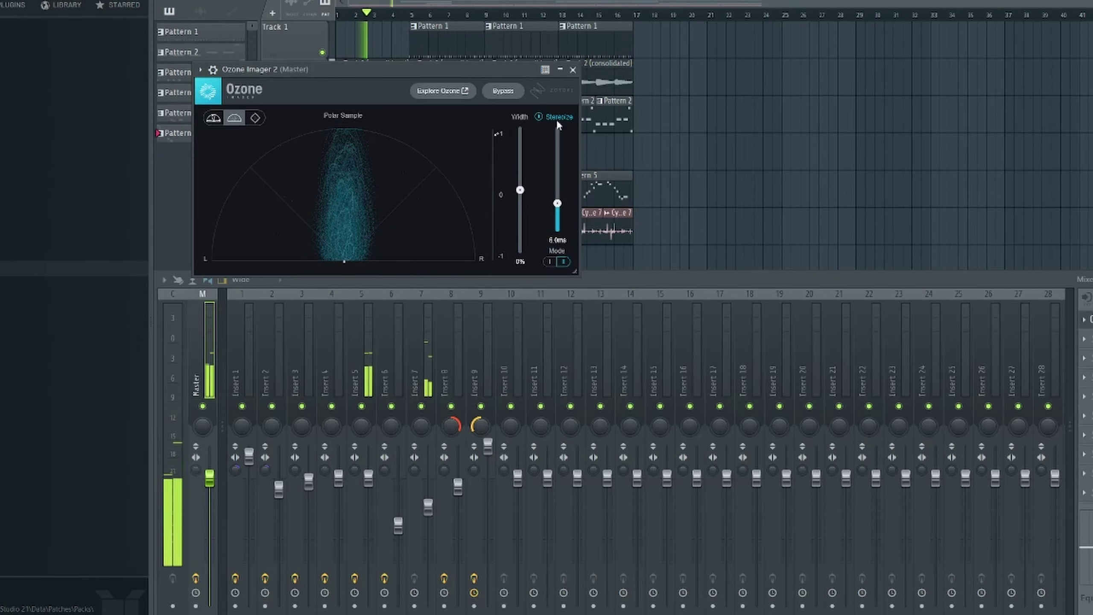
left_click_drag(521, 190, 520, 217)
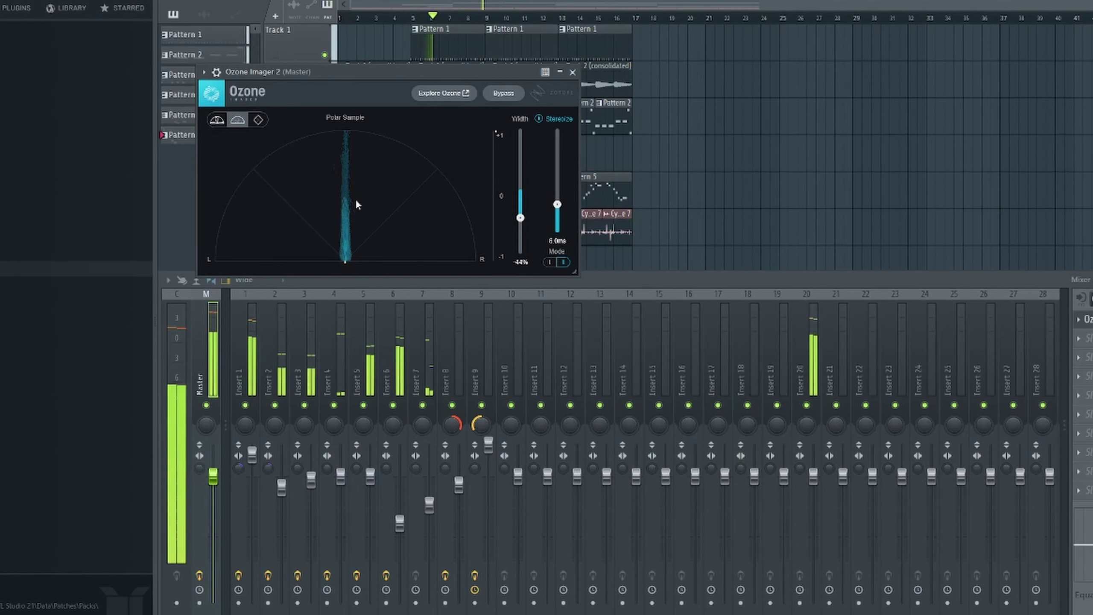
left_click_drag(521, 217, 520, 206)
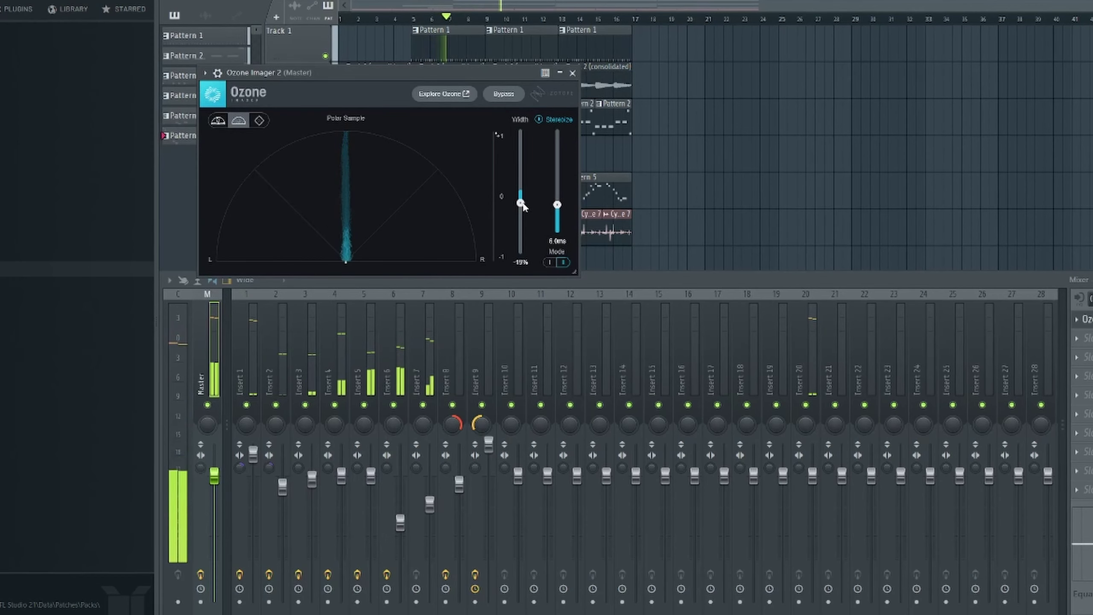
Add Fruity Parametric EQ 2 to master slot 2, slightly boosting bands 2 and 6 and cutting bands 1, 4 and 7
left_click(1085, 338)
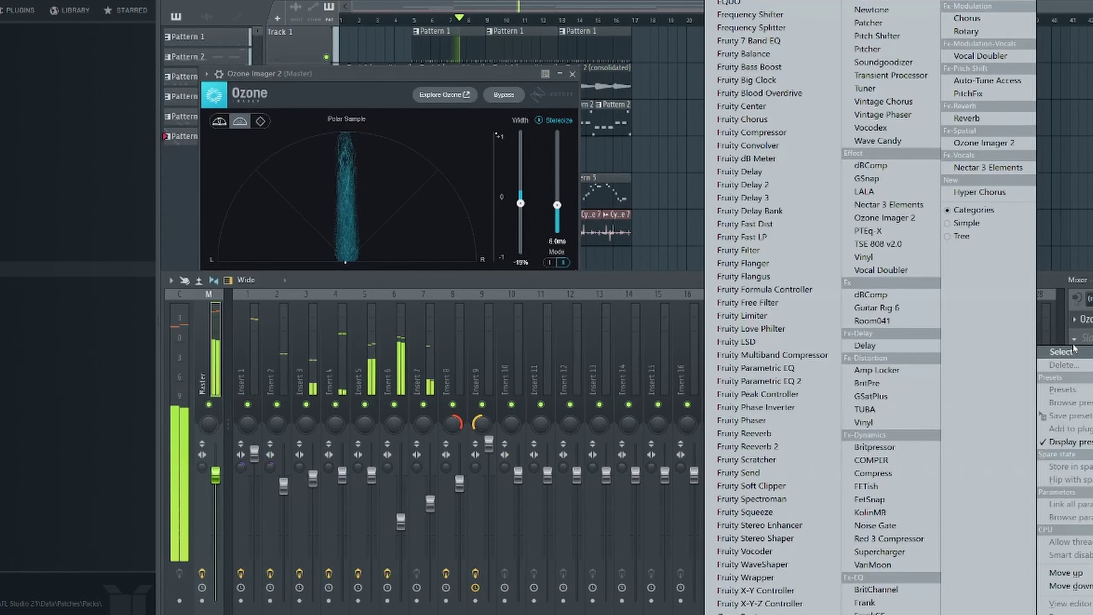
left_click(740, 383)
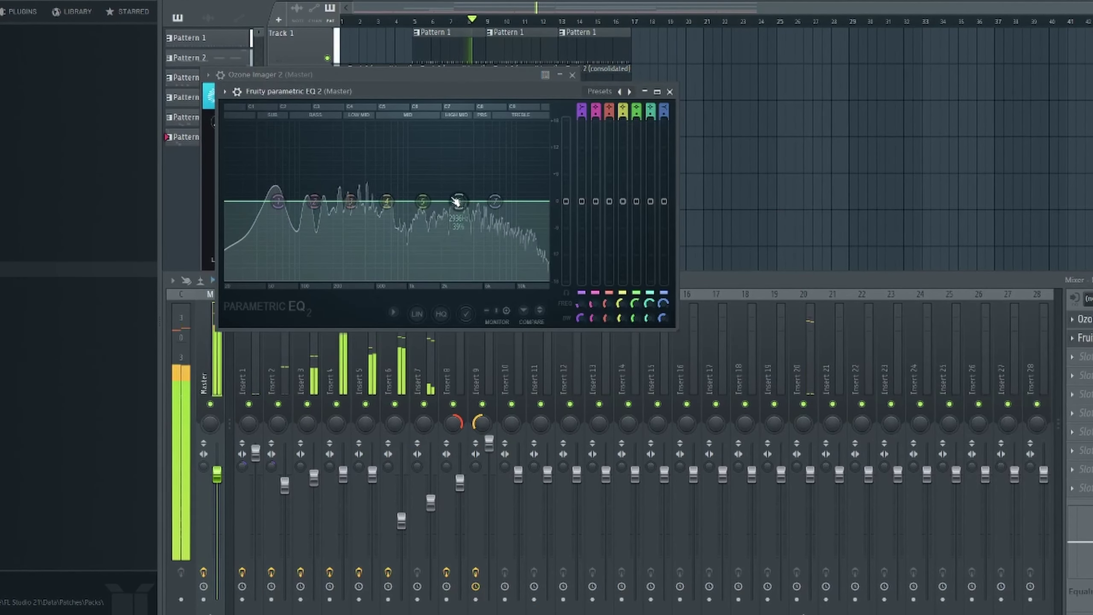
left_click_drag(460, 200, 458, 194)
left_click_drag(278, 201, 228, 228)
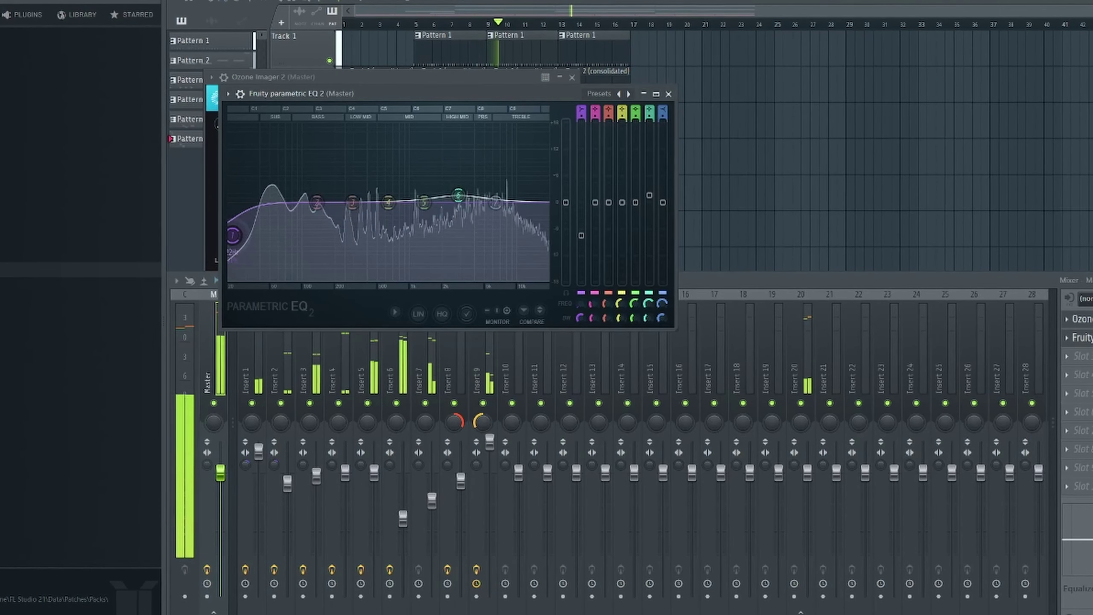
left_click_drag(225, 227, 222, 227)
left_click_drag(314, 202, 269, 191)
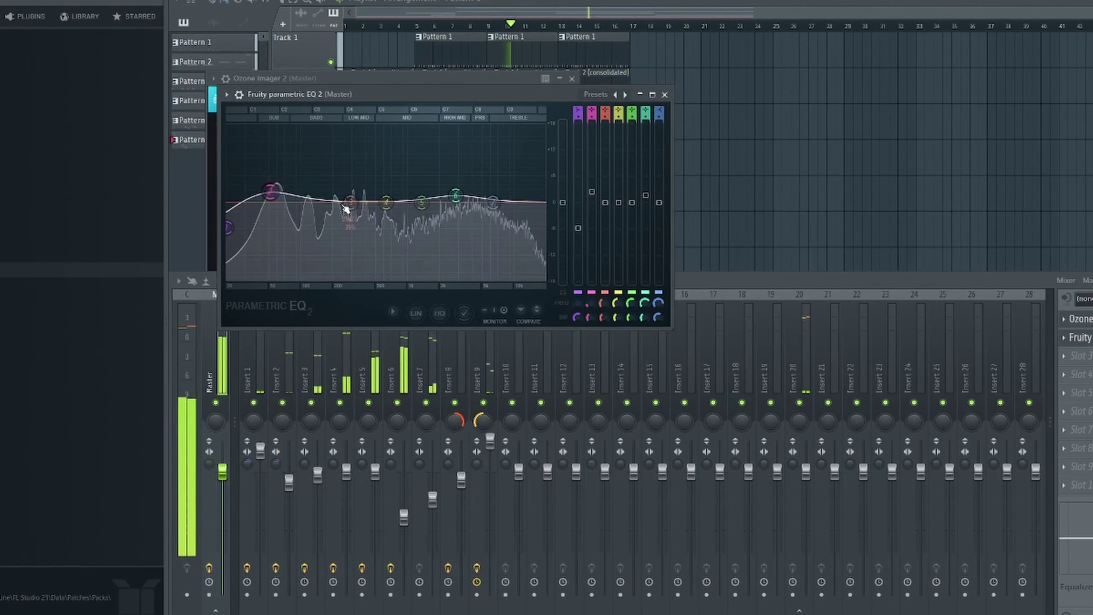
left_click_drag(386, 203, 388, 207)
left_click_drag(493, 202, 540, 220)
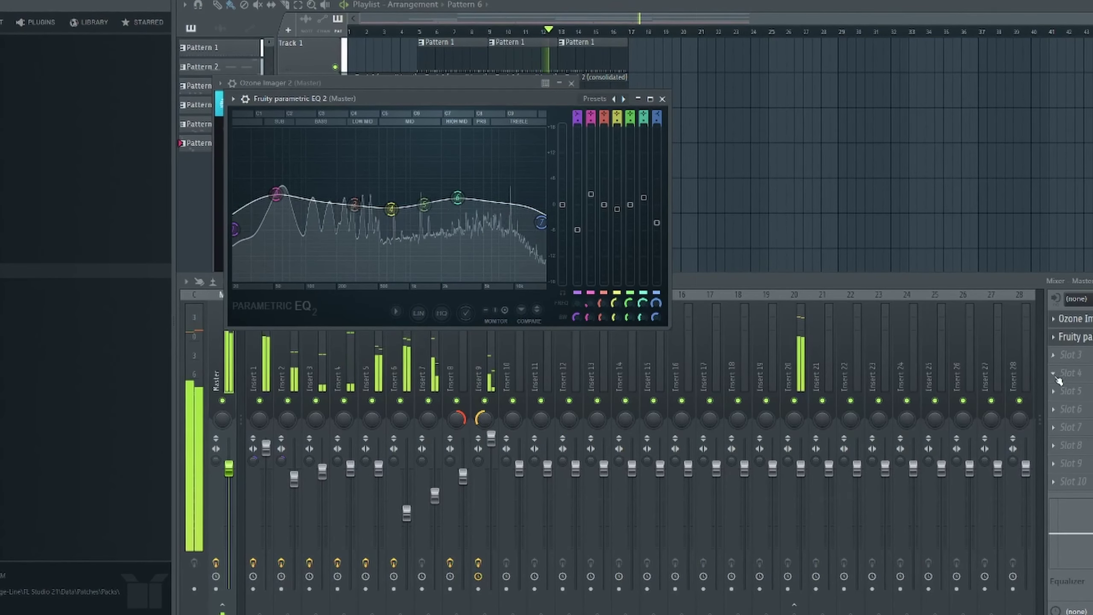
Close the master's EQ and Ozone Imager windows, and move the EQ down to slot 3
left_click(1072, 355)
mouse_move(1038, 350)
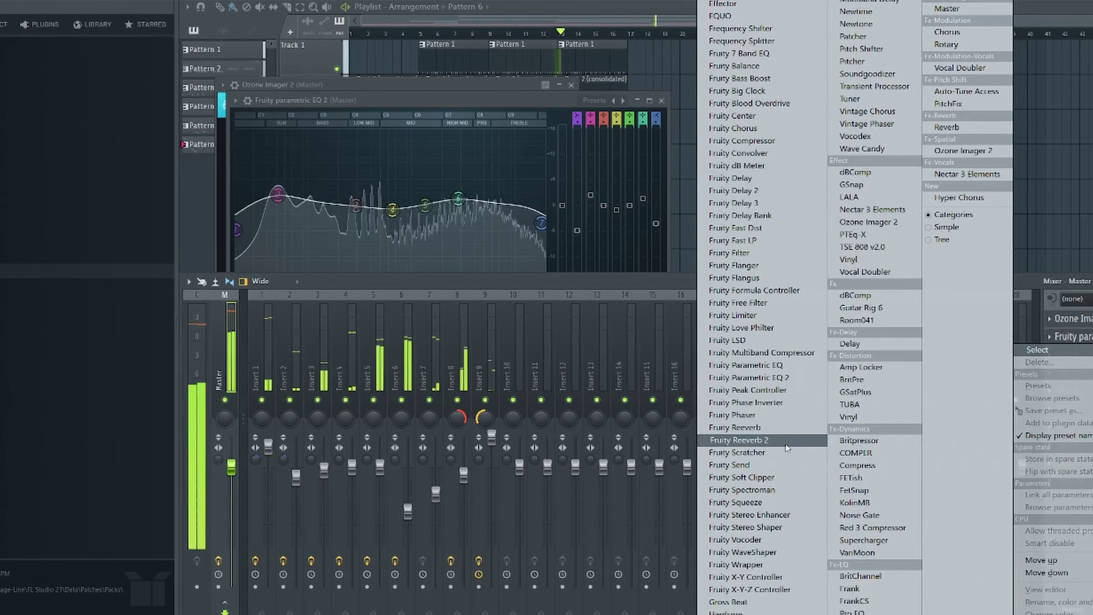
left_click(623, 104)
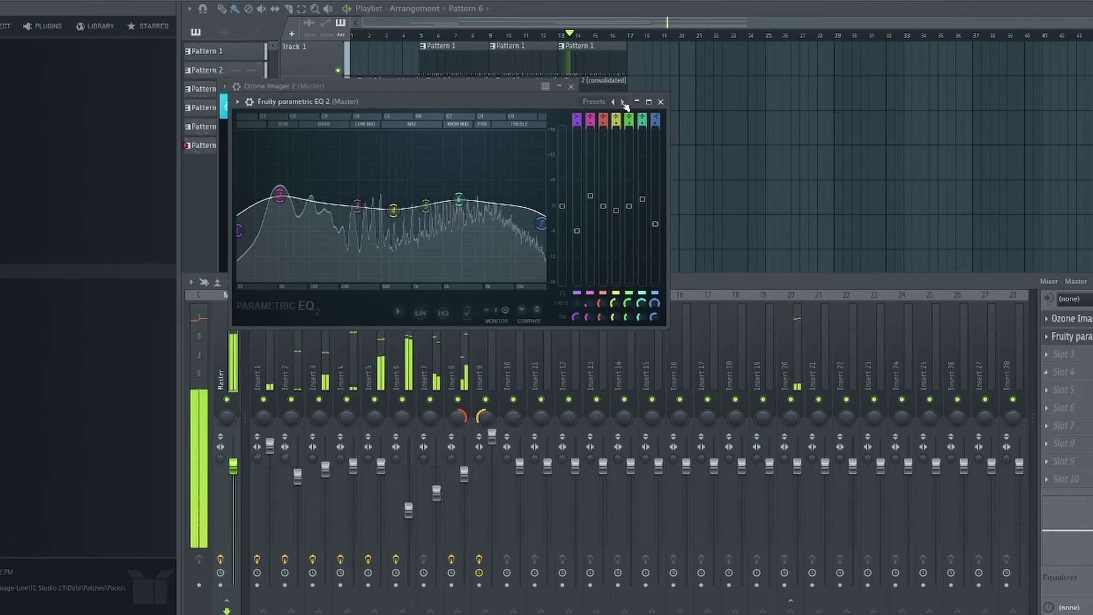
left_click(662, 102)
left_click(571, 87)
scroll(1074, 343, "down", 1)
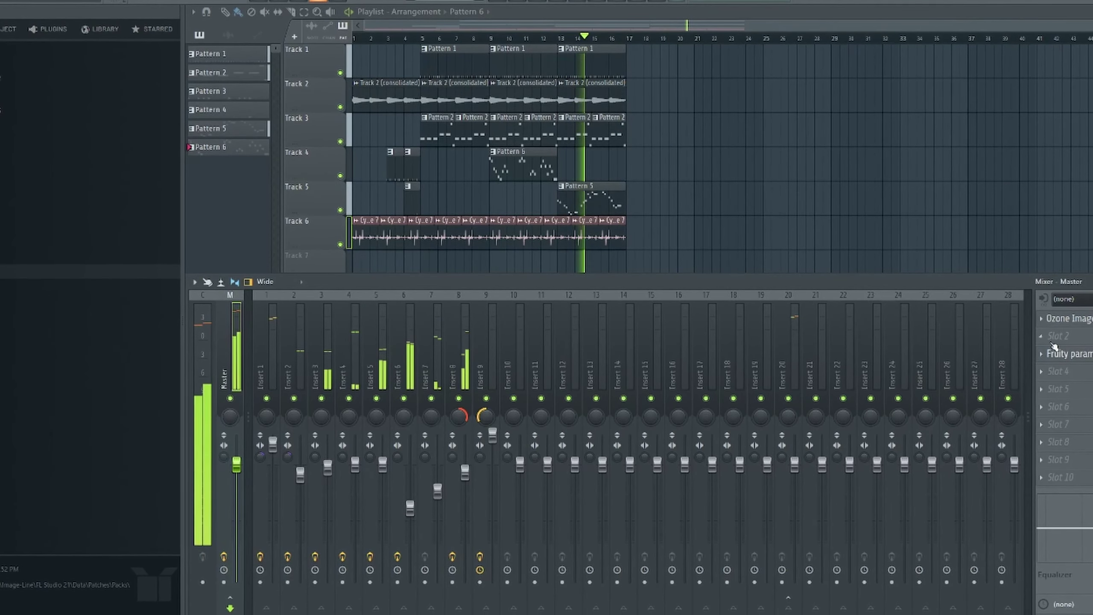
Add a second Fruity Parametric EQ 2 to master slot 2, load the 20Hz + 18kHz cut preset and lower band 7's low-pass cutoff
left_click(1043, 337)
mouse_move(1039, 350)
left_click(744, 376)
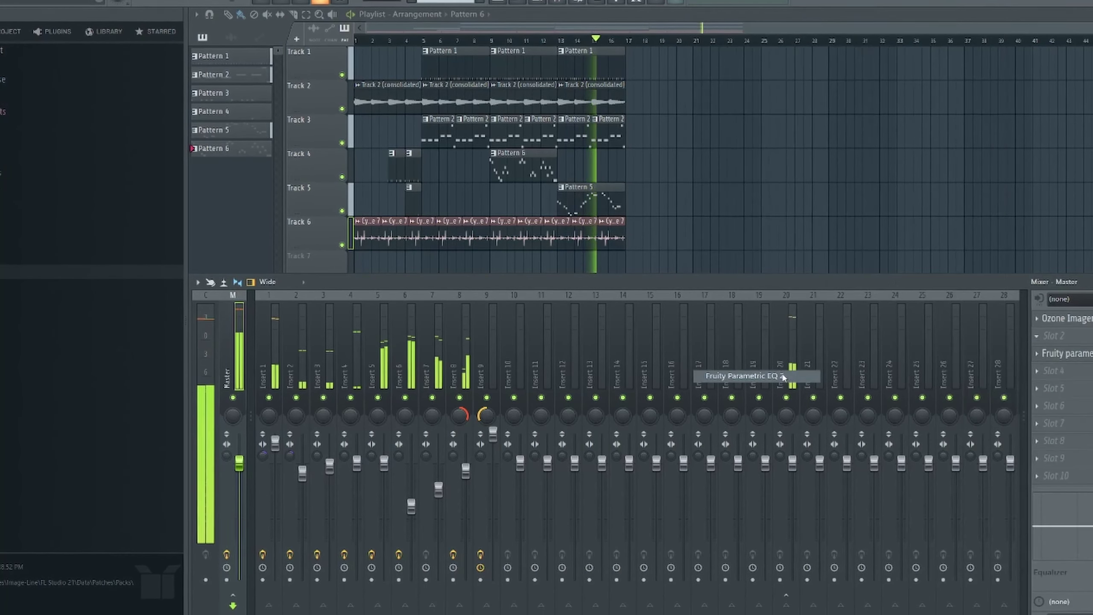
left_click(261, 120)
mouse_move(279, 172)
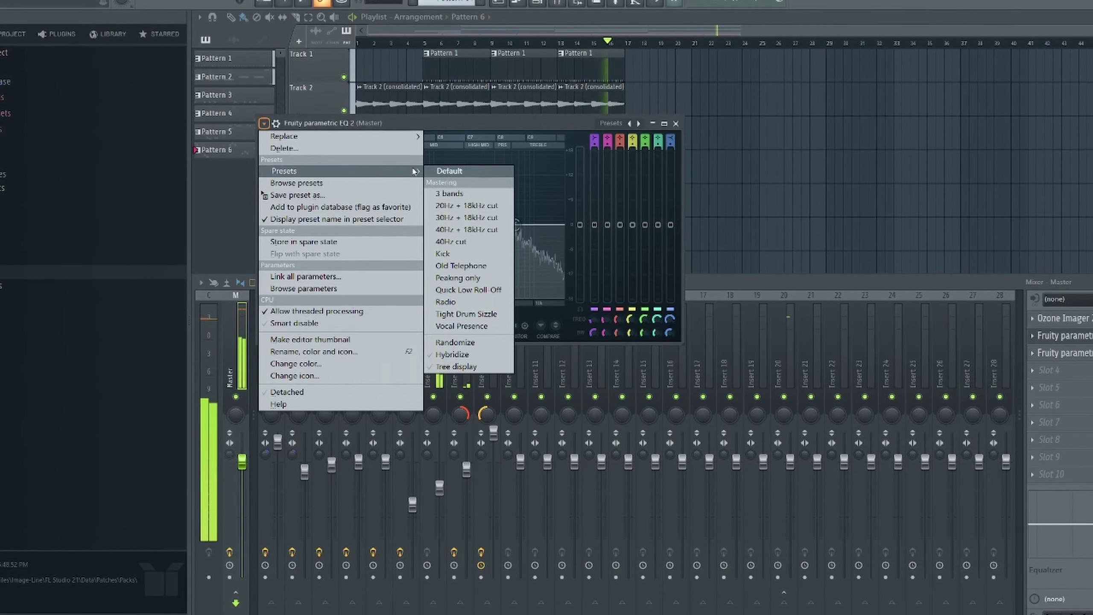
left_click(467, 203)
left_click_drag(556, 232, 505, 225)
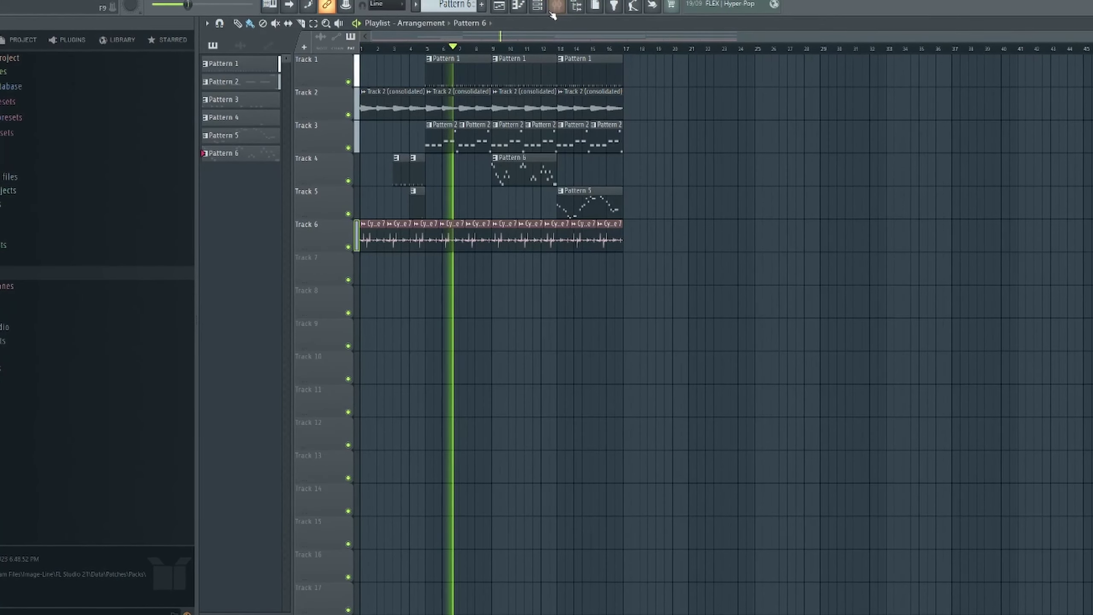
Reopen the master's slot 2 EQ and move band 7's low-pass cutoff back to the upper end of the spectrum
key("F9")
left_click(1076, 336)
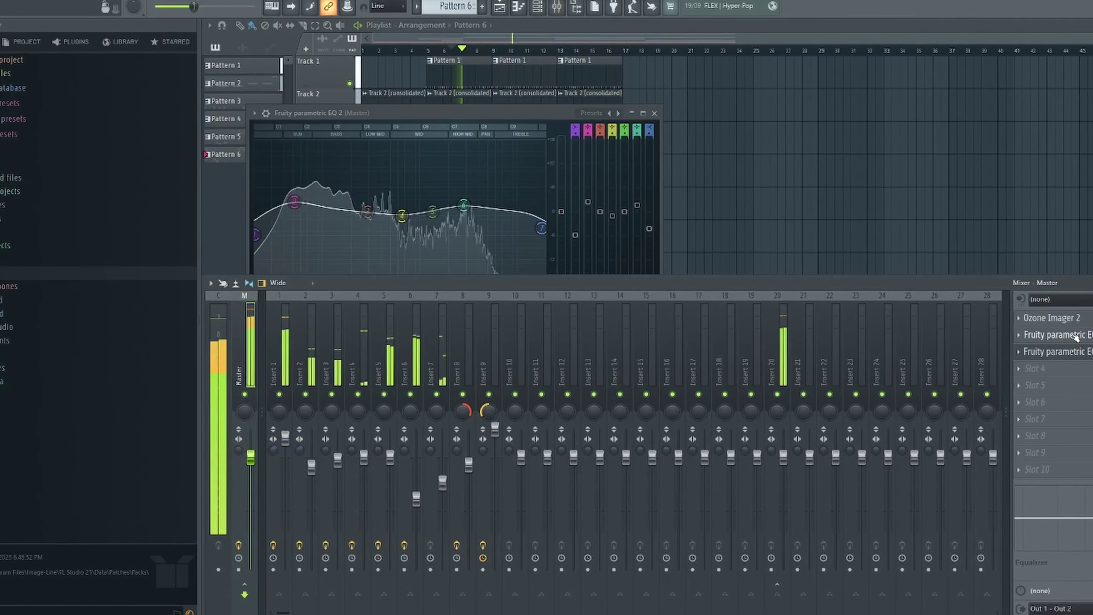
left_click(1057, 351)
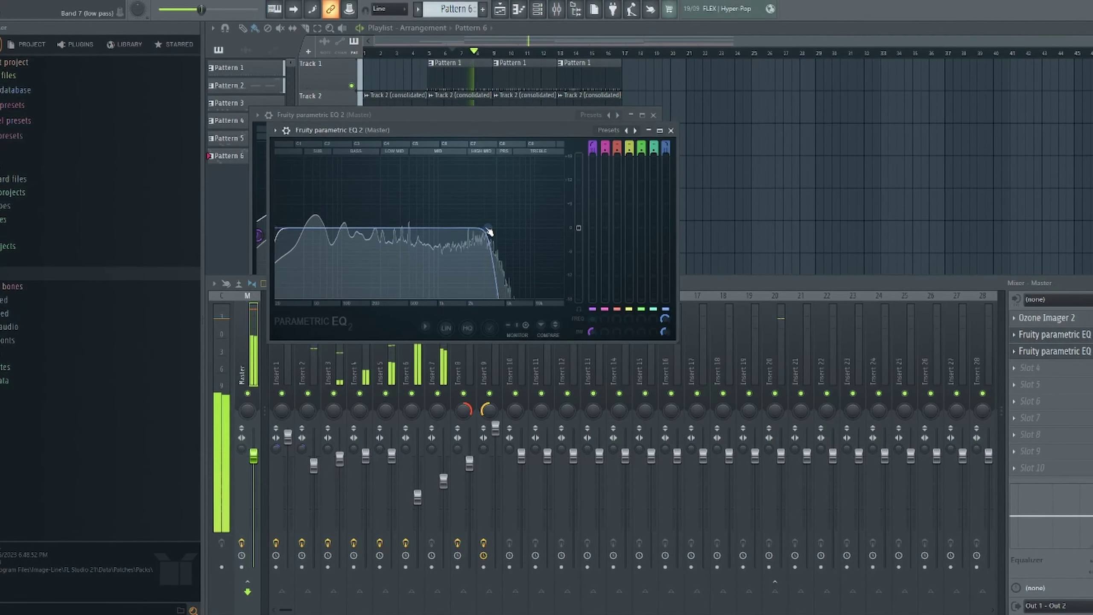
left_click_drag(489, 233, 565, 231)
Create an automation clip for the band 7 frequency of the master's slot 2 EQ, and stop playback
right_click(565, 231)
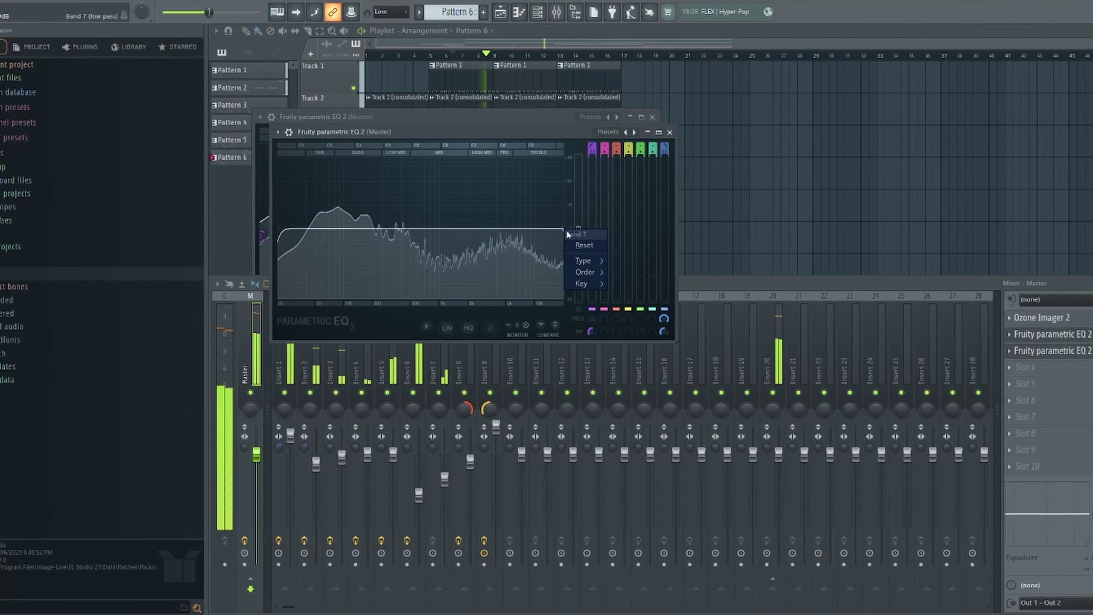
left_click(561, 223)
right_click(566, 232)
left_click(584, 220)
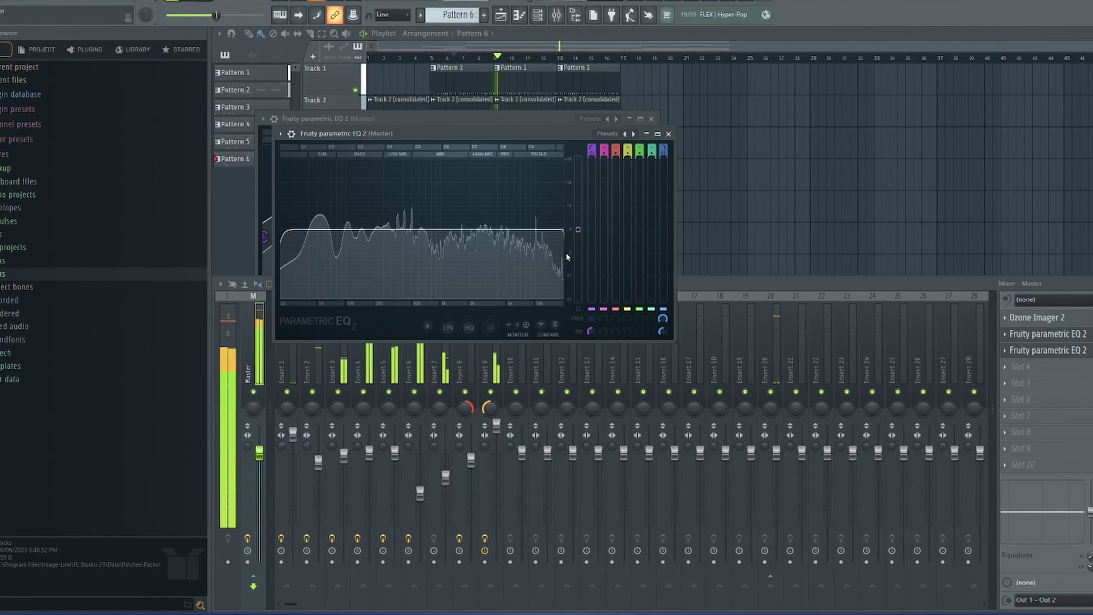
right_click(662, 323)
left_click(706, 419)
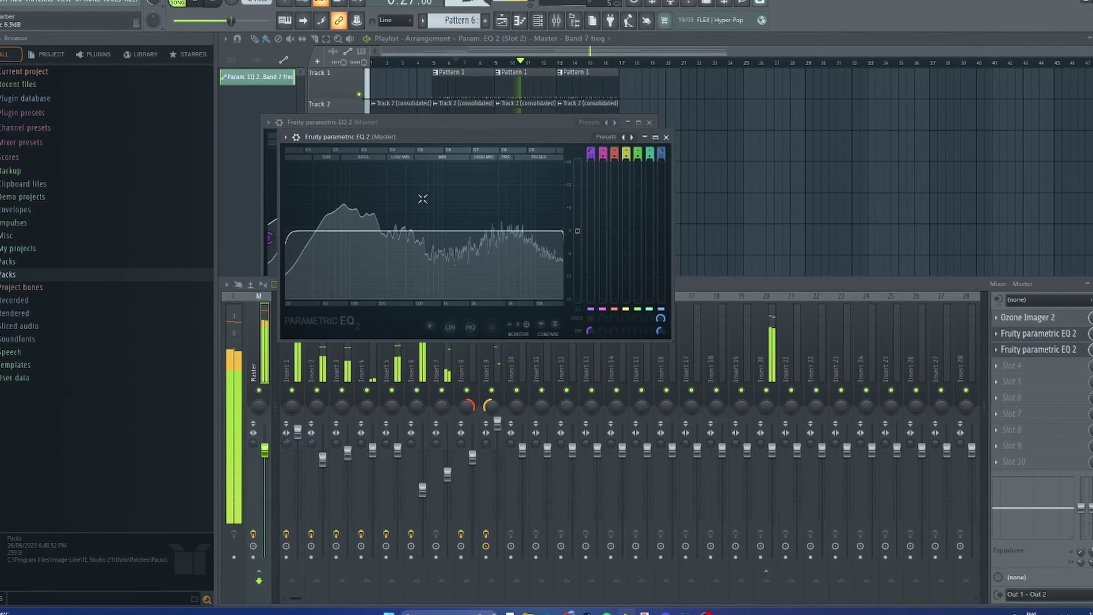
left_click(244, 97)
left_click(232, 59)
left_click(184, 3)
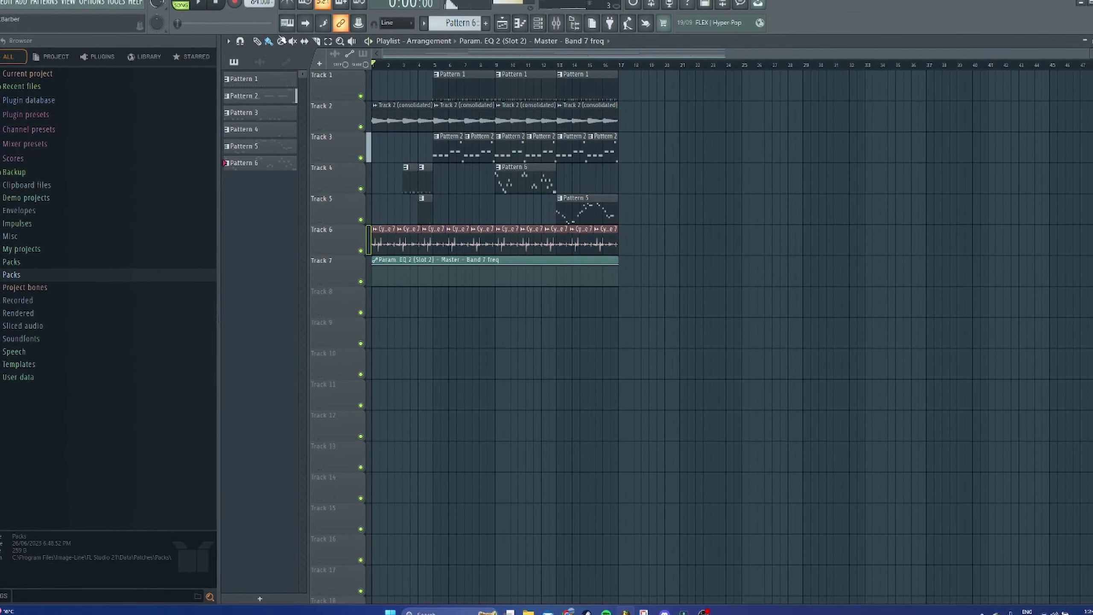
Shape a short dip around bar 6 in the band 7 frequency automation on Track 7, auditioning it from bar 5
left_click(259, 43)
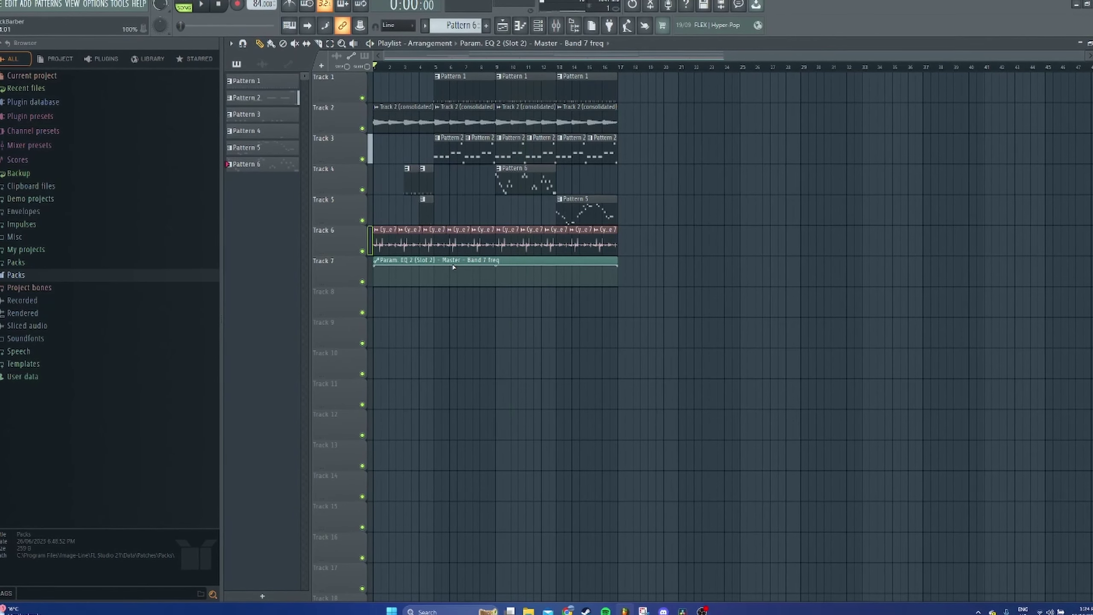
left_click_drag(452, 267, 451, 278)
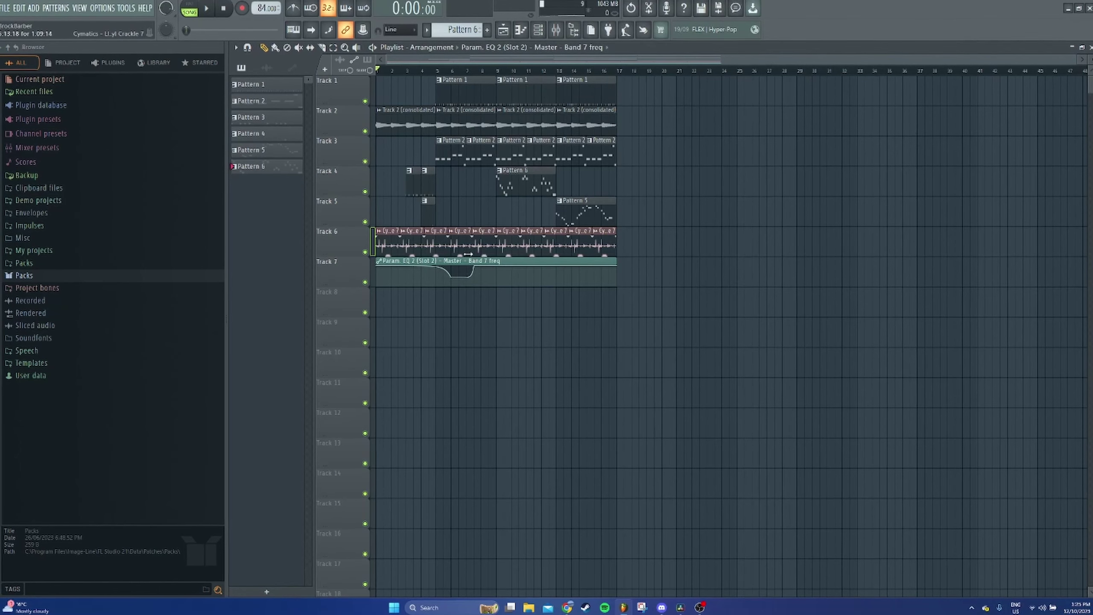
left_click(444, 76)
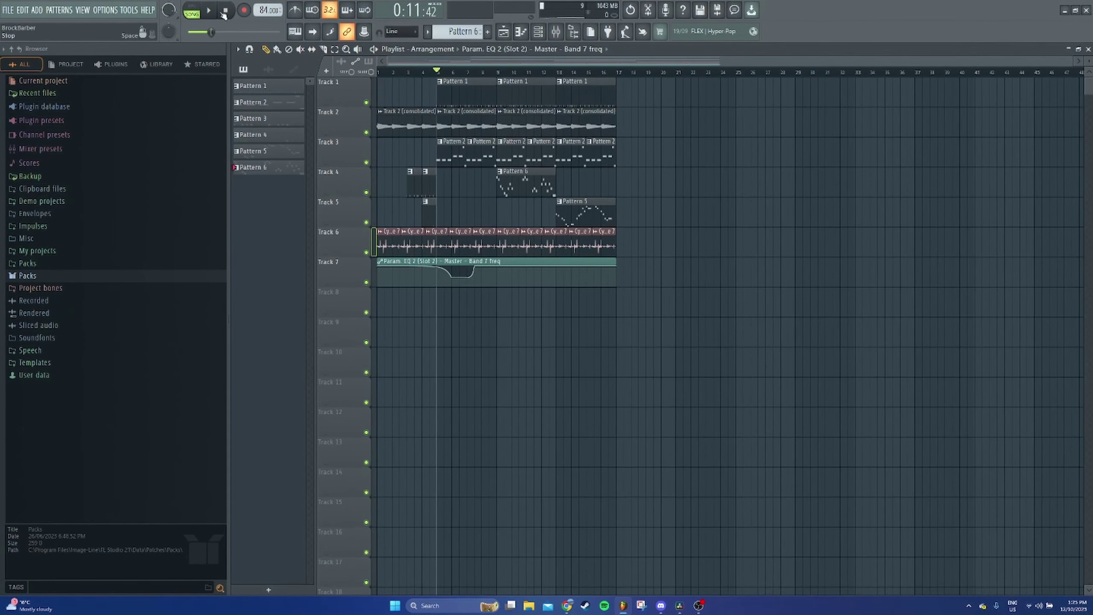
left_click(213, 12)
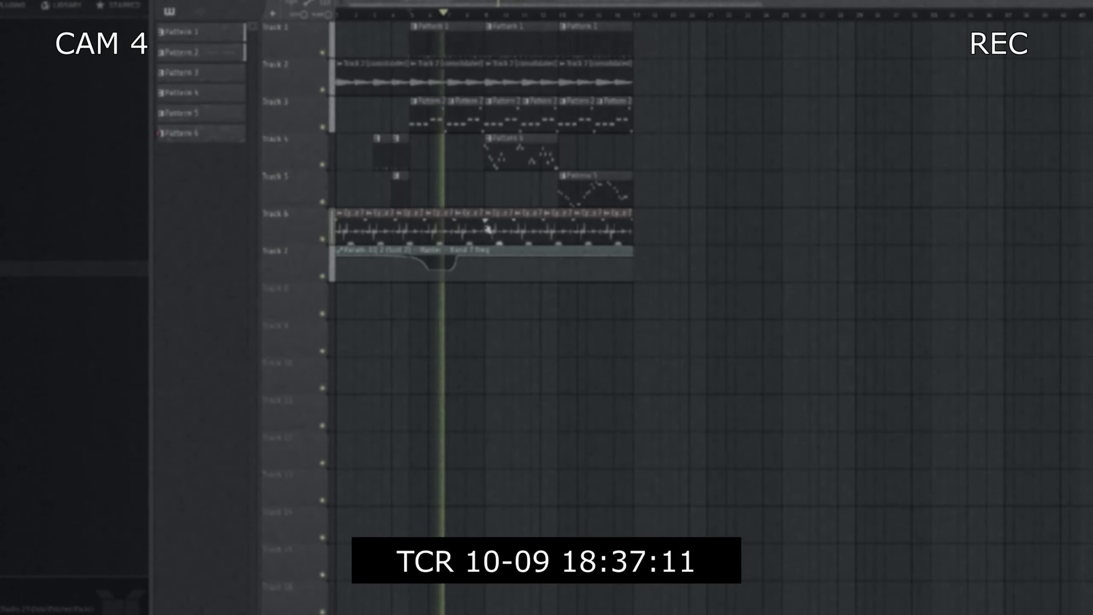
left_click(446, 271, "alt")
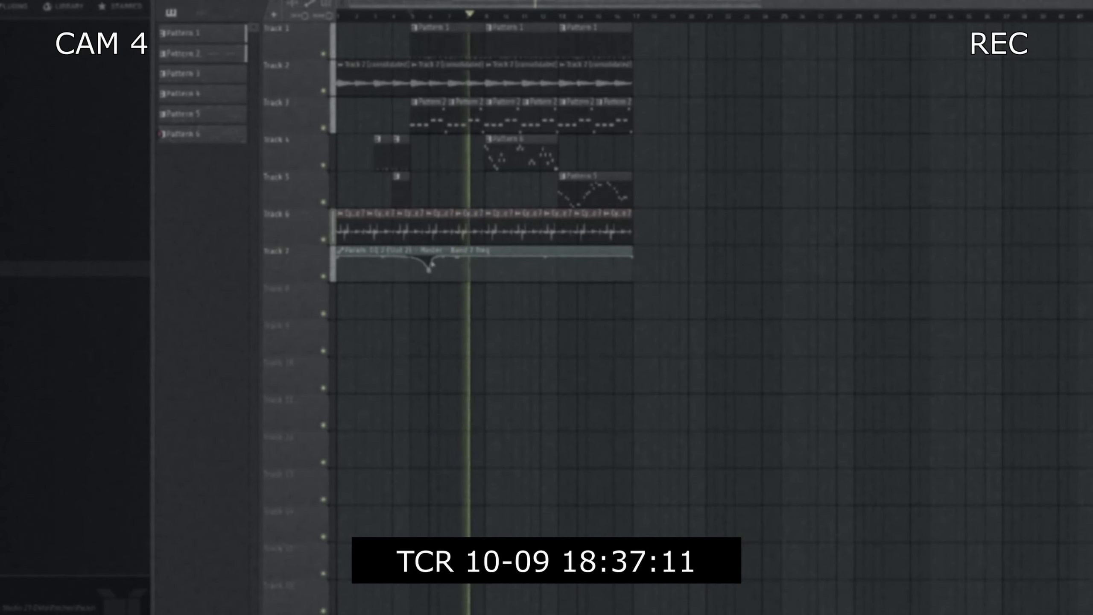
right_click(437, 270)
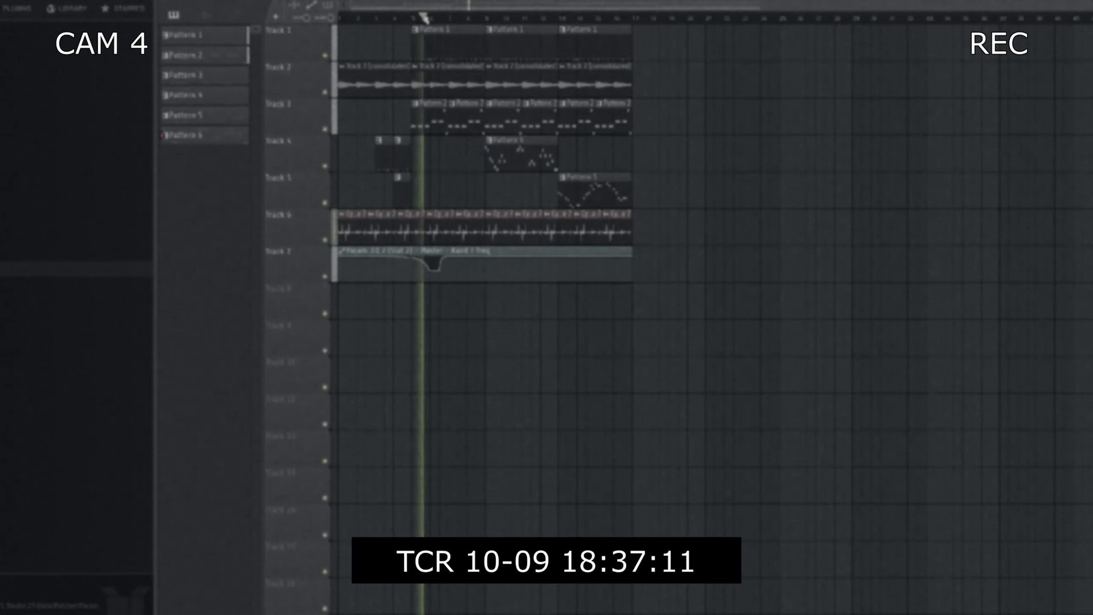
Add control points to the Track 7 automation and shape a second, shallower dip around bar 12
right_click(508, 260)
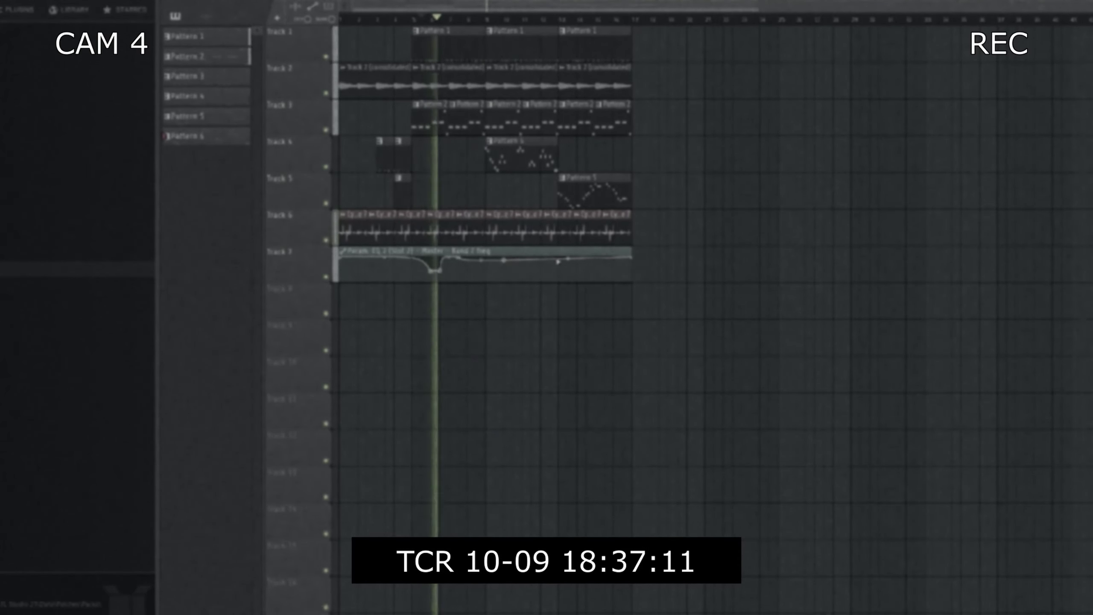
right_click(545, 258)
left_click_drag(548, 260, 535, 269)
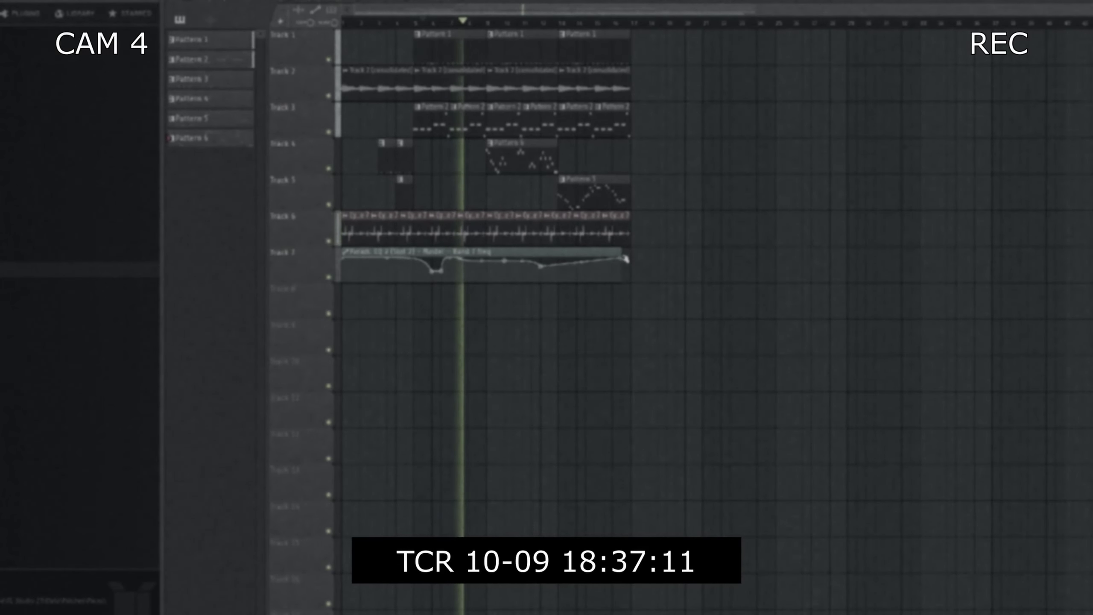
mouse_move(630, 254)
left_mouse_down()
mouse_move(568, 255)
mouse_move(630, 254)
mouse_move(579, 257)
mouse_move(639, 243)
left_mouse_up()
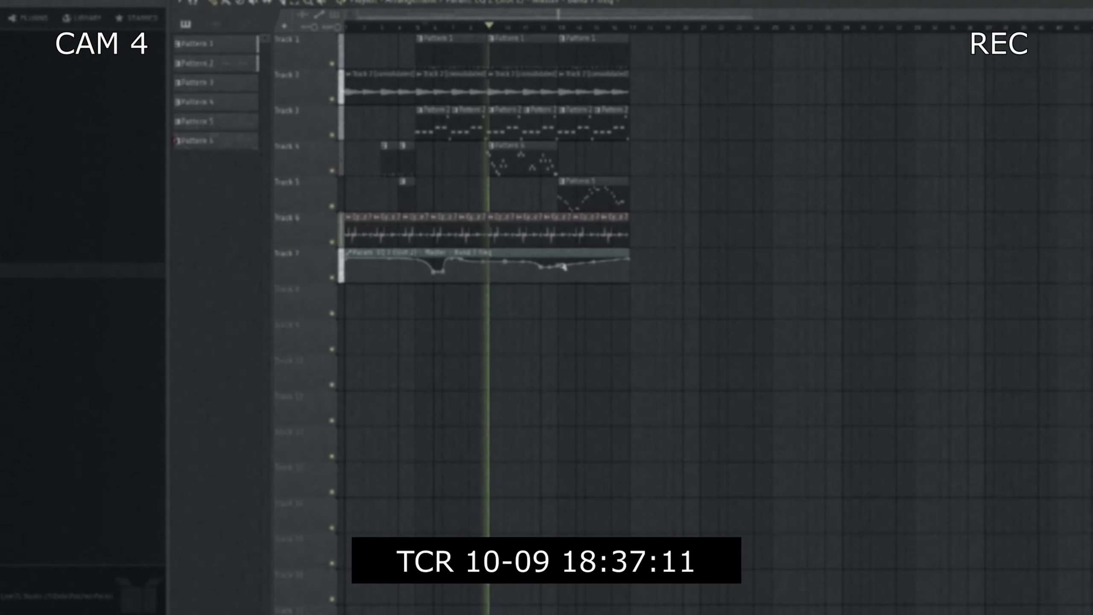
right_click(560, 256)
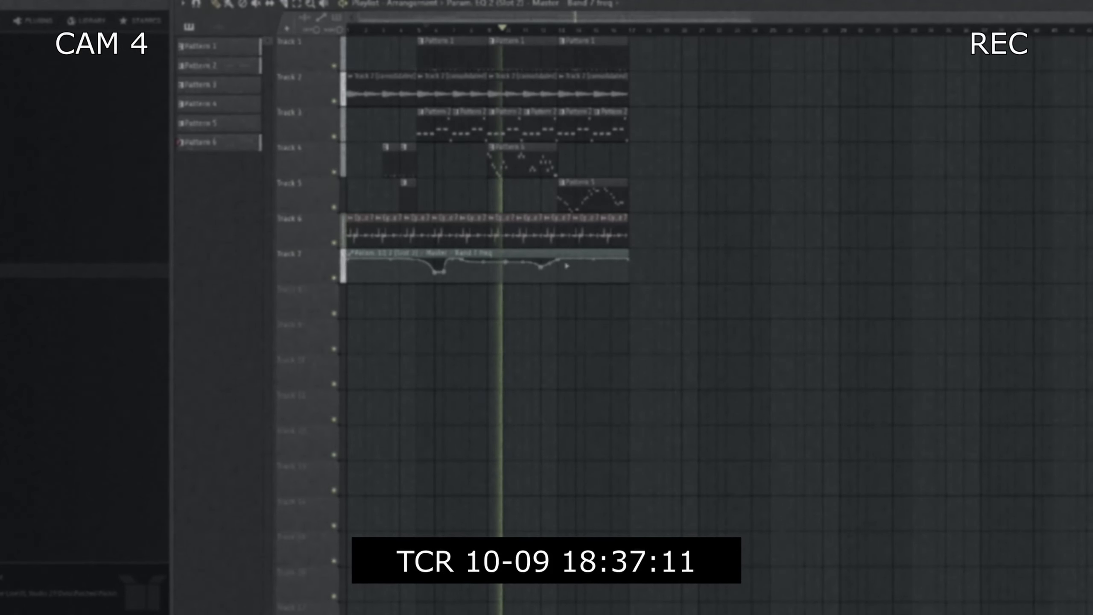